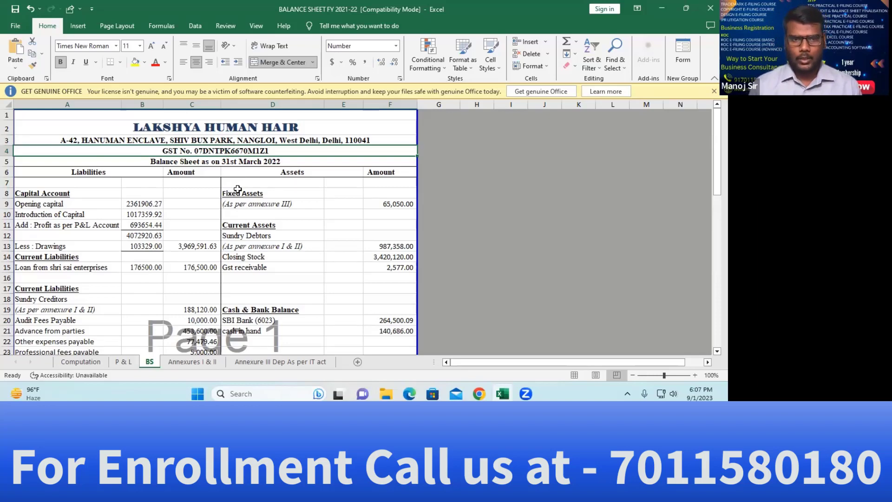
Select the GST number in cell A4 of the Excel balance sheet, then move to the browser
key(F2)
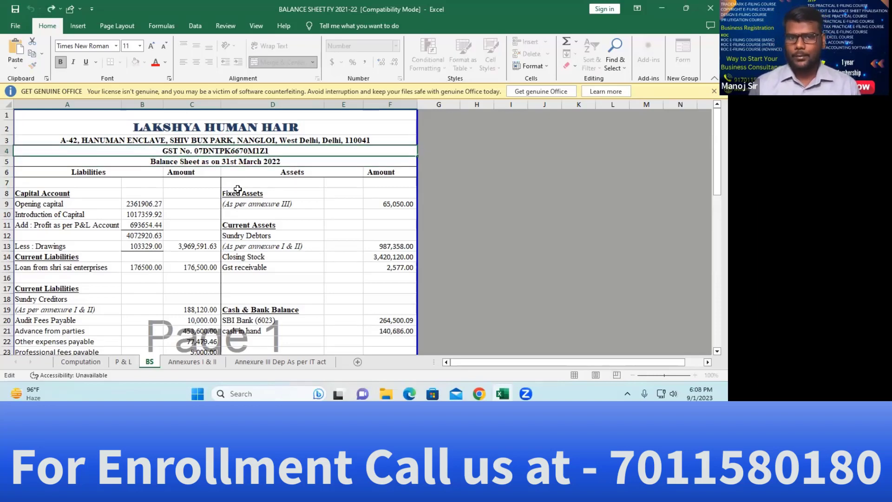
key(shift+Left)
key(shift+Left)
key(shift+Left)
key(shift+Left)
key(shift+Left)
key(shift+Left)
key(shift+Left)
key(shift+Left)
key(shift+Left)
key(shift+Left)
key(shift+Left)
key(shift+Left)
key(shift+Left)
key(shift+Left)
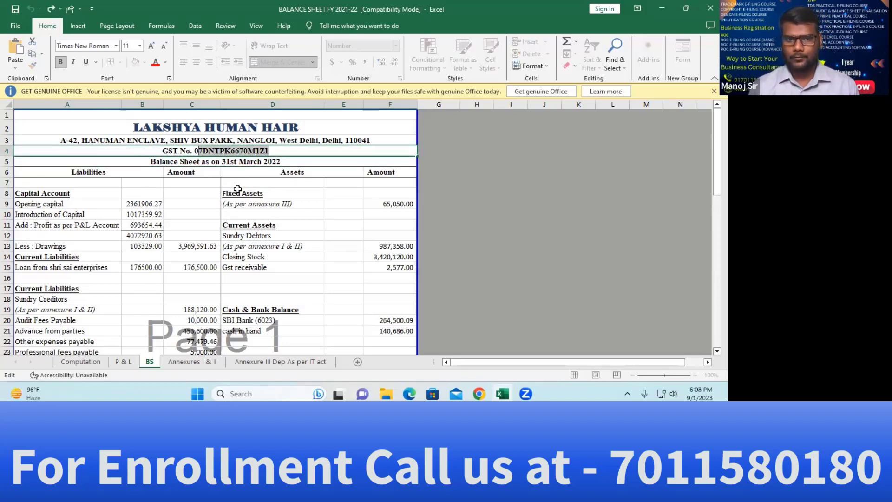
key(shift+Left)
key(ctrl+c)
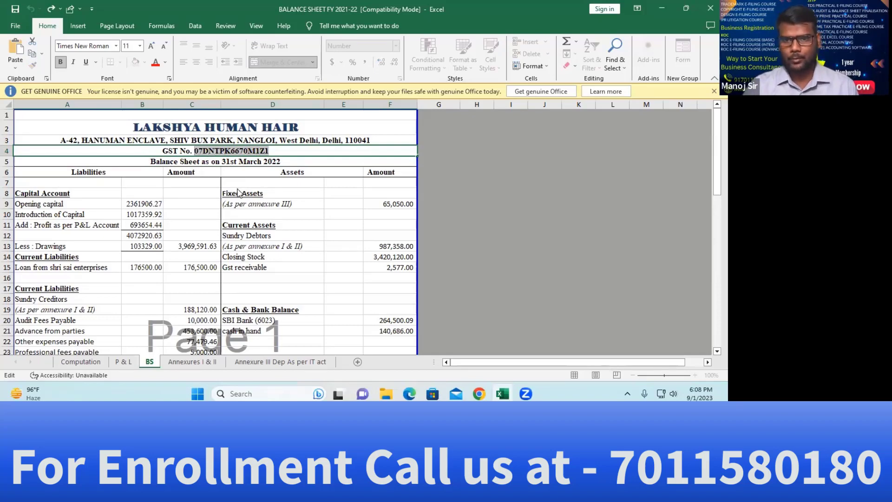
key(alt+Tab)
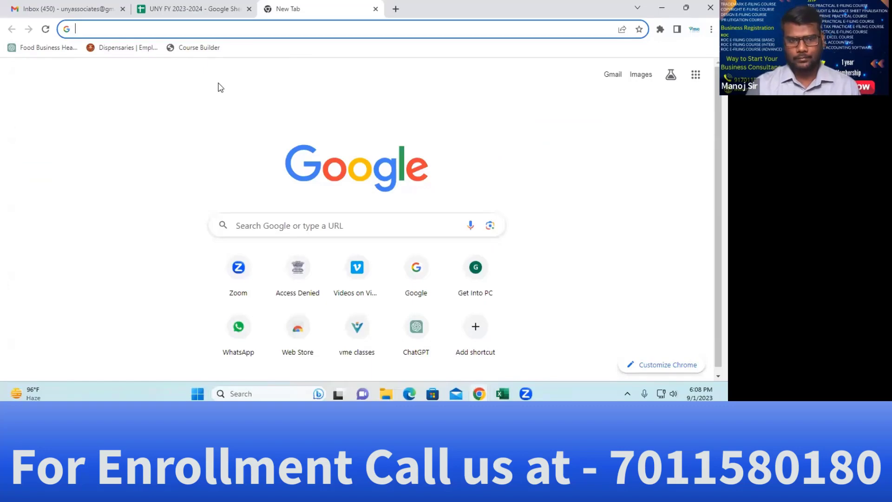
On the GST portal, search the taxpayer by the pasted GSTIN, entering the captcha
text(gst)
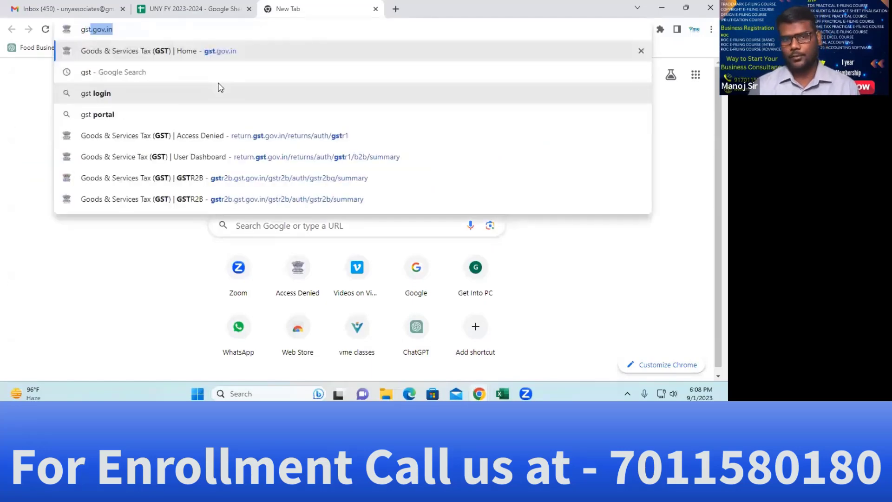
key(Return)
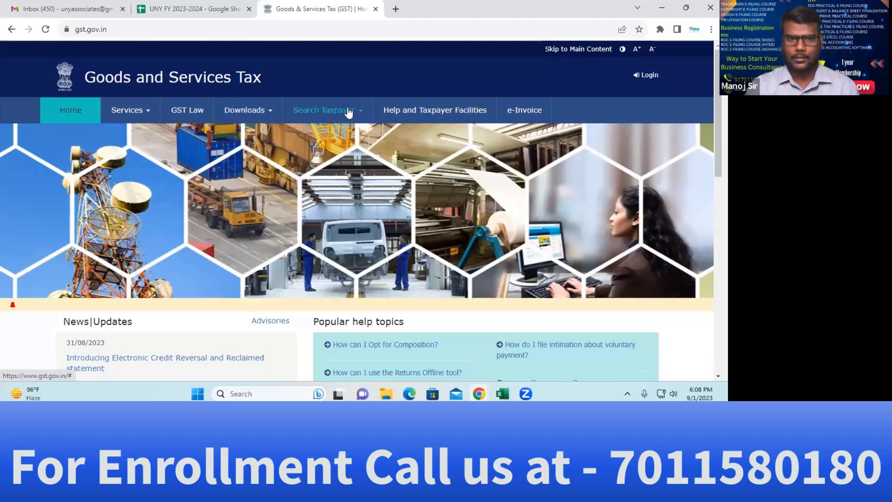
mouse_move(348, 112)
click(88, 135)
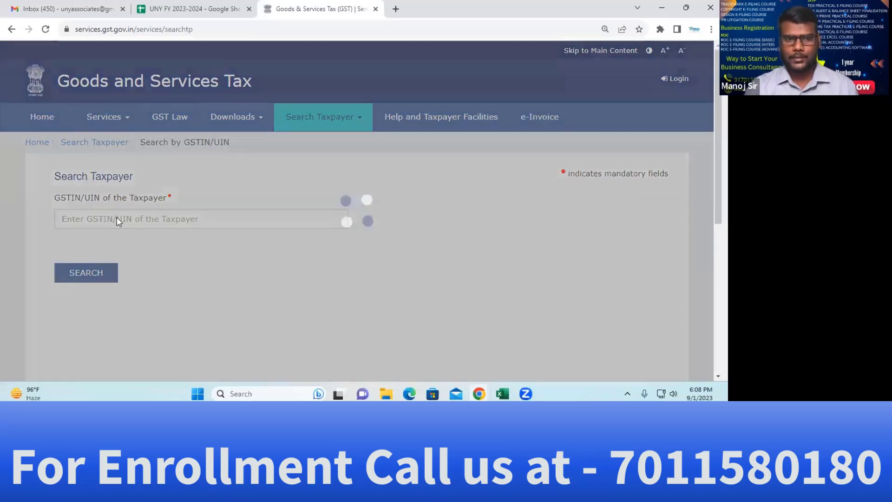
click(117, 220)
key(ctrl+v)
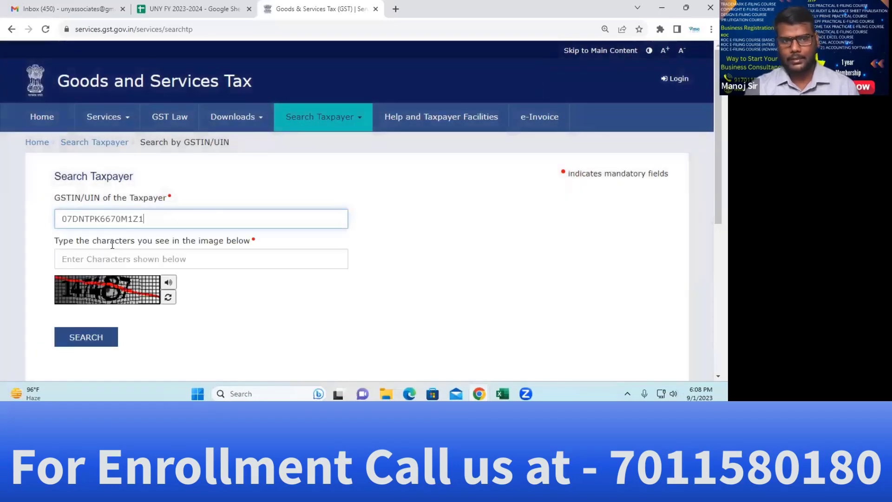
click(110, 253)
text(14)
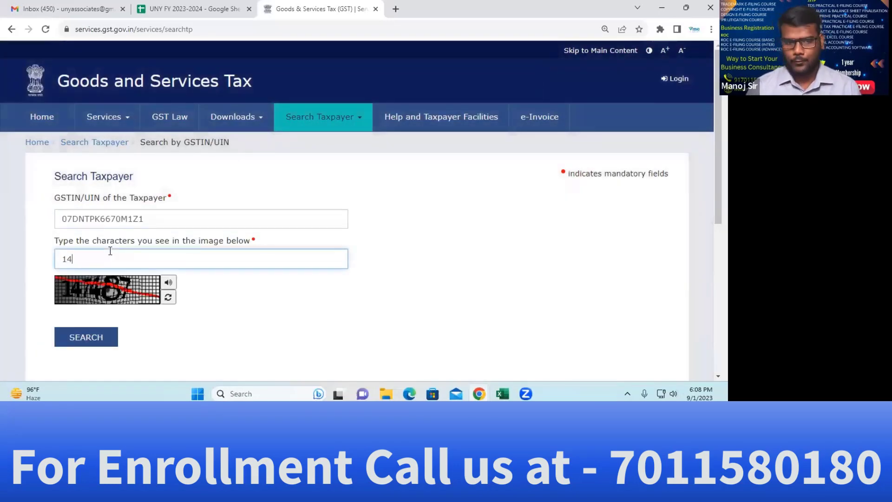
text(7487)
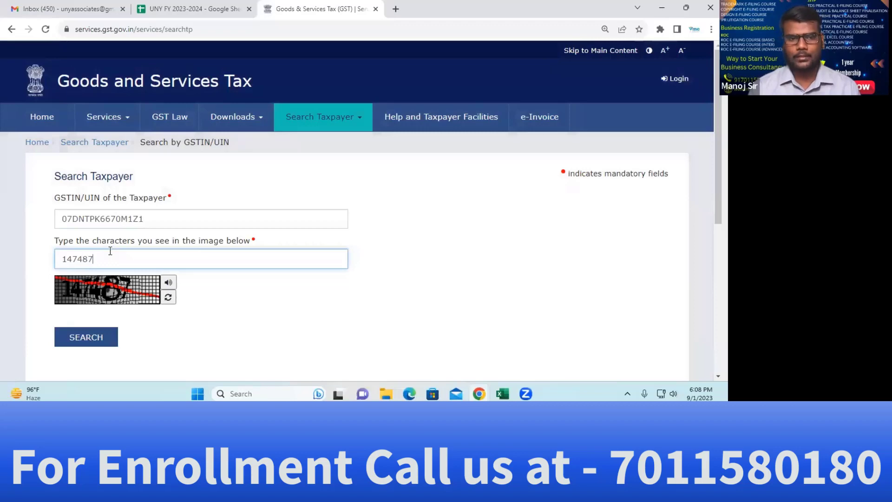
key(Return)
Copy the trade name LAKHSYA HUMAN HAIR from the registration details
scroll(250, 298, down, 3)
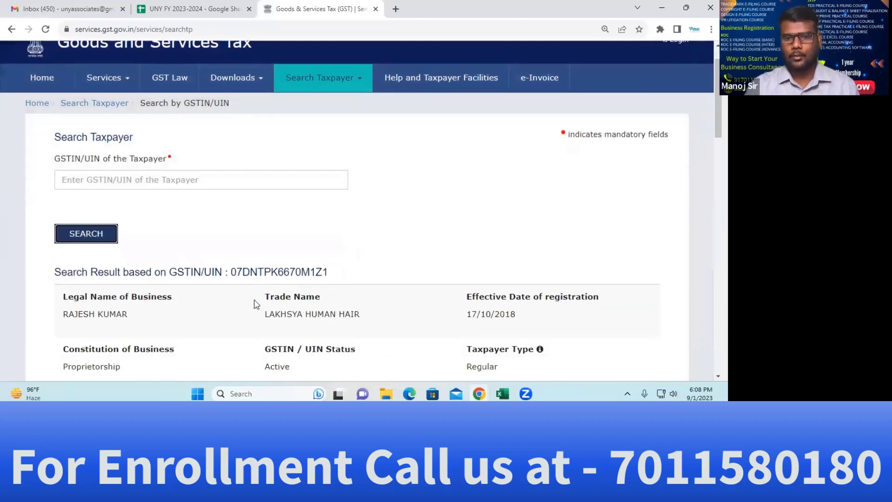
scroll(335, 252, down, 1)
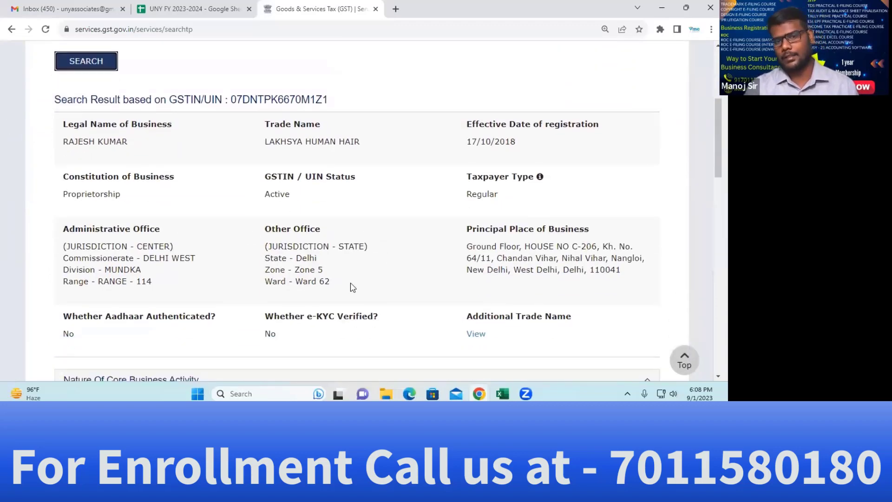
drag(264, 140, 386, 148)
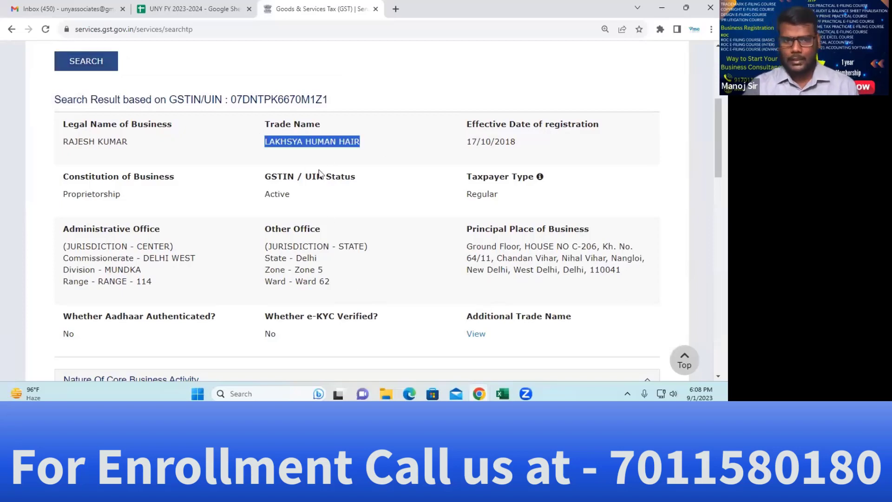
key(alt+Tab)
key(alt+Tab)
key(alt+Tab)
key(alt+Tab)
key(alt+Tab)
key(alt+Tab)
key(alt+Tab)
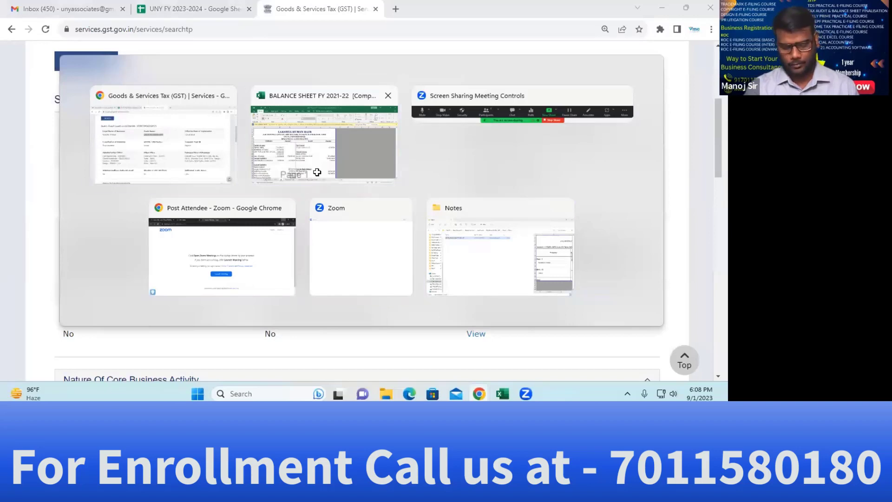
Launch TallyPrime from the desktop, skip the login and choose Create Company
key(super+d)
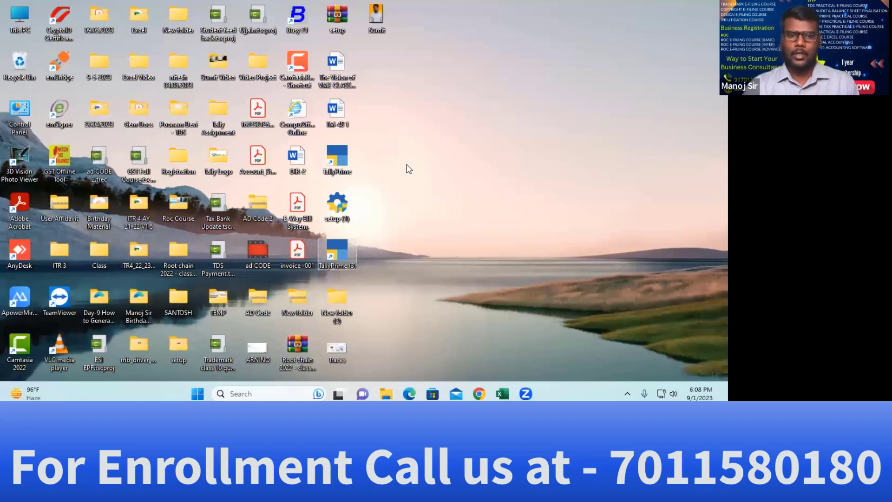
double_click(337, 255)
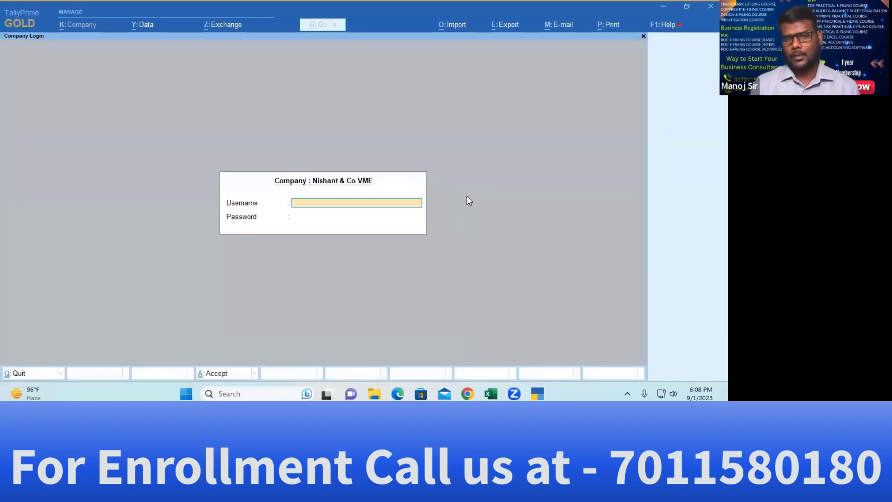
key(Escape)
key(Up)
key(Up)
key(Up)
key(Up)
key(Up)
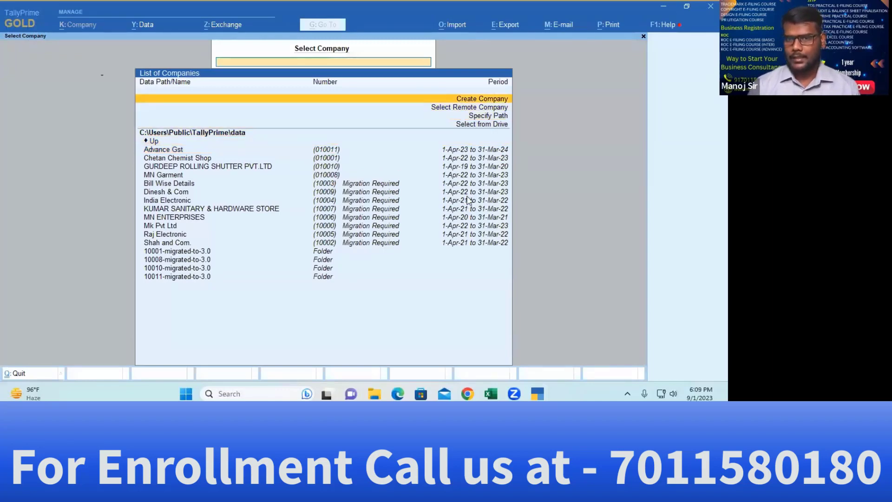
key(Return)
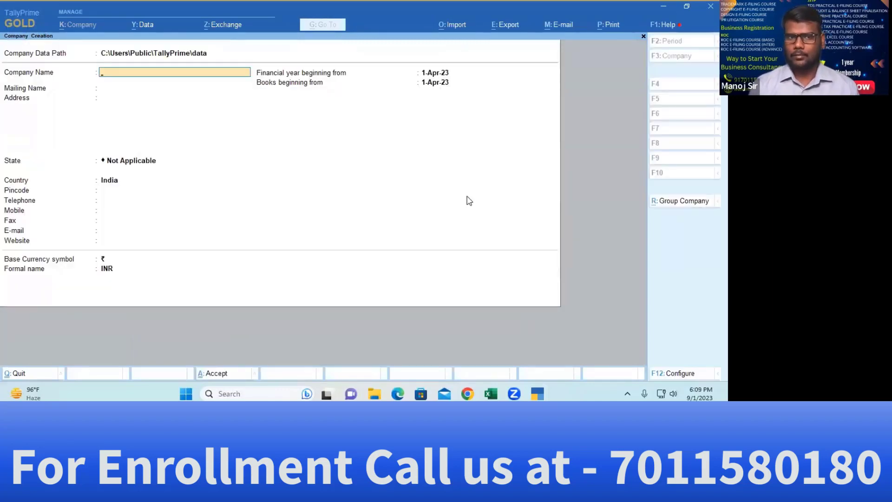
Show the Company Data Path folder list, then bring the Day-2 Notes folder window forward
key(BackSpace)
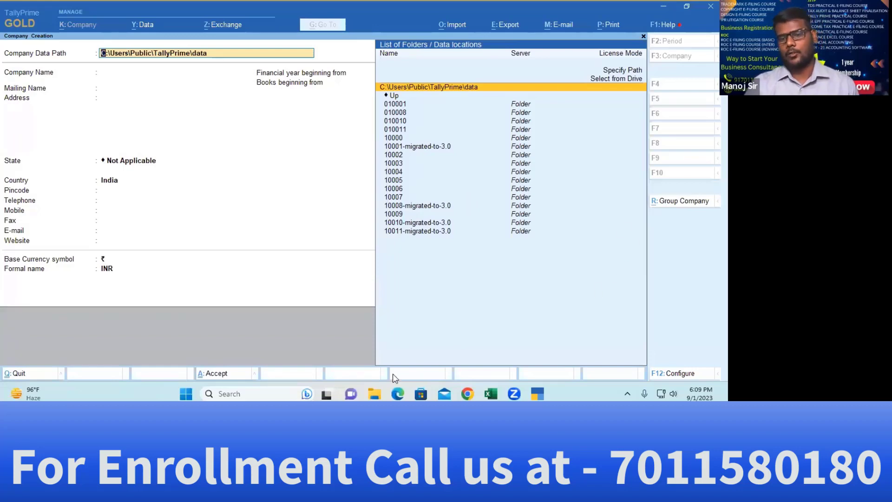
click(375, 392)
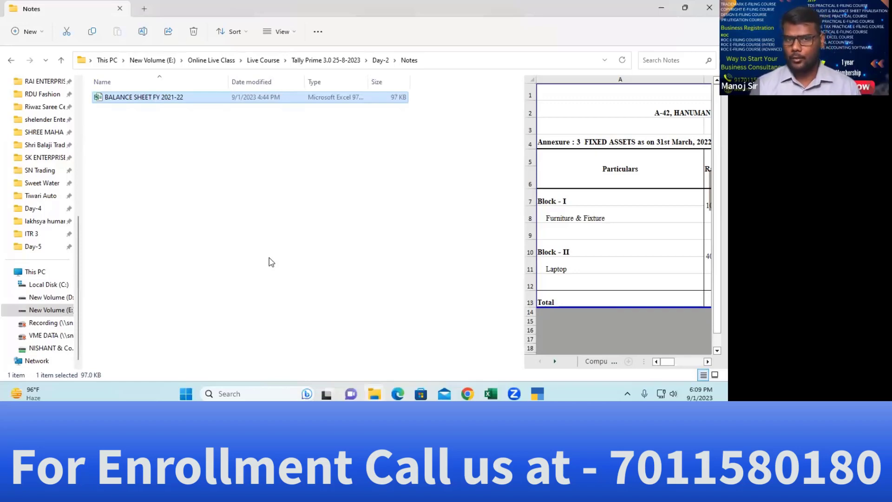
Select the Day-2 Notes folder's full path from File Explorer's address bar
click(270, 261)
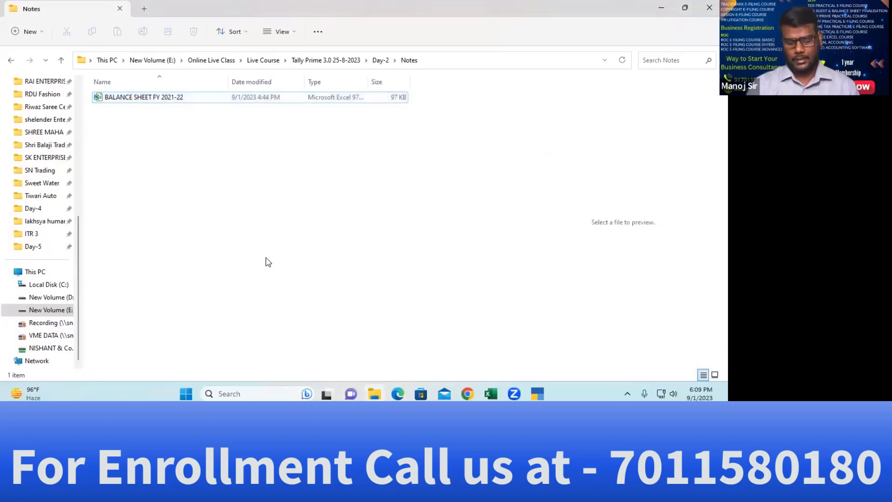
key(alt+d)
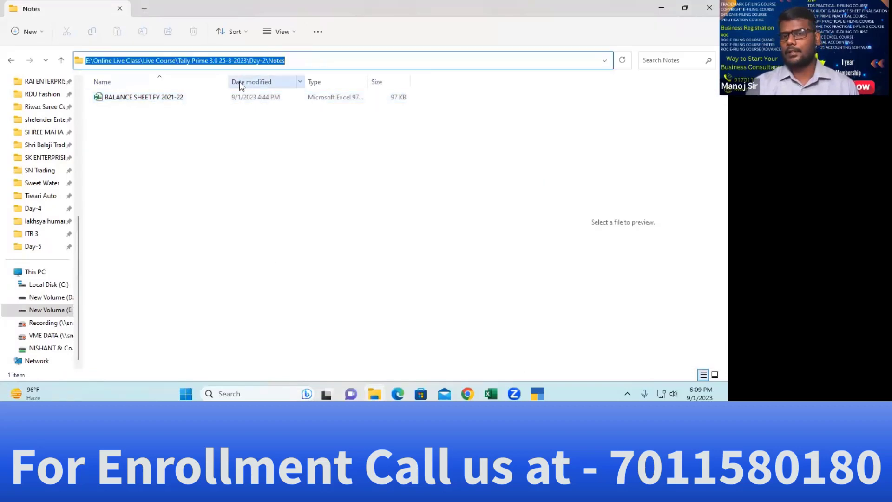
key(alt+Tab)
click(302, 176)
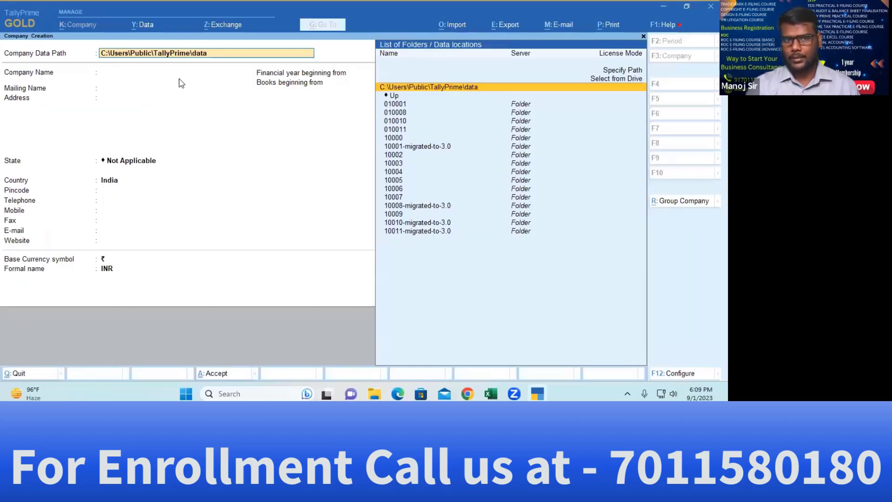
key(alt+Tab)
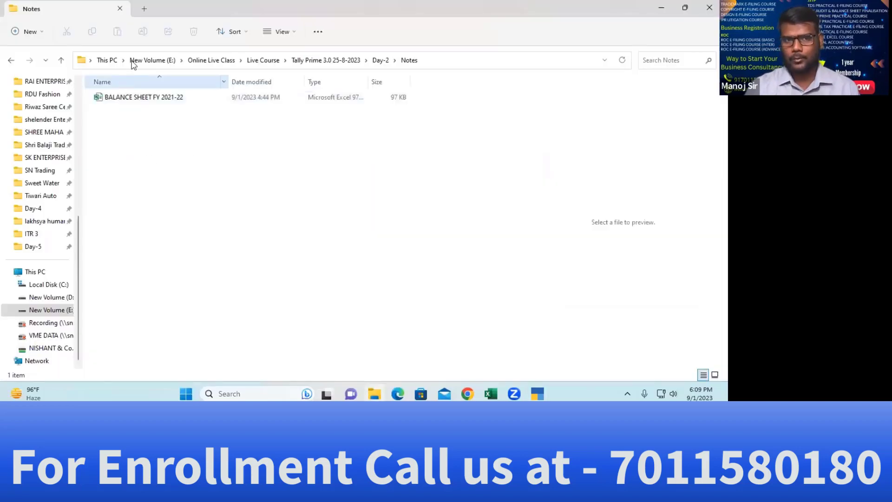
key(alt+d)
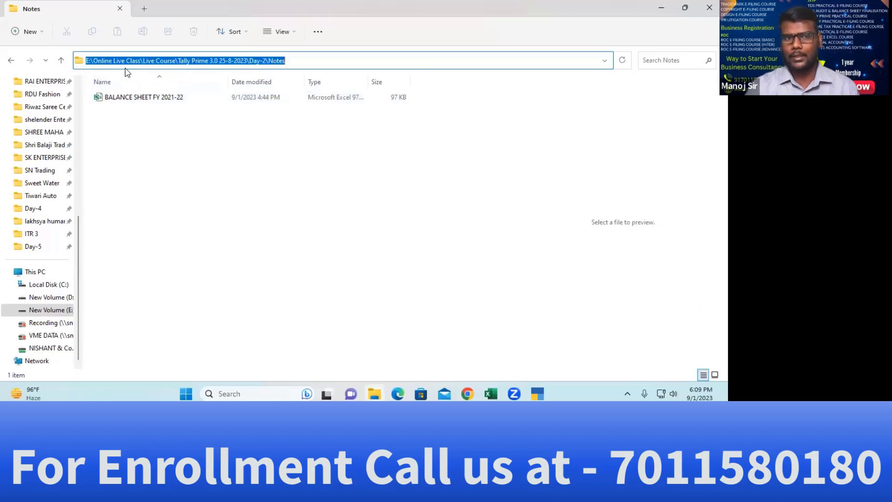
key(alt+Tab)
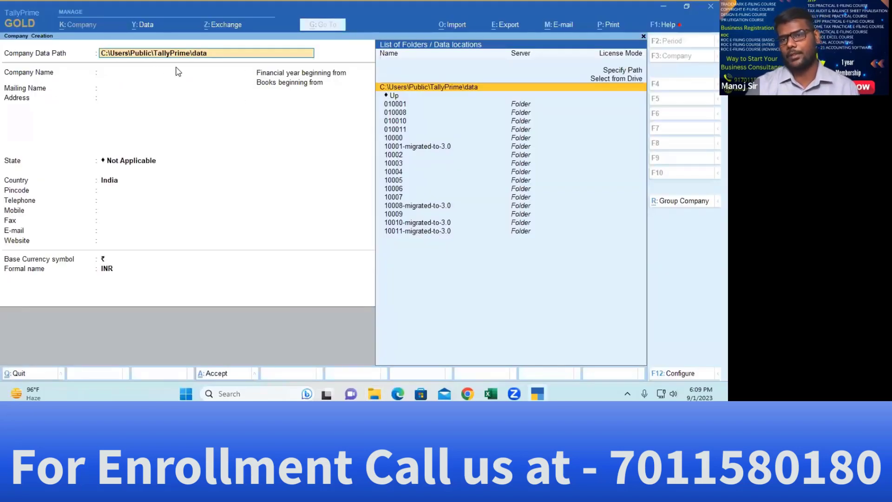
Try the Specify Path and Select from Drive data-path options, then quit the form
key(Up)
key(Up)
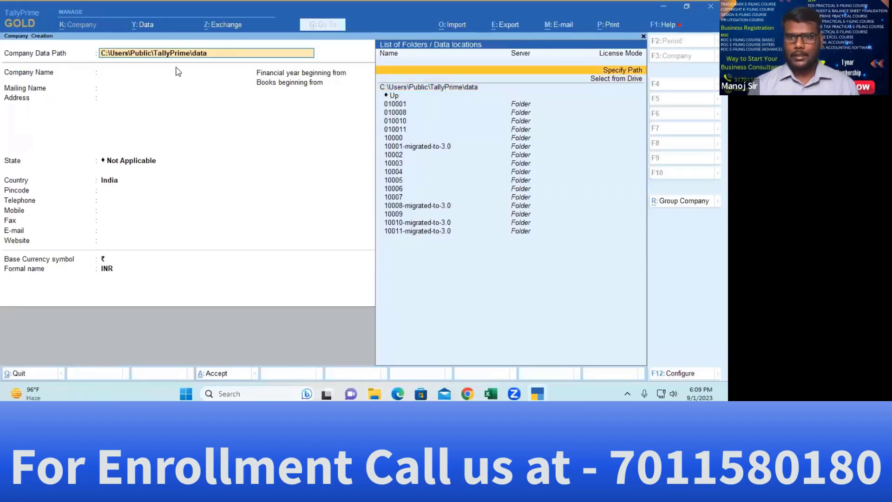
key(Return)
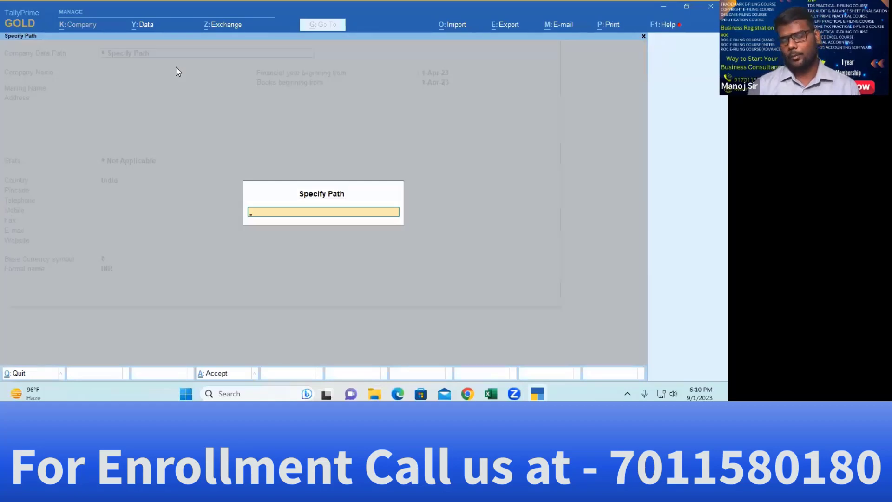
key(Escape)
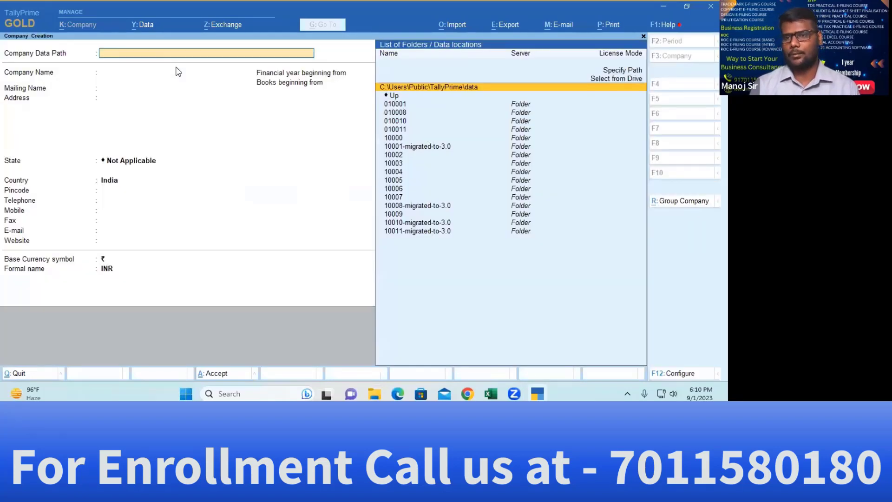
key(Up)
key(Return)
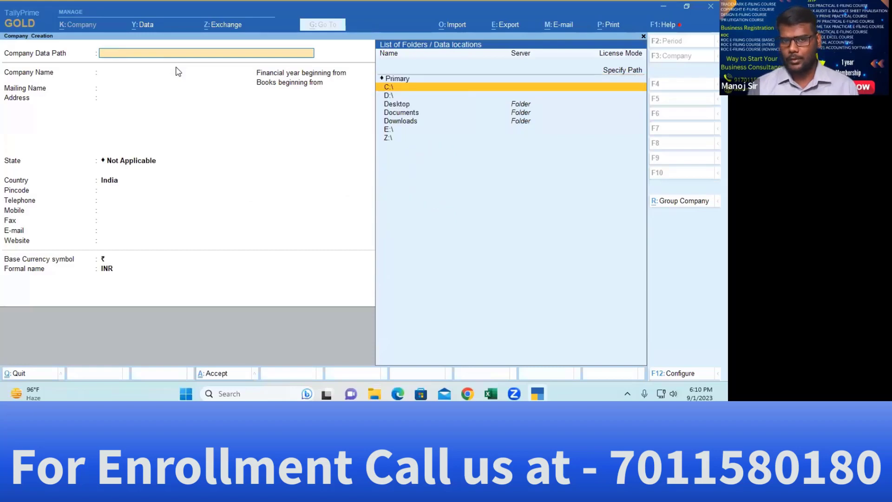
key(Down)
key(Down)
key(Down)
key(Down)
key(Down)
key(Down)
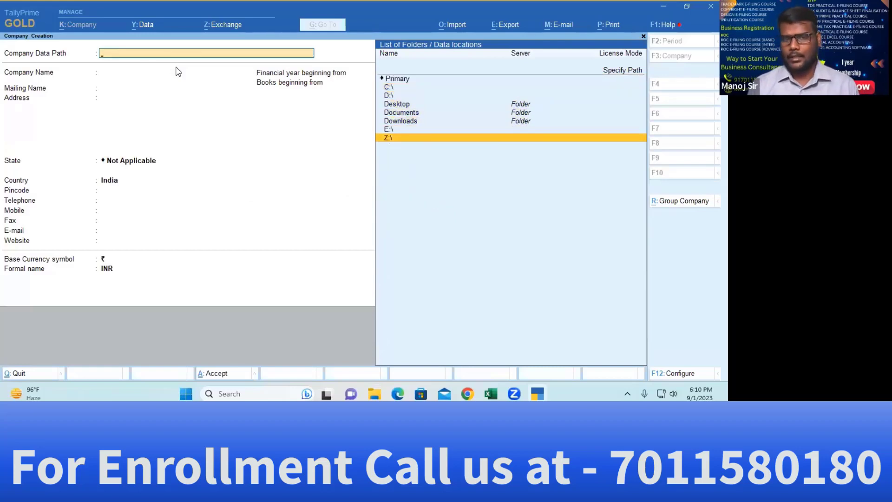
key(alt+Tab)
click(177, 67)
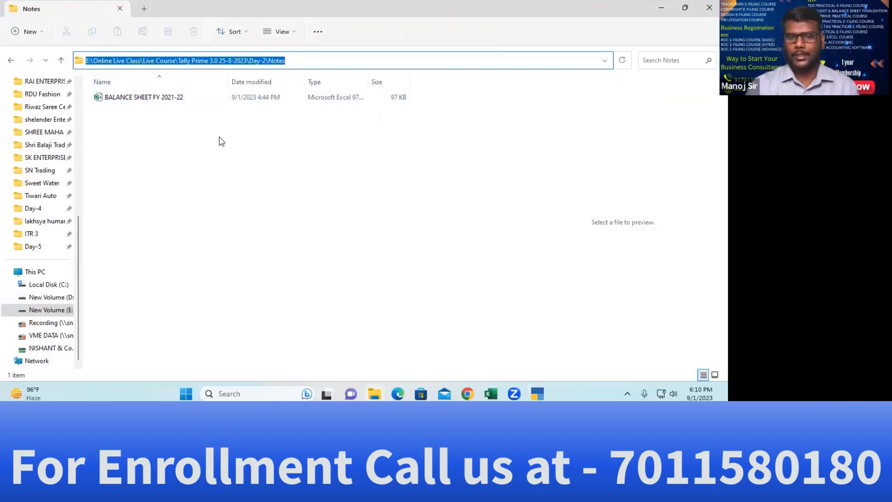
key(alt+Tab)
key(Escape)
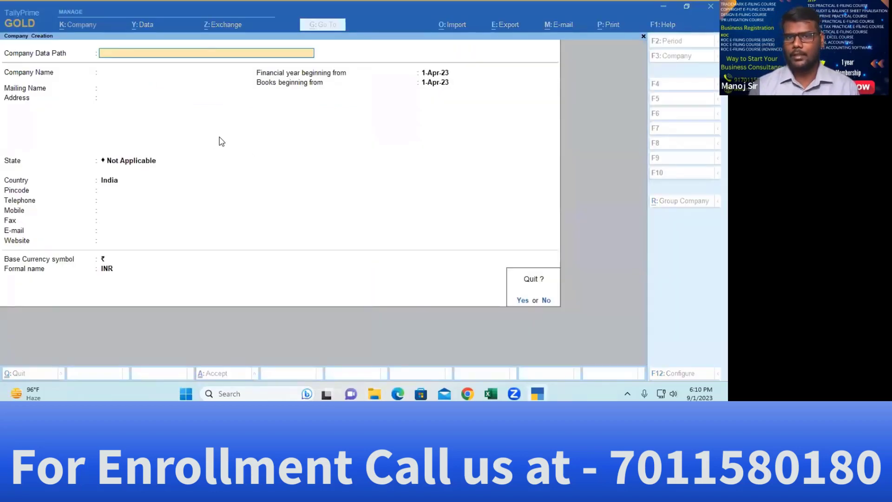
Restart Company Creation and choose to specify the Company Data Path manually
key(Return)
key(Up)
key(Return)
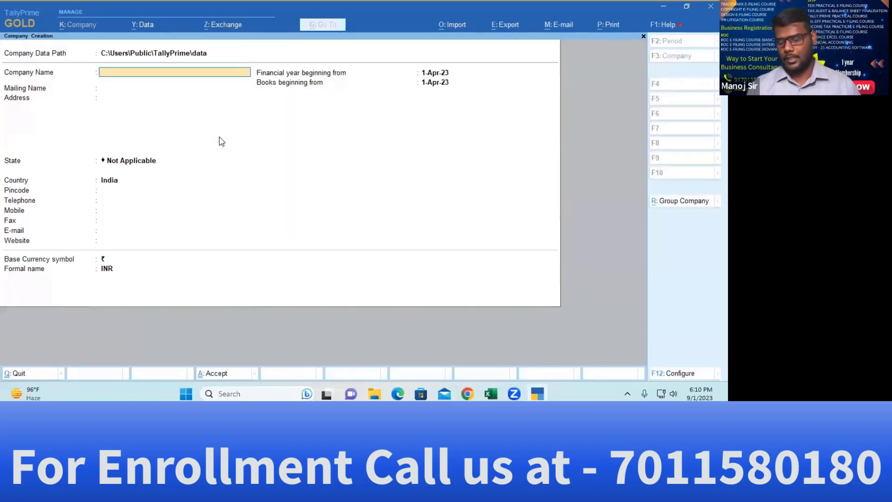
key(BackSpace)
key(Up)
key(Up)
key(Return)
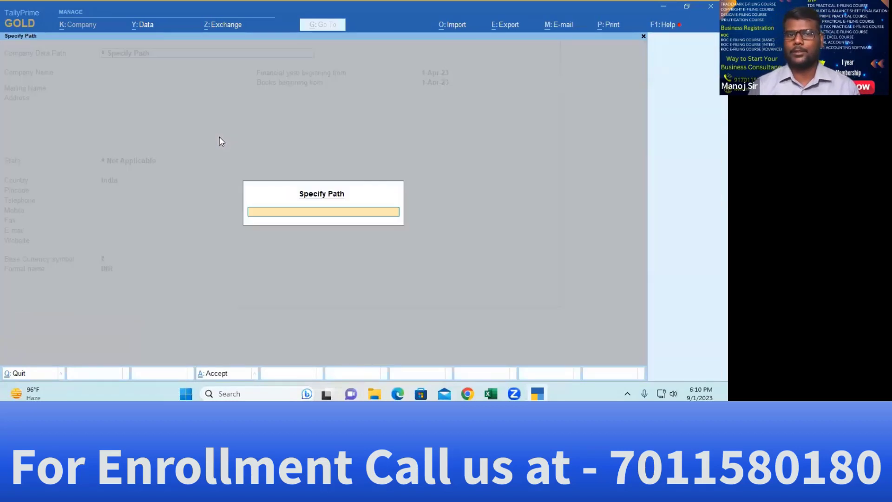
Paste the copied Day-2 Notes folder path as the data path and accept it
key(alt+Tab)
key(alt+d)
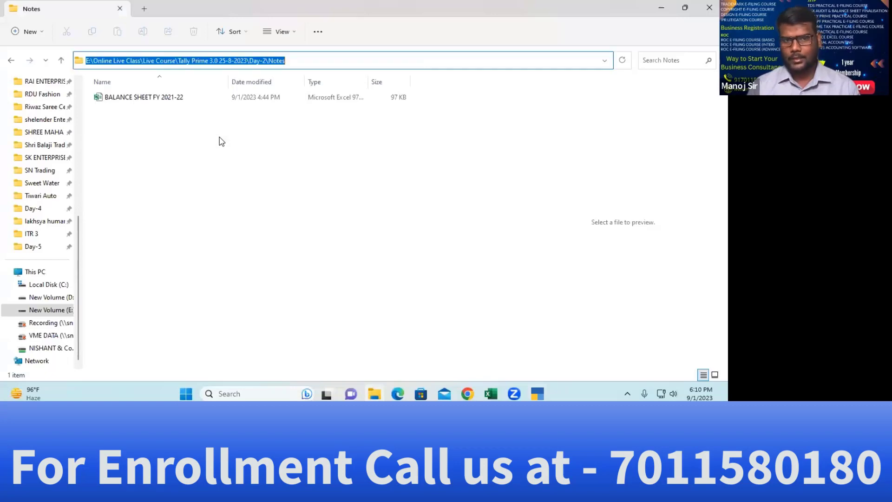
key(ctrl+c)
key(alt+Tab)
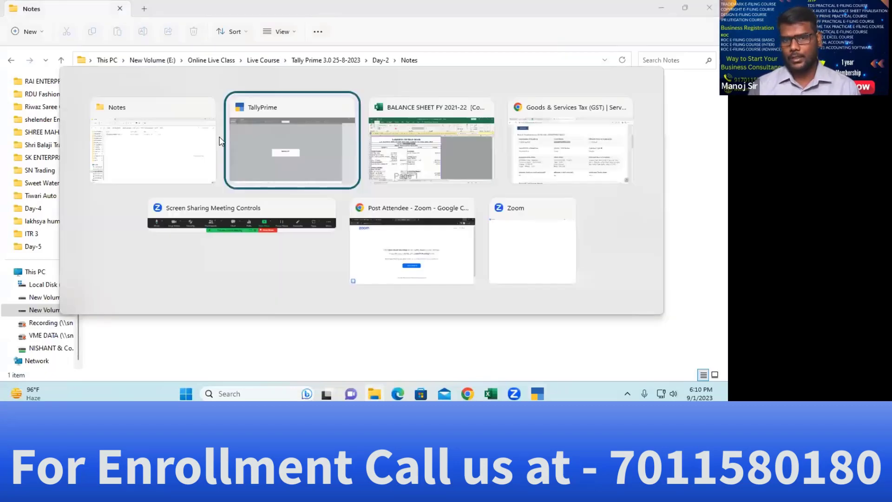
key(ctrl+v)
key(Return)
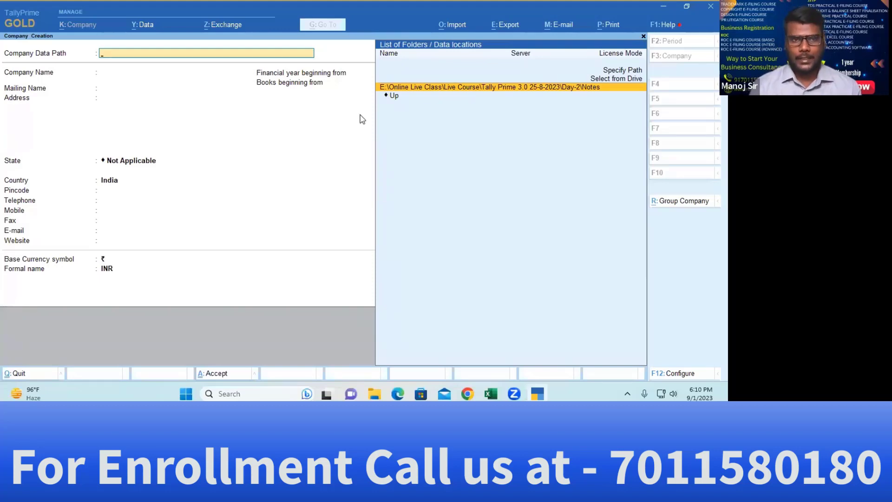
key(Return)
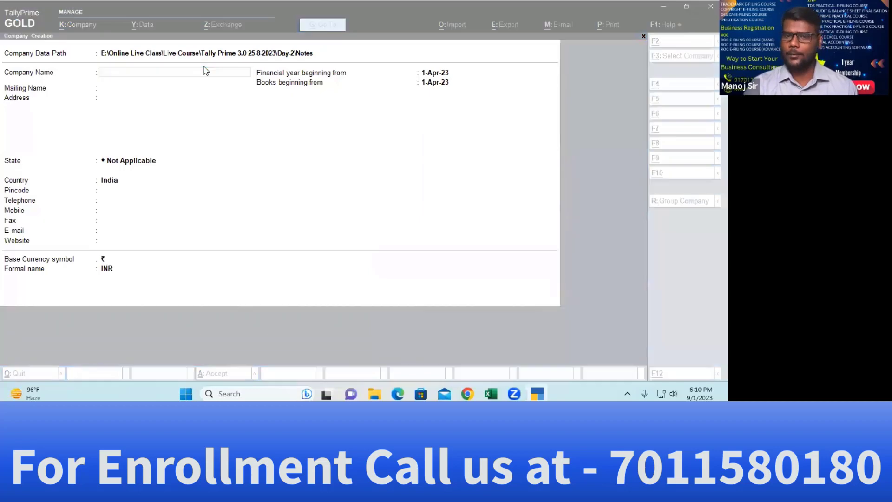
key(alt+Tab)
key(alt+Tab)
key(alt+Tab)
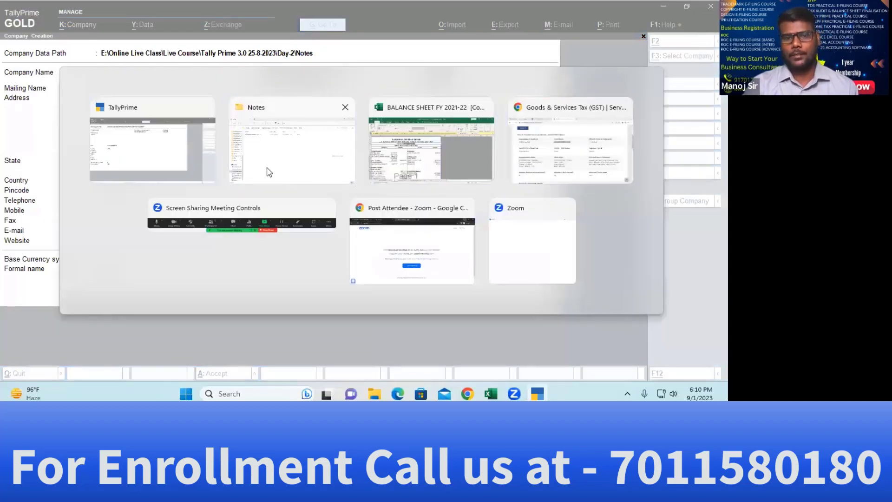
key(alt+Tab)
key(alt+Tab)
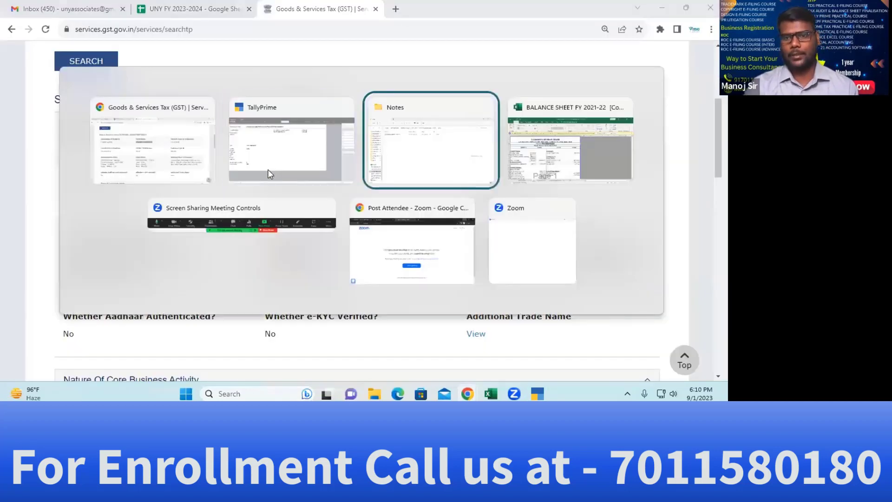
key(alt+Tab)
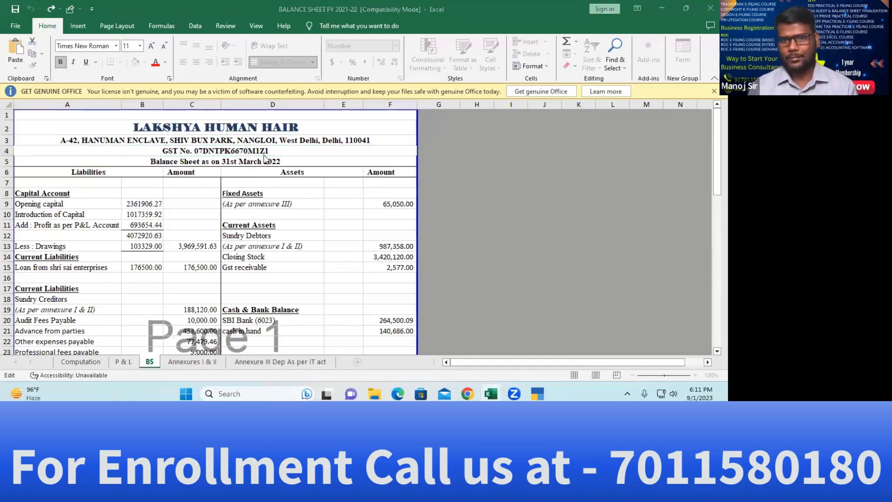
Paste LAKHSYA HUMAN HAIR as Company Name and compare it with the Excel heading
key(alt+Tab)
key(alt+Tab)
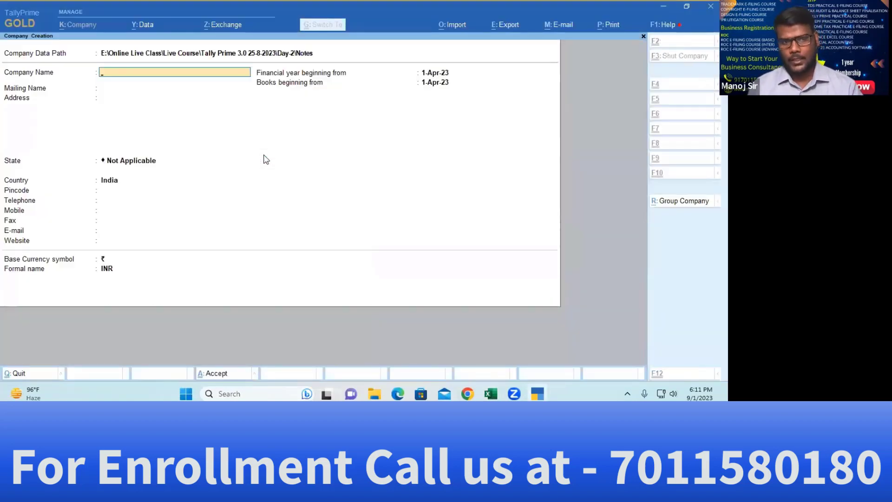
key(ctrl+v)
key(Return)
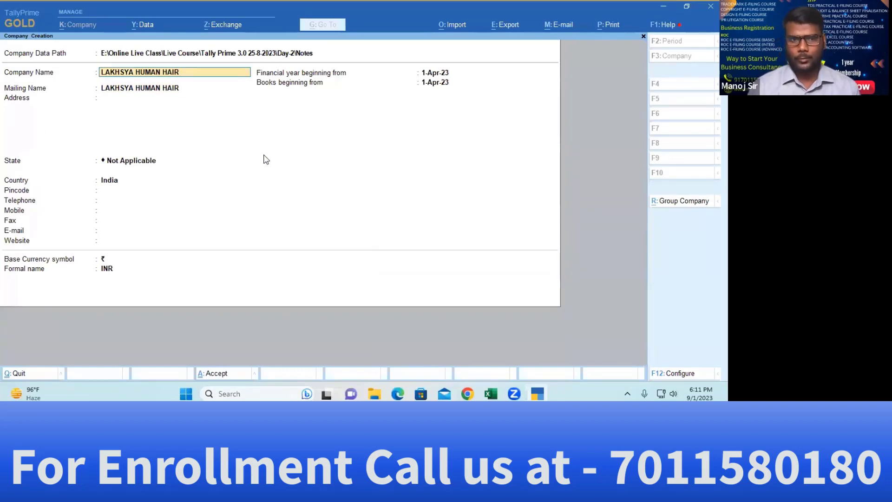
key(BackSpace)
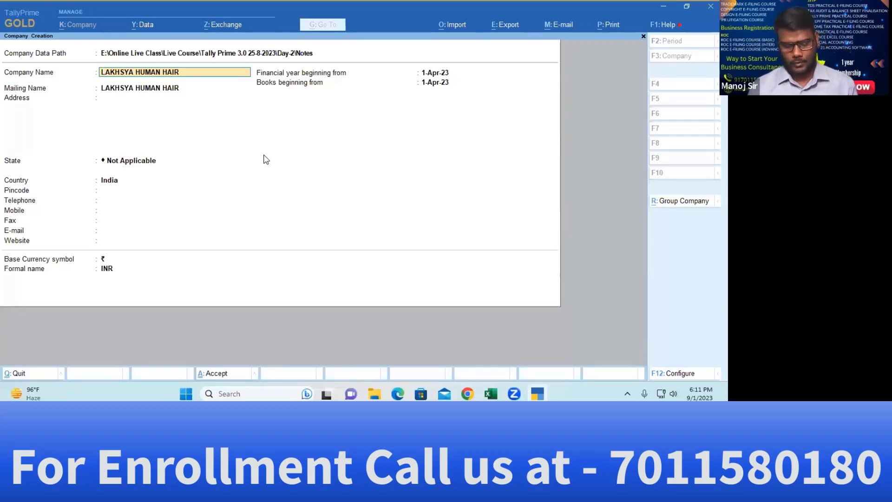
key(alt+Tab)
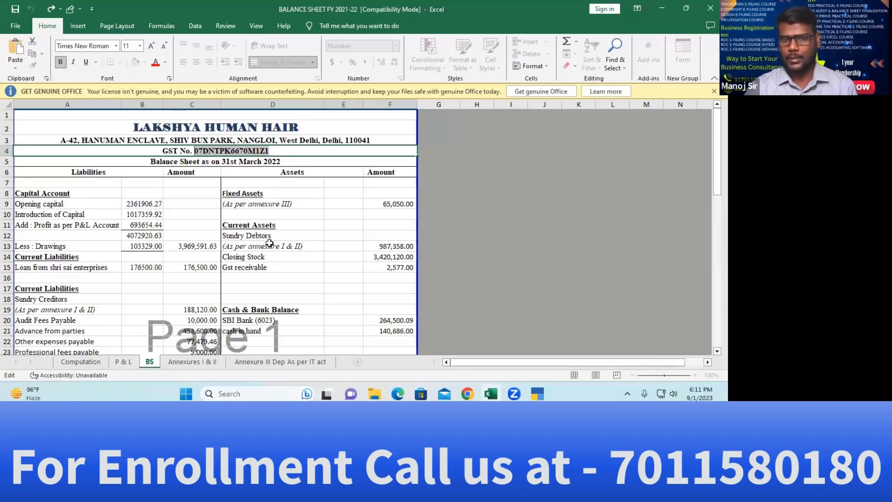
key(alt+Tab)
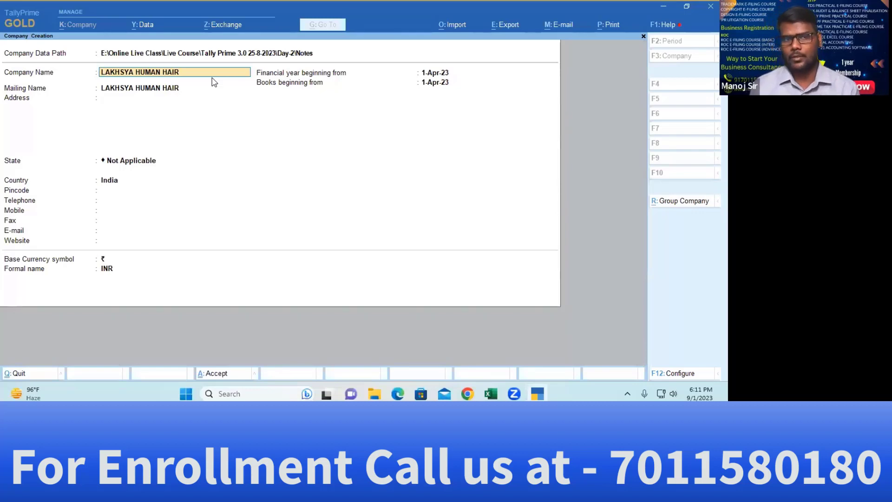
Try appending 2022-23 to the company name, then remove it and accept the plain name
key(Return)
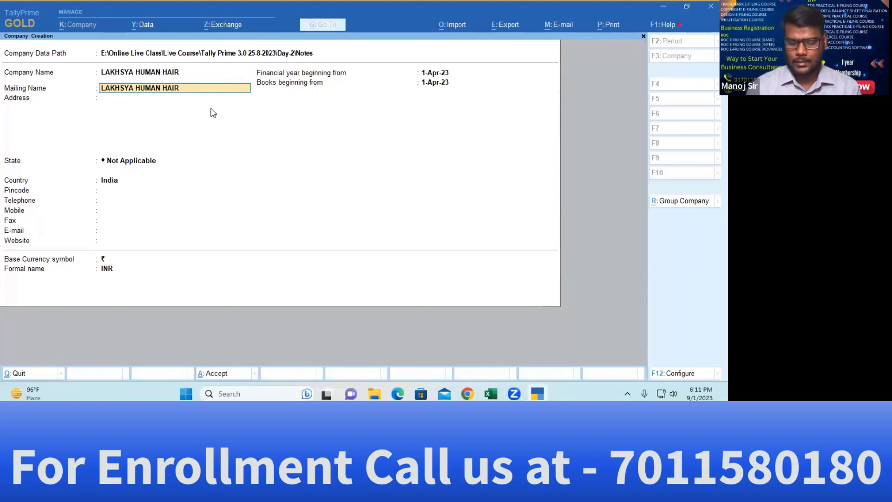
key(BackSpace)
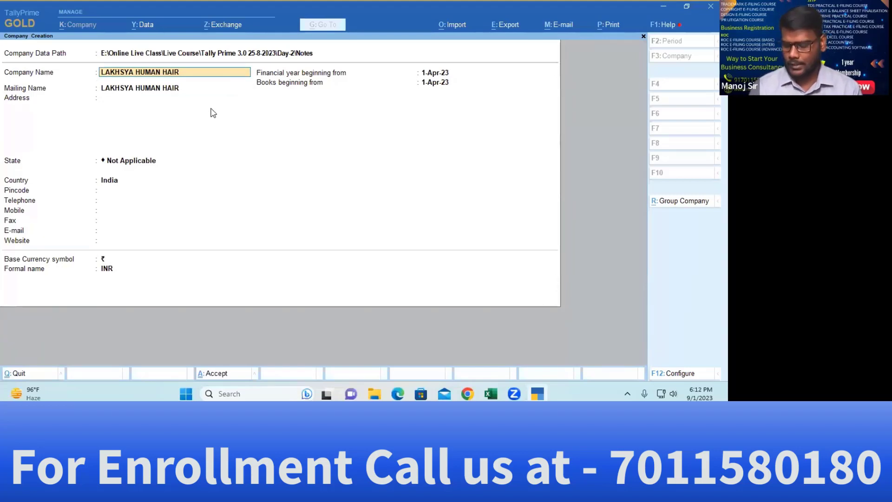
text(2022)
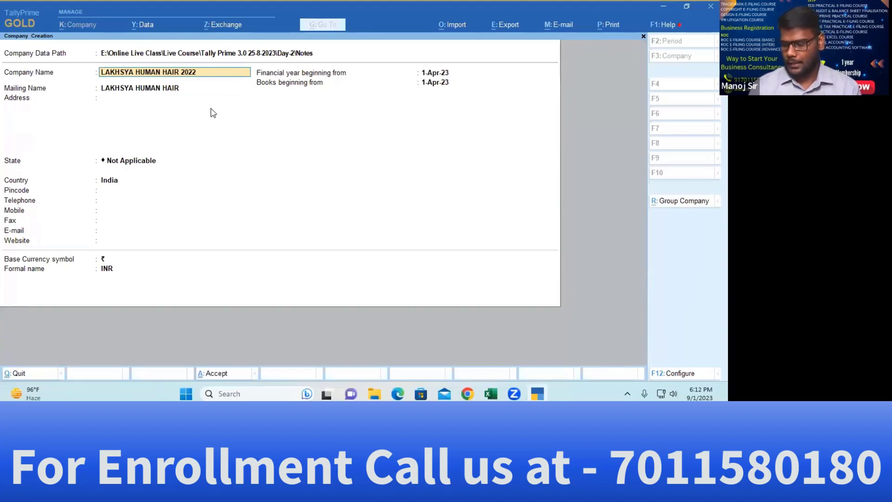
text(-23)
key(Return)
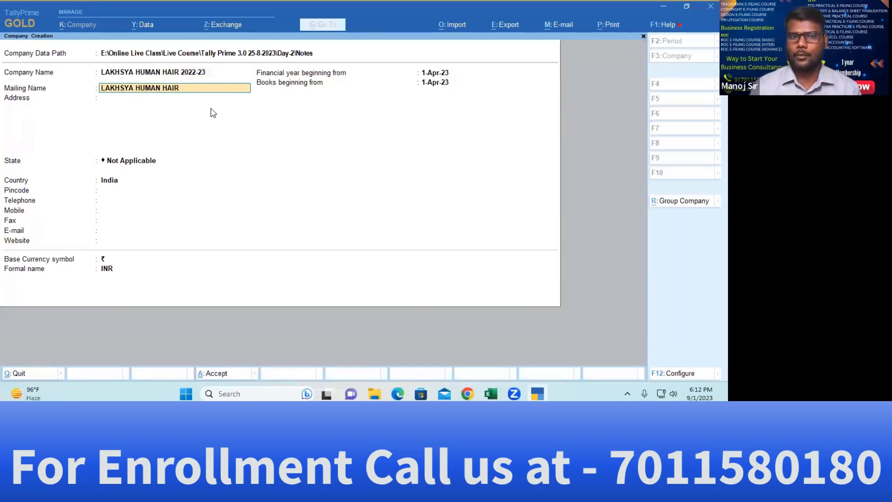
key(Return)
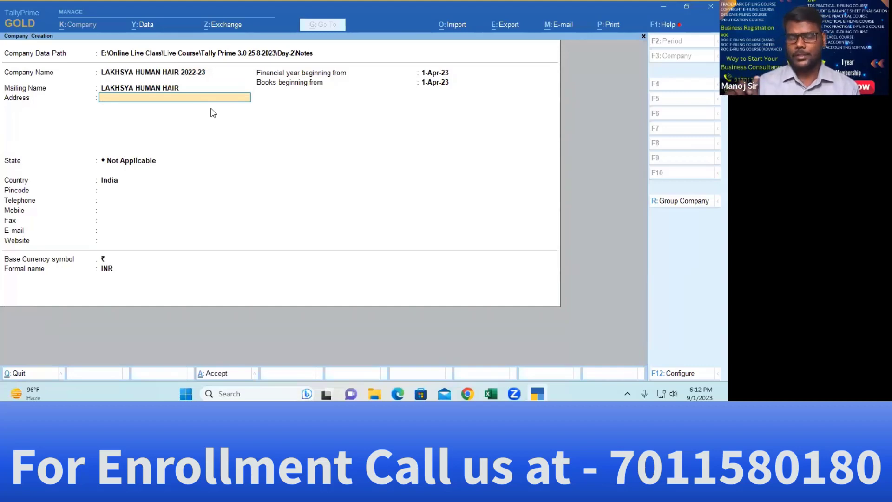
key(BackSpace)
key(BackSpace)
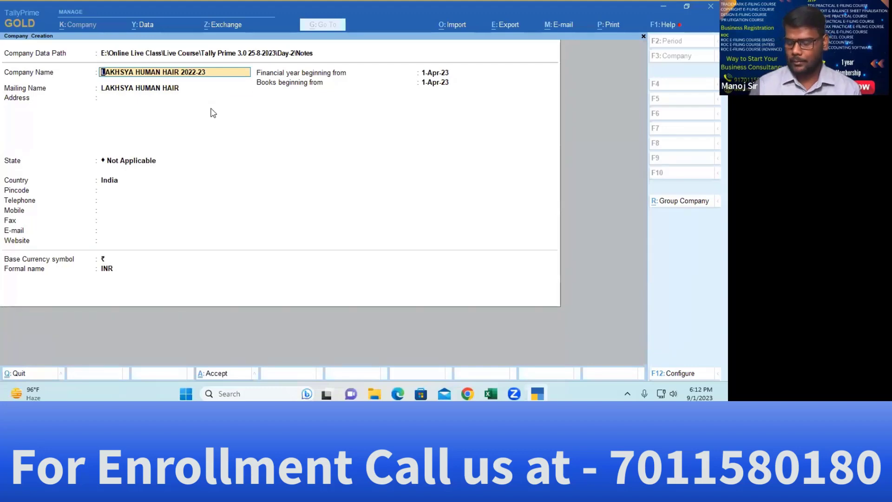
key(BackSpace)
key(BackSpace)
key(BackSpace)
key(BackSpace)
key(BackSpace)
key(BackSpace)
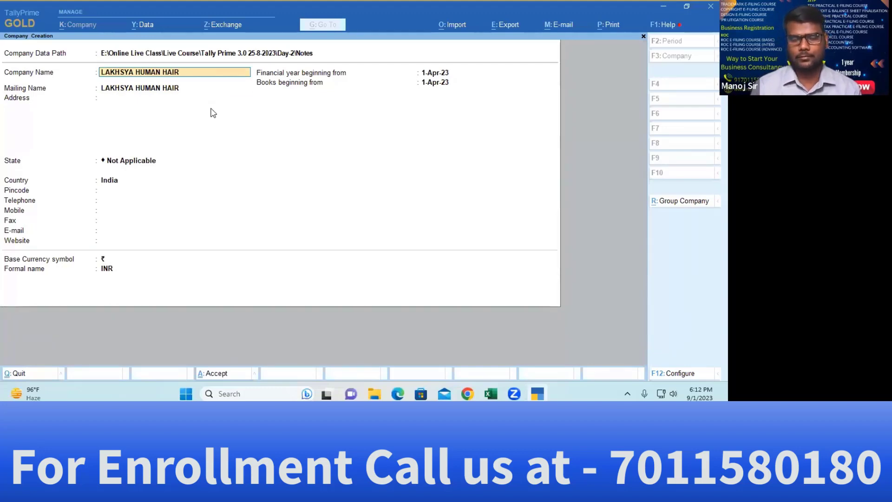
key(Return)
key(Return)
key(alt+Tab)
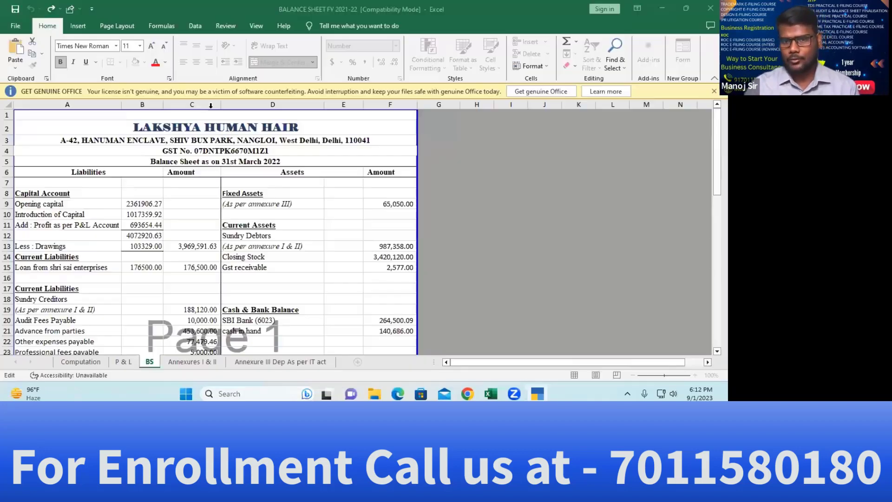
Paste the first two lines of the GST principal-place address into the company Address
key(alt+Tab)
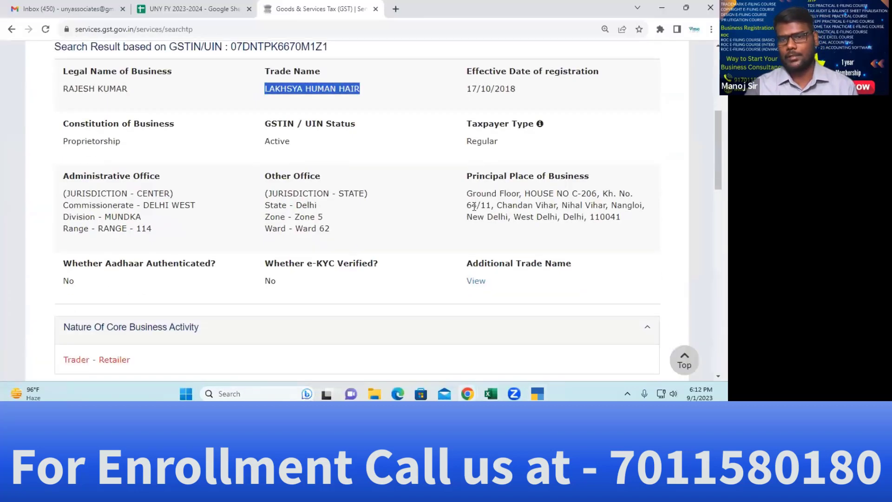
drag(466, 194, 635, 193)
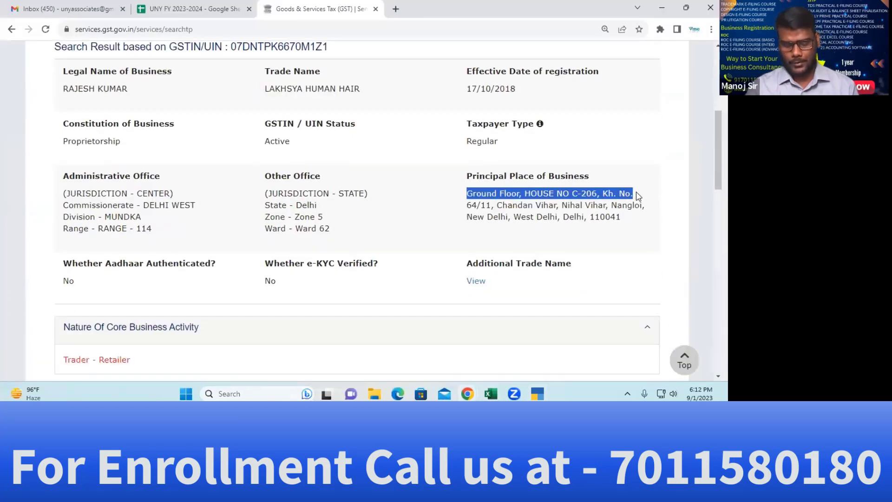
key(alt+Tab)
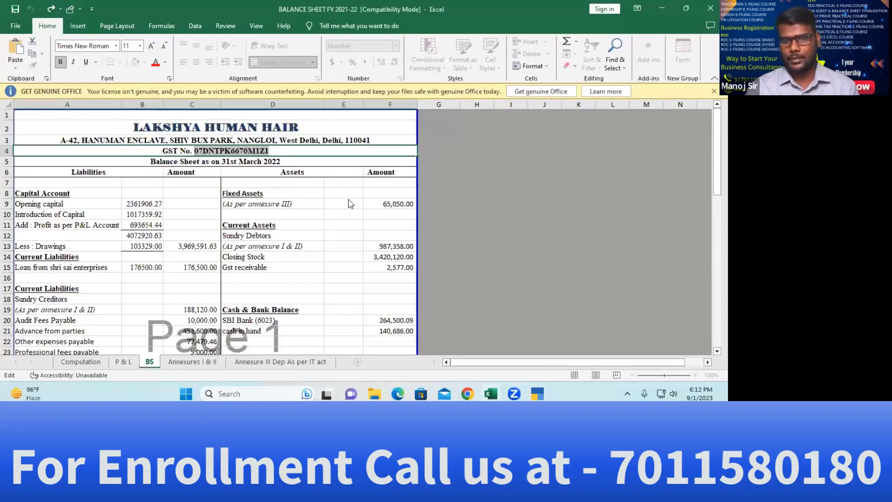
key(alt+Tab)
key(alt+Tab)
key(ctrl+alt+v)
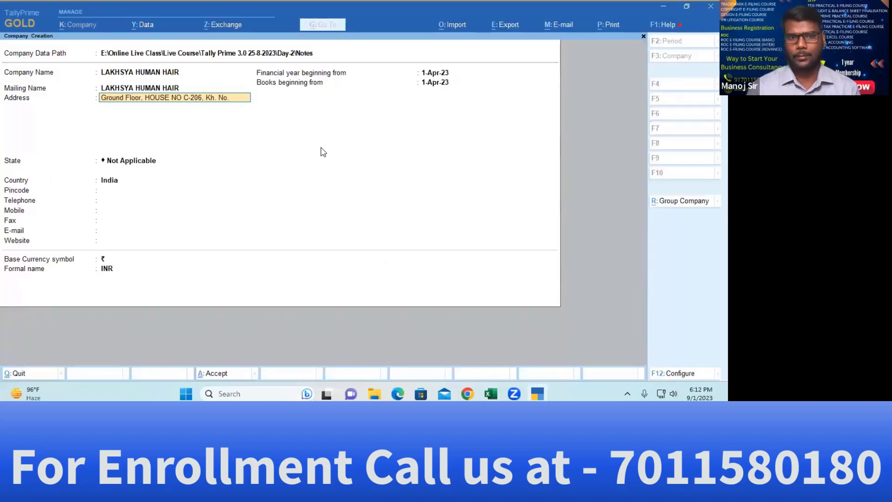
key(Return)
key(alt+Tab)
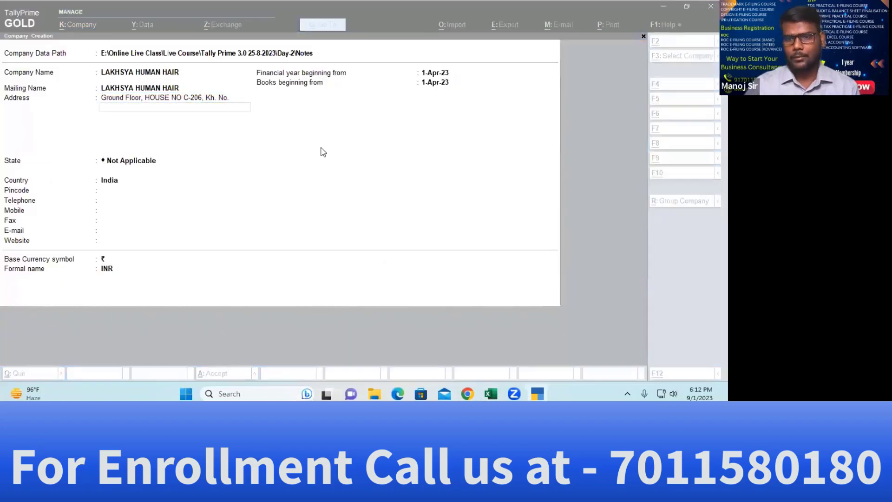
key(alt+Tab)
key(alt+Tab)
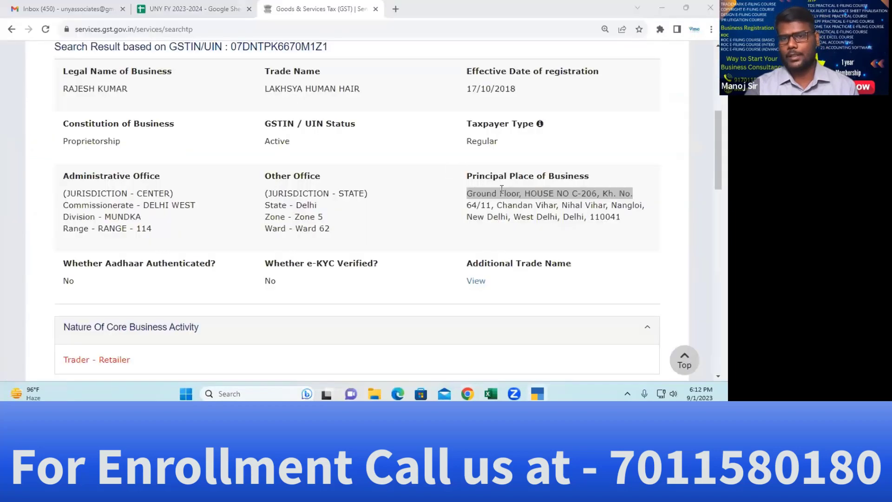
drag(466, 205, 659, 210)
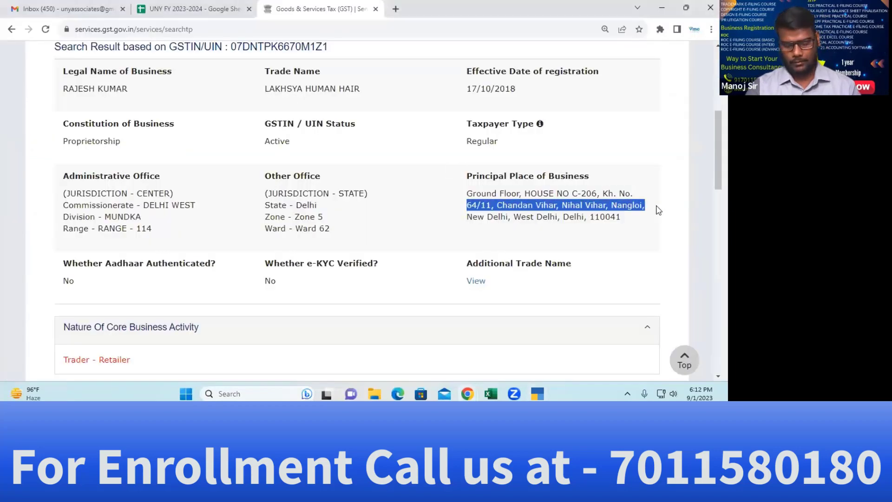
key(ctrl+c)
key(alt+Tab)
key(ctrl+alt+v)
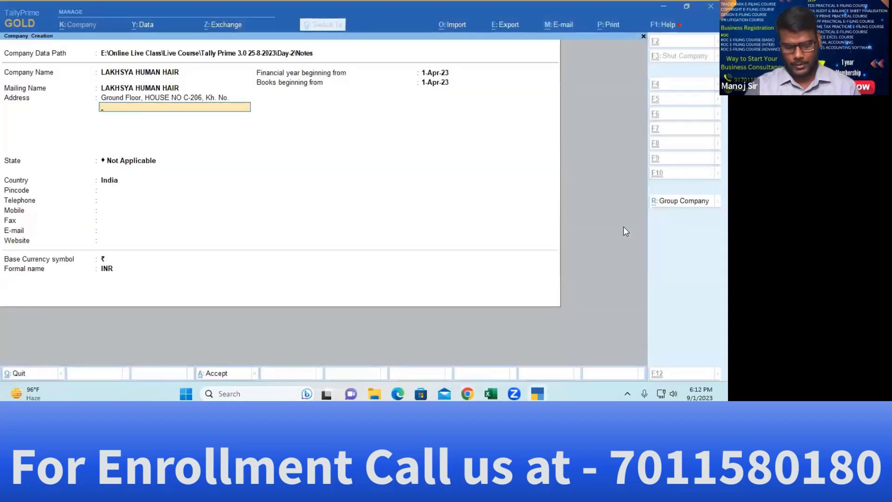
key(Return)
Add the third address line with city and pincode, then move on to State
key(alt+Tab)
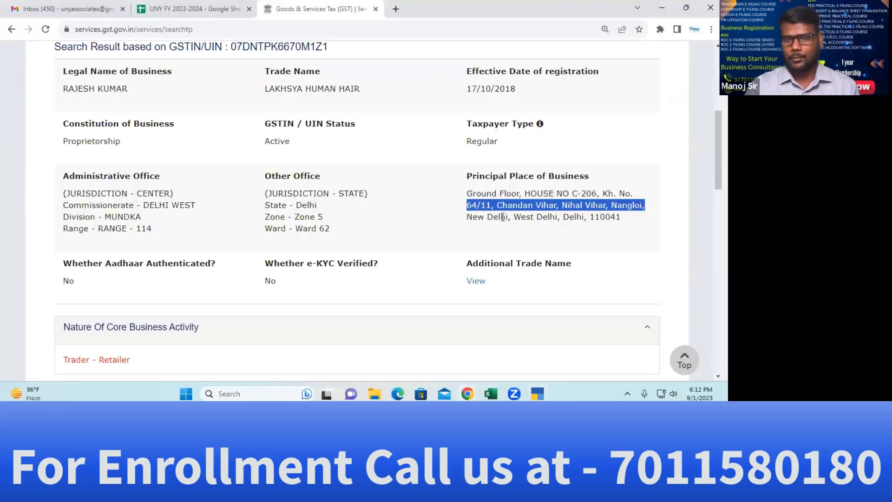
drag(464, 218, 631, 225)
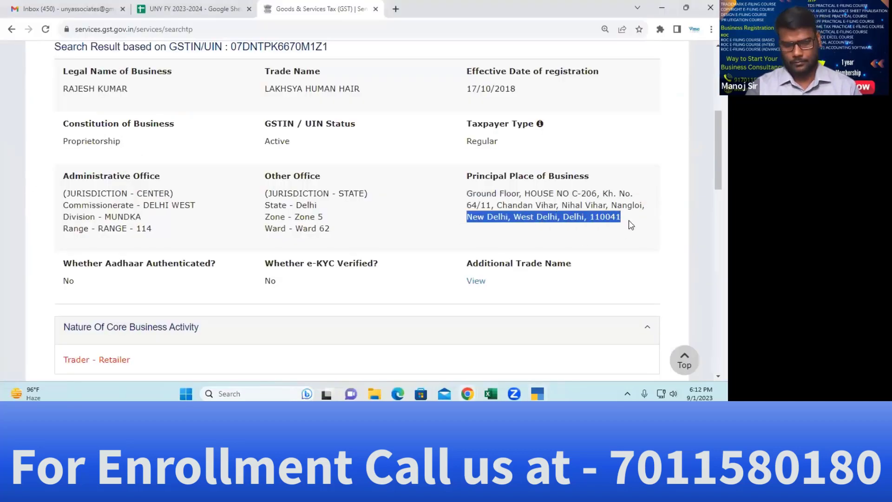
key(ctrl+c)
key(alt+Tab)
key(ctrl+alt+v)
key(Return)
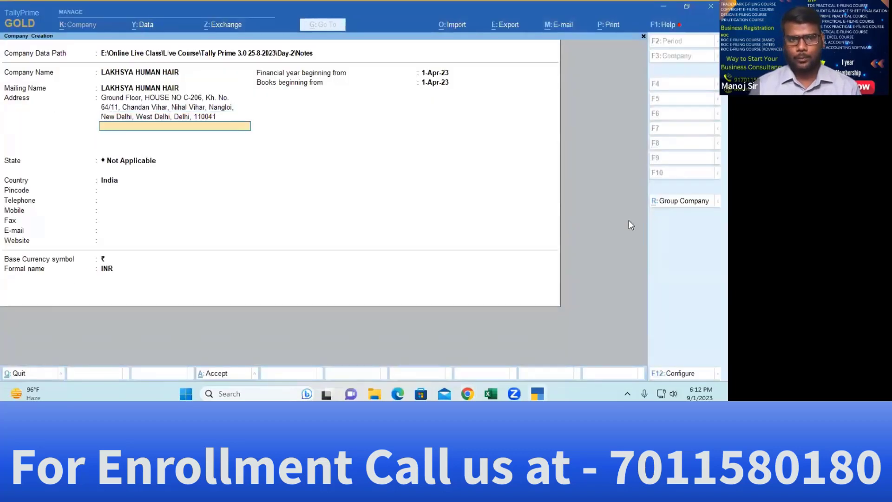
key(Return)
Type De and accept Delhi as the state after checking the GST record
text(De)
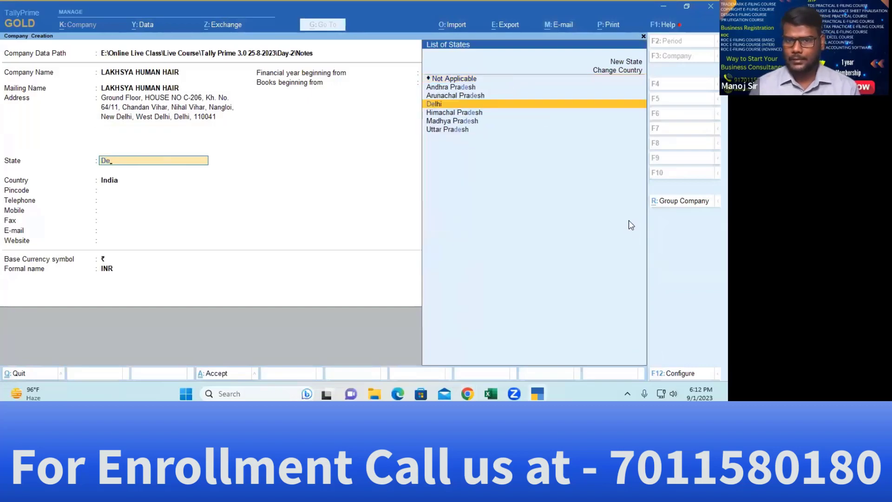
key(alt+Tab)
scroll(647, 219, up, 1)
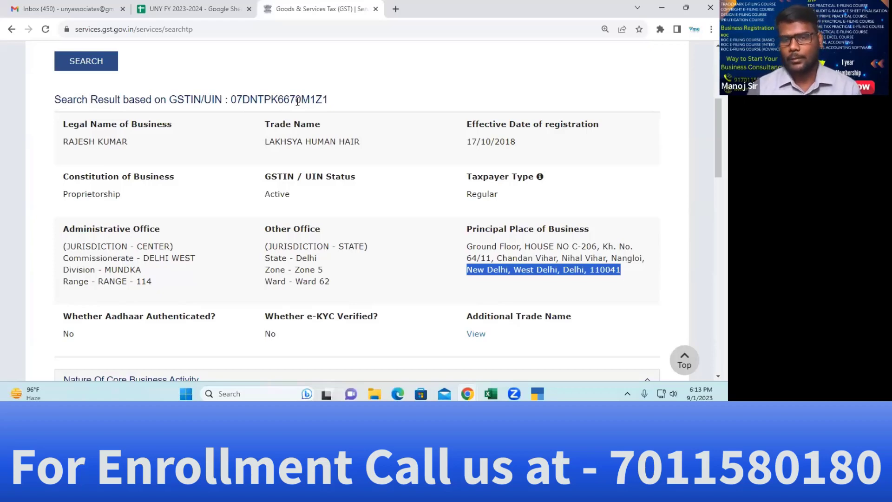
key(alt+Tab)
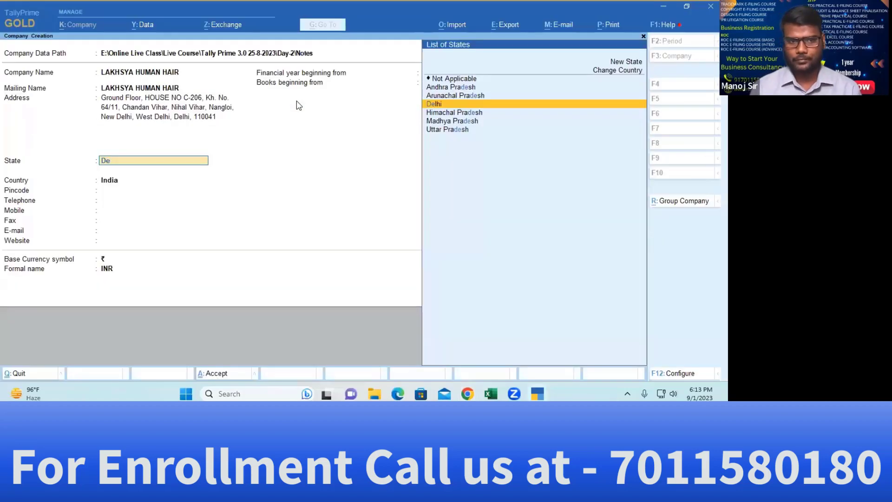
key(Return)
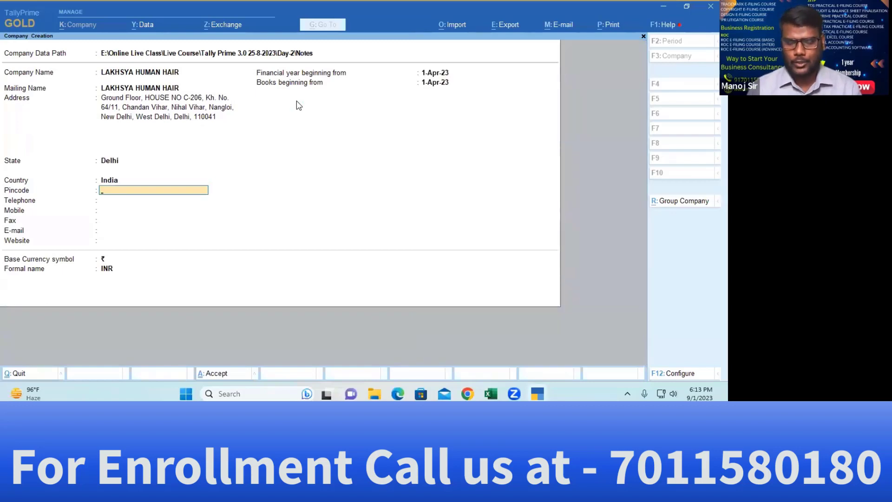
Enter 110041 as the company's pincode
key(alt+Tab)
key(alt+Tab)
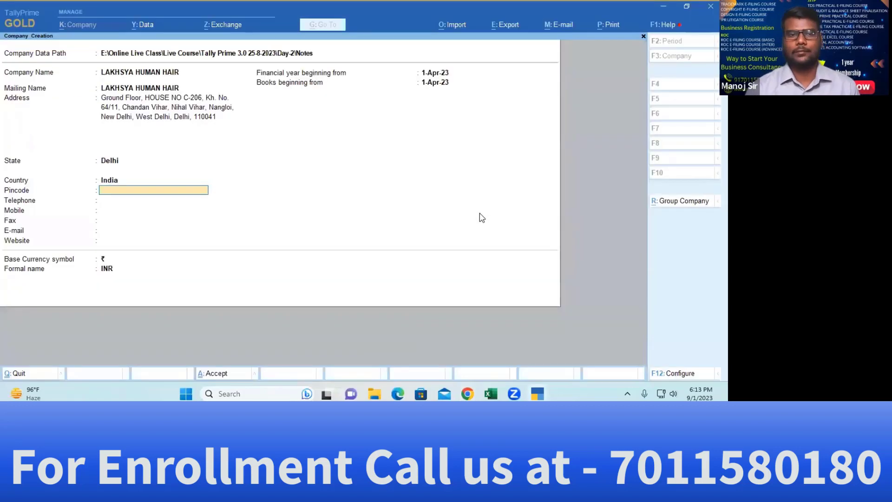
text(110041)
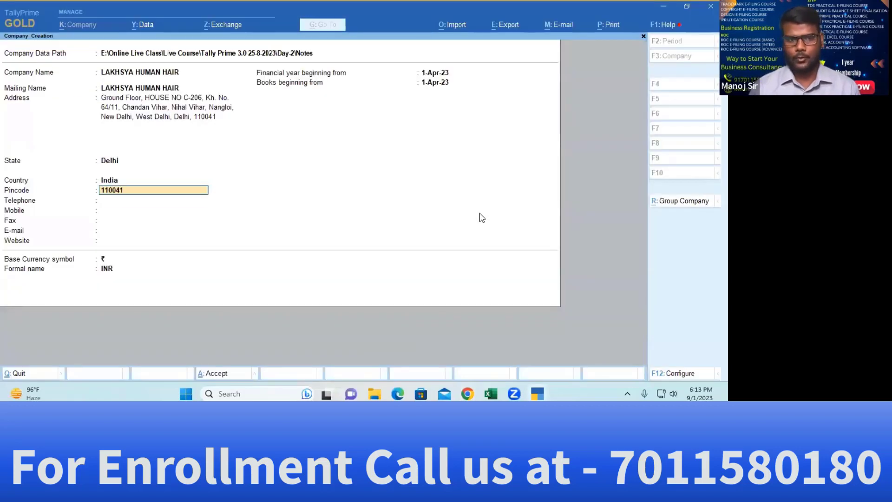
key(Return)
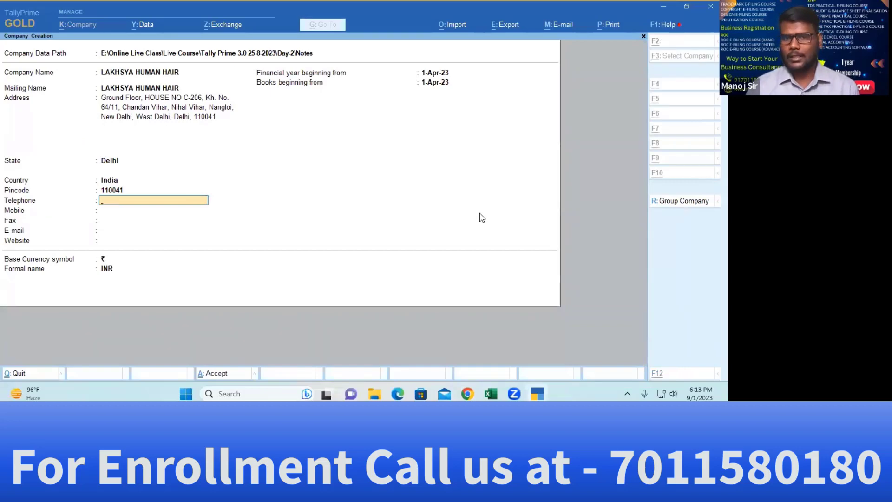
Review the P & L and BS sheets in the Excel balance sheet, then return to Tally
key(alt+Tab)
key(alt+Tab)
key(Tab)
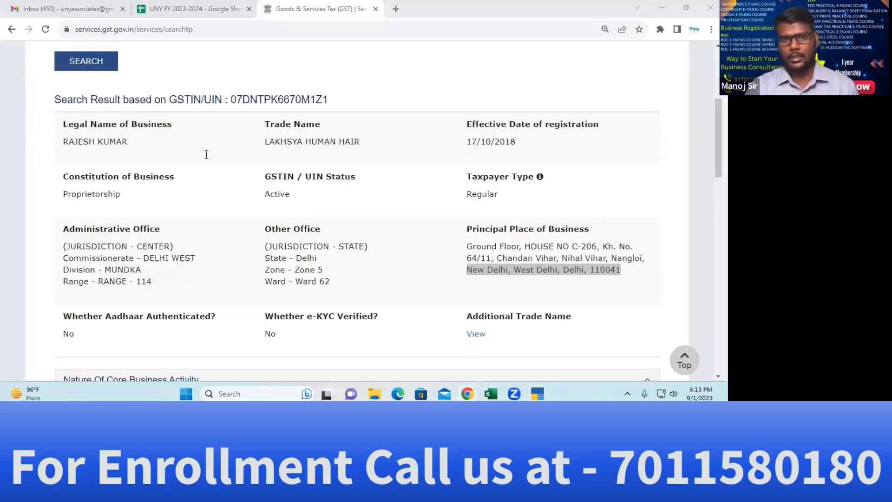
key(Return)
key(ctrl+Page_Up)
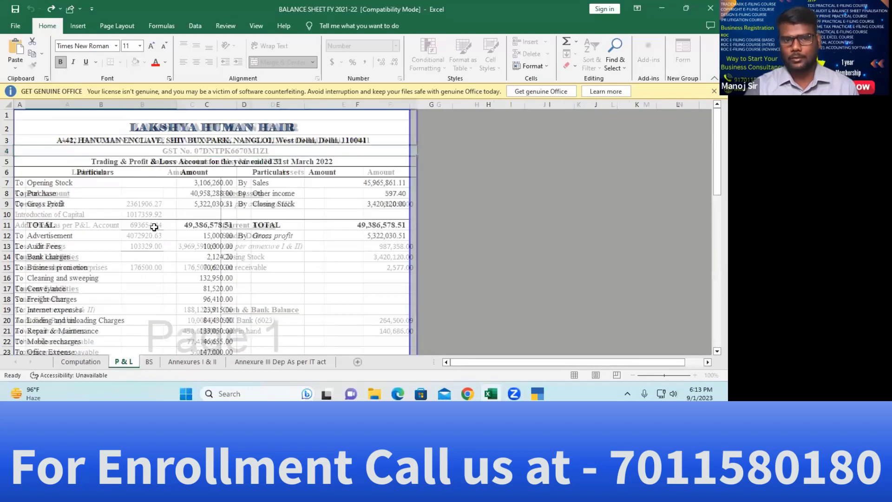
click(150, 361)
click(208, 289)
key(alt+Tab)
key(Tab)
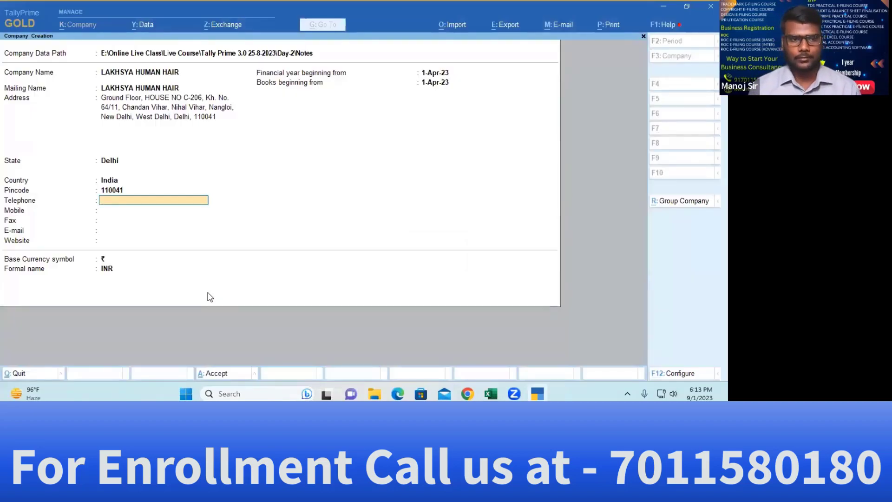
Skip the blank Telephone, Mobile, Fax, E-mail and Website fields and check Excel's financial year
key(Return)
key(Return)
key(Return)
key(Return)
key(Return)
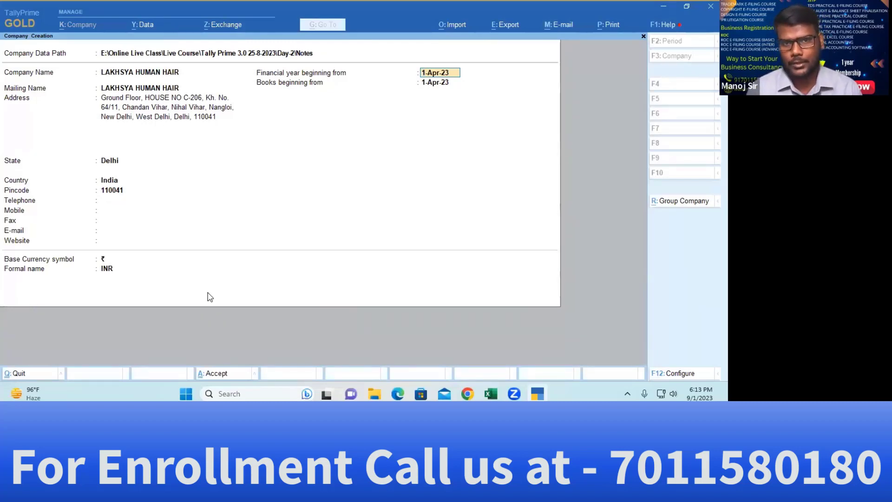
key(alt+Tab)
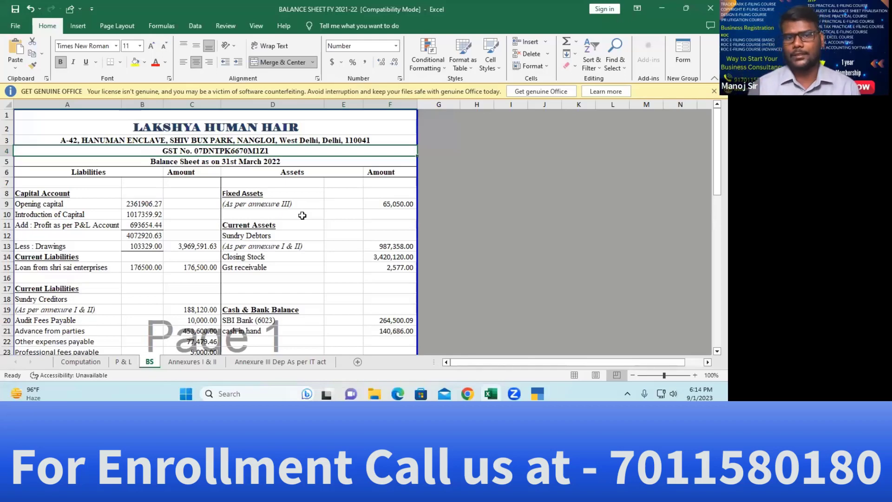
key(alt+Tab)
Enter 1/4/2022 as the financial year start, so books also begin 1-Apr-22, then bring up Configuration
text(1/4)
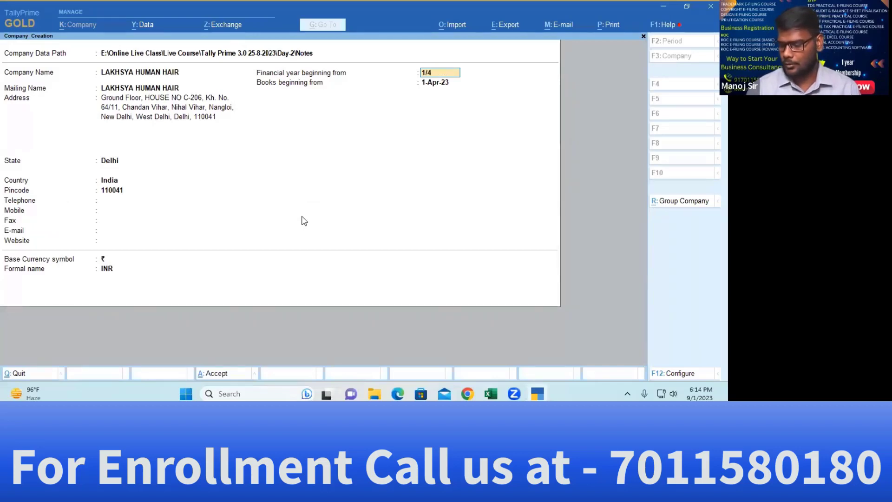
text(/2022)
key(Return)
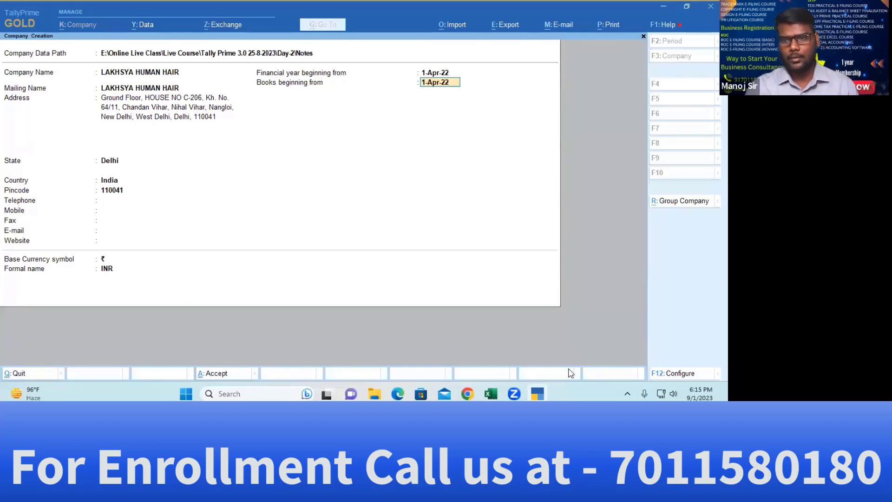
click(678, 376)
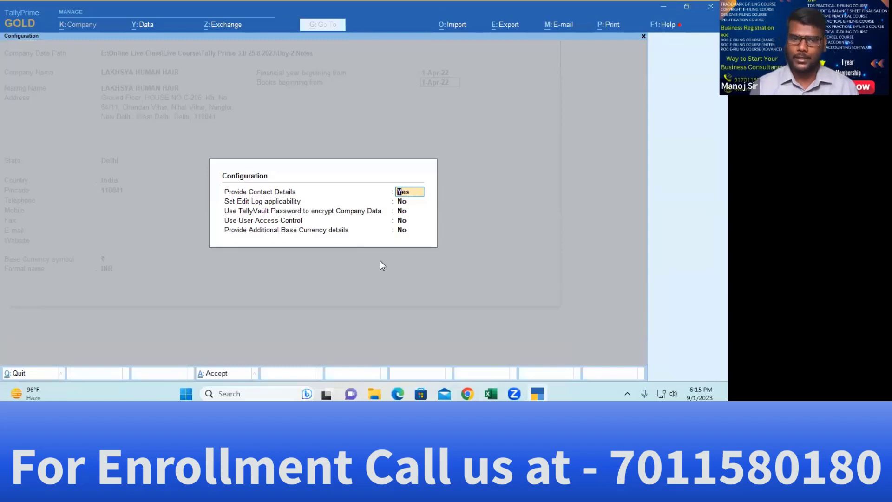
key(Return)
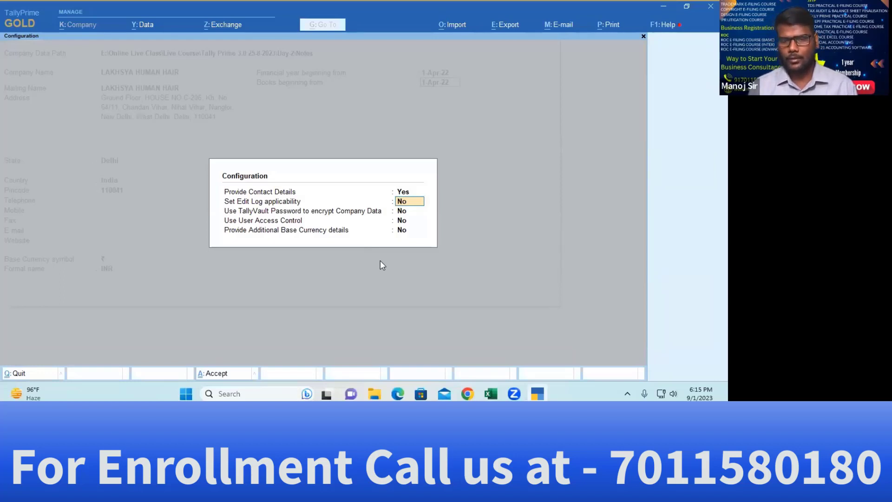
key(Return)
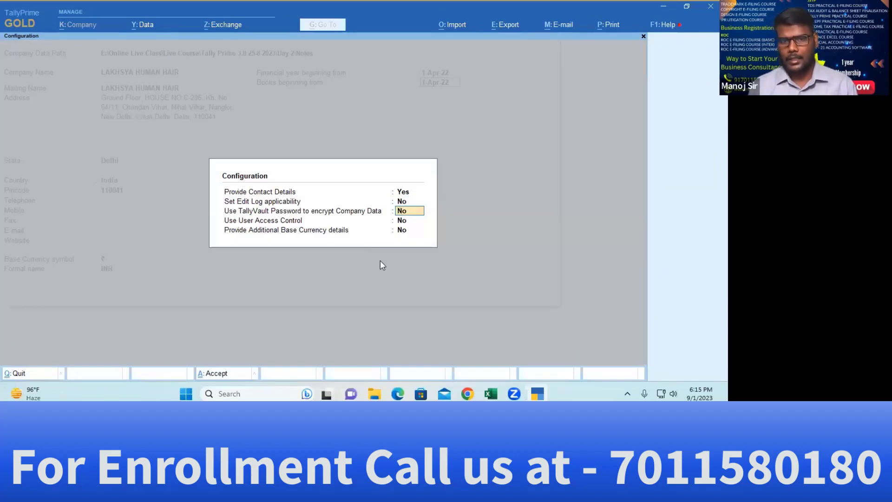
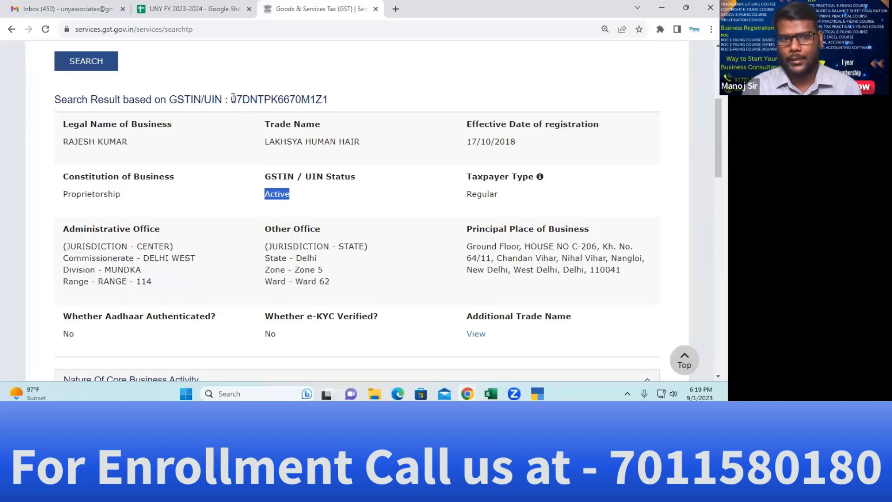
Return to TallyPrime's GST Details form with the copied GSTIN
key(alt+Tab)
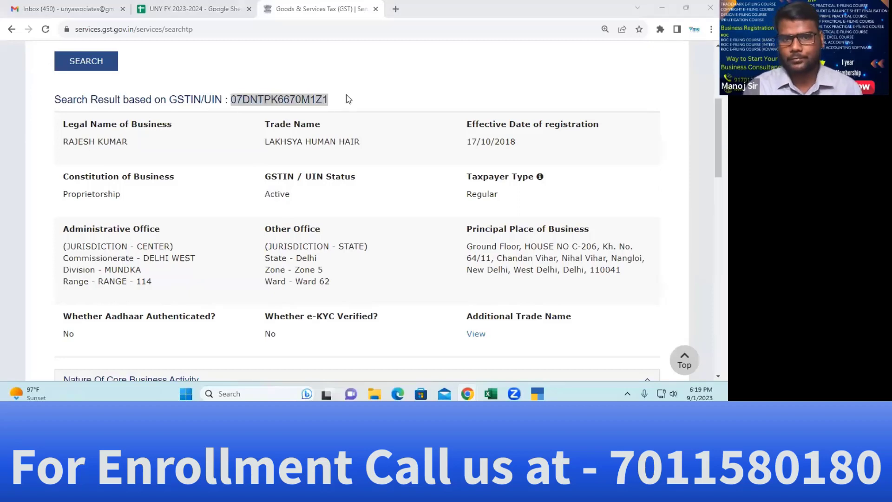
Keep Delhi and Regular, paste the GSTIN, choose Quarterly GSTR-1 and make e-invoicing applicable
key(Return)
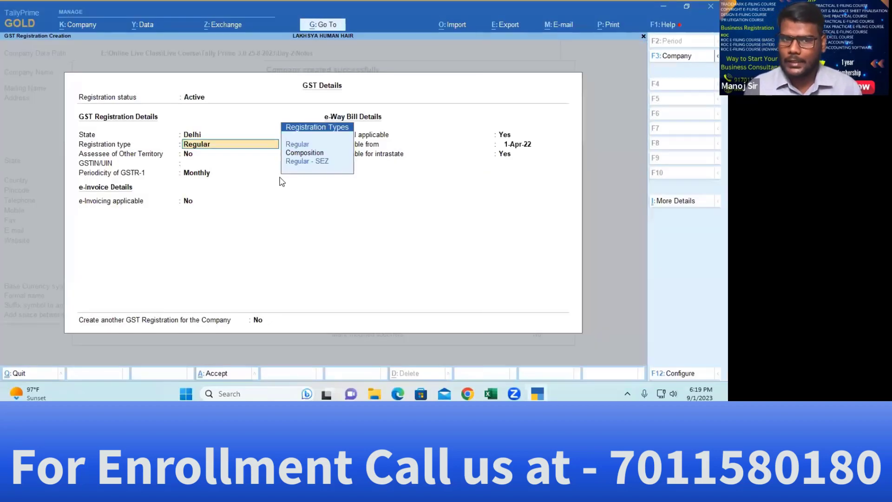
key(Return)
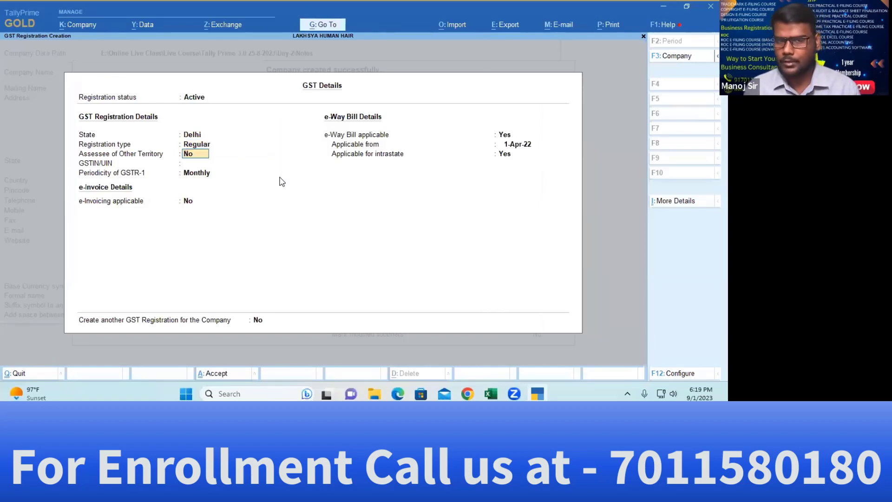
key(Return)
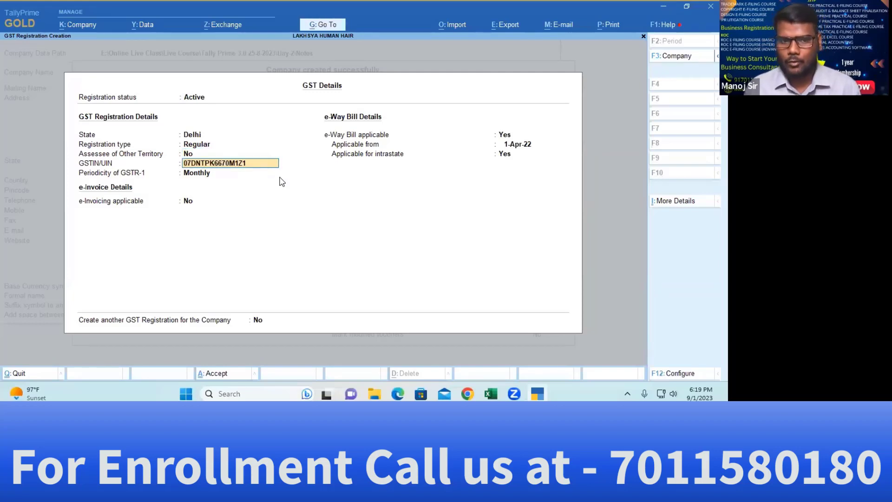
key(Return)
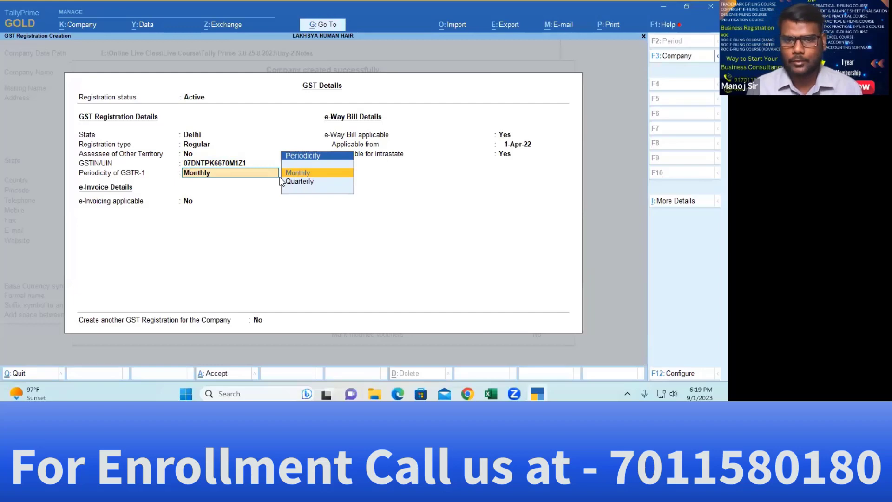
key(Down)
key(Return)
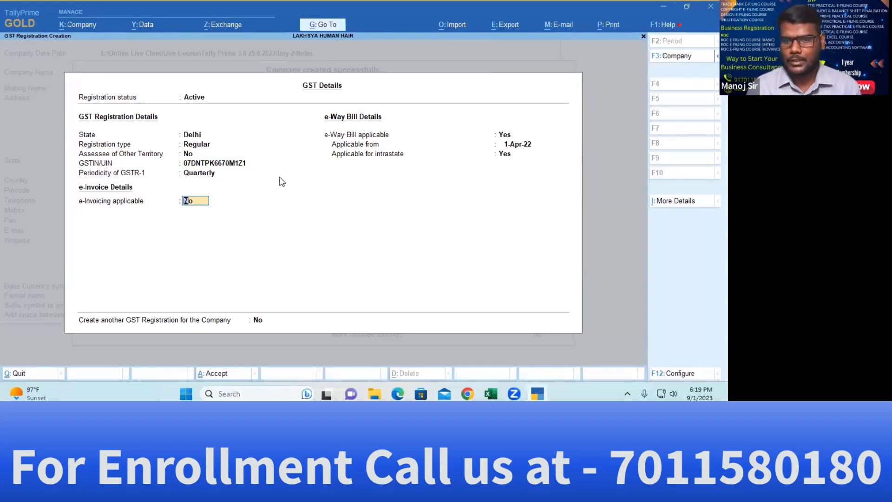
key(y)
key(Return)
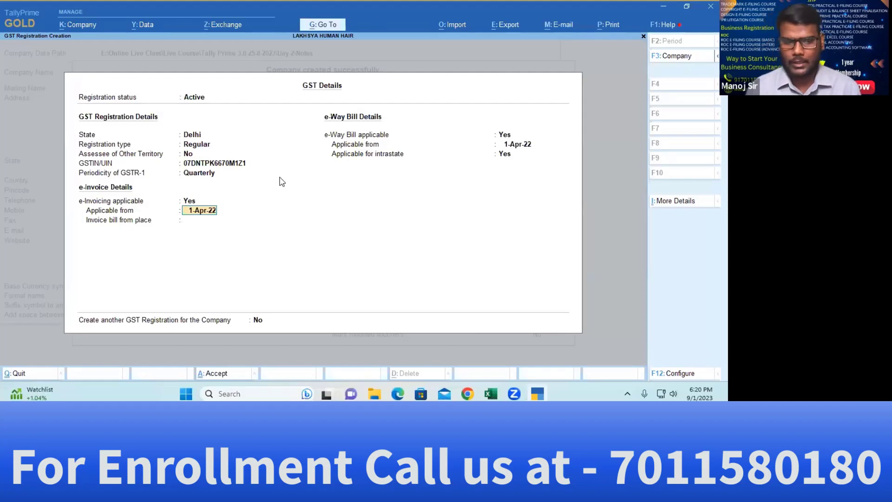
Set e-invoicing back to No and keep e-way bill applicable from 1-Apr-22
key(Return)
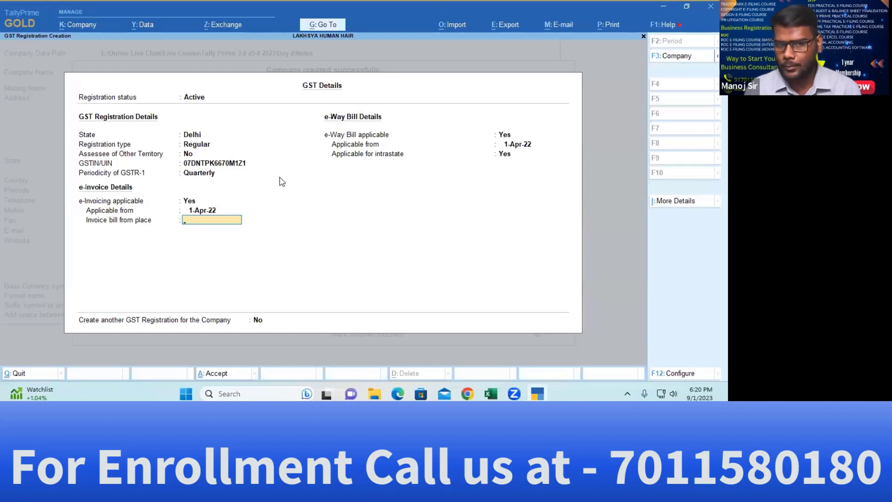
key(Up)
key(Up)
key(n)
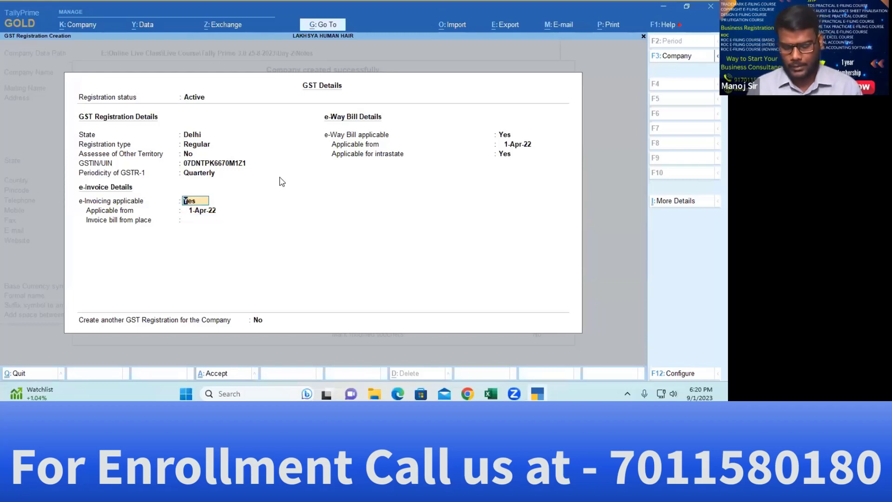
key(Return)
key(Return)
key(Up)
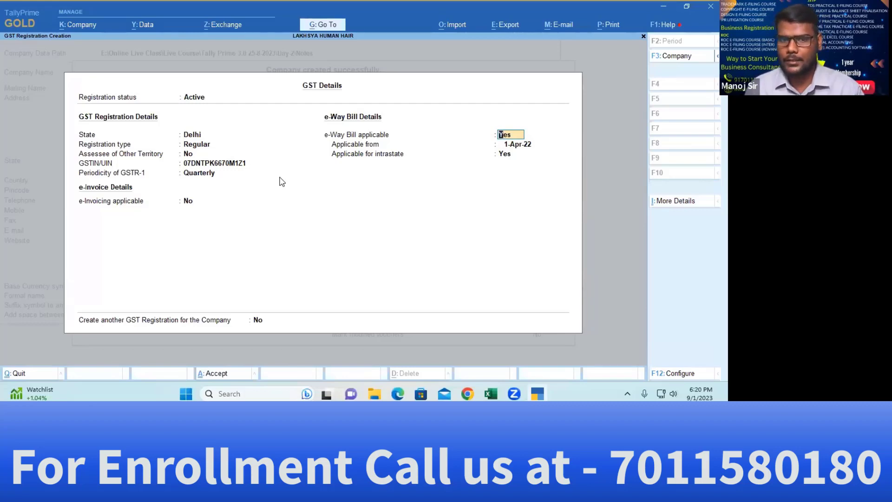
key(Return)
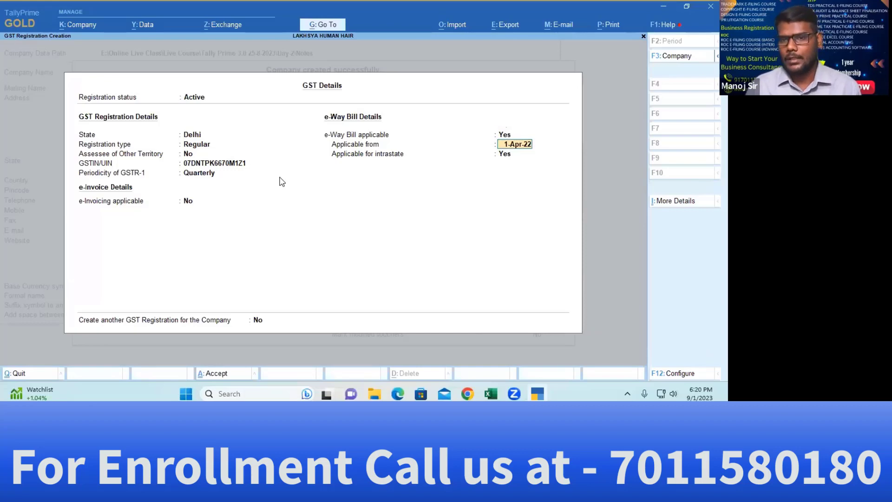
key(Return)
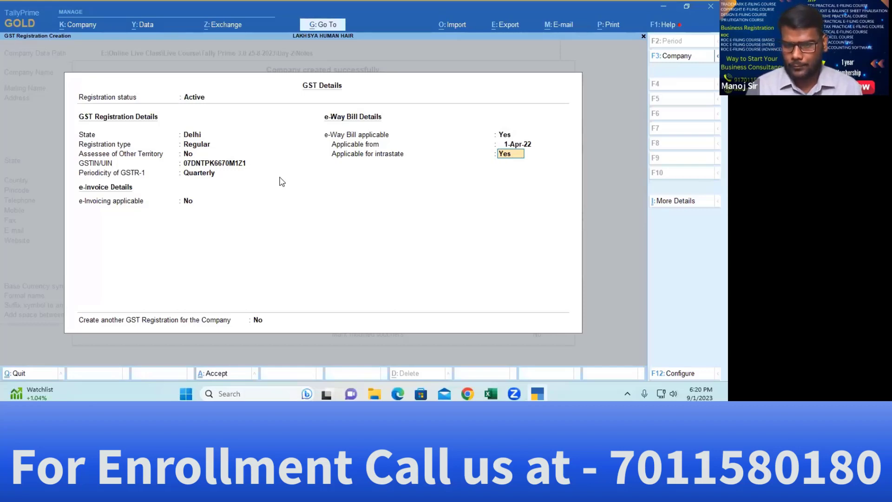
key(F12)
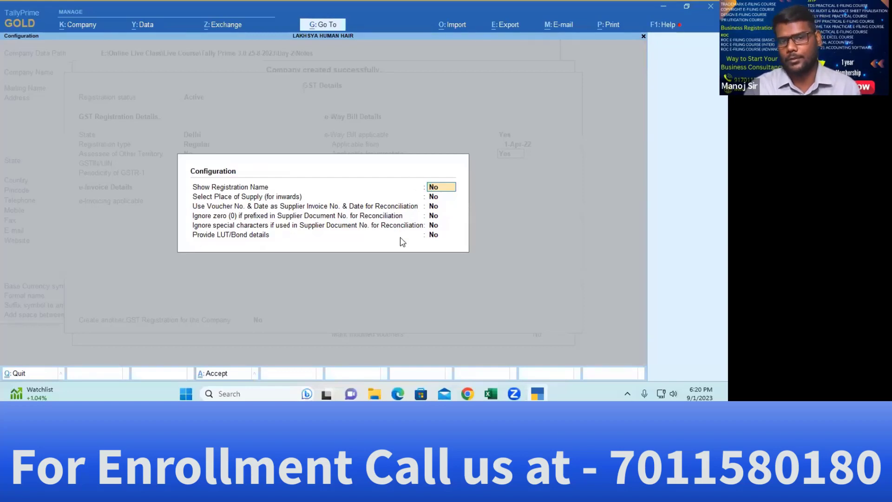
Close the GST configuration unchanged and decline the Accept prompt to keep editing GST Details
key(Escape)
key(Return)
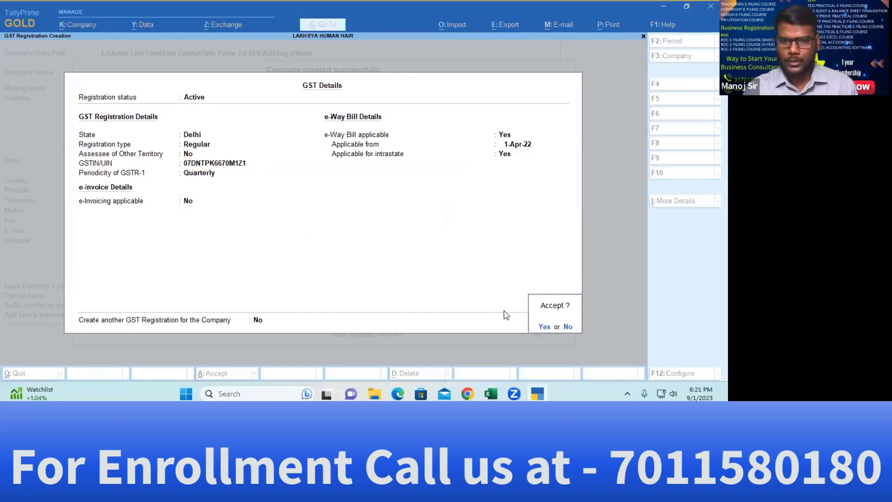
click(568, 327)
click(259, 320)
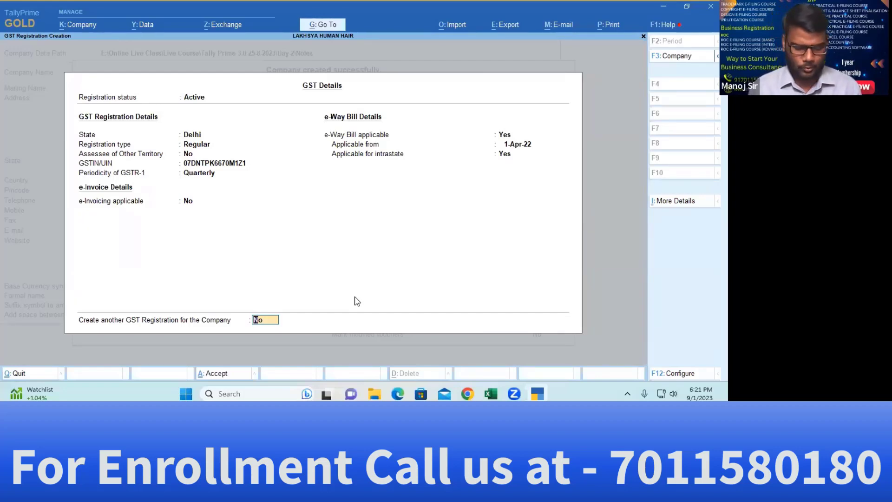
key(ctrl+i)
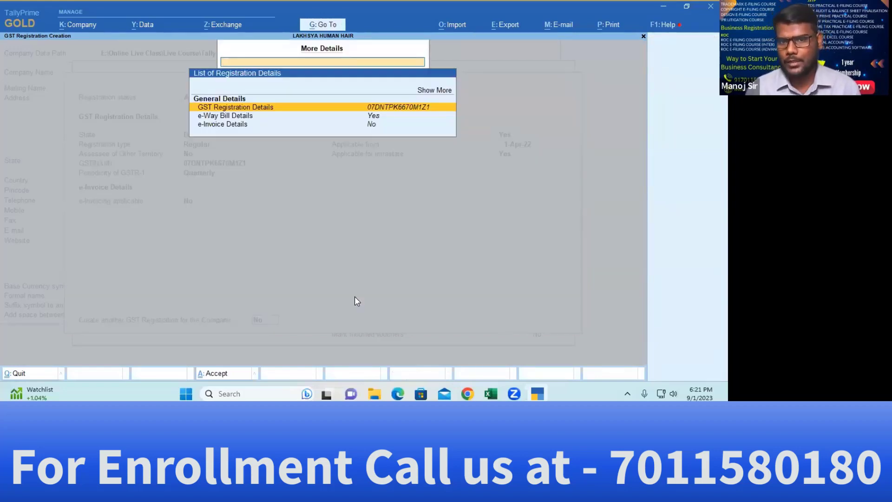
key(Up)
key(Return)
key(Down)
key(Down)
key(Down)
key(Down)
key(Down)
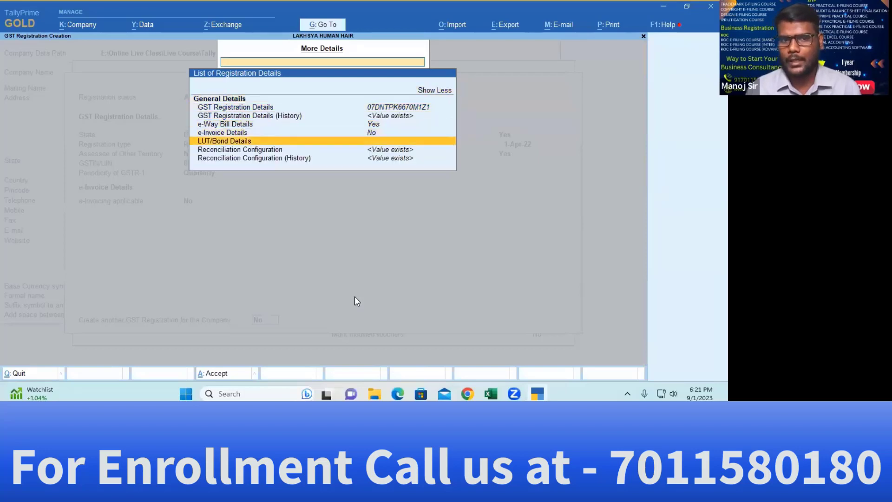
key(Down)
key(Return)
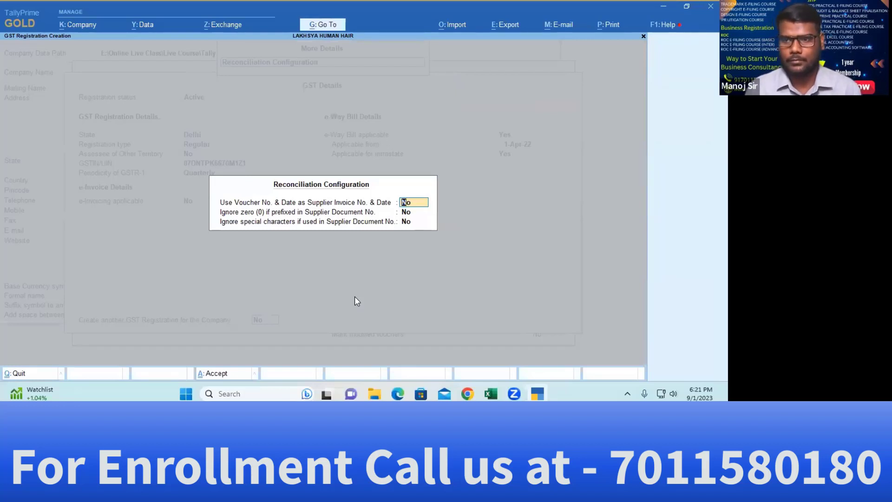
key(Escape)
key(Escape)
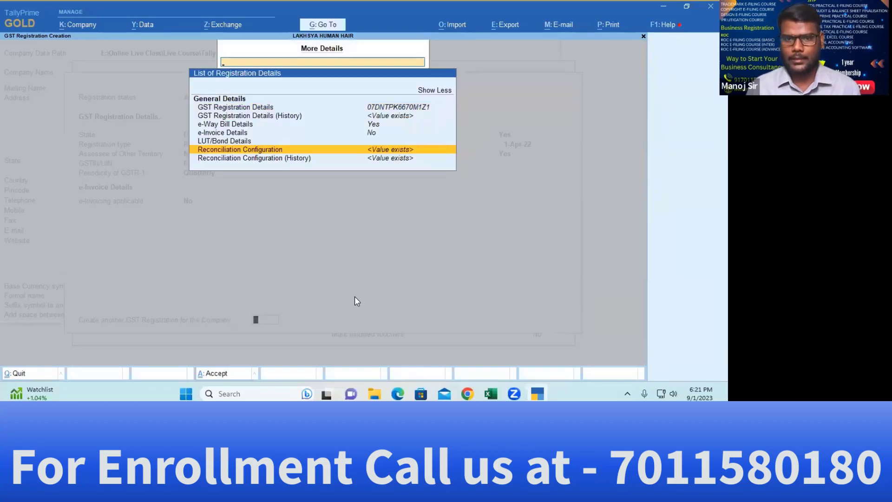
key(Escape)
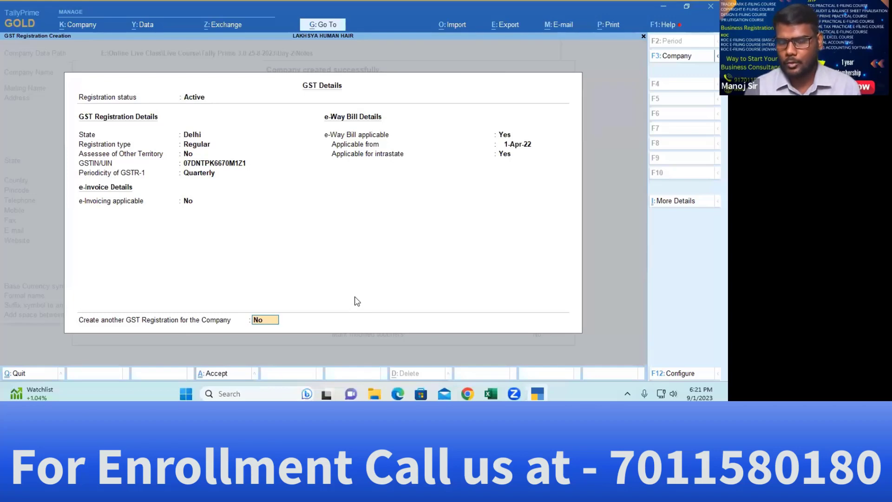
key(Return)
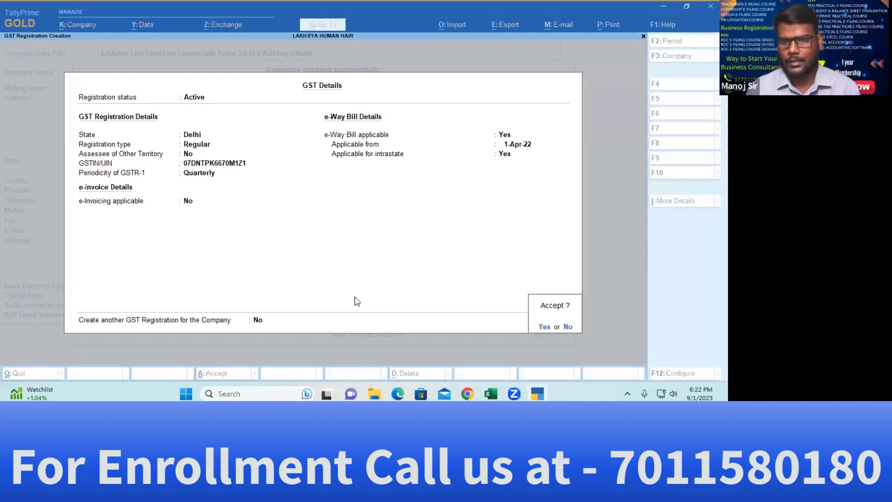
key(Return)
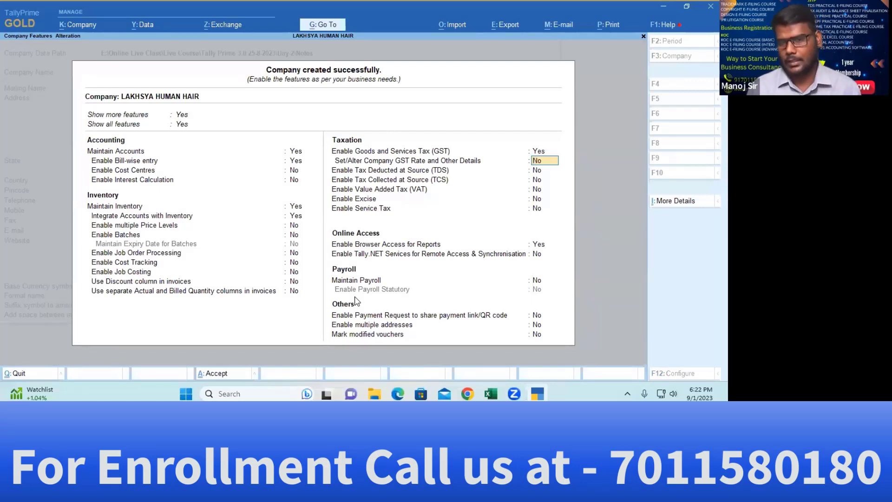
key(ctrl+a)
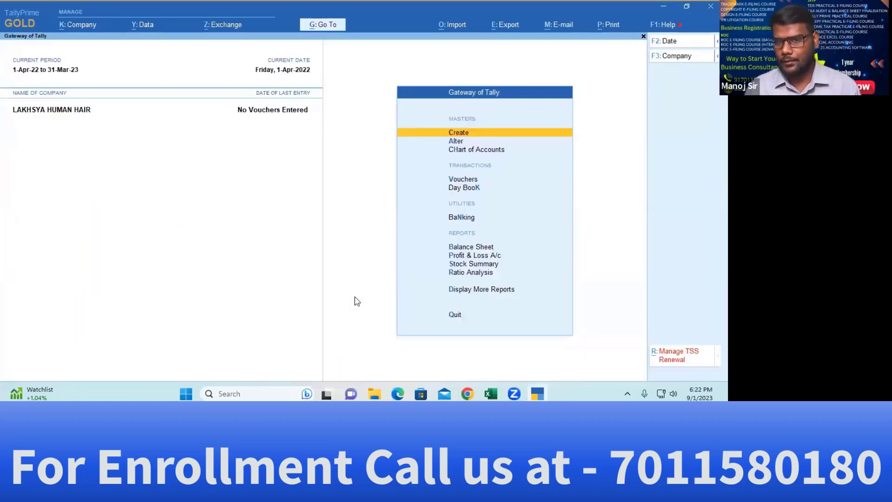
key(Down)
key(Up)
key(Down)
key(Up)
key(Down)
key(Up)
key(Down)
key(Up)
key(Down)
key(Down)
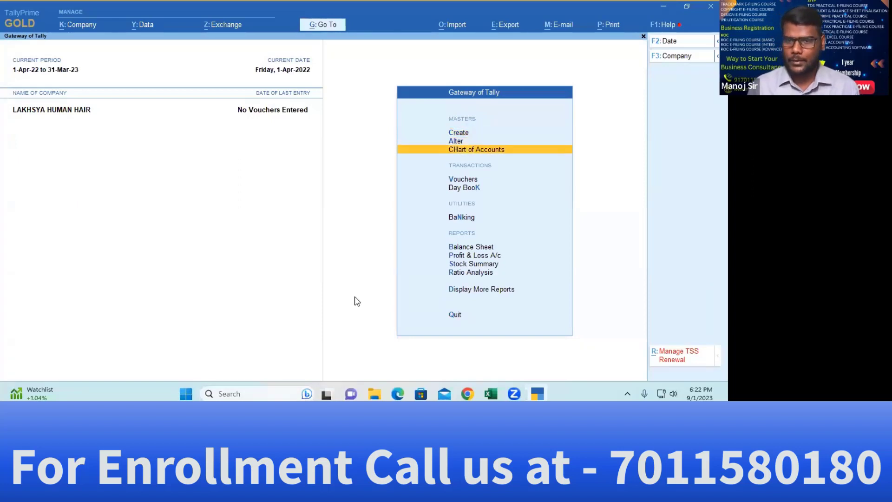
key(Up)
key(Up)
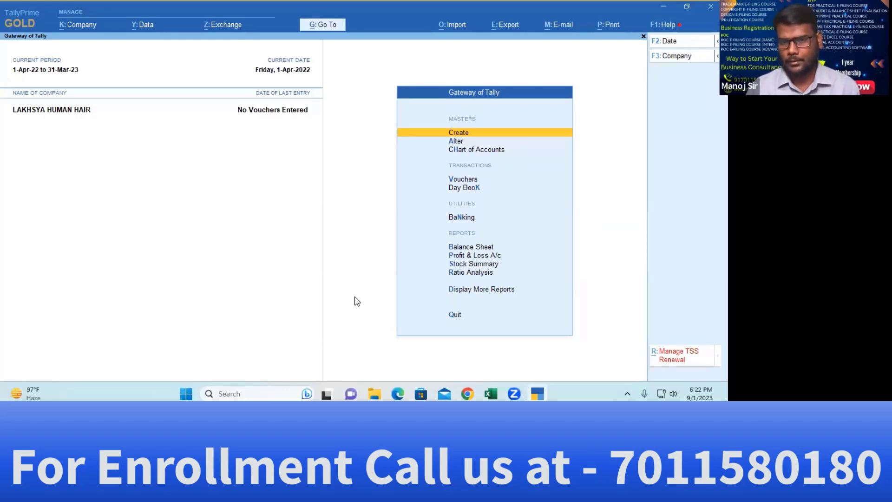
Browse the Create masters list, comparing the Group and Ledger master types
key(Down)
key(Up)
key(Return)
key(Down)
key(Down)
key(Down)
key(Down)
key(Down)
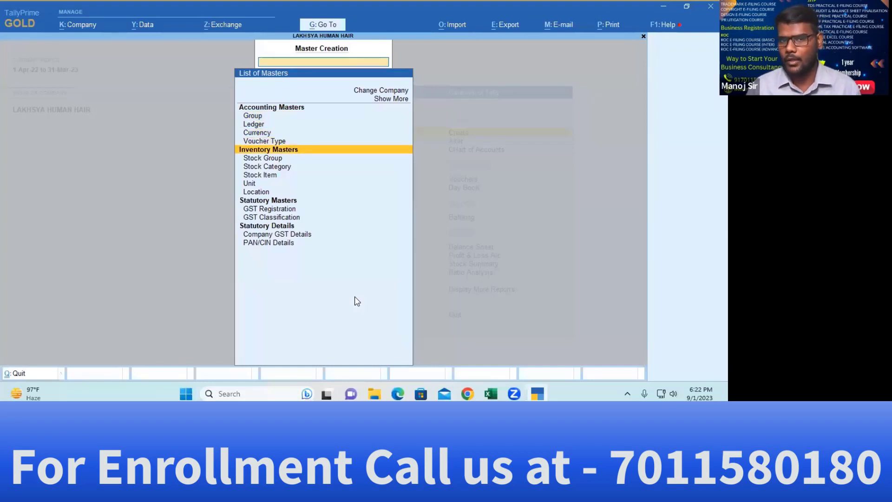
key(Down)
key(Down)
key(Down)
key(Down)
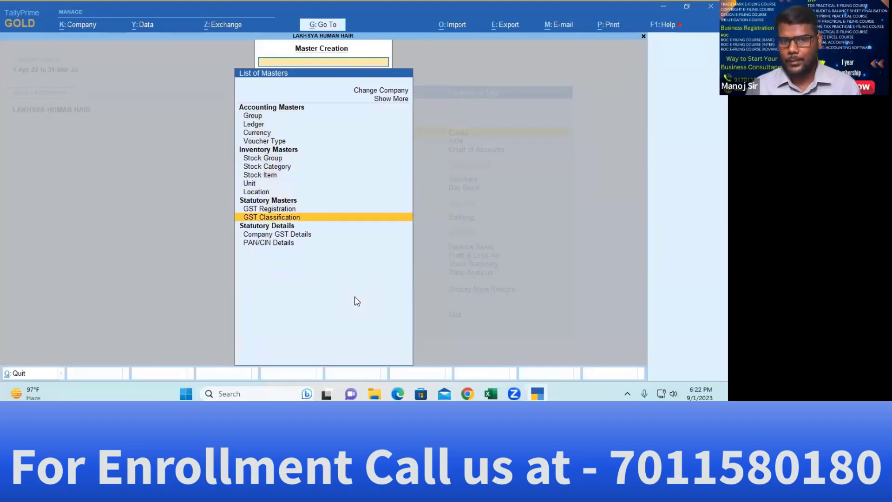
key(Up)
key(Down)
key(Up)
key(Down)
key(Up)
key(Down)
key(Down)
key(Down)
key(Down)
key(Up)
key(Up)
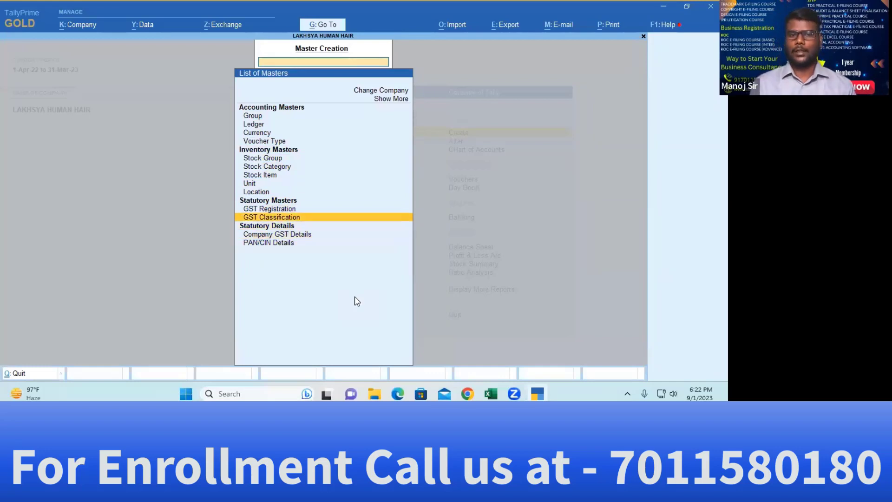
key(Up)
key(Up)
key(Up)
key(Up)
key(Up)
key(Up)
key(Up)
key(Up)
key(Up)
key(Up)
key(Up)
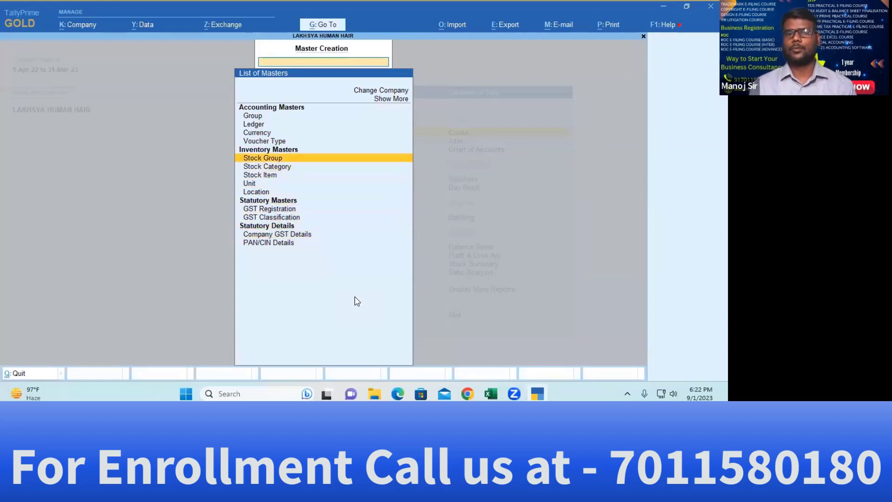
key(Down)
key(Down)
key(Down)
key(Up)
key(Up)
key(Up)
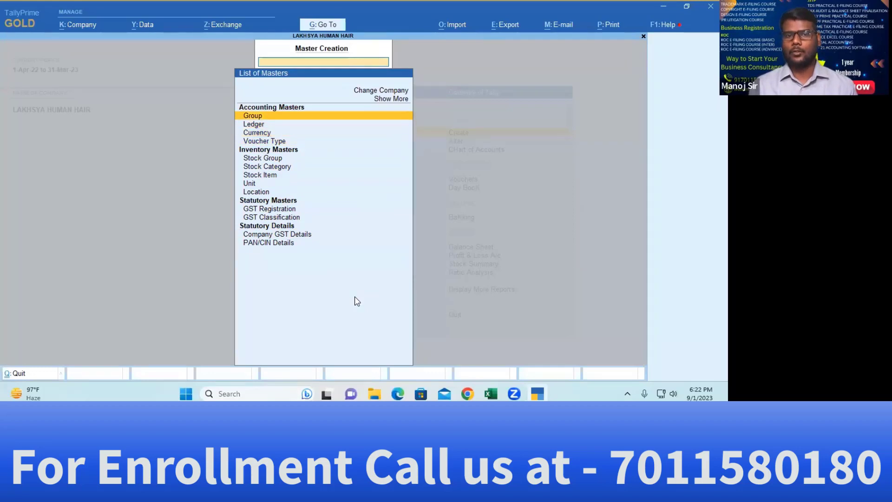
key(Down)
key(Up)
key(Down)
key(Up)
key(Down)
key(Up)
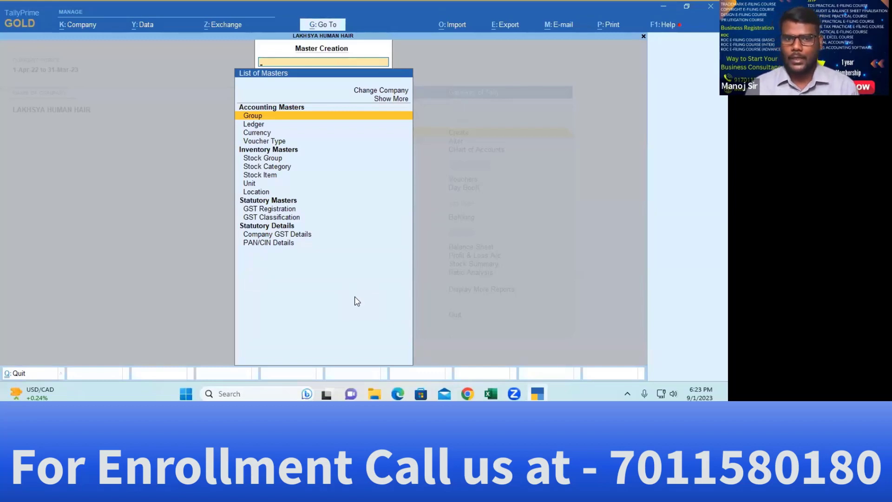
key(Down)
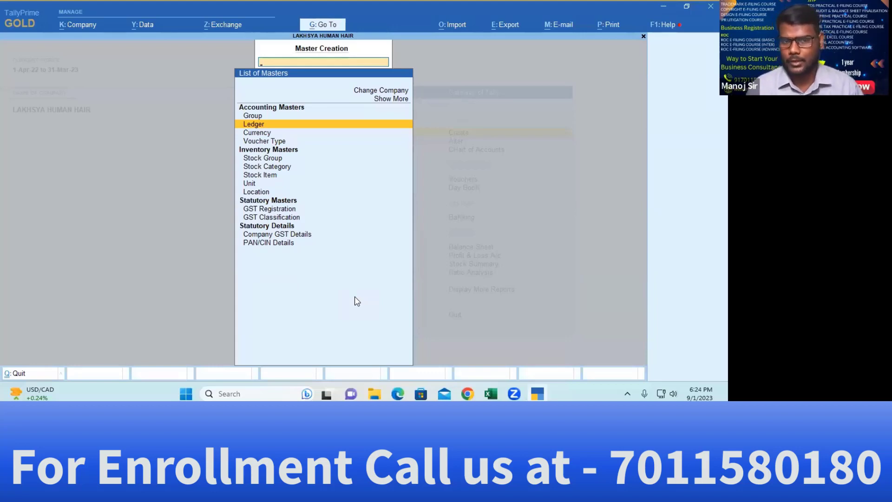
key(Up)
key(Down)
key(Up)
key(Down)
Glance at Group Creation without saving, then move on to the Alter masters list
key(Escape)
key(Return)
key(Return)
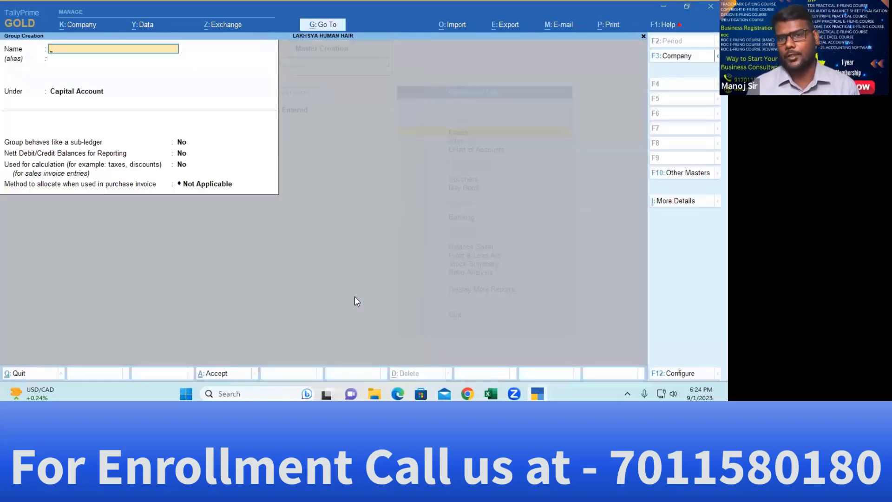
key(Escape)
key(Escape)
key(Down)
Inspect the Indirect Incomes group, then view the Cash and Profit & Loss A/c ledgers
key(Return)
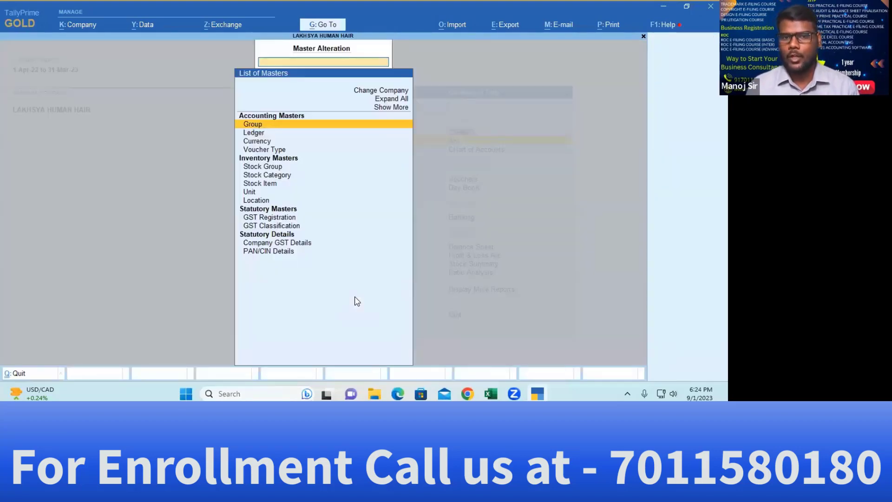
key(Return)
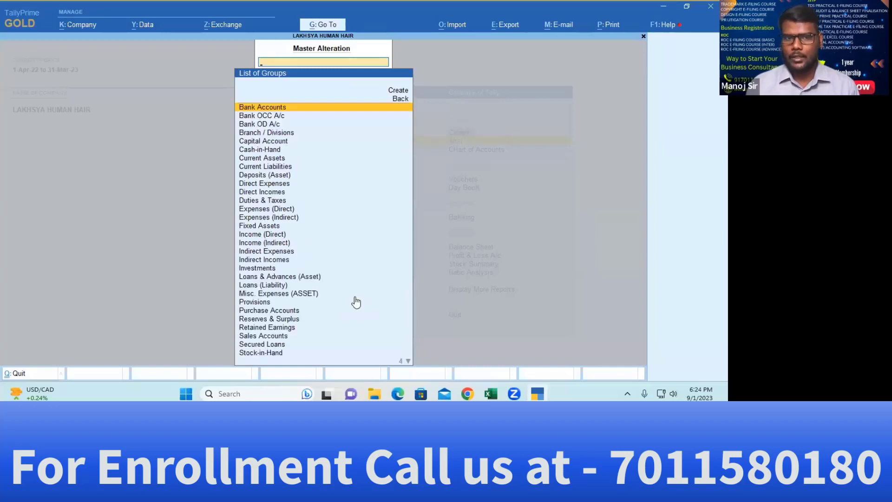
key(Down)
key(Down)
key(Down)
key(Down)
key(Down)
key(Down)
key(Down)
key(Down)
key(Down)
key(Down)
key(Down)
key(Down)
key(Down)
key(Down)
key(Down)
key(Down)
key(Down)
key(Down)
key(Return)
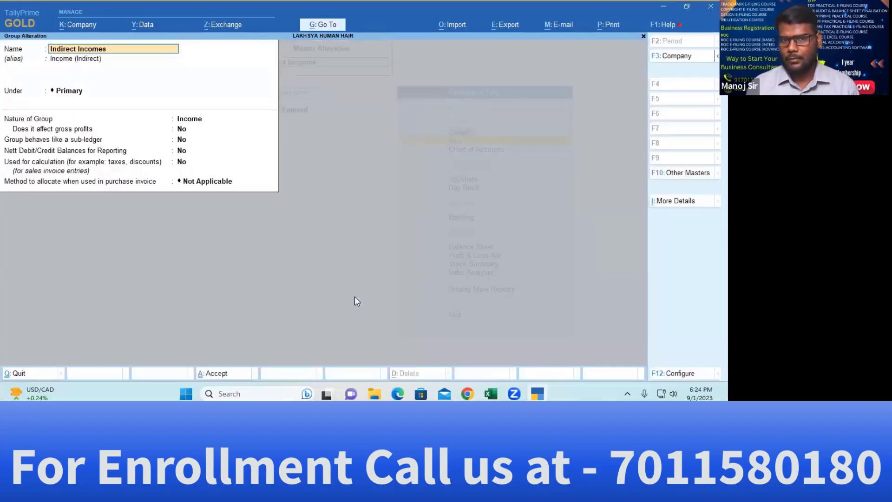
key(Escape)
key(Escape)
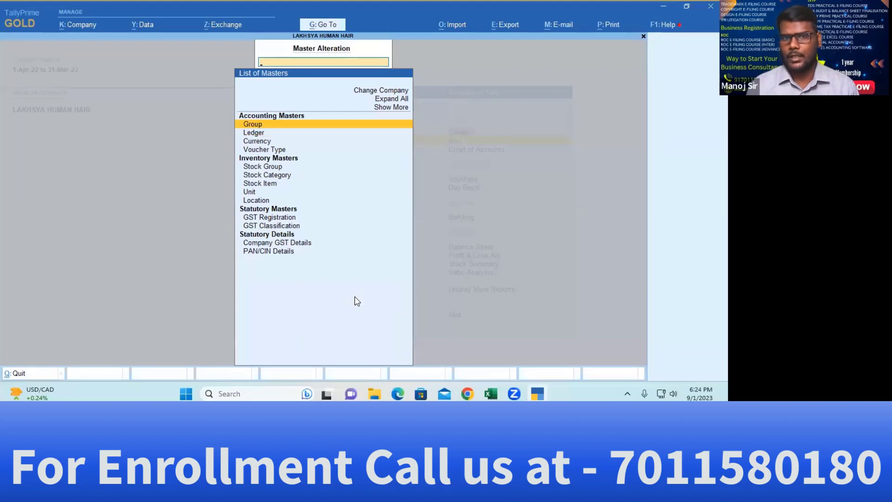
key(Down)
key(Return)
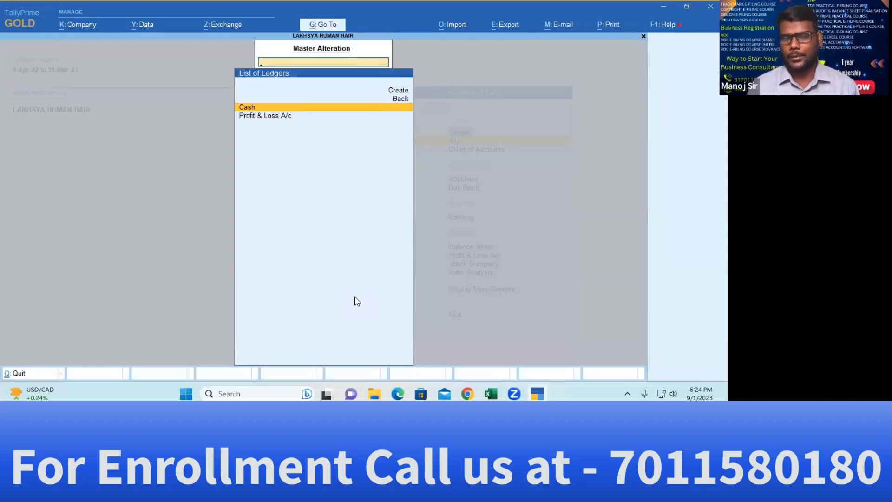
key(Escape)
key(Escape)
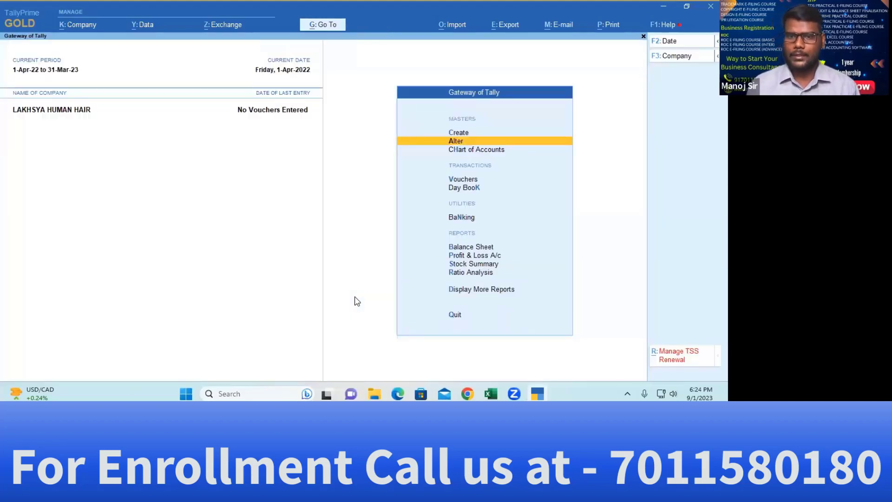
List all 28 groups under Chart of Accounts and show the Multi-Masters options
key(Down)
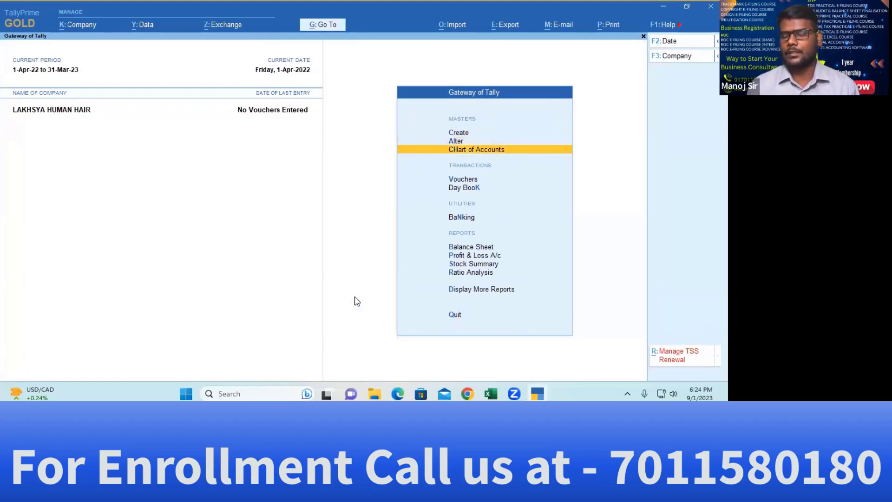
key(Up)
key(Up)
key(Down)
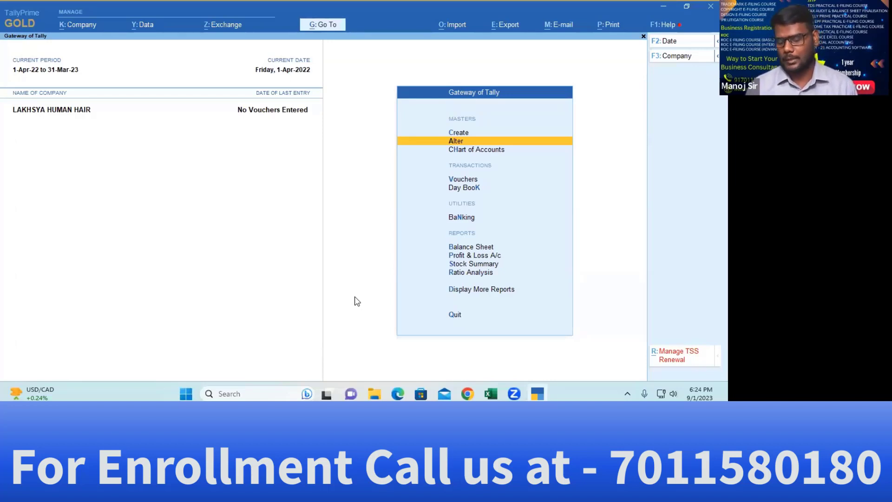
key(Up)
key(Down)
key(Up)
key(Down)
key(Down)
key(Return)
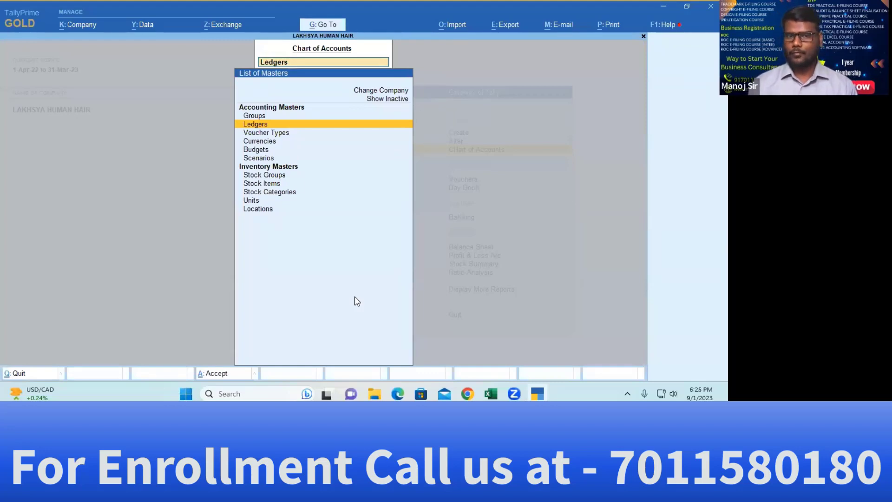
key(Up)
key(Return)
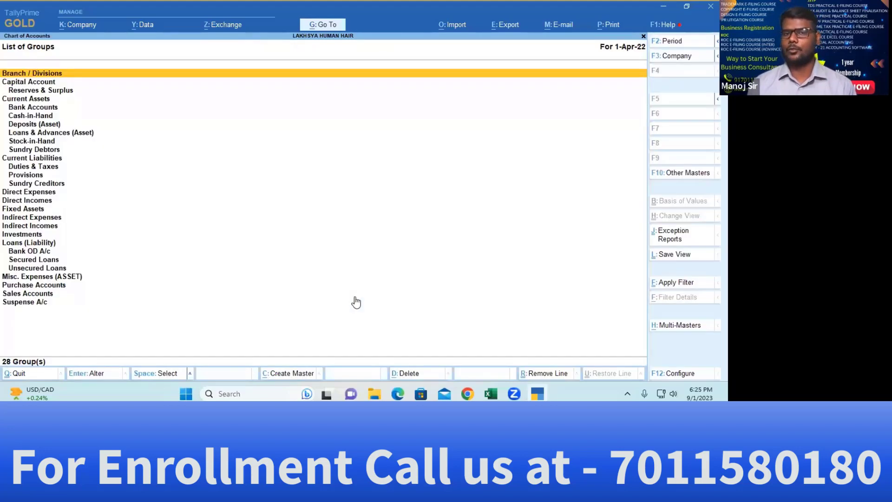
key(alt+h)
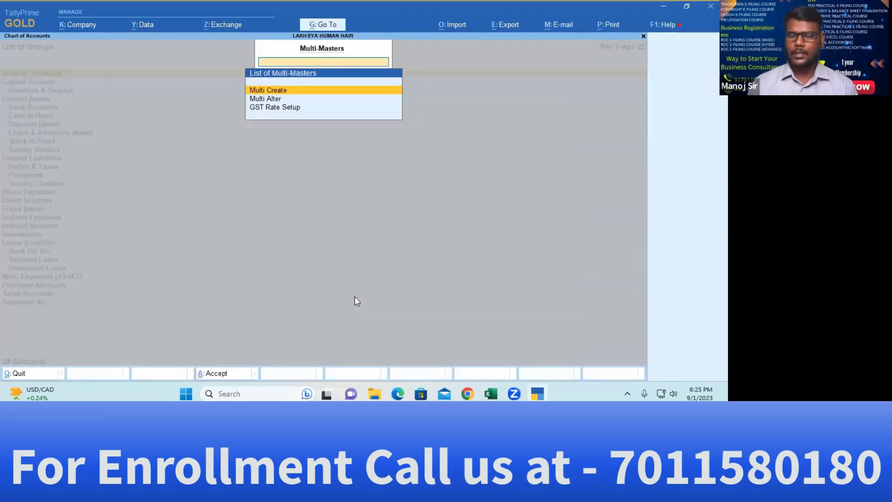
Review all groups in Multi Alter, quit without changes, then open the Ledgers list
key(Down)
key(Return)
key(Return)
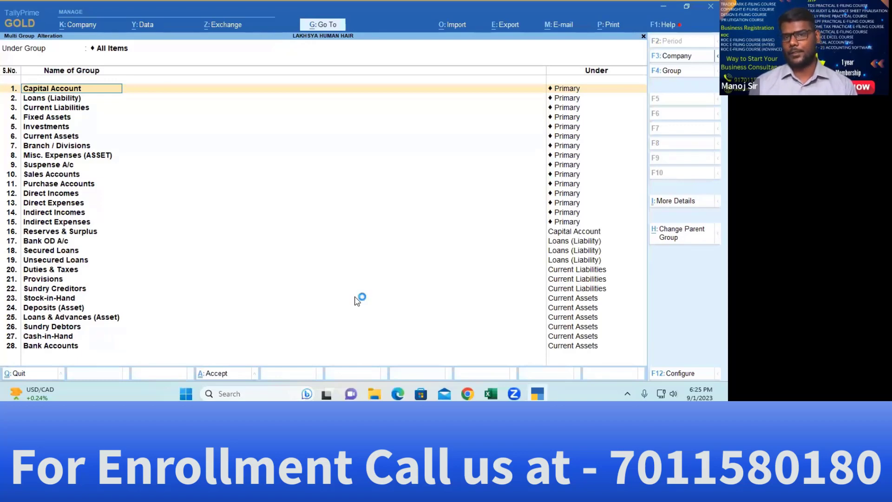
key(Down)
key(Down)
key(Down)
key(Down)
key(Down)
key(Down)
key(Down)
key(Down)
key(Down)
key(Down)
key(Down)
key(Down)
key(Down)
key(Down)
key(Down)
key(Down)
key(Down)
key(Up)
key(Up)
key(Up)
key(Up)
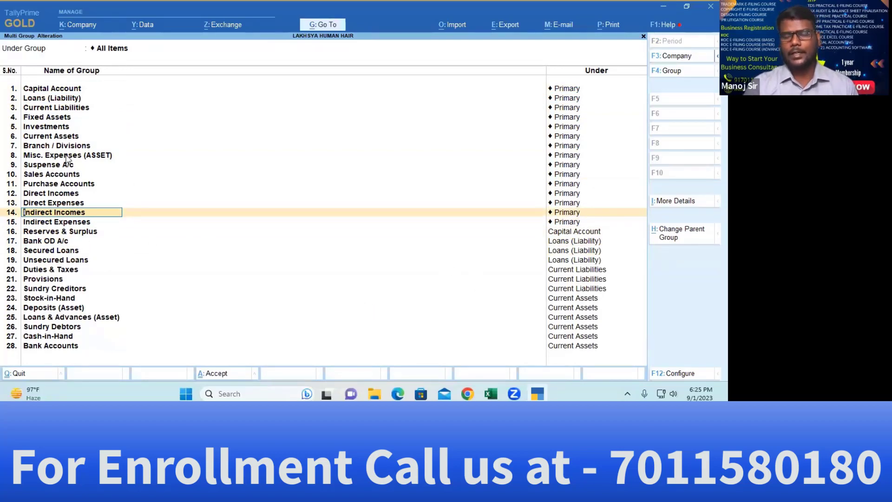
key(Escape)
key(Escape)
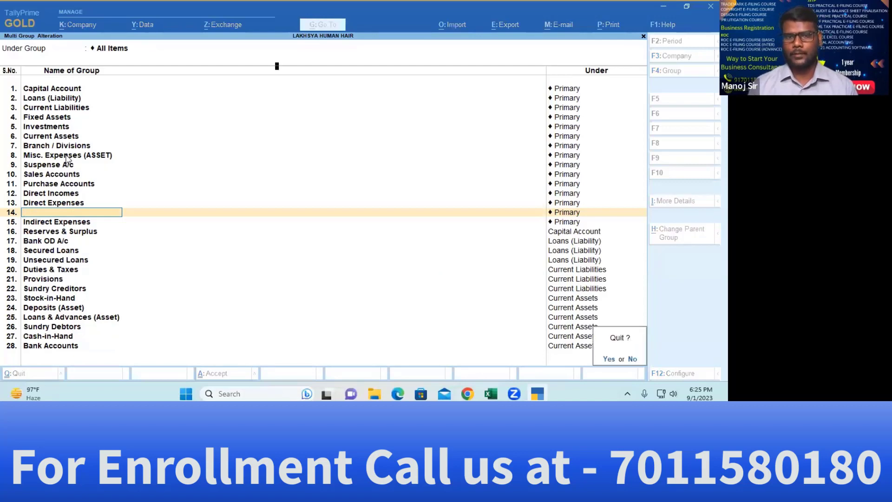
key(Return)
key(Down)
key(Up)
key(Escape)
key(Escape)
key(Down)
key(Return)
Start multiple ledger creation under Capital Account, then quit without saving
key(alt+h)
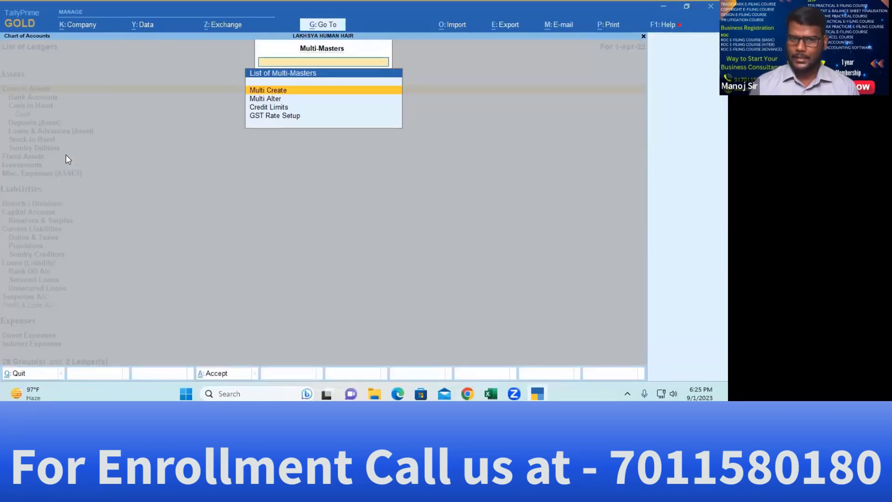
key(Return)
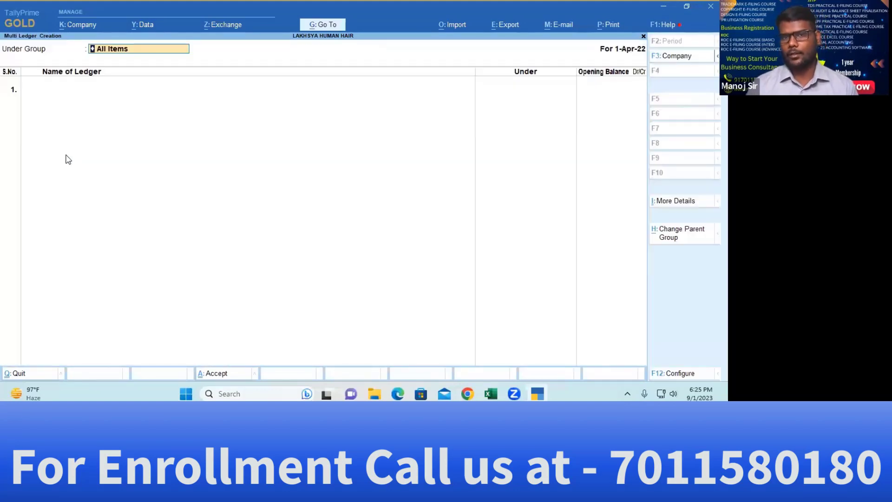
key(Return)
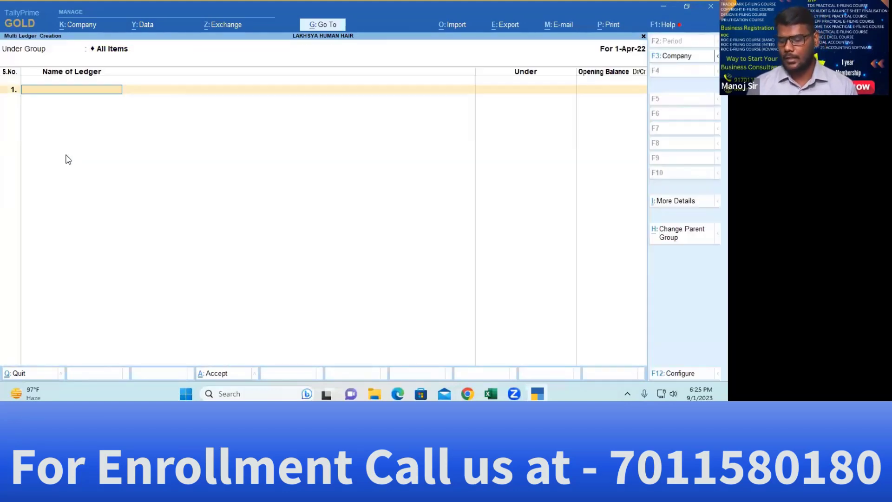
key(BackSpace)
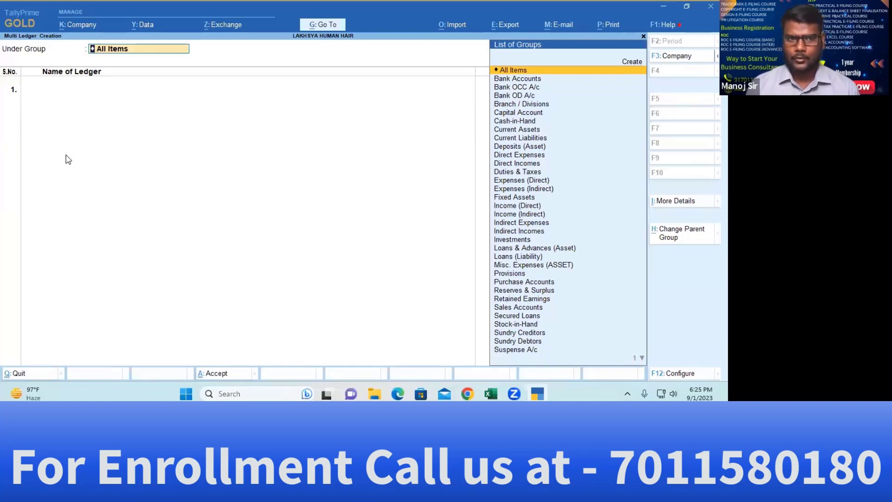
key(Down)
key(Down)
key(Down)
key(Down)
key(Down)
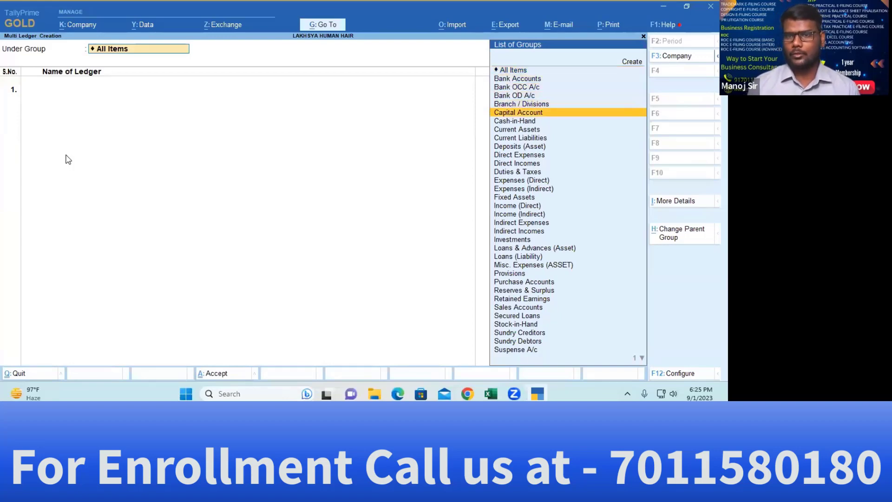
key(Return)
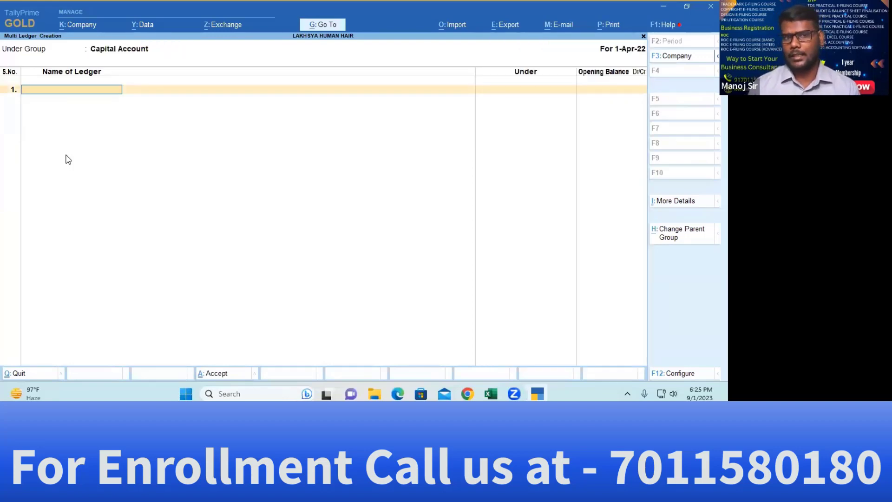
key(Escape)
key(y)
Return to the Gateway of Tally and switch to the balance sheet workbook in Excel
key(Escape)
key(Down)
key(Up)
key(Up)
key(Down)
key(Down)
key(Up)
key(Up)
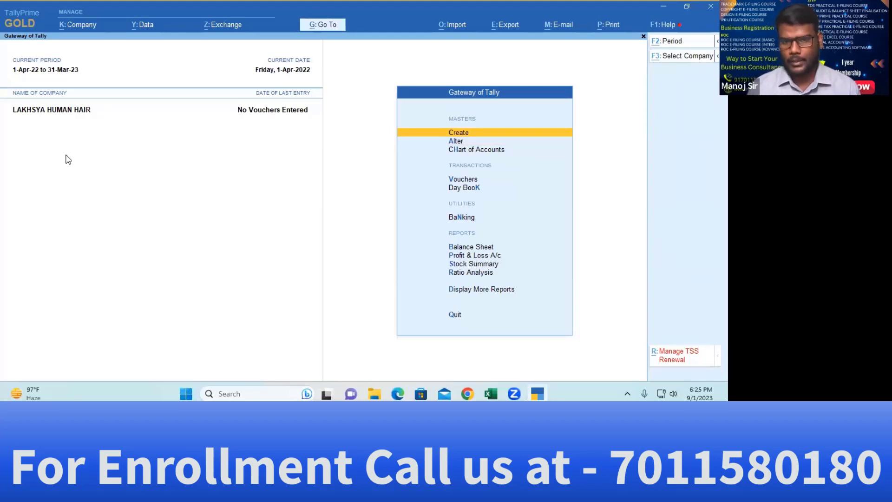
key(alt+Tab)
key(alt+Tab)
key(Tab)
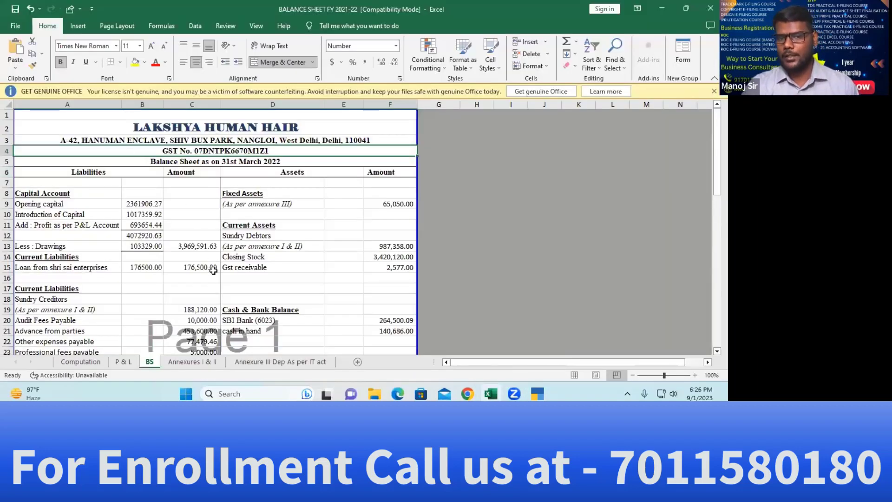
Review the P & L, BS, Computation, Annexures I & II and Annexure III depreciation sheets
scroll(251, 227, down, 1)
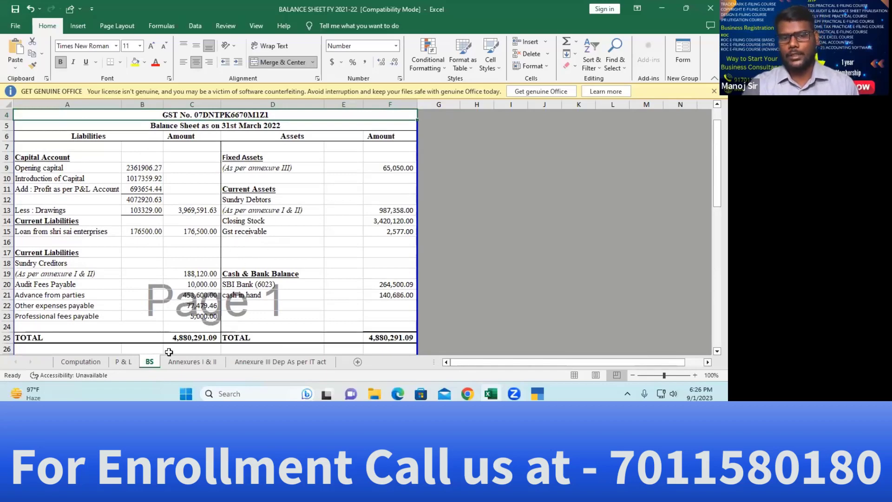
click(123, 362)
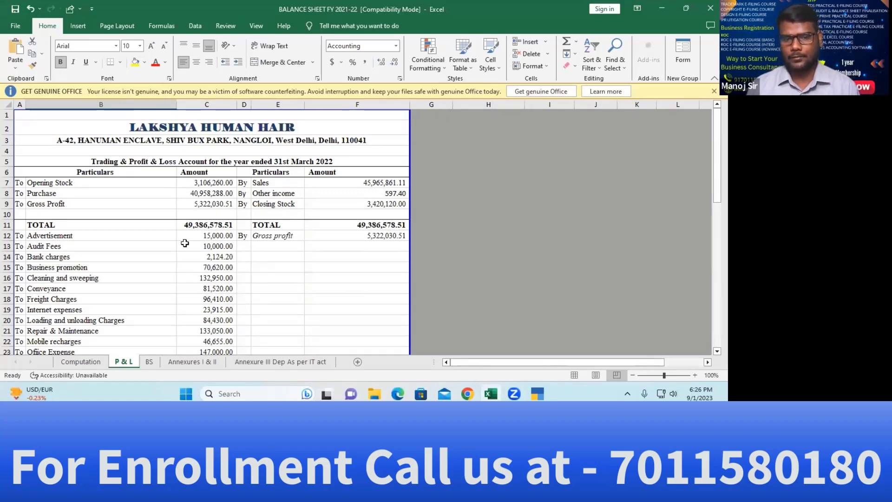
click(149, 361)
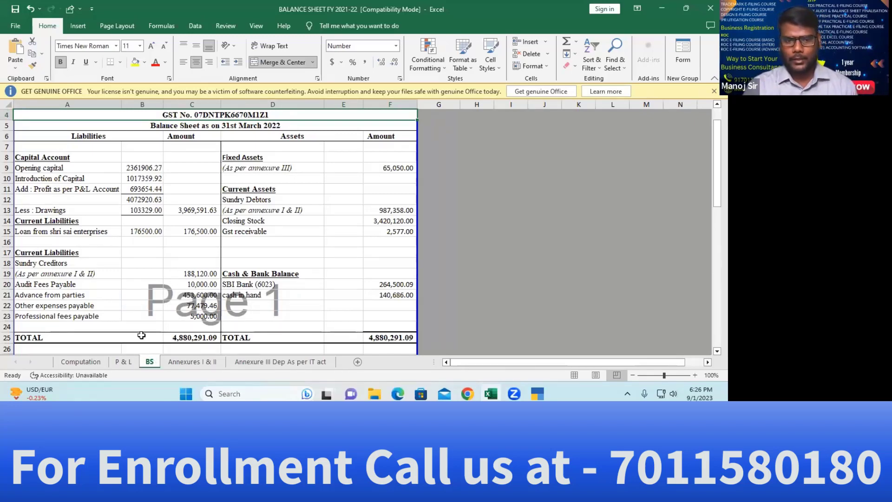
click(122, 361)
click(94, 362)
click(199, 361)
click(277, 362)
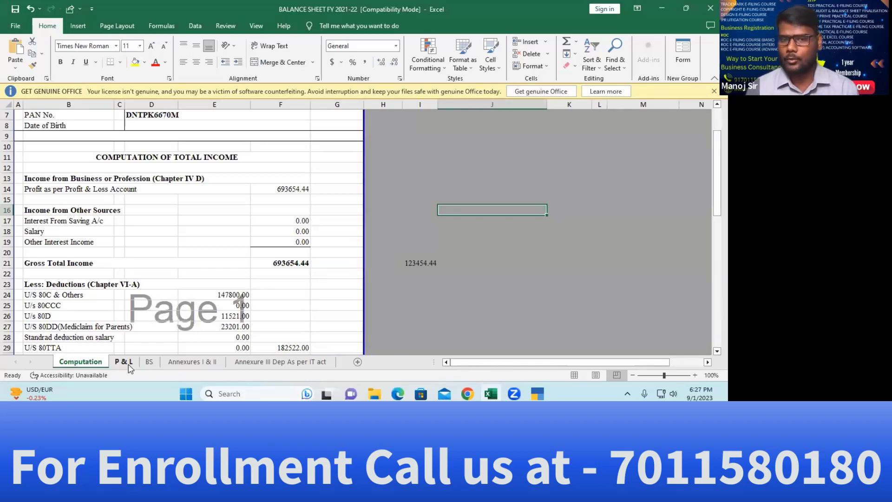
On the BS sheet, select the opening capital (2361906.27) and introduction of capital amounts to confirm they total 3379266.19
click(149, 362)
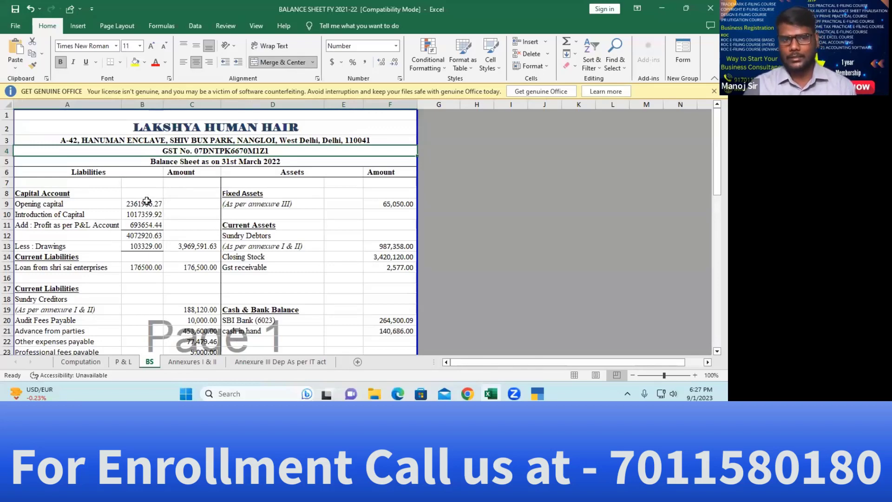
click(49, 205)
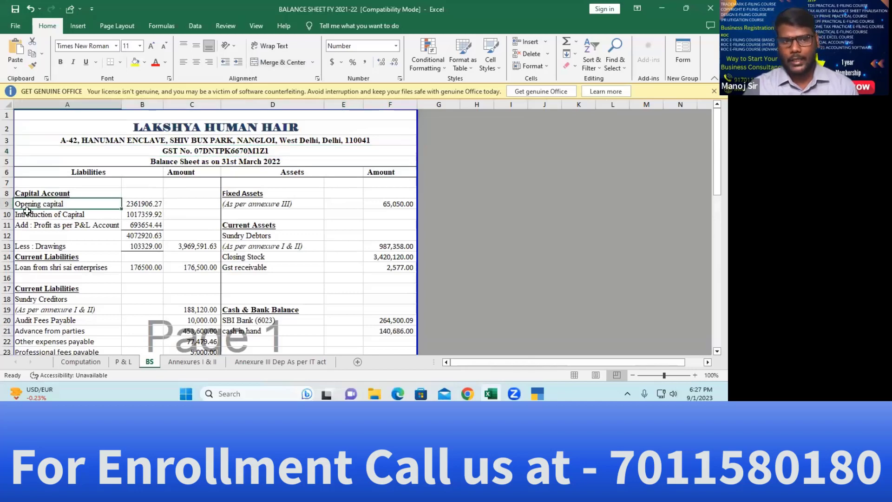
click(86, 218)
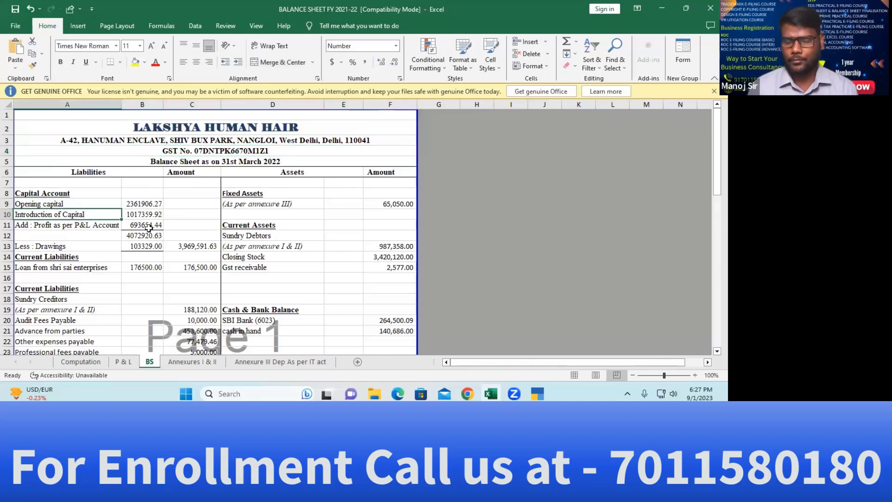
key(Up)
key(Down)
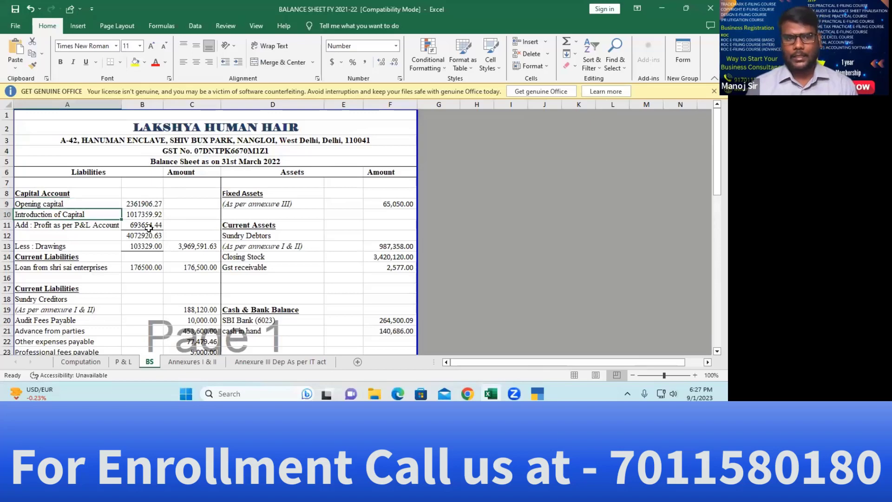
key(Up)
key(Right)
key(Down)
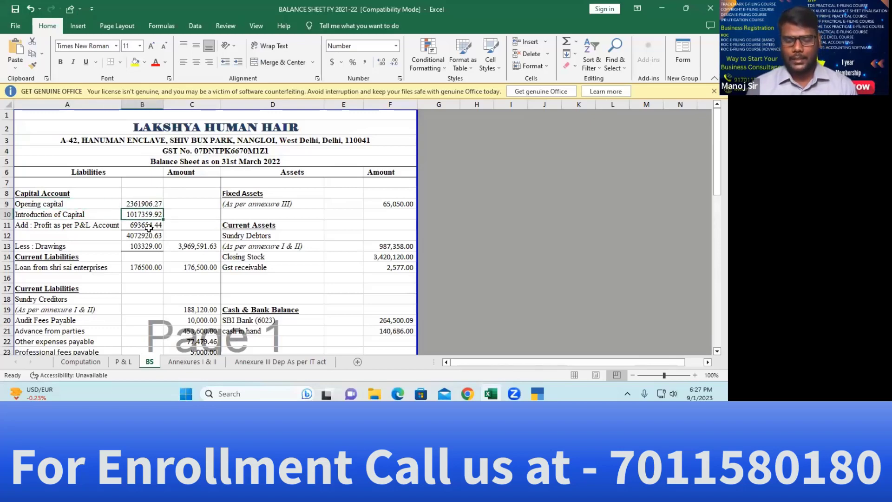
key(Up)
key(shift+Down)
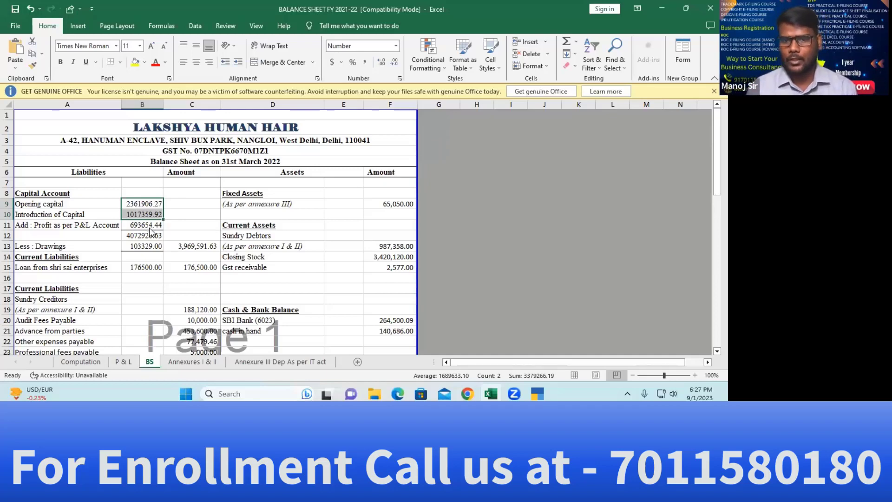
Return to TallyPrime and bring up the Master Creation list for Lakshya Human Hair
key(alt+Tab)
key(alt+Tab)
key(alt+Tab)
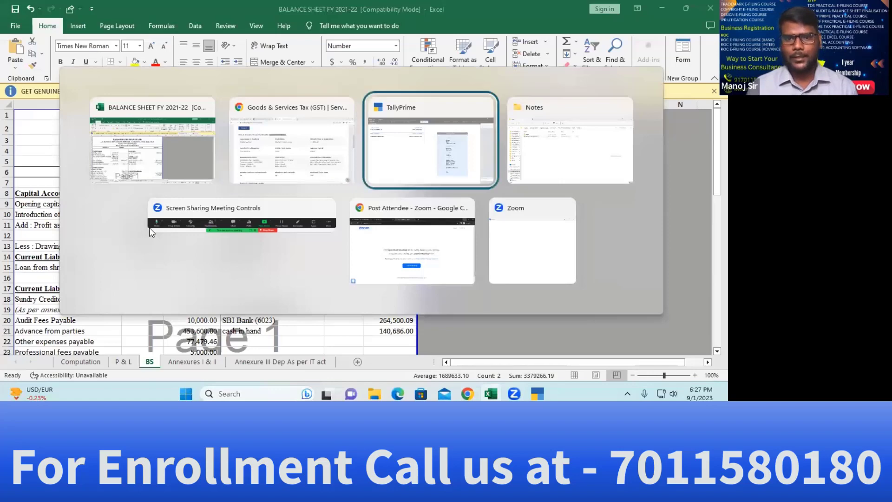
key(Up)
key(Return)
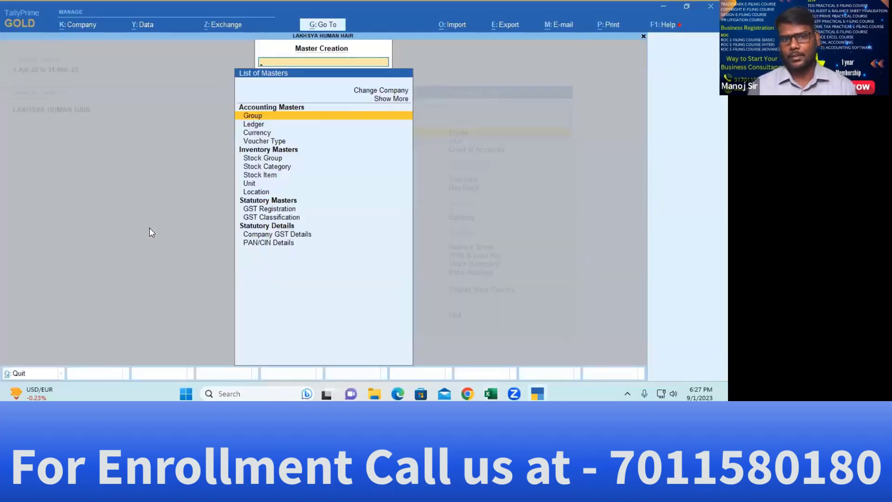
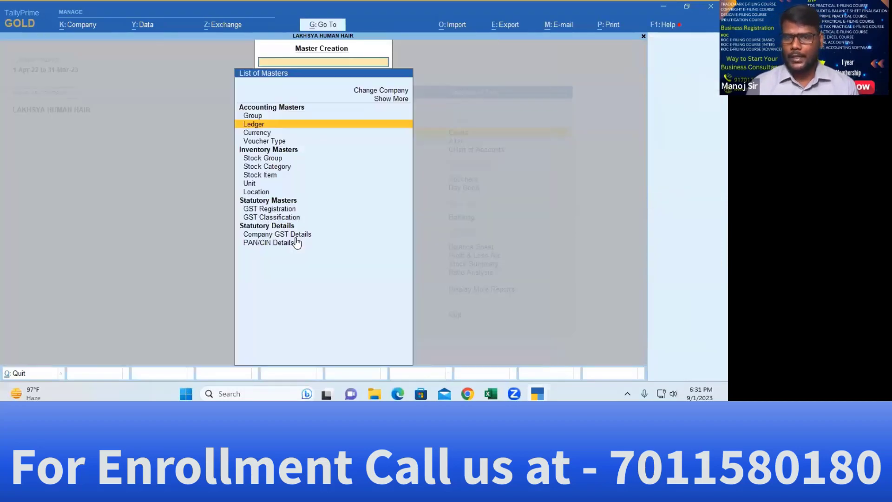
Open the Profit & Loss A/c ledger for alteration
key(Escape)
key(Down)
key(Return)
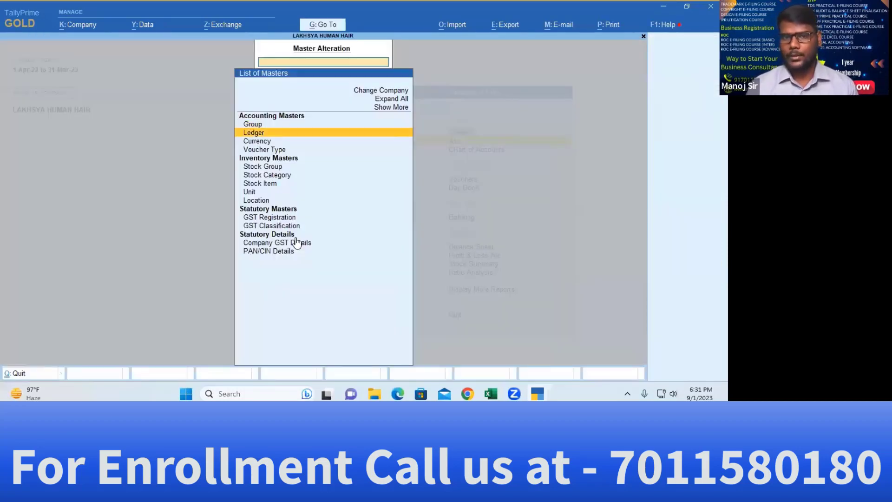
key(Return)
key(Down)
key(Down)
key(Return)
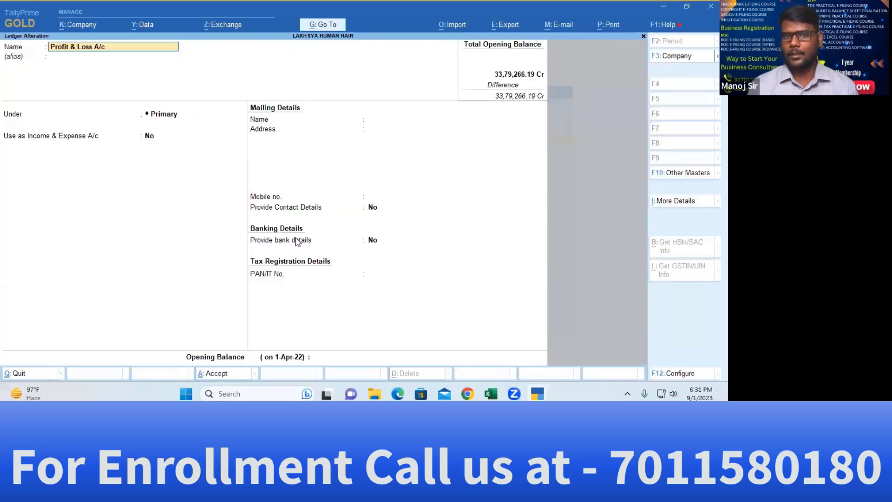
Paste 6,93,654.44 Cr as its opening balance and save the ledger
key(Return)
key(Return)
key(Return)
key(Escape)
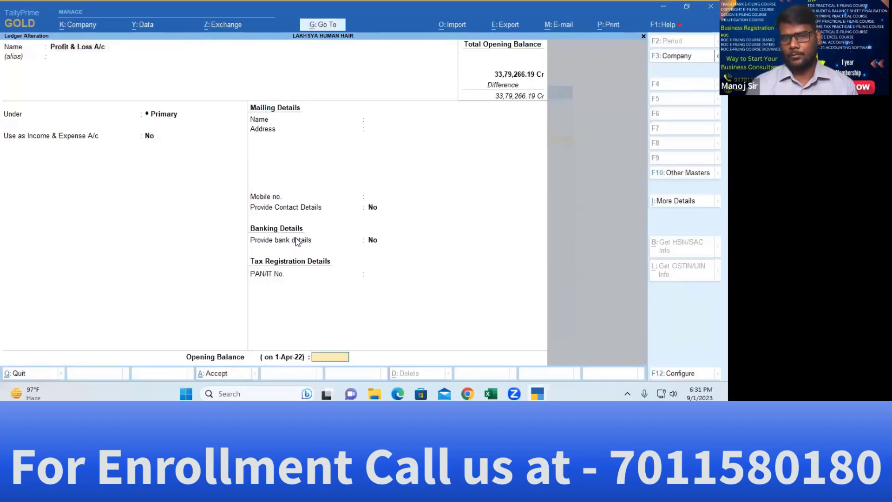
key(ctrl)
text(6,93,654.44)
key(Return)
key(Return)
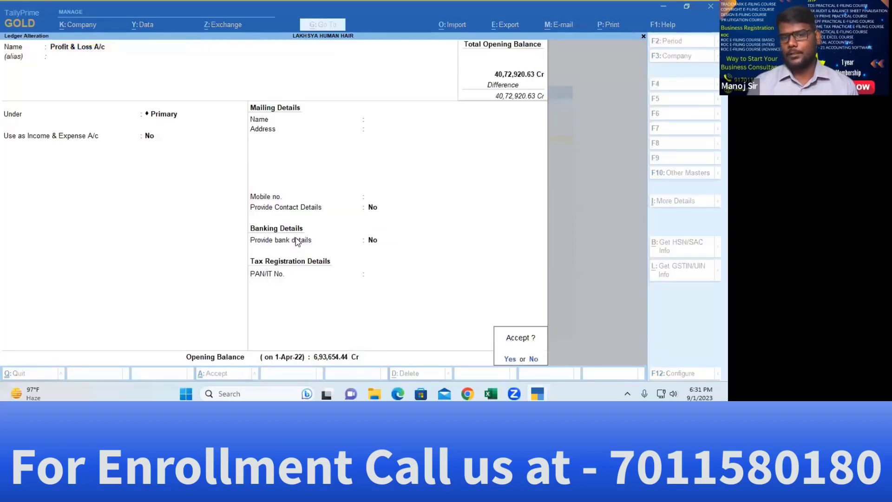
key(Return)
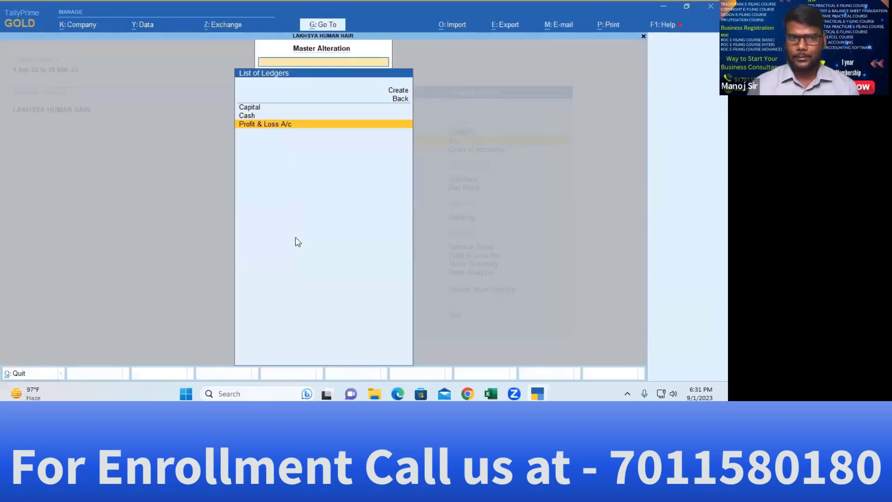
key(alt+Tab)
Locate the Less : Drawings amount of 103329.00 (B13) on the Excel balance sheet
key(Down)
key(Down)
key(Up)
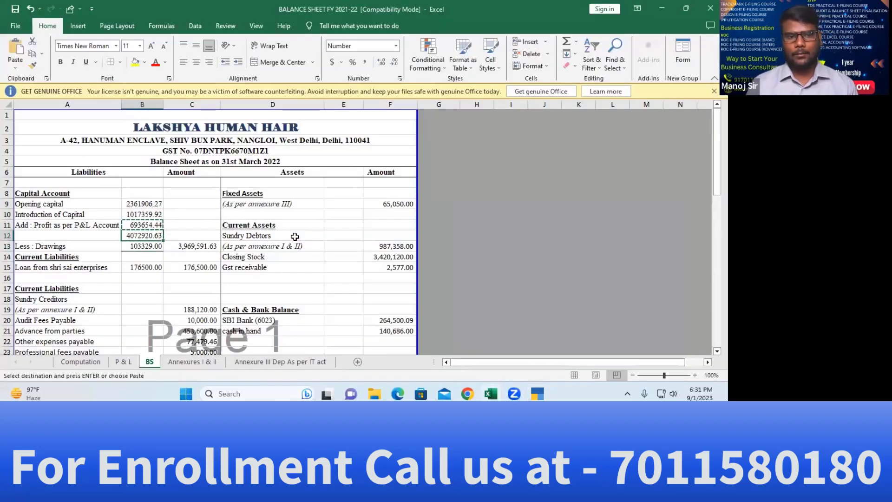
key(Down)
key(Left)
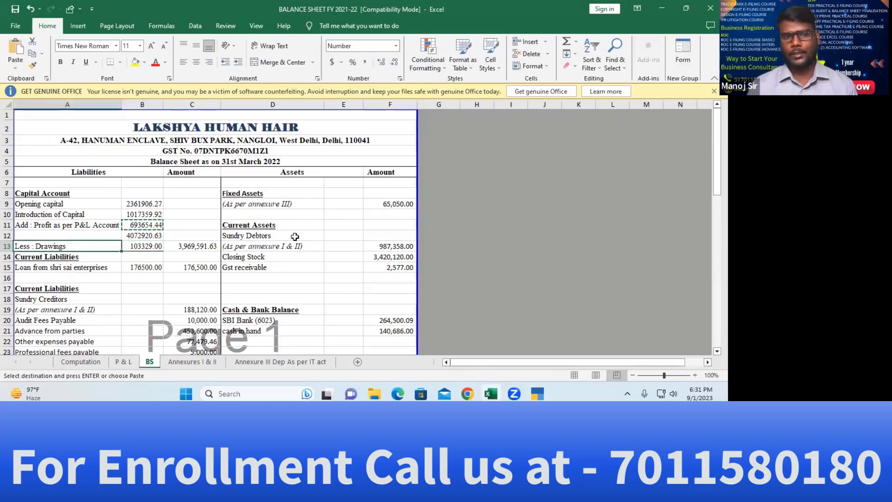
key(Right)
key(Left)
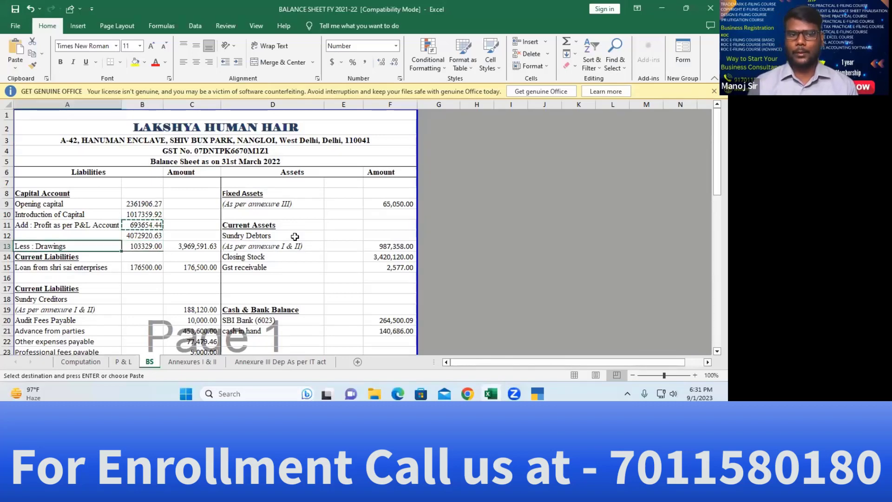
key(Up)
key(Up)
key(Up)
key(Up)
key(Up)
key(Down)
key(Down)
key(Down)
key(Down)
key(Down)
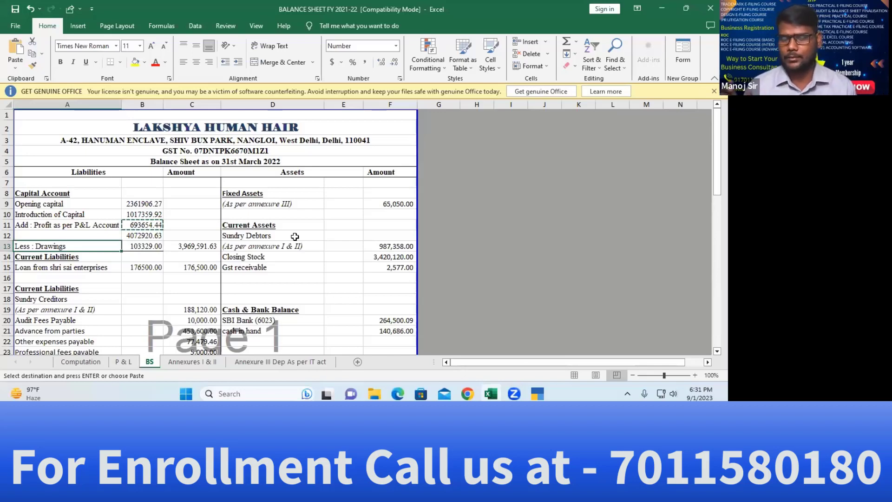
key(alt+Tab)
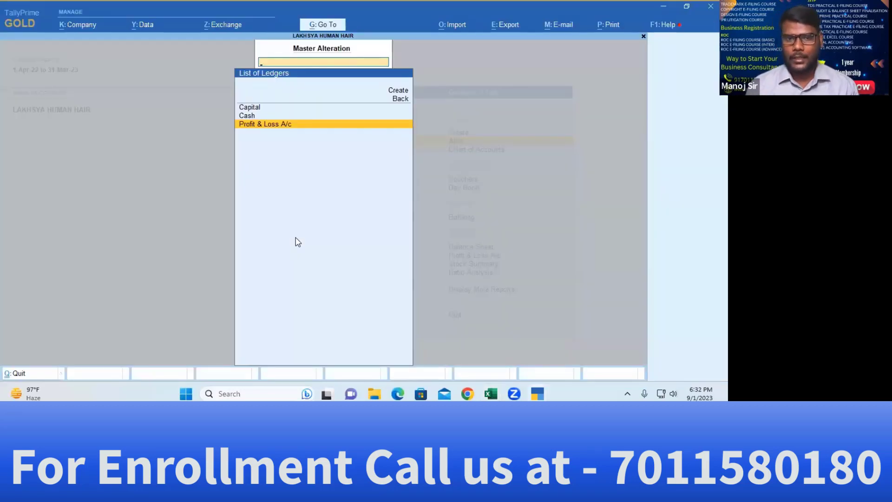
key(alt+Tab)
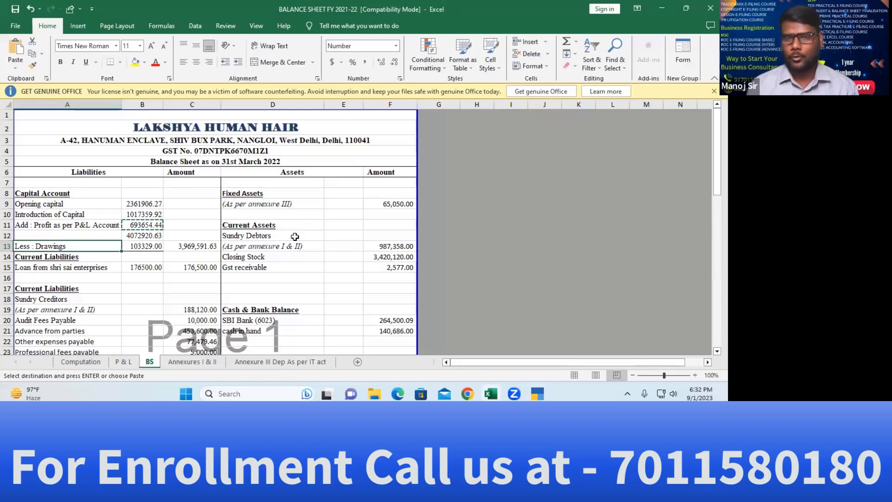
key(alt+Tab)
key(Up)
key(Up)
key(Up)
key(Up)
Start a Drawing ledger under Capital Account, state Delhi, registration type Unregistered/Consumer
key(Return)
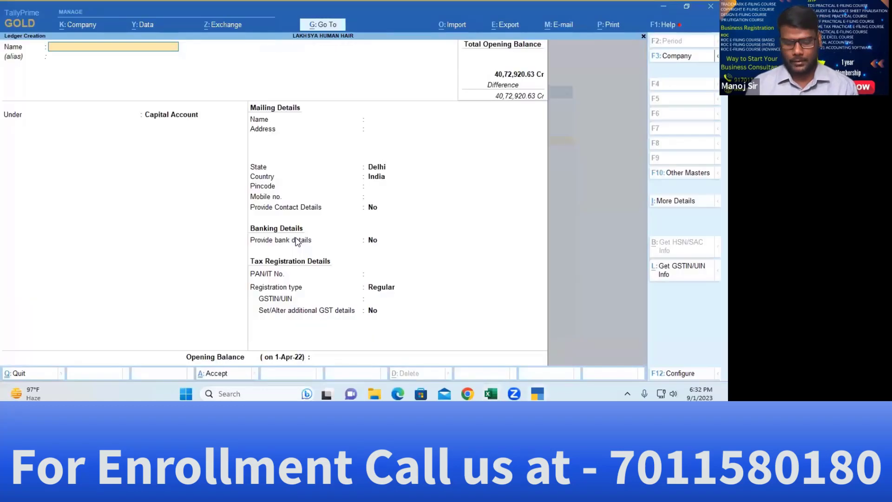
text(Drawing)
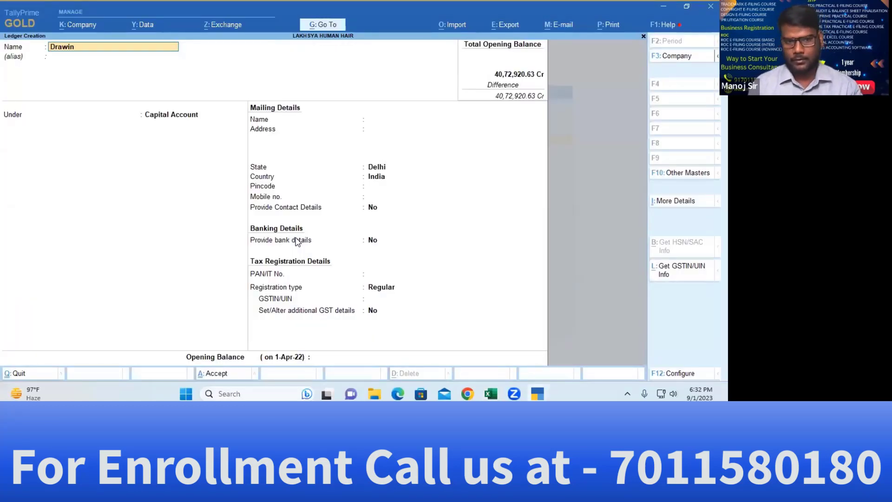
key(Return)
key(Return)
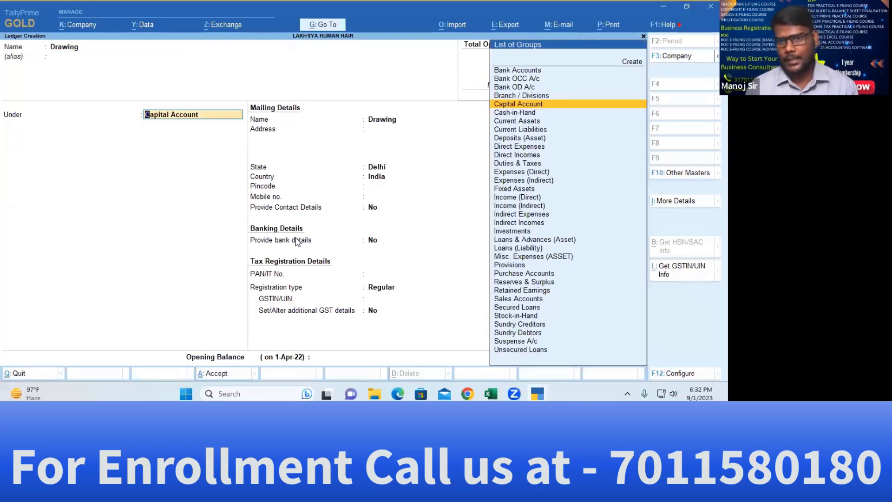
key(Return)
key(Return)
key(Return)
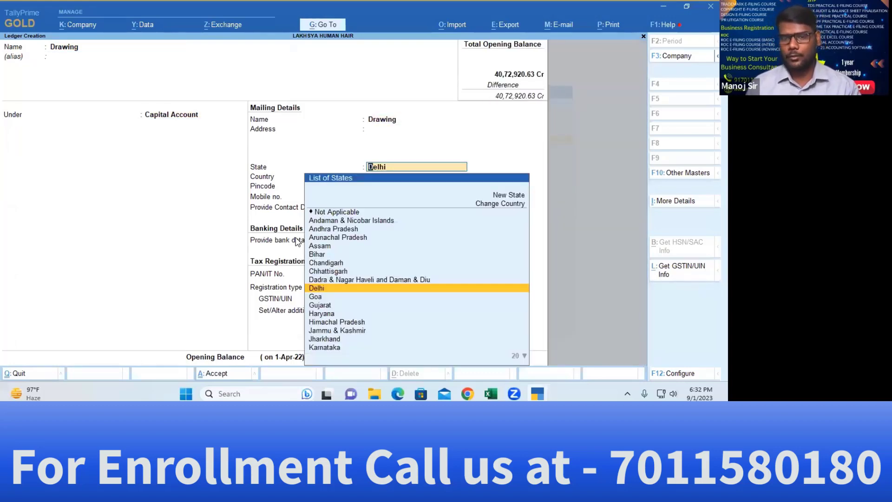
key(Return)
key(Return)
key(Return)
key(Return)
key(Return)
key(Return)
key(Down)
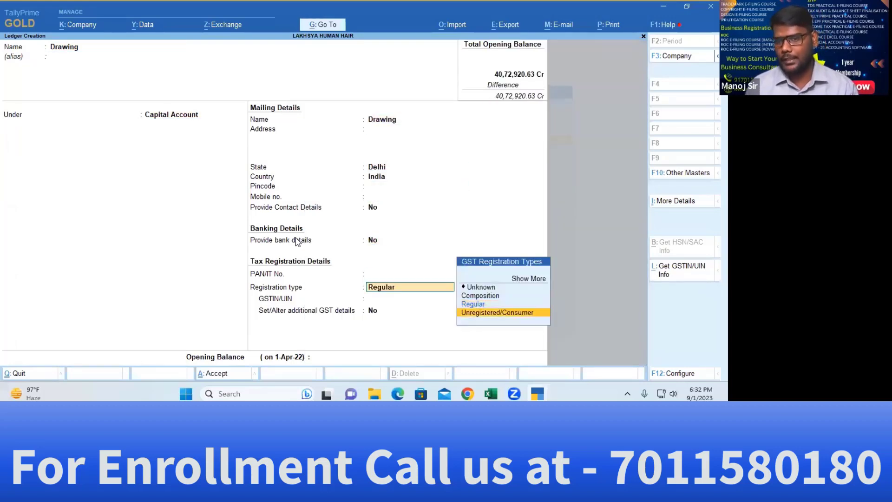
key(Return)
key(Return)
key(Return)
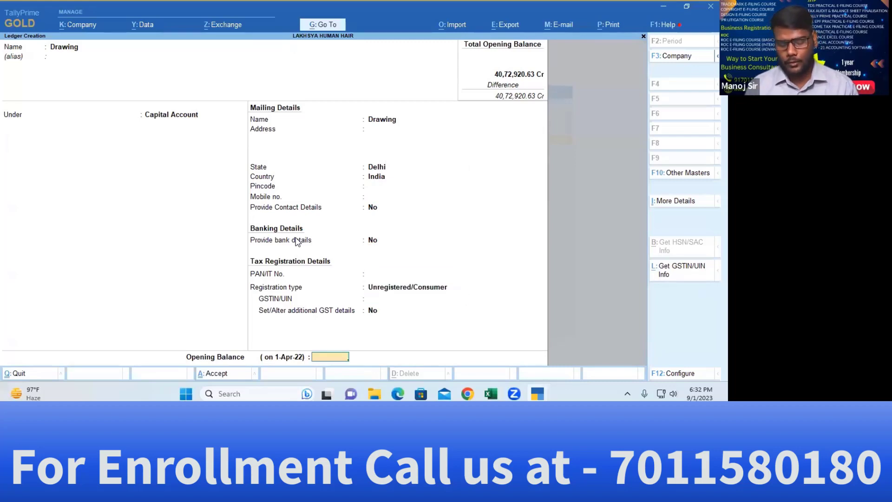
Copy 103329.00 from Excel, enter it as a Dr opening balance and save the ledger
key(alt+Tab)
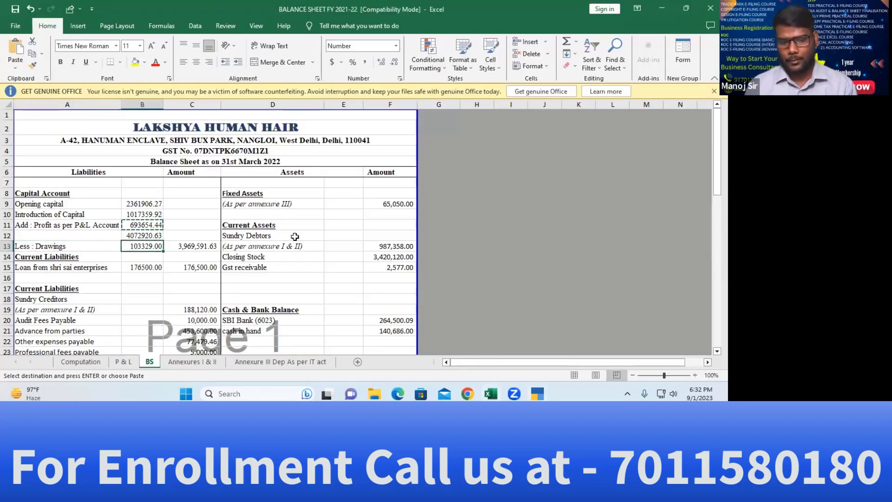
key(ctrl+c)
key(alt+Tab)
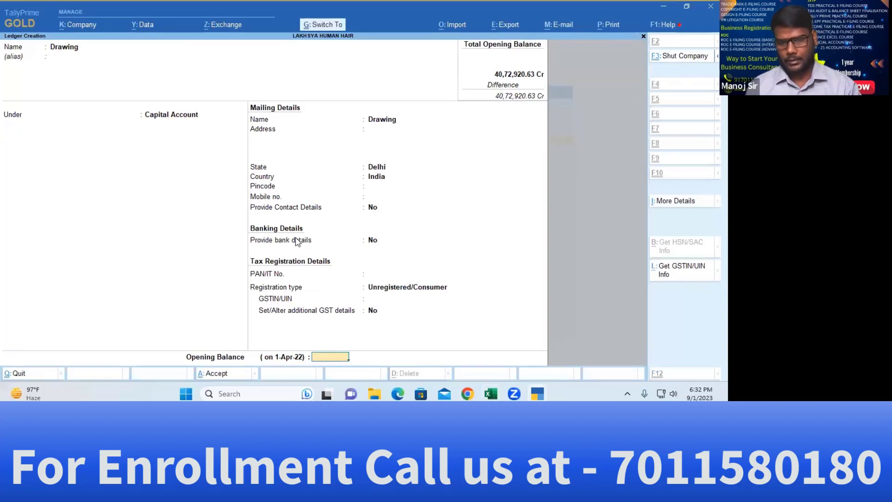
key(ctrl+alt+v)
key(Return)
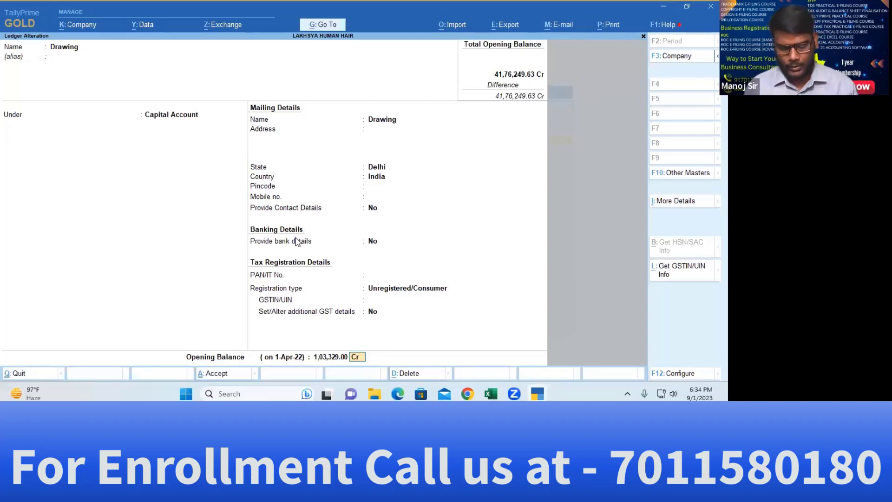
text(d)
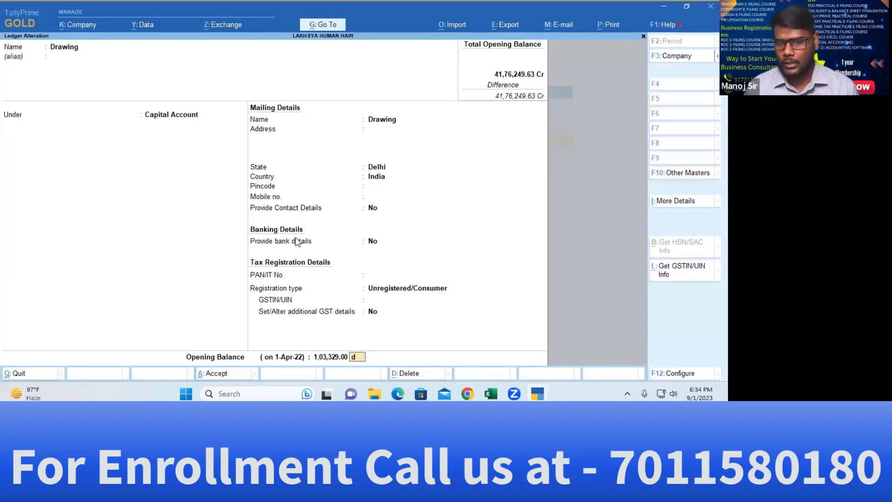
key(Return)
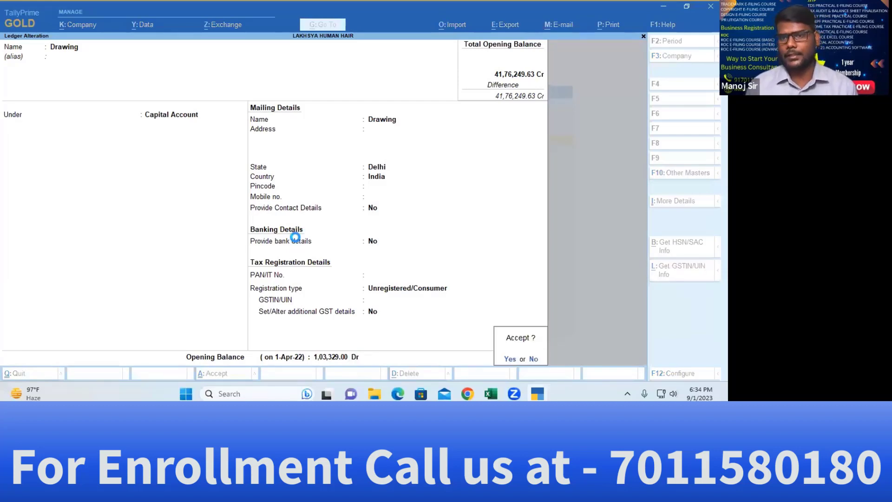
key(Return)
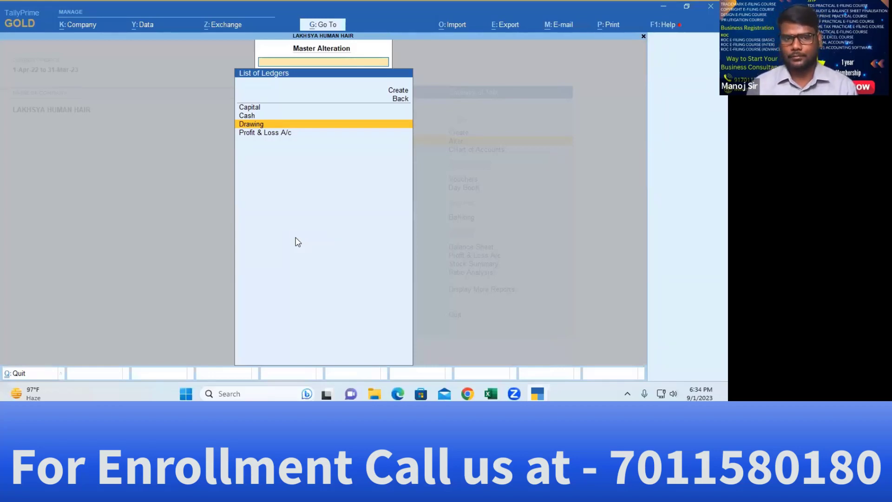
key(alt+Tab)
key(Down)
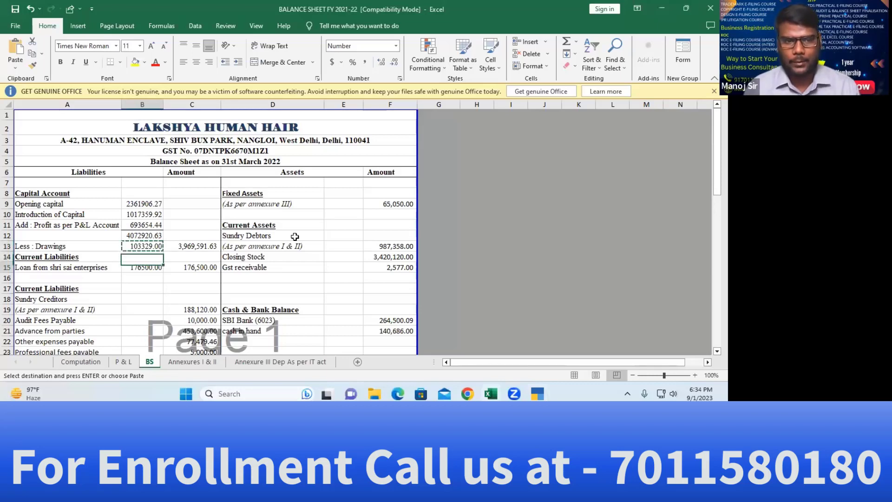
key(Down)
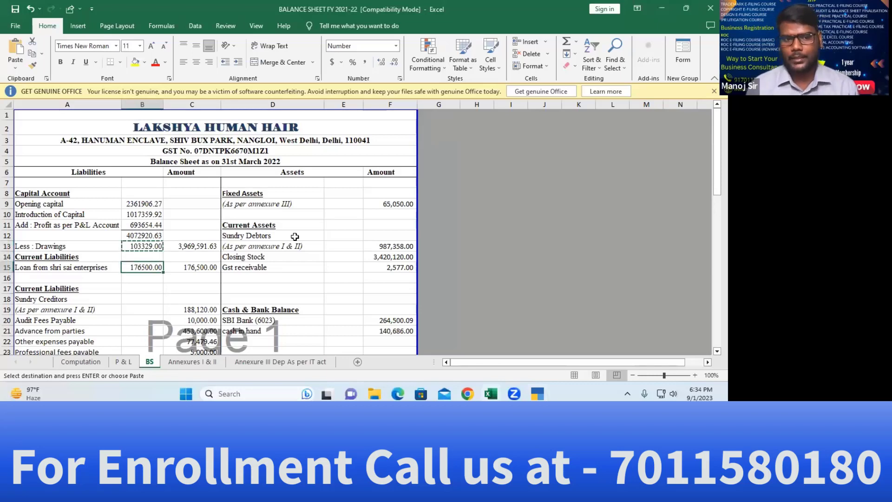
key(Left)
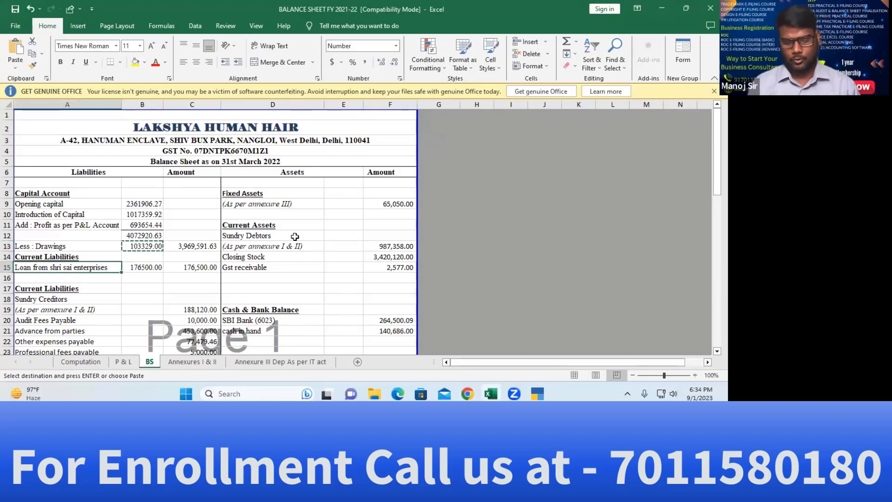
key(alt+Tab)
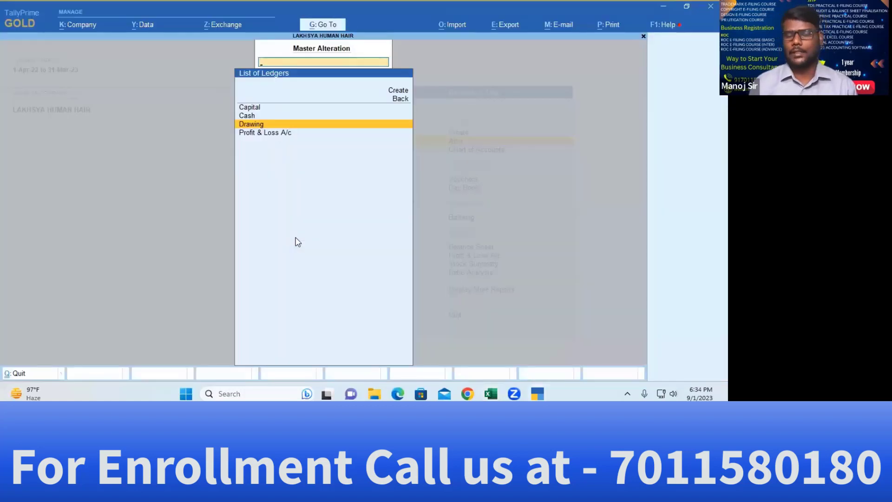
Begin a new ledger named Loan from shri sai enterprises
key(Up)
key(Up)
key(Up)
key(Up)
key(Return)
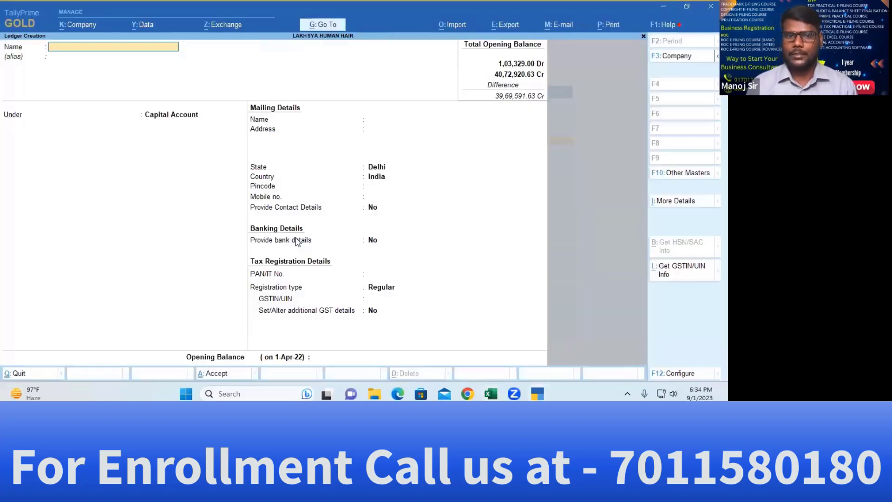
key(ctrl+alt+v)
key(Return)
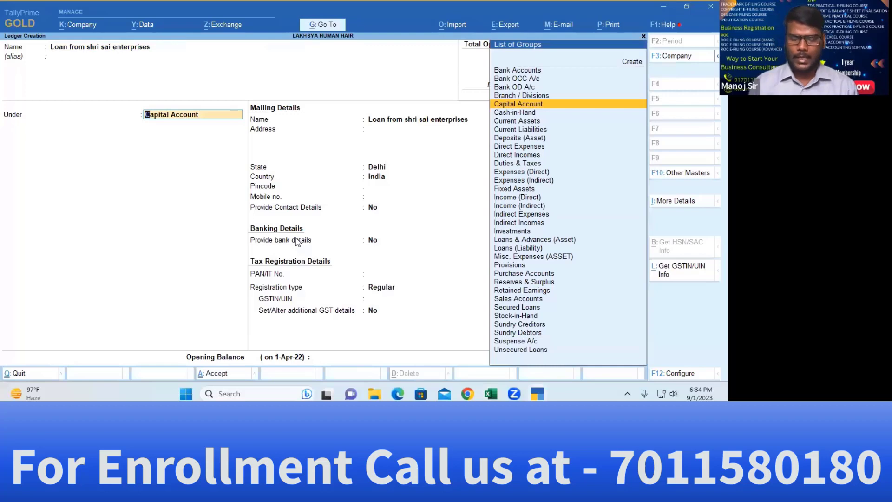
key(alt+Tab)
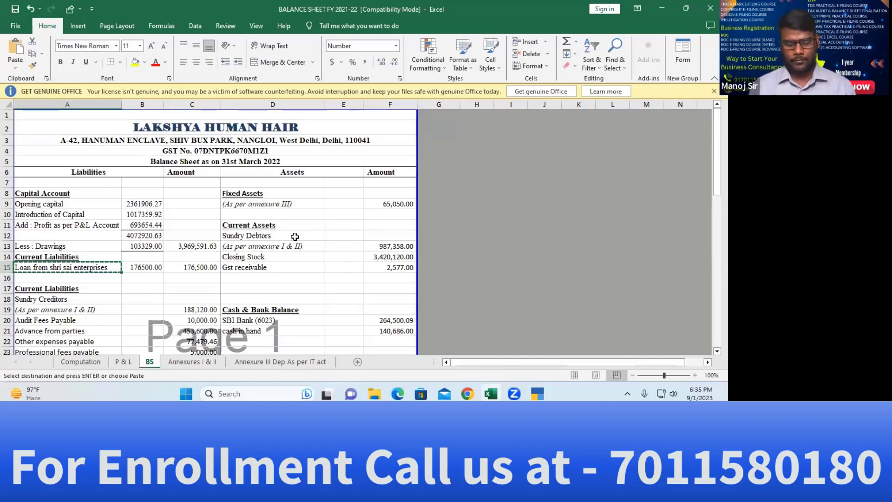
key(alt+Tab)
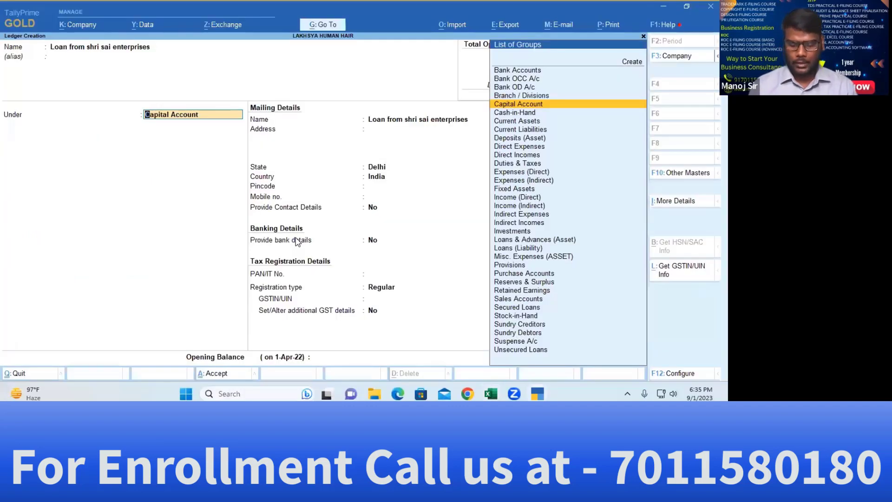
Place the loan ledger under Unsecured Loans with Unregistered/Consumer registration type
text(Loan)
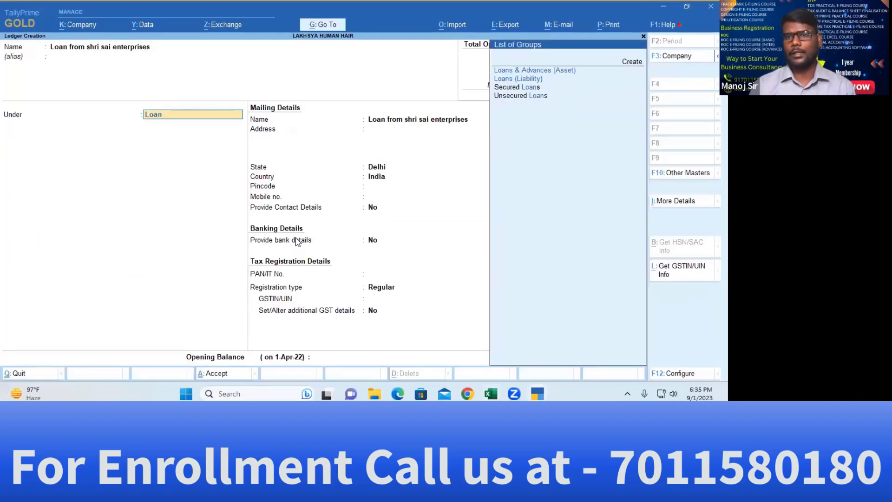
key(Down)
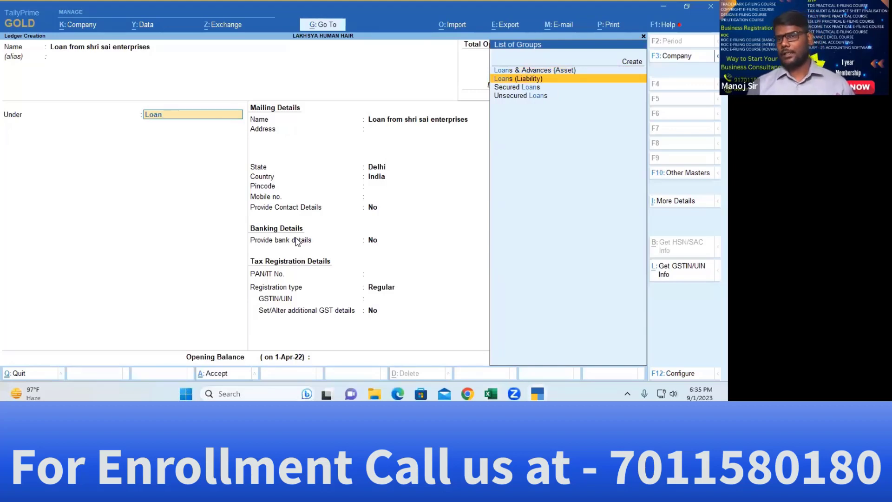
key(Down)
key(Down)
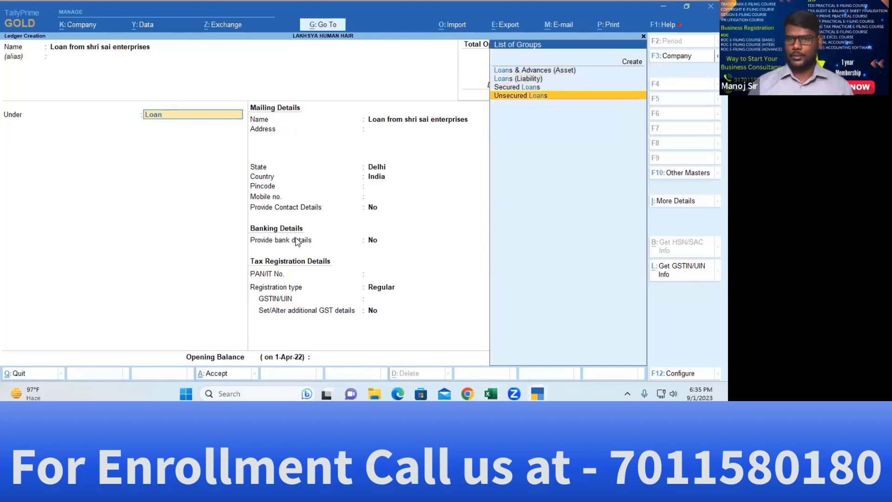
key(Up)
key(Down)
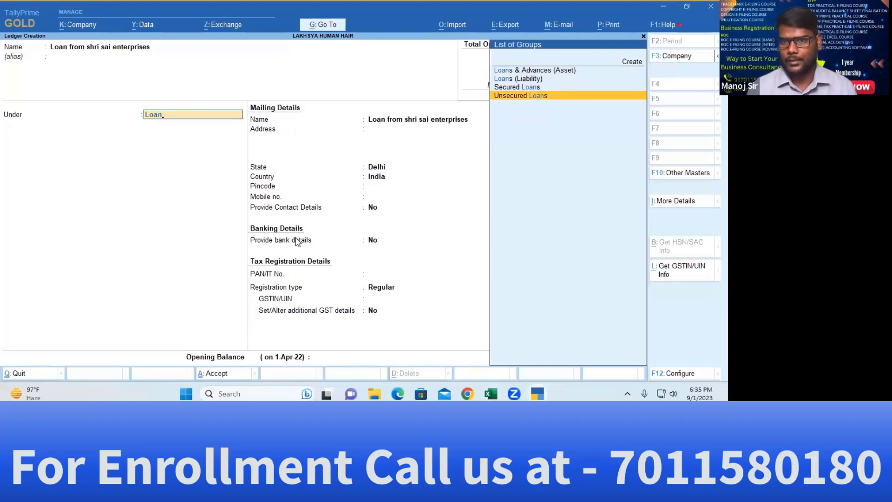
key(Return)
key(Return)
key(Return)
key(Return)
key(Return)
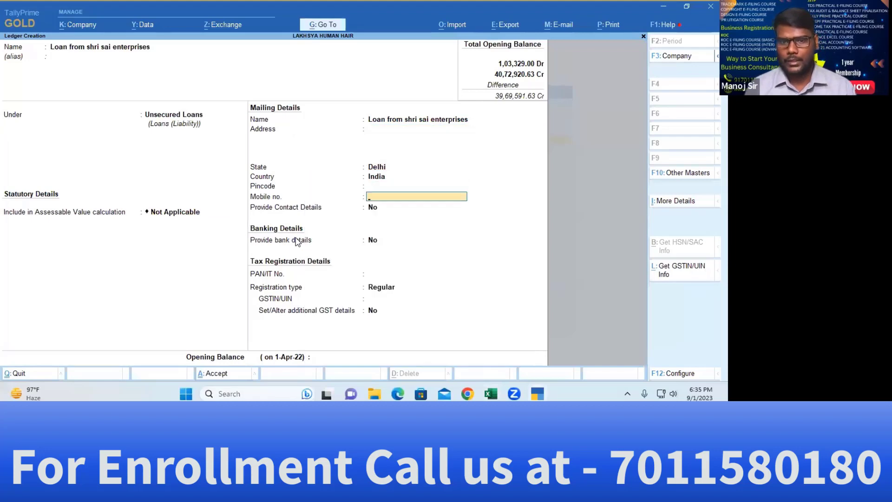
key(Return)
key(Return)
key(Return)
key(Return)
key(Down)
key(Return)
key(Return)
key(Return)
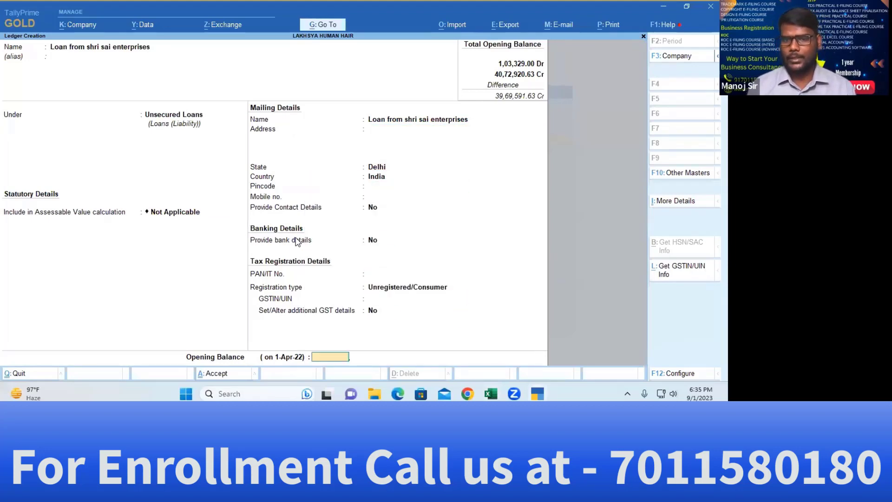
Paste the 1,76,500.00 Cr opening balance from the balance sheet and save the ledger
key(alt+Tab)
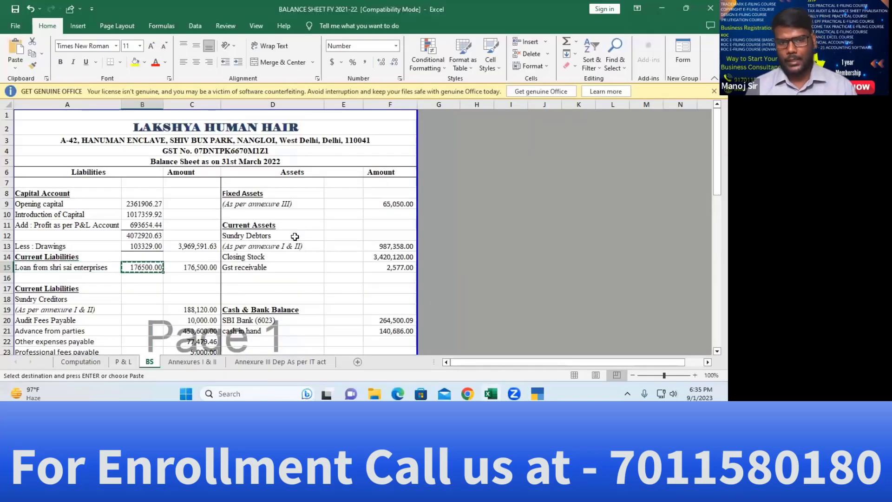
key(alt+Tab)
key(ctrl+alt+v)
key(Return)
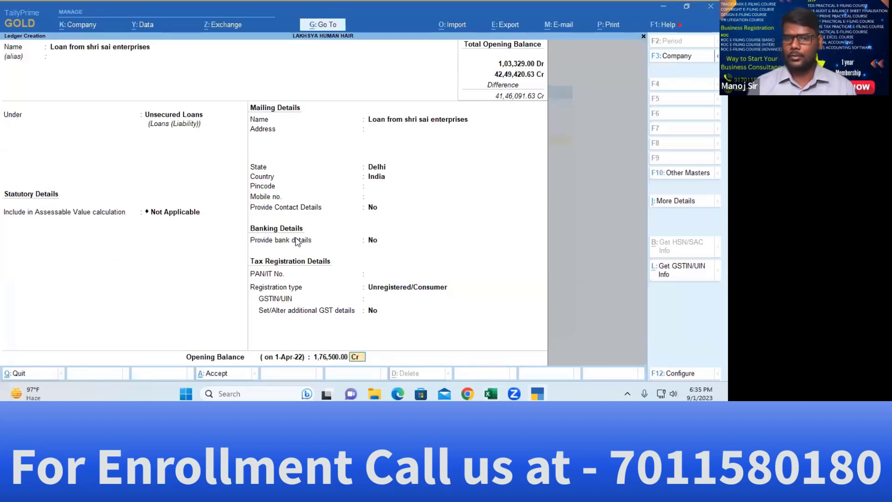
key(Return)
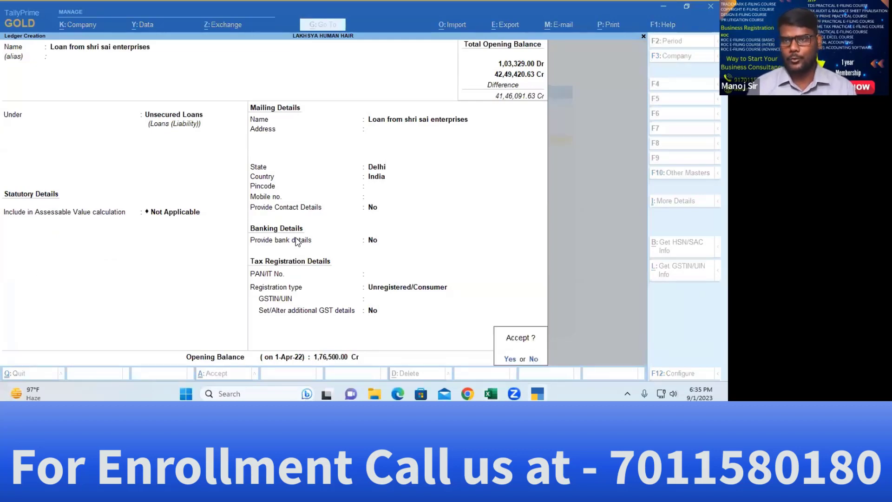
key(Return)
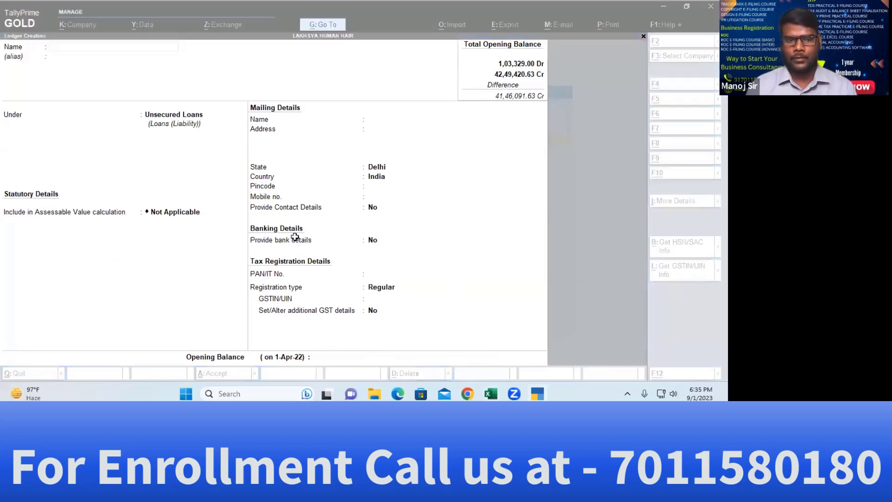
key(alt+Tab)
key(Down)
key(Down)
key(Down)
key(Left)
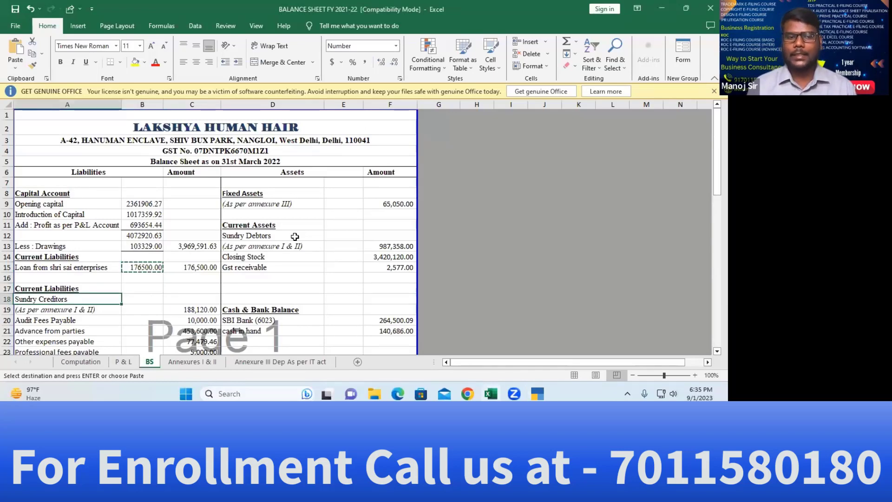
key(Down)
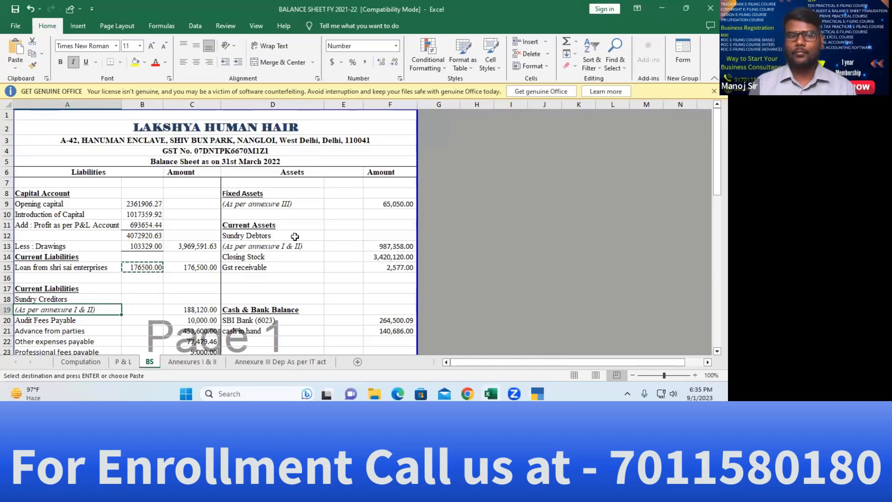
Copy the sole sundry creditor's name from cell B6 of the Annexures I & II sheet
key(Right)
key(Right)
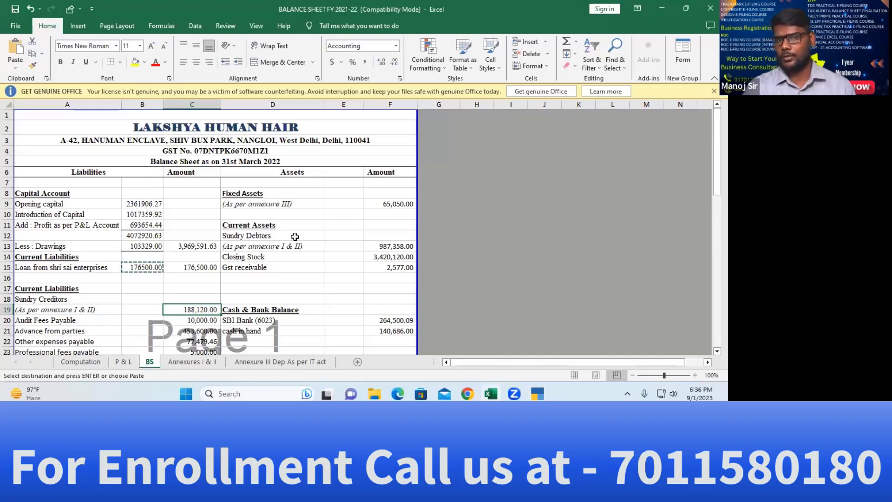
click(193, 361)
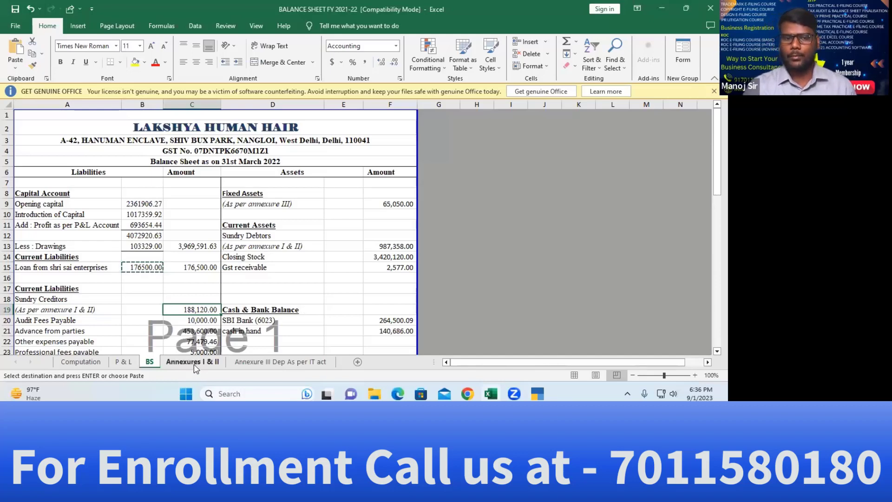
scroll(135, 260, up, 1)
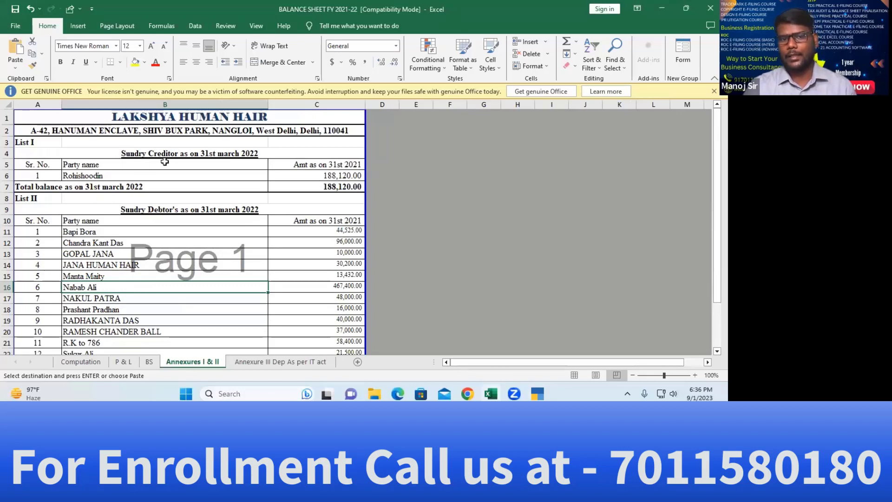
click(89, 177)
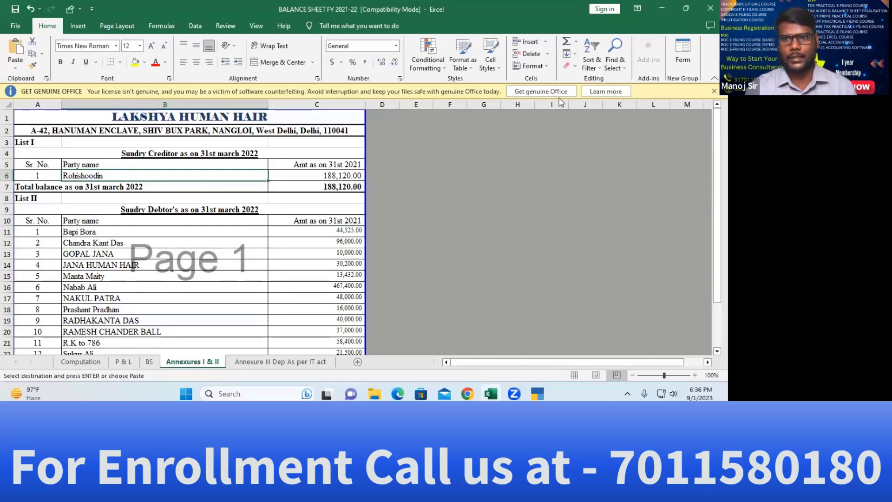
click(223, 59)
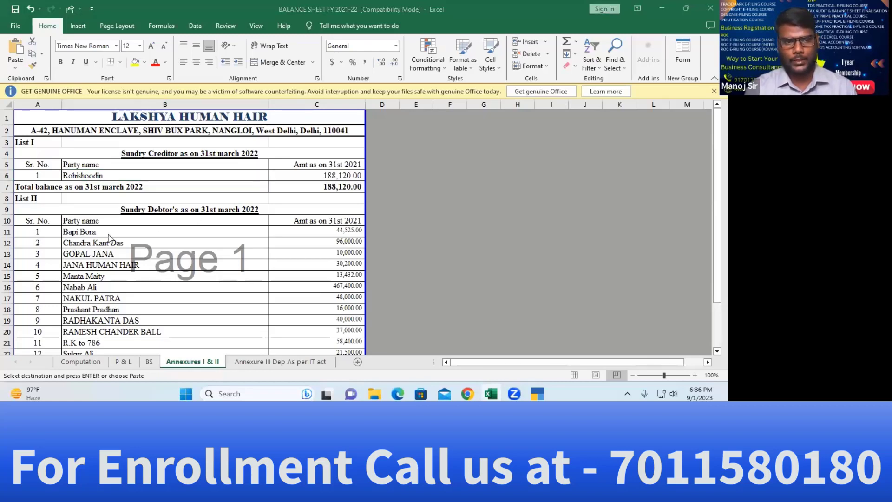
click(92, 176)
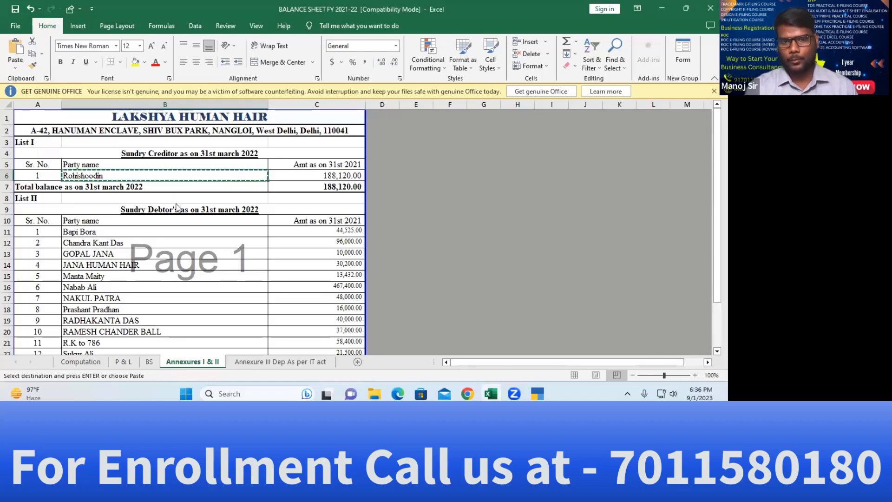
key(alt+Tab)
key(alt+Tab)
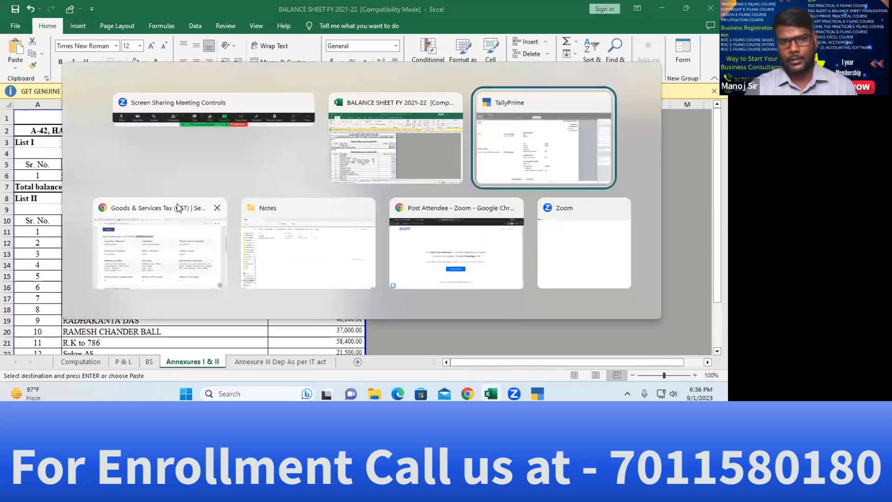
Start the sundry creditor's ledger with the copied name under Sundry Creditors
key(Return)
key(Return)
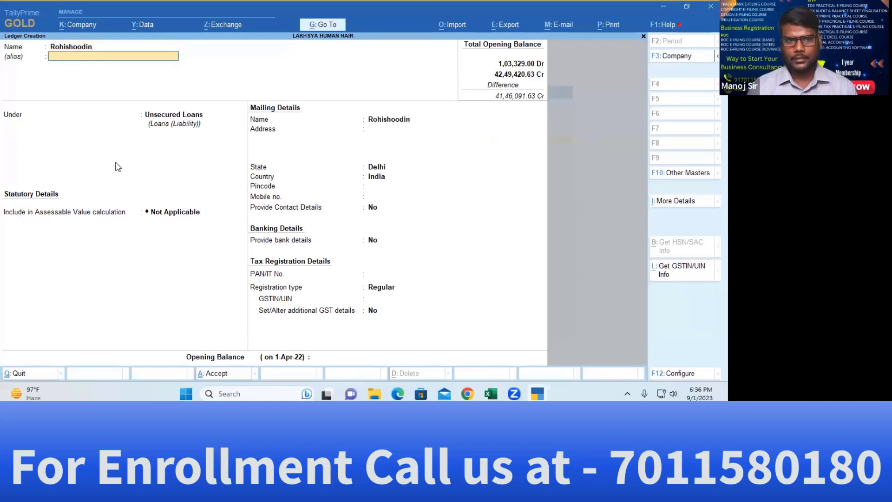
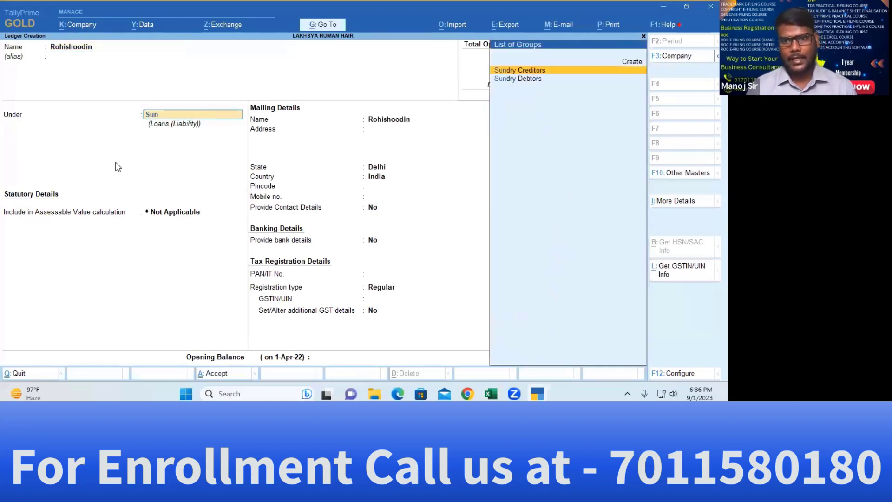
key(Return)
key(Return)
key(Return)
key(Return)
key(Return)
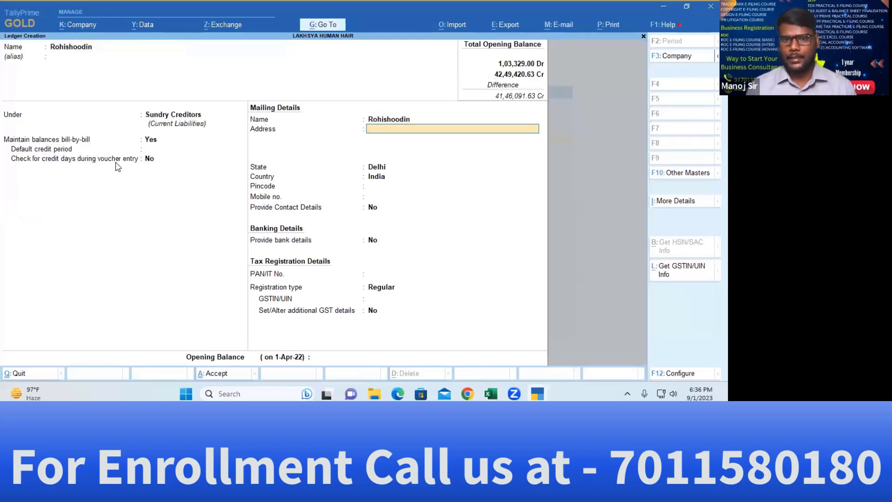
key(alt+Tab)
key(alt+Tab)
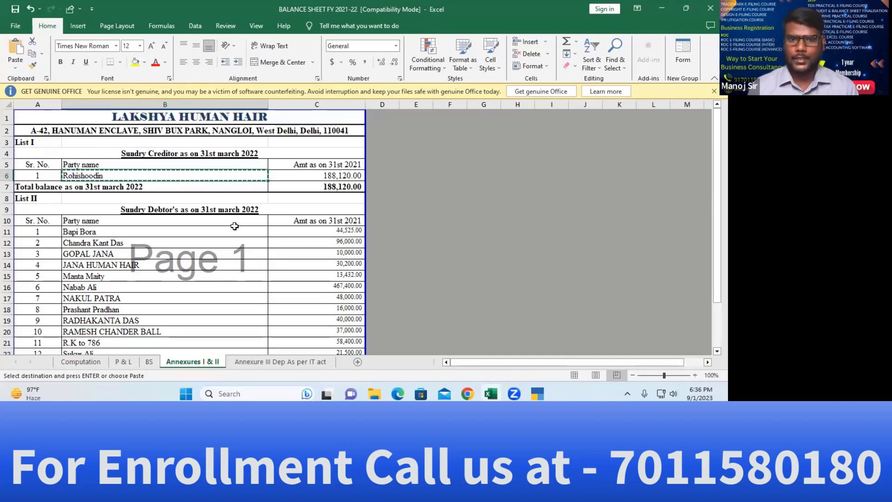
key(alt+Tab)
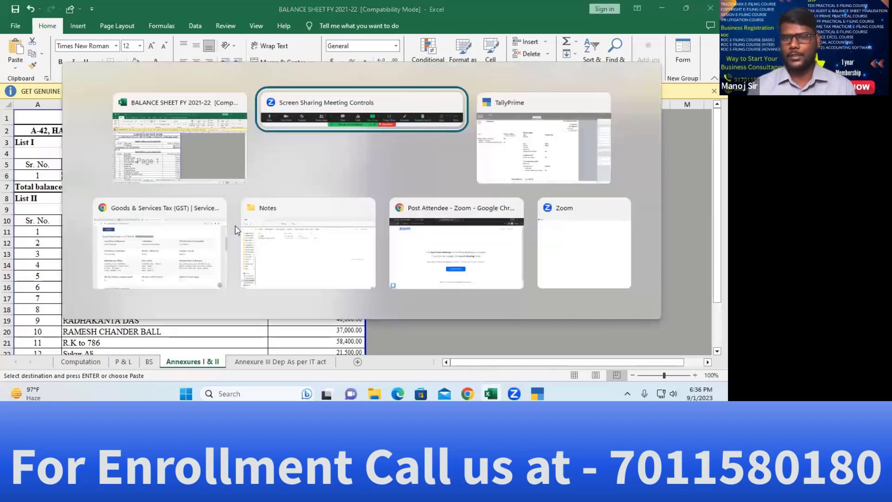
key(alt+Tab)
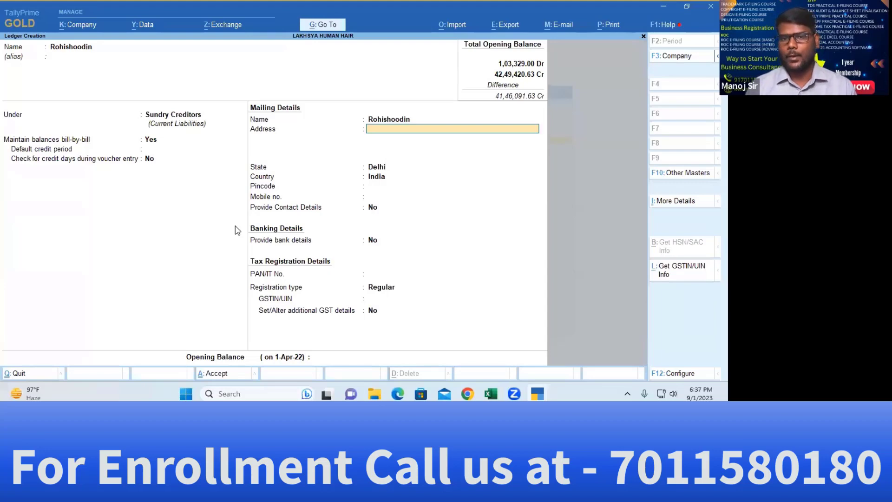
key(Return)
key(Return)
key(Return)
key(Return)
key(Return)
key(Return)
key(Return)
key(Return)
key(Return)
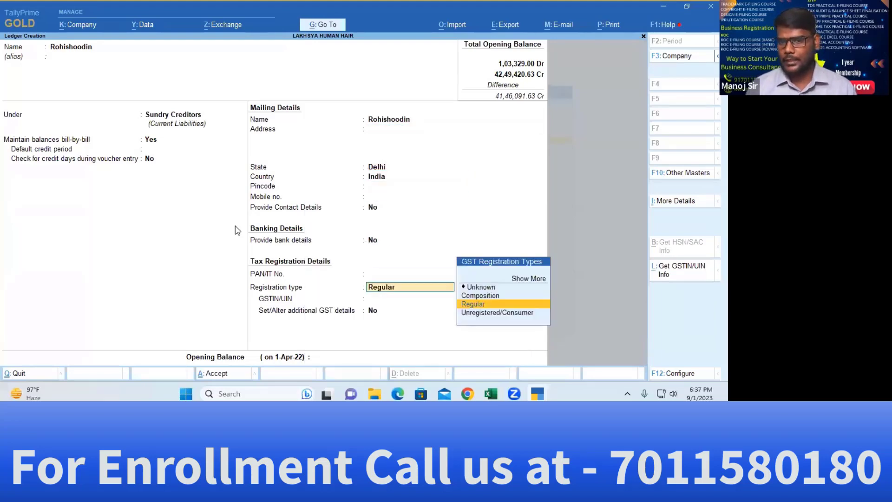
key(Return)
key(Return)
key(Return)
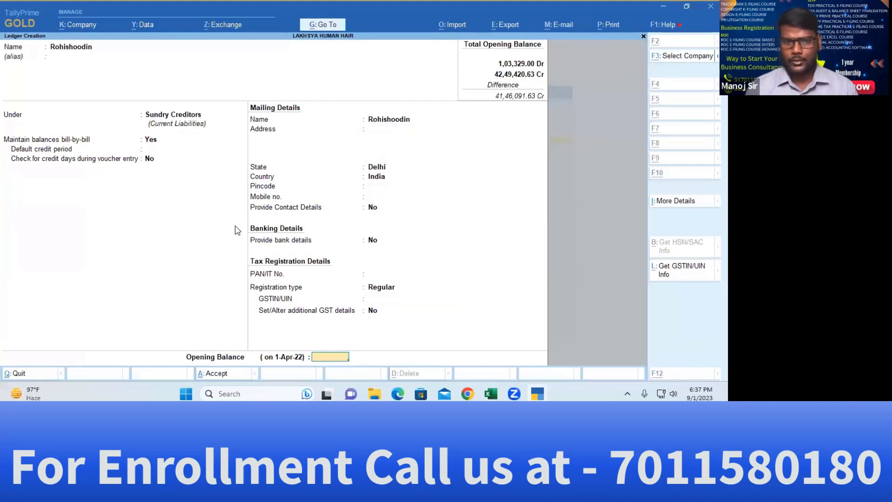
Enter a 1,88,120.00 Cr opening balance with bill date 31/3/2022 and save the ledger
key(alt+Tab)
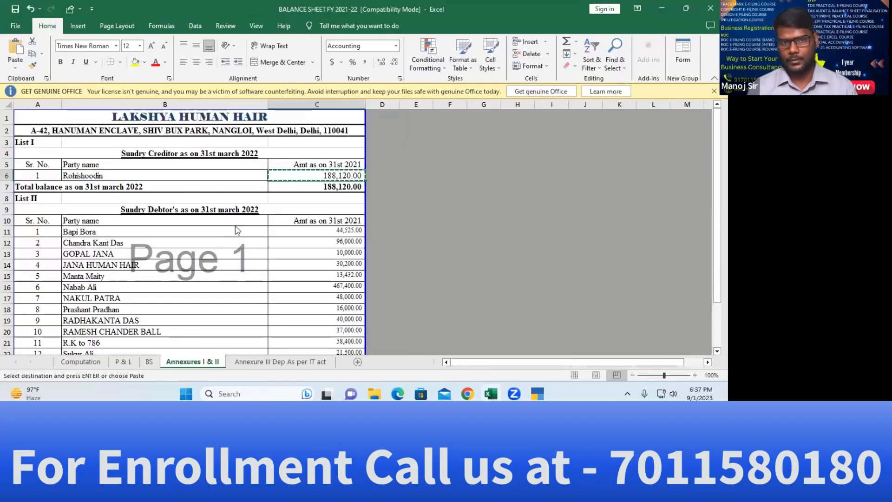
key(alt+Tab)
key(ctrl+alt+v)
key(Return)
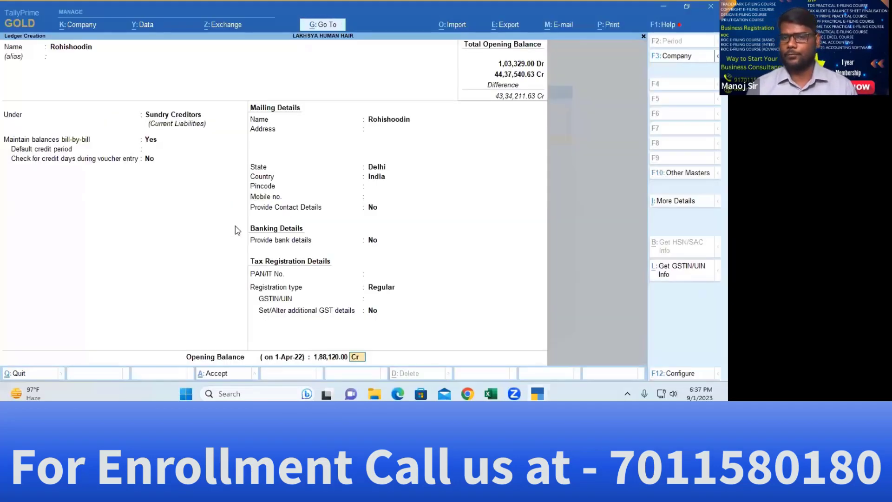
key(Return)
key(Return)
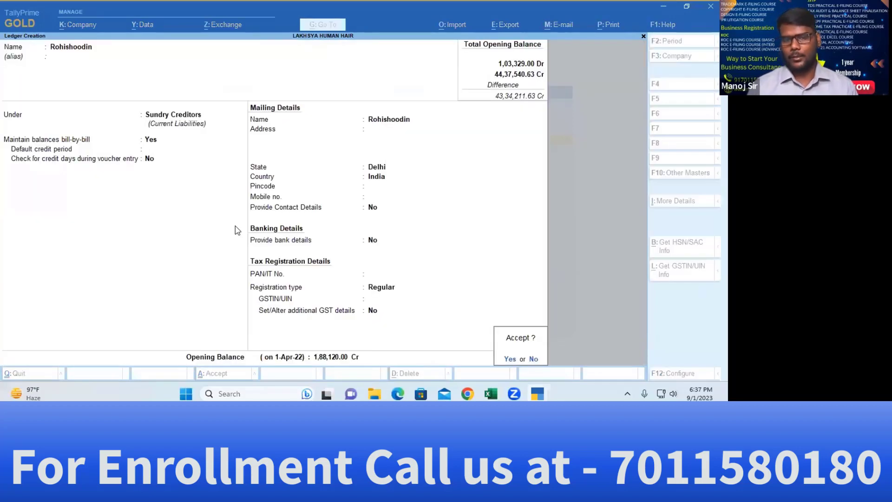
key(BackSpace)
key(BackSpace)
key(Return)
key(Return)
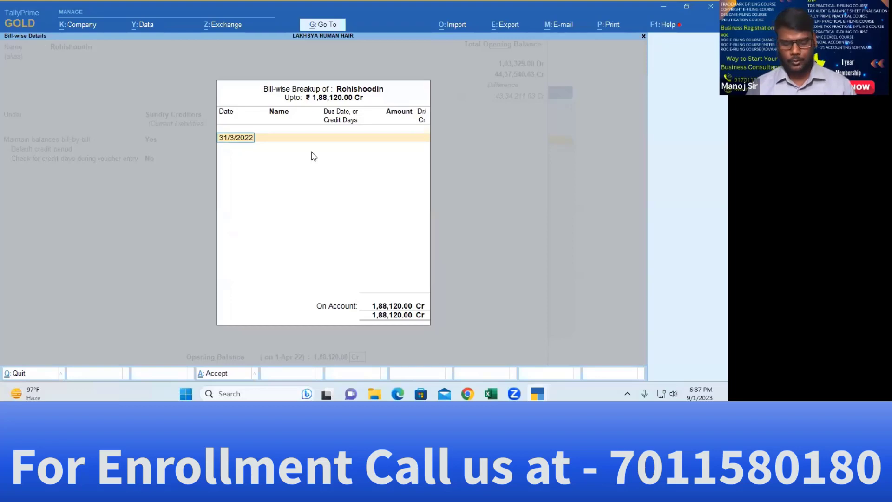
key(Return)
key(Return)
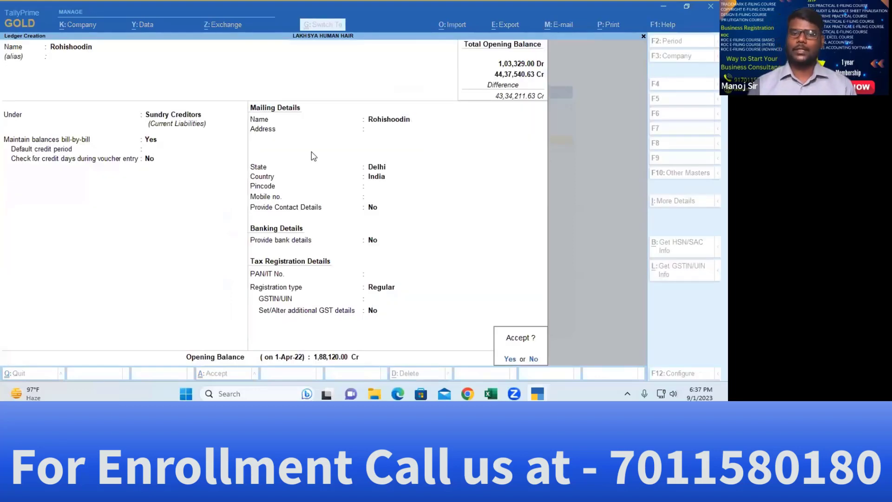
key(Return)
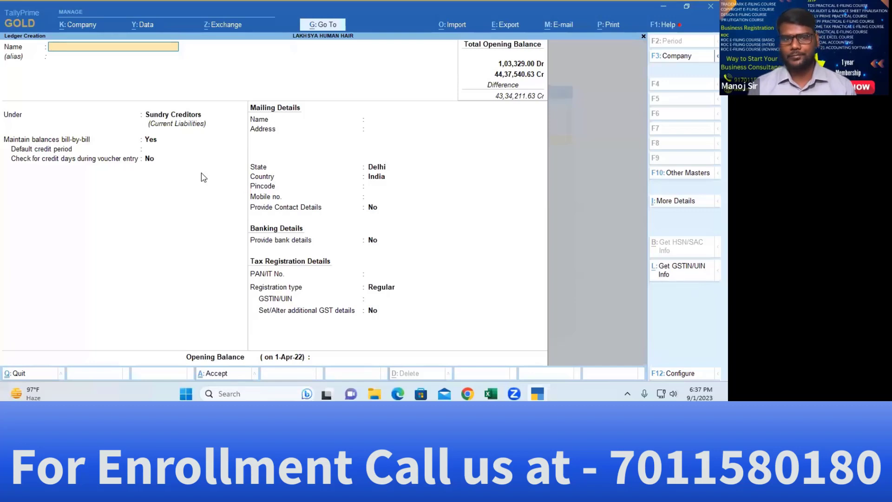
On Excel's BS sheet, select the Audit Fees Payable label in cell A20
key(Escape)
key(alt+Tab)
key(alt+Tab)
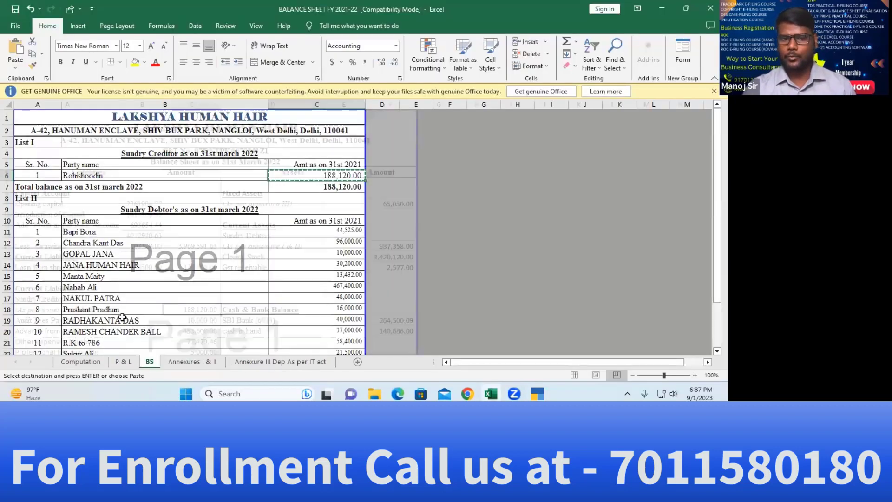
click(149, 362)
scroll(184, 221, up, 2)
scroll(184, 221, up, 1)
click(53, 256)
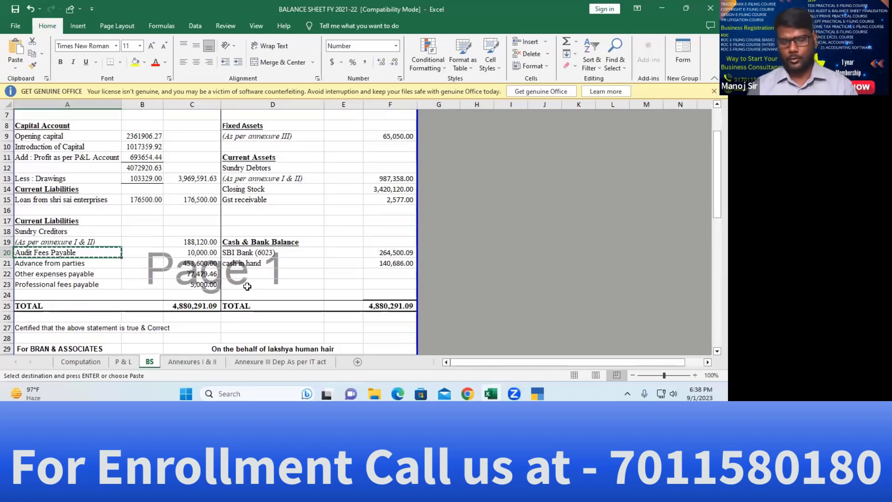
Name the ledger Audit Fees Payable under Current Liabilities, registration type Unregistered/Consumer
key(alt+Tab)
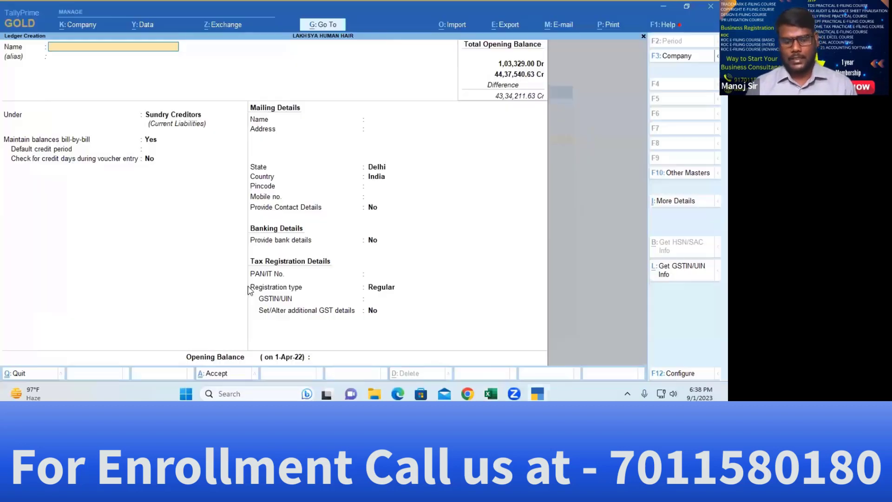
key(ctrl+alt+v)
key(Return)
key(Return)
text(Cur)
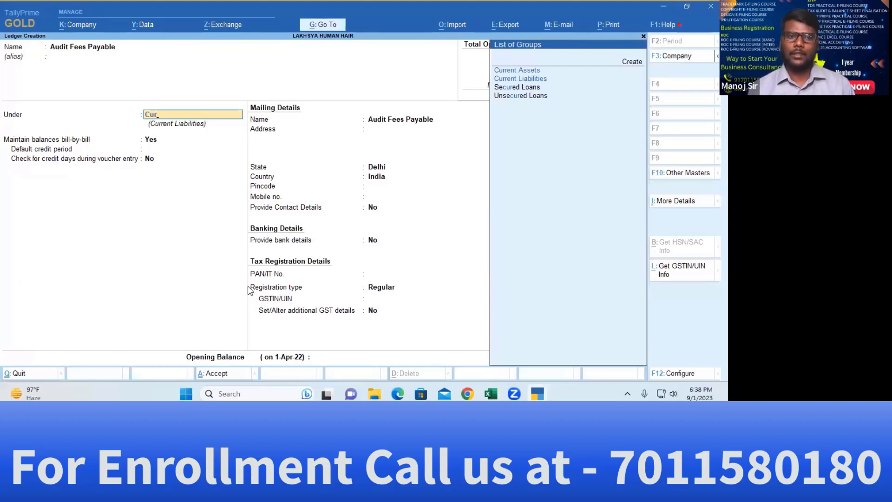
text(rent)
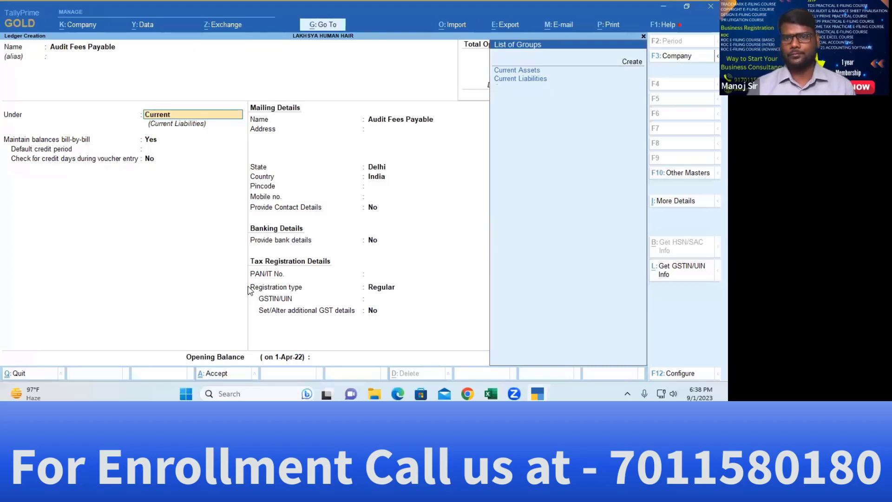
key(Down)
key(Return)
key(Return)
key(Return)
key(Return)
key(Return)
key(Return)
key(Return)
key(Return)
key(Return)
key(Return)
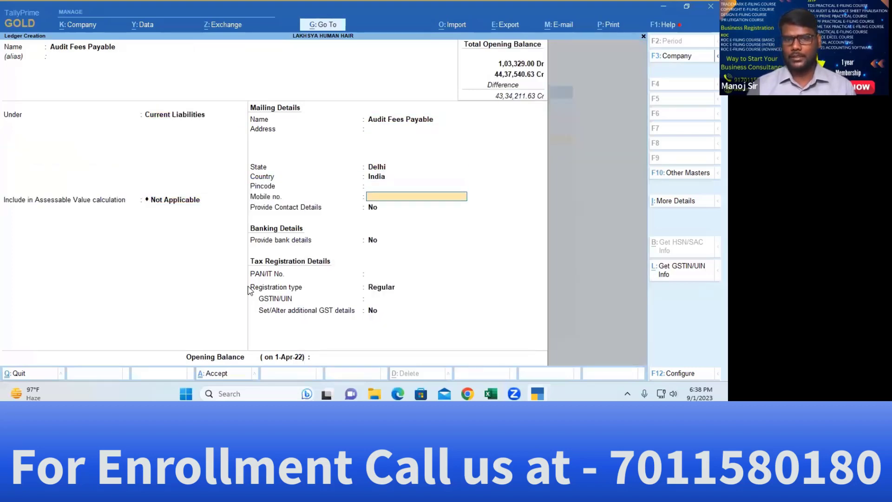
key(Down)
key(Return)
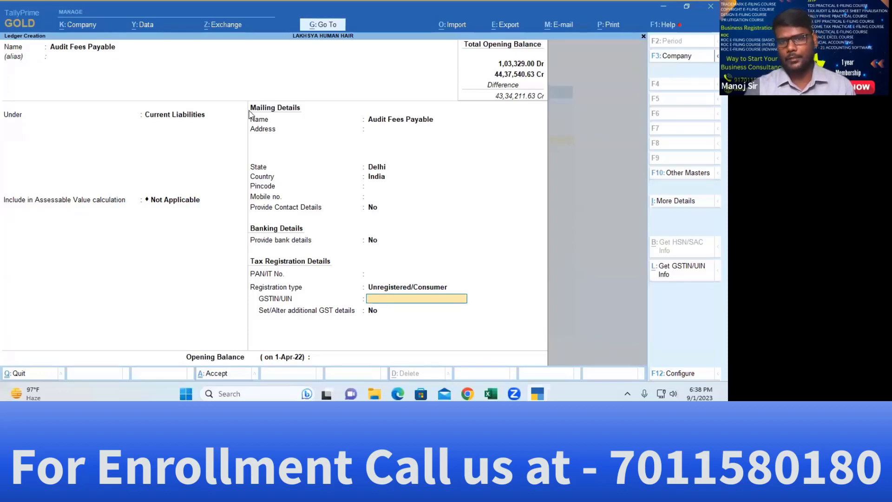
key(ctrl+a)
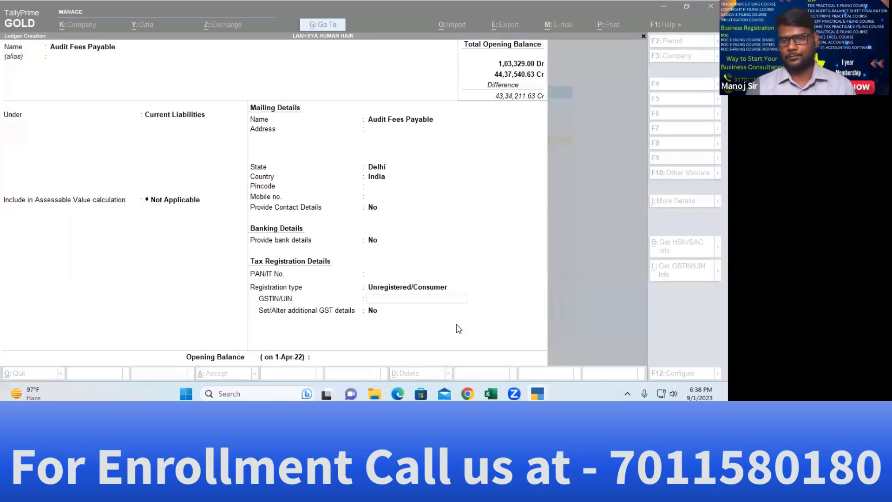
key(Return)
key(Return)
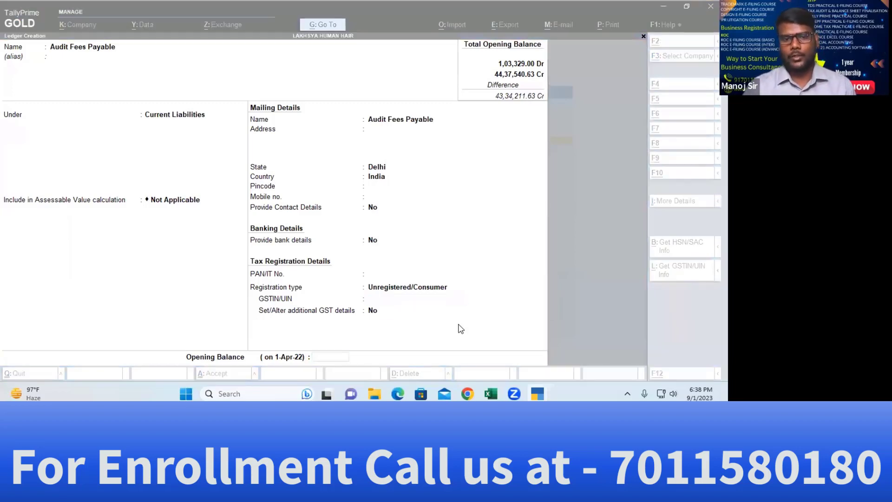
Enter the 10,000.00 amount from cell C20 as a Cr opening balance and save
key(alt+Tab)
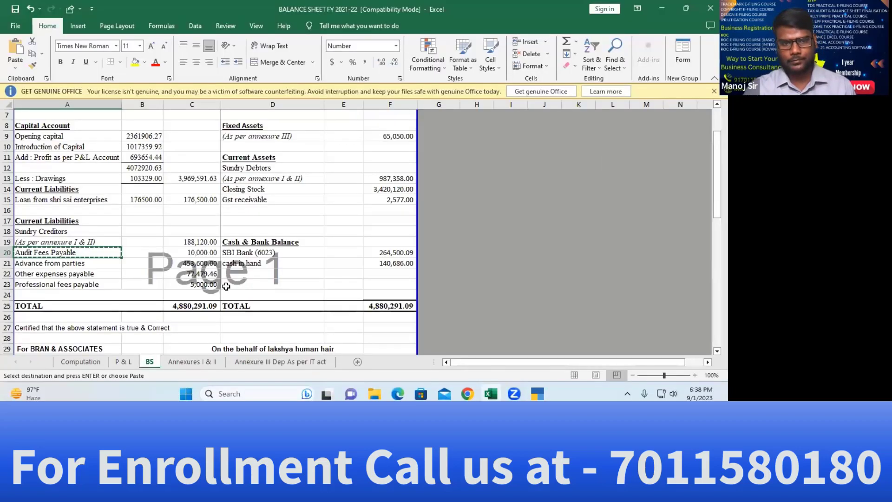
key(Down)
key(Right)
key(Right)
key(Up)
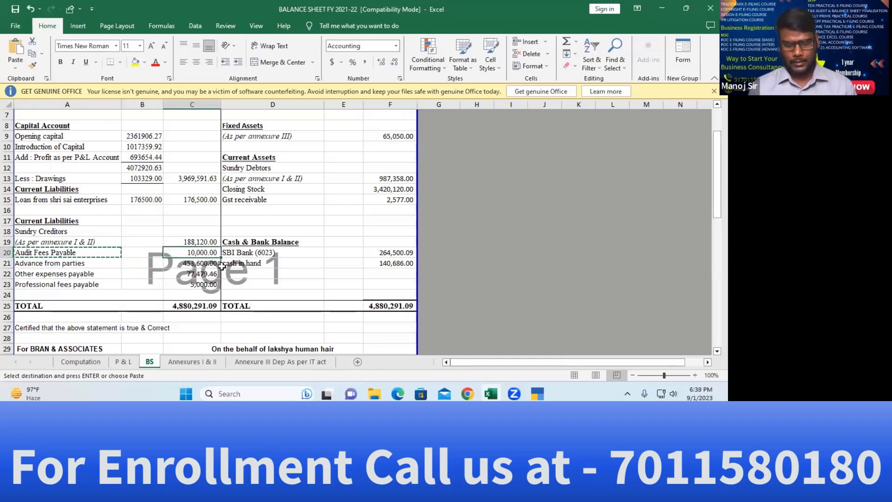
key(ctrl+c)
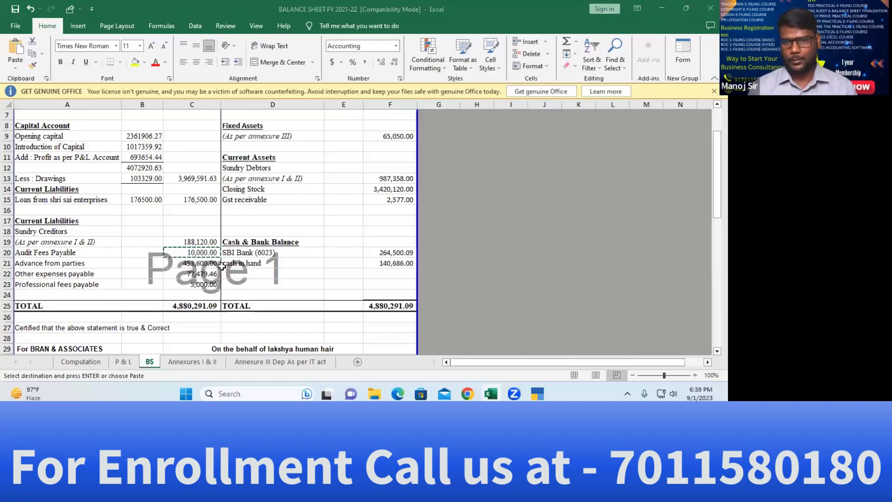
key(alt+Tab)
text(10,0)
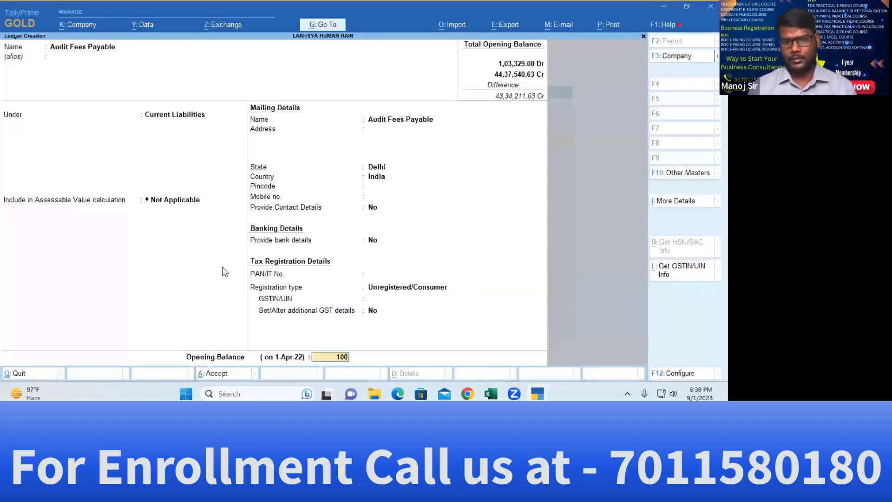
text(00)
key(Return)
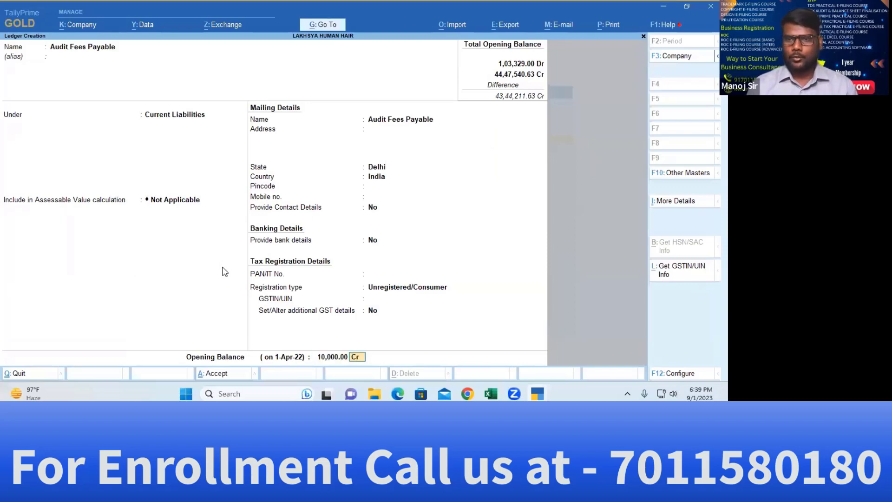
key(Return)
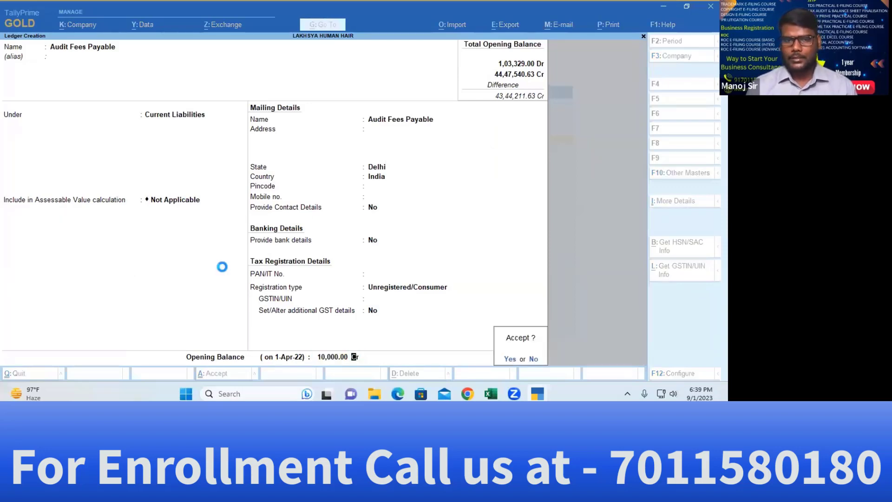
key(Return)
key(alt+Tab)
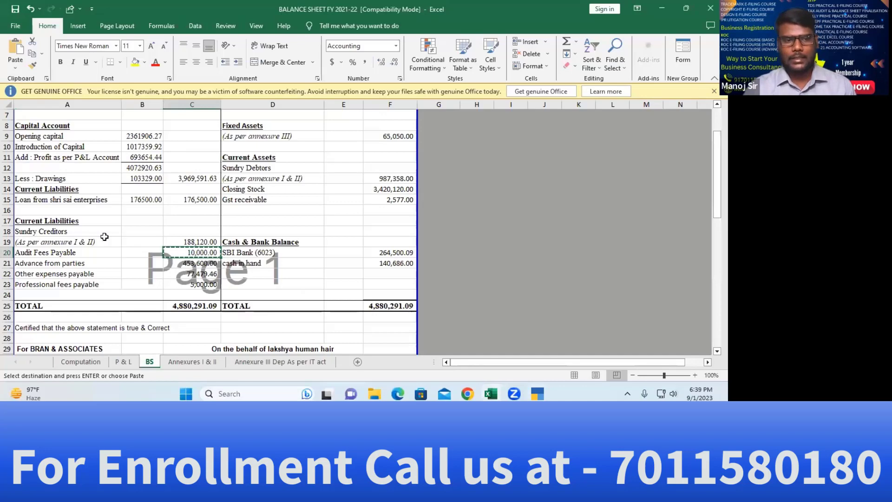
Copy the Advance from parties label from cell A21 of the balance sheet
click(51, 262)
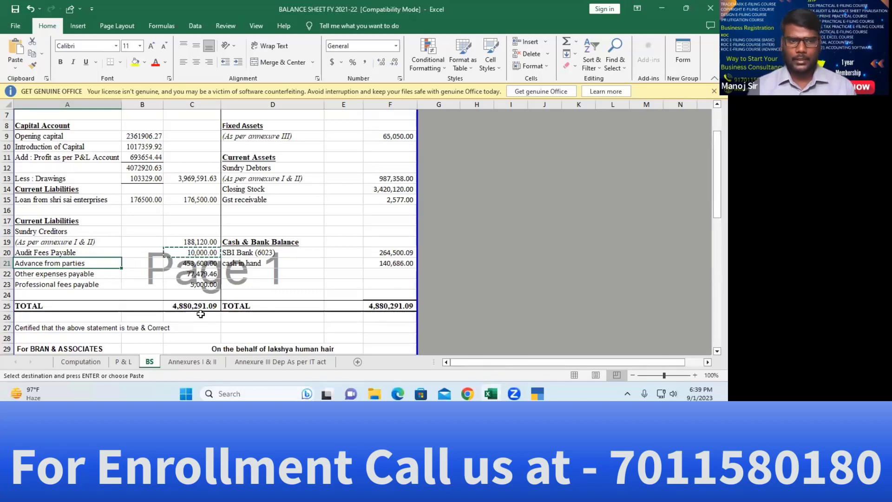
key(ctrl+c)
key(alt+Tab)
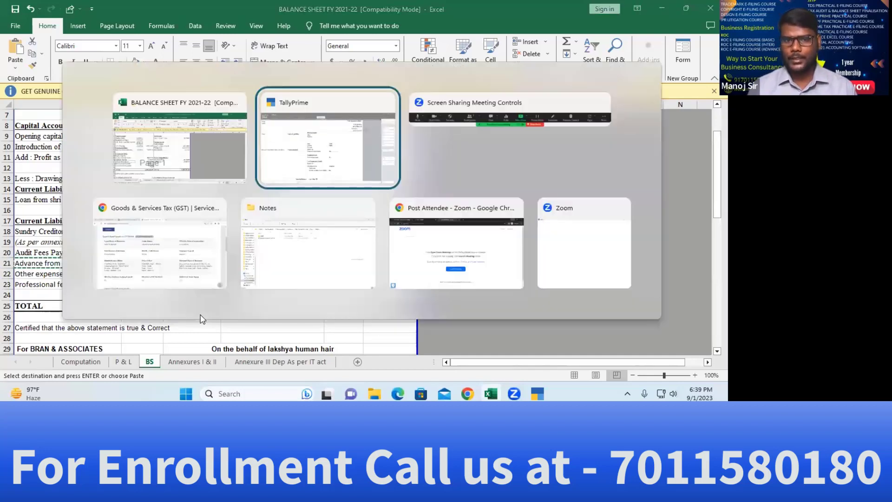
Name the ledger Advance from parties with Unregistered/Consumer registration type
key(Return)
key(Return)
key(Return)
key(Return)
key(Return)
key(Return)
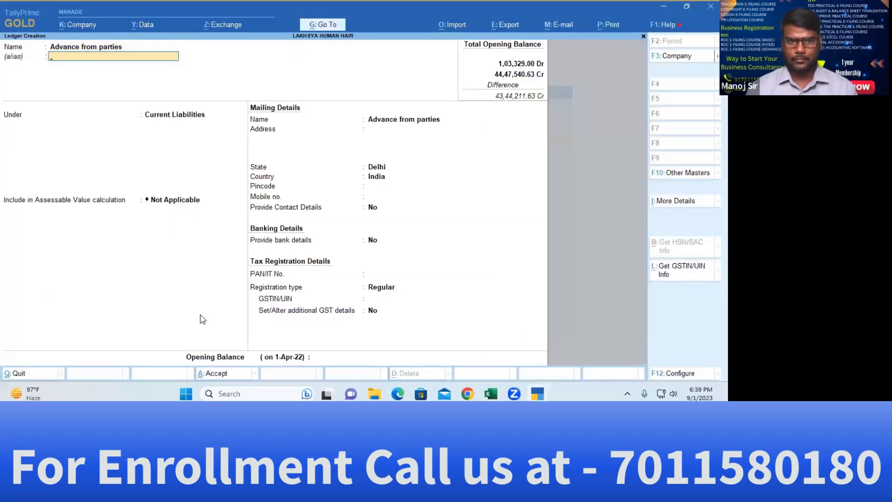
key(Return)
key(Return)
key(Return)
key(Return)
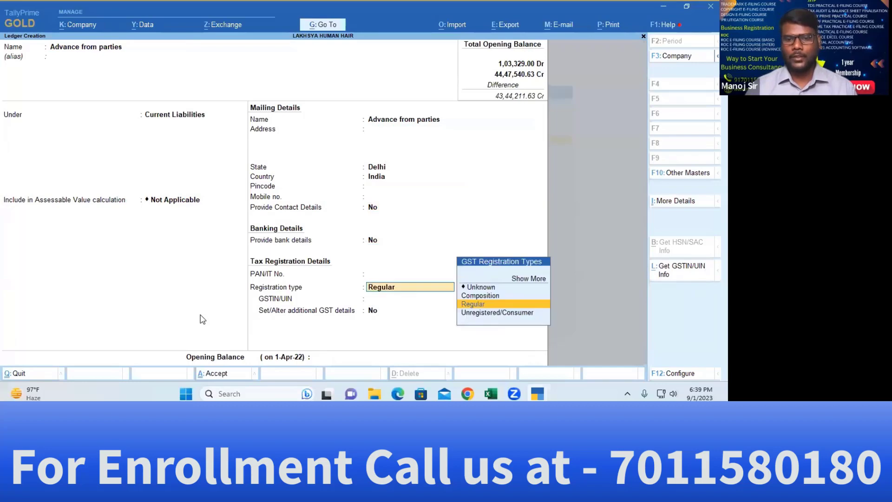
key(BackSpace)
key(BackSpace)
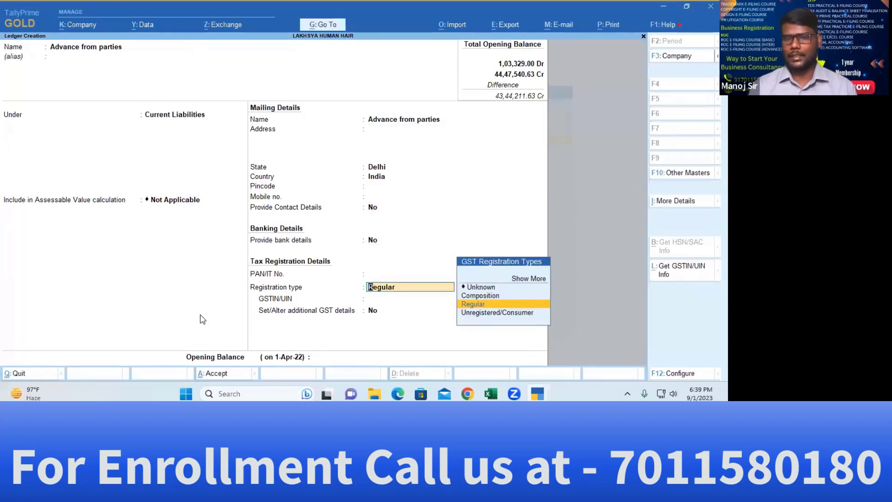
key(Down)
key(Return)
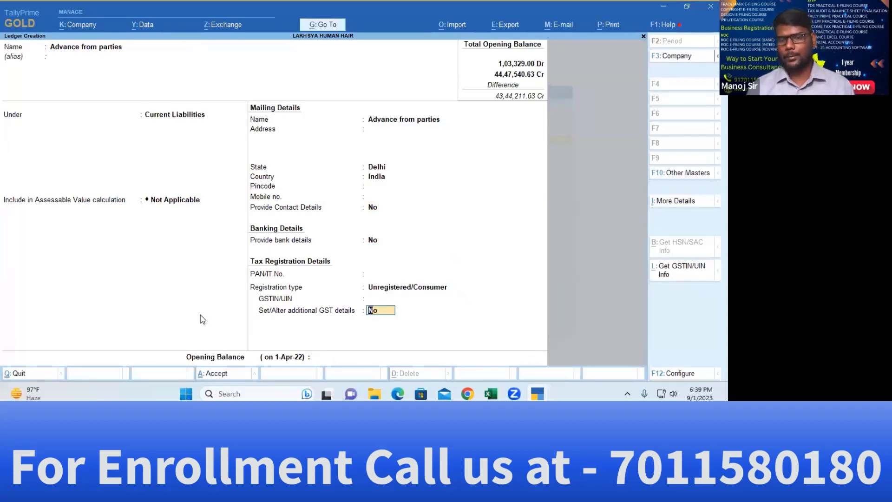
key(Return)
Copy 4,53,600.00 from cell C21, enter it as a Cr opening balance and save
key(alt+Tab)
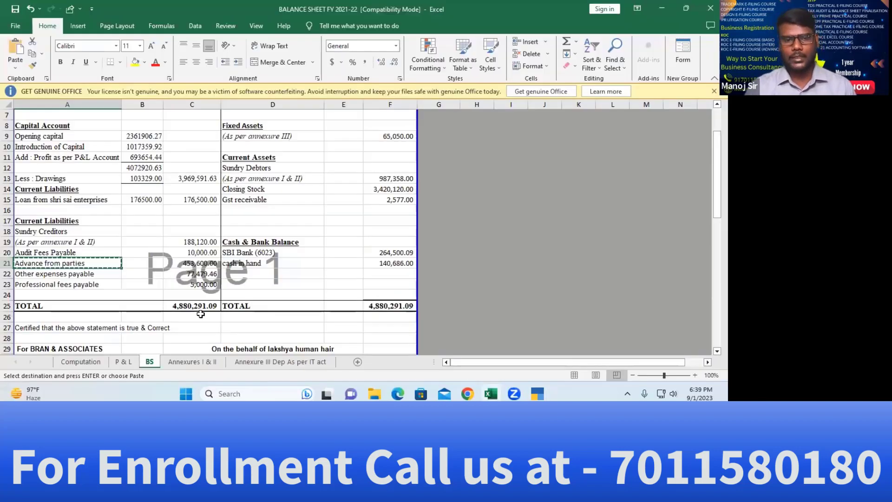
key(Right)
key(Right)
key(ctrl+c)
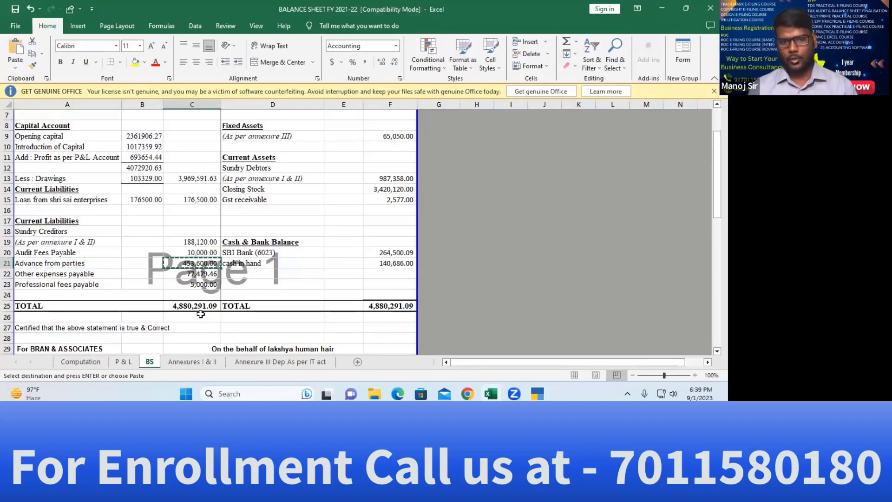
key(alt+Tab)
key(Tab)
key(Tab)
key(Tab)
key(Tab)
key(Tab)
key(Tab)
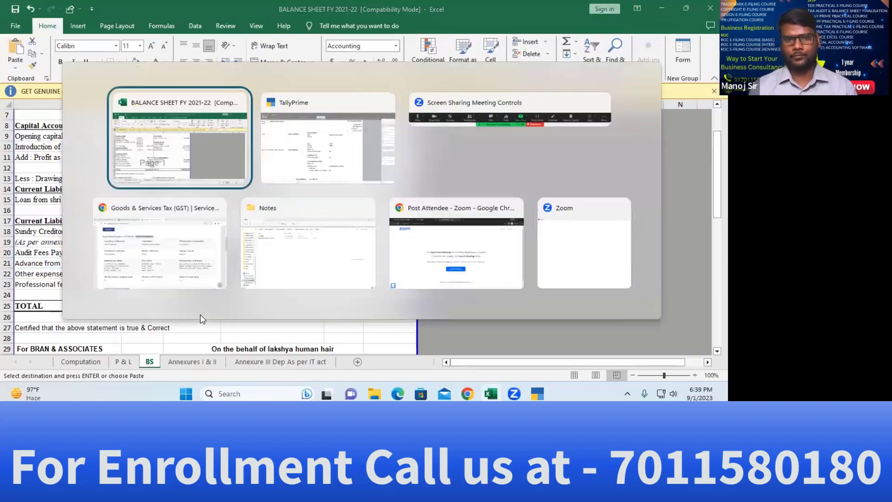
key(alt+Tab)
key(ctrl+v)
key(Return)
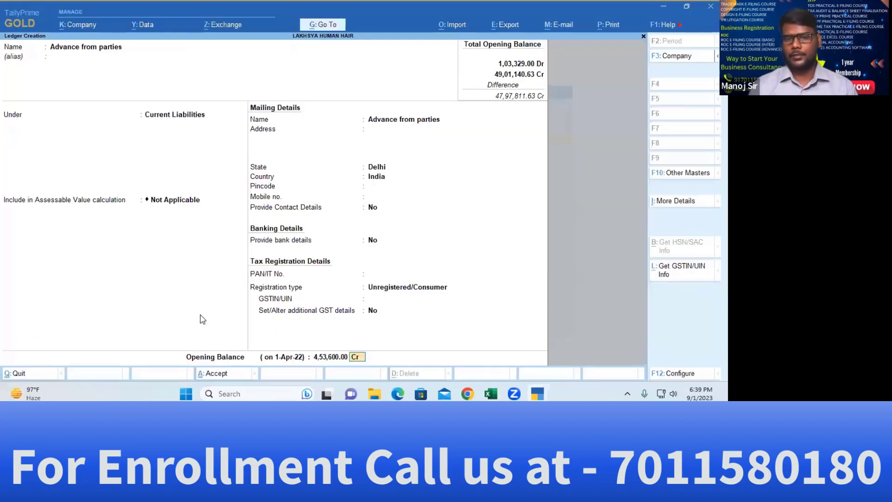
key(Return)
key(Return)
key(alt+Tab)
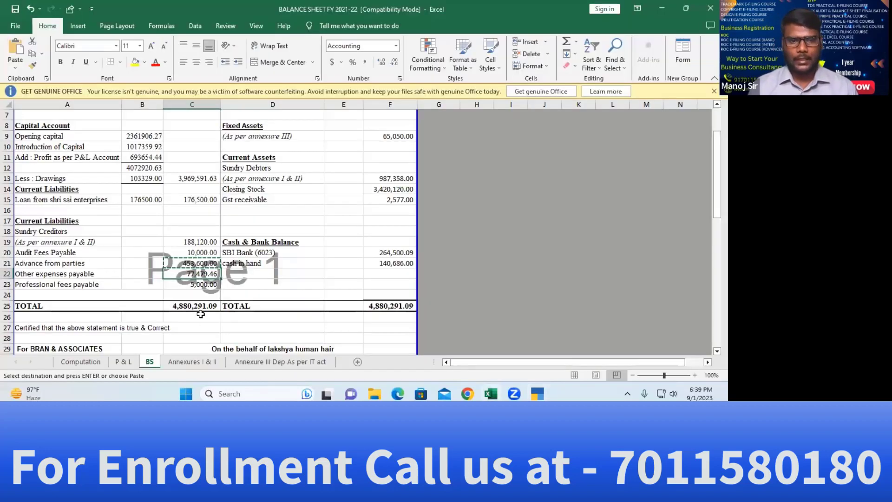
key(Left)
key(Left)
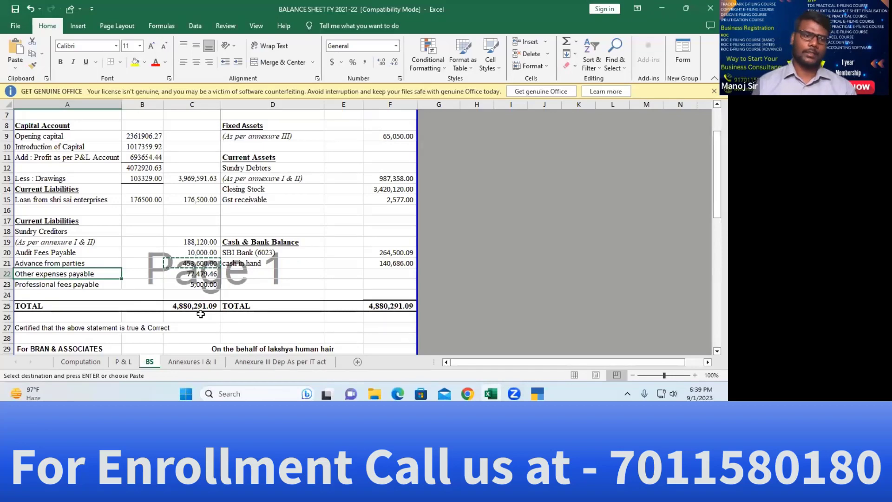
Name the ledger 'Other expenses payable' and set its registration type to Unregistered/Consumer
key(alt+Tab)
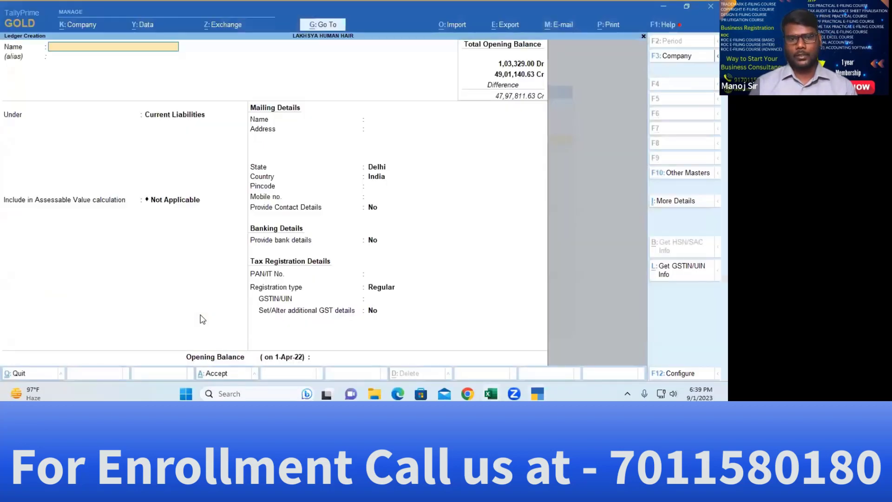
key(Return)
key(Return)
key(Return)
key(Return)
key(Return)
key(Return)
key(Return)
key(Return)
key(Return)
key(Return)
key(Return)
key(Return)
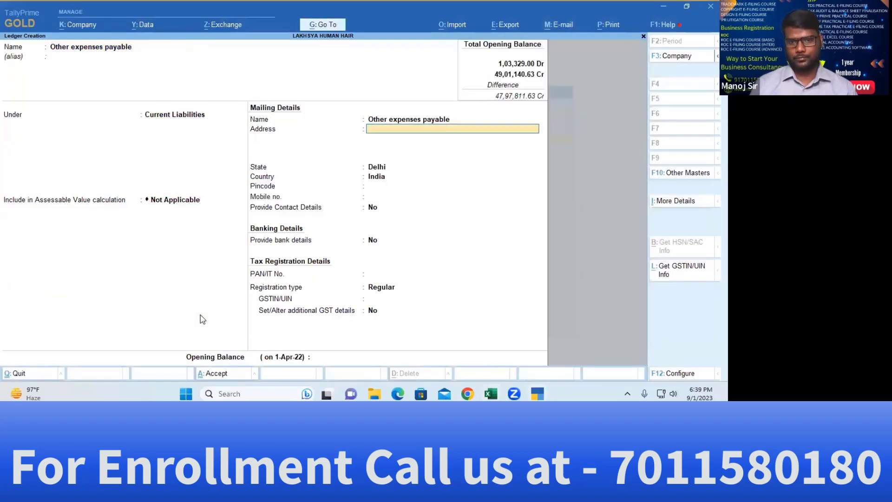
key(Return)
key(Down)
key(Return)
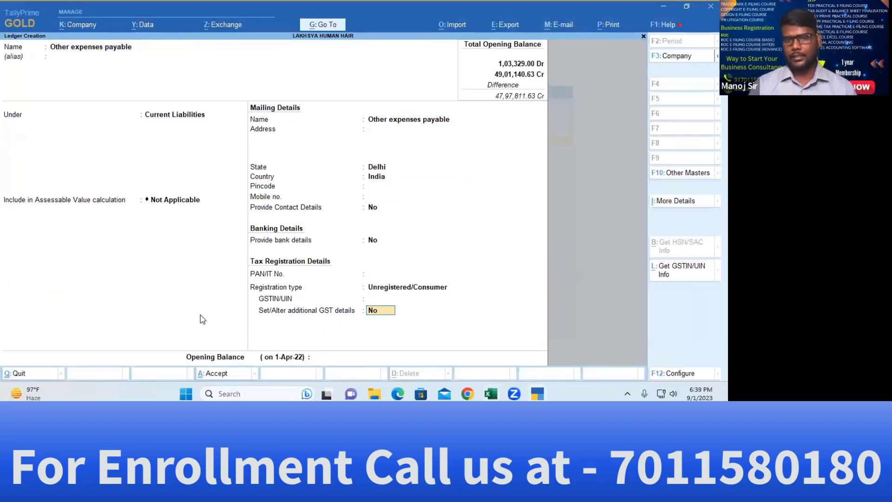
key(Return)
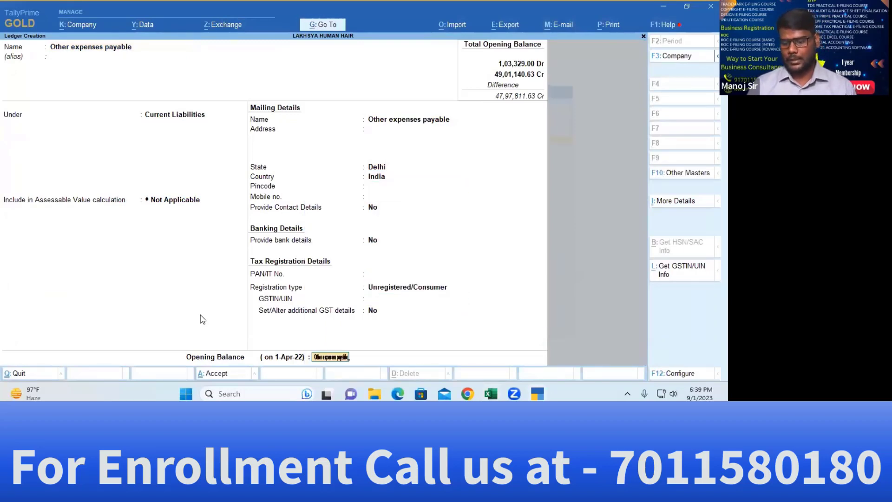
Enter 77,479.46 from the Excel sheet as a Cr opening balance and save the ledger
key(BackSpace)
key(BackSpace)
key(BackSpace)
key(BackSpace)
key(BackSpace)
key(BackSpace)
key(BackSpace)
key(BackSpace)
key(BackSpace)
key(BackSpace)
key(BackSpace)
key(BackSpace)
key(BackSpace)
key(BackSpace)
key(BackSpace)
key(BackSpace)
key(BackSpace)
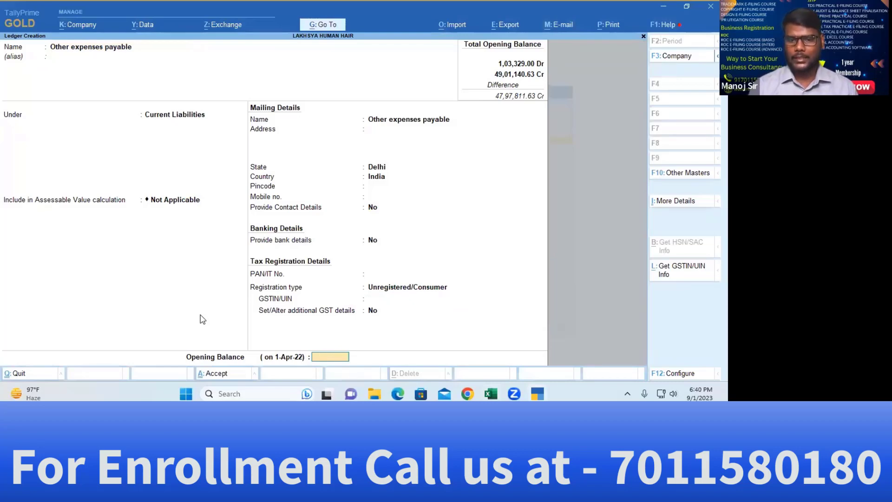
key(alt+Tab)
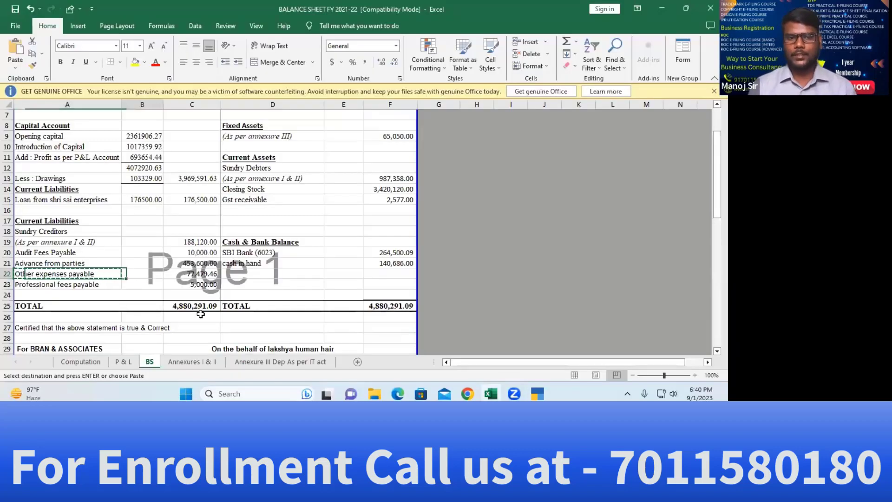
key(alt+Tab)
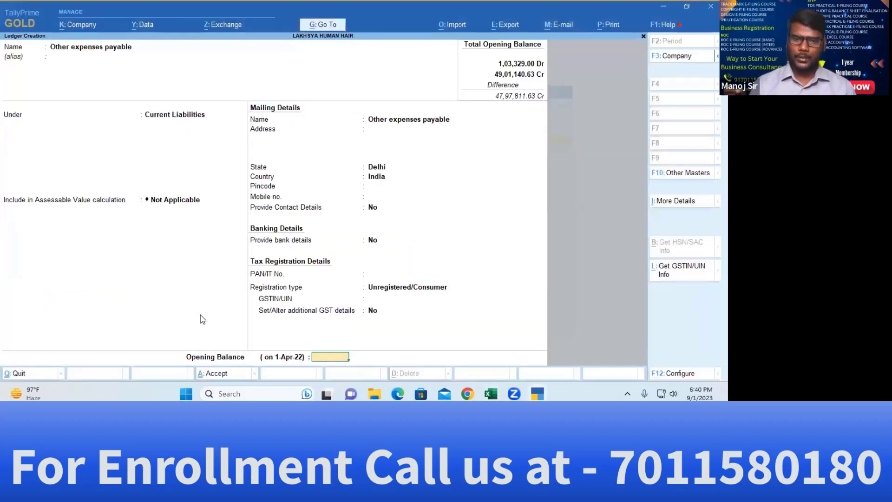
key(ctrl+alt+v)
key(Return)
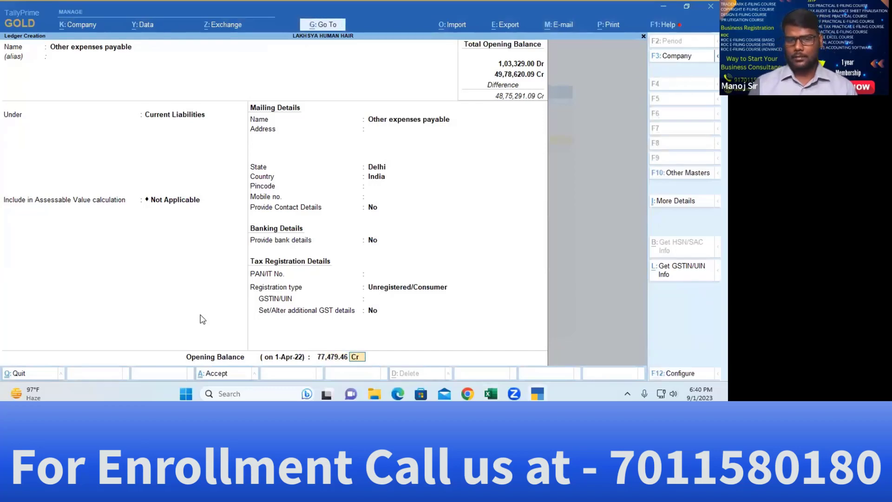
key(Return)
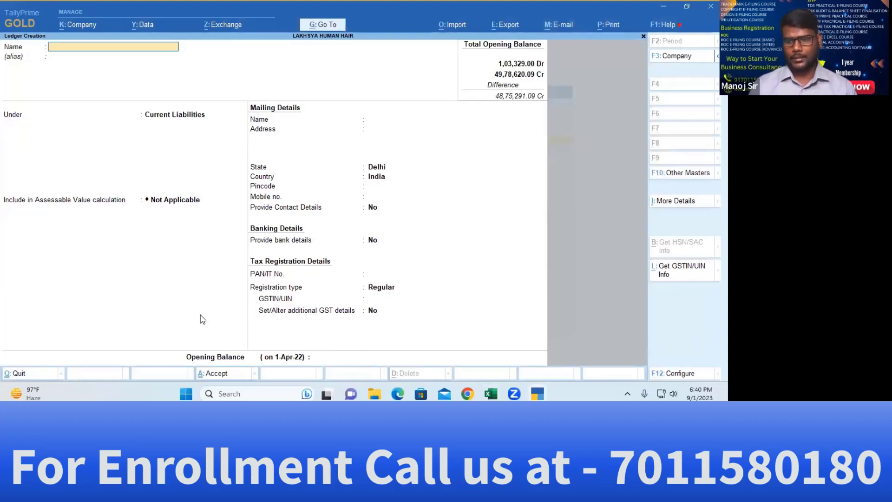
Copy 'Professional fees payable' from the Excel sheet and paste it as the ledger name
key(alt+Tab)
key(Down)
key(Left)
key(Left)
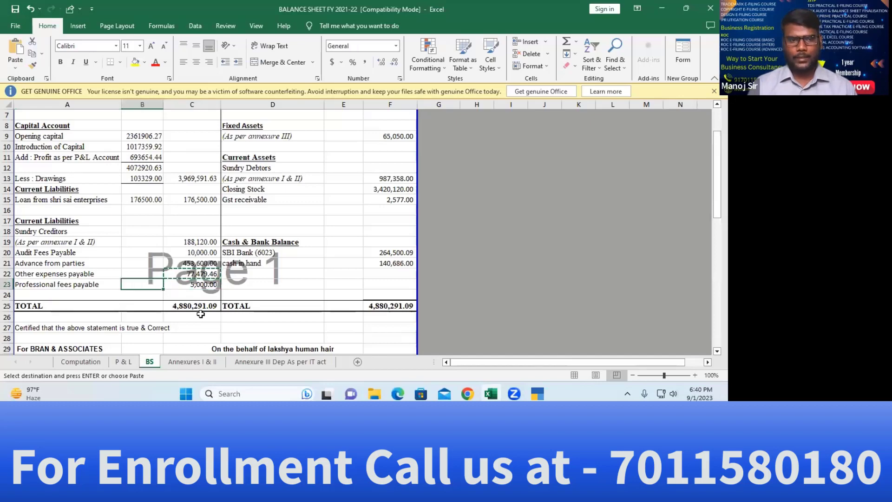
key(ctrl+c)
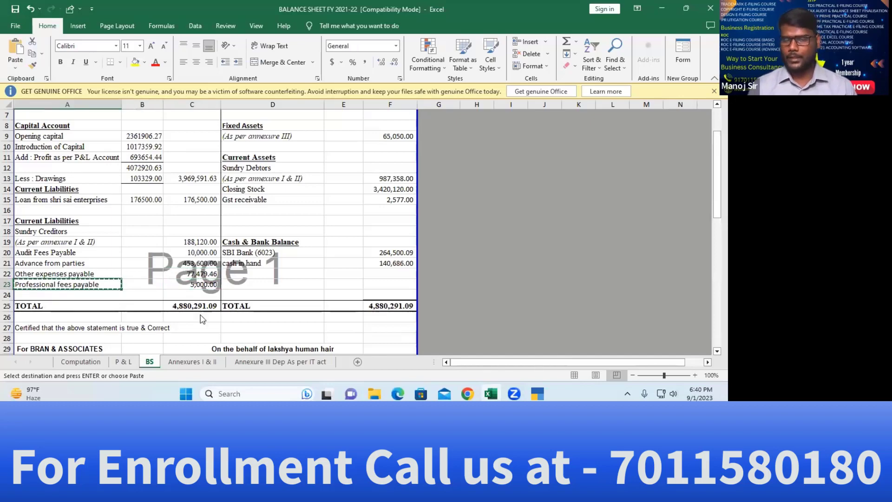
key(alt+Tab)
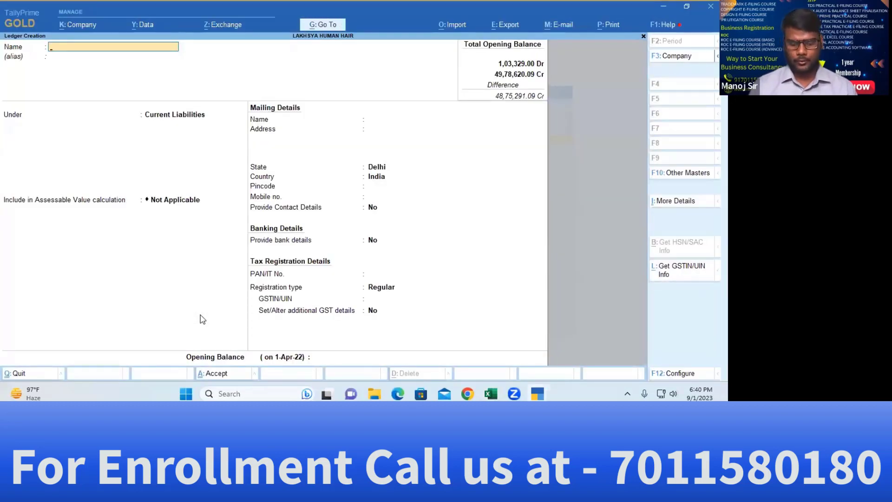
key(ctrl+alt+v)
Keep the default group and set registration type to Unregistered/Consumer
key(Return)
key(Return)
key(Return)
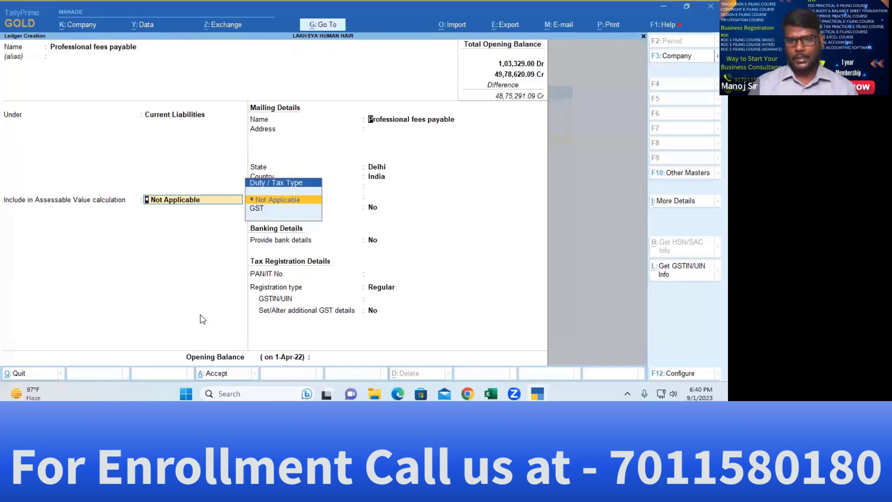
key(Return)
key(Return)
key(Return)
key(Return)
key(Return)
key(Return)
key(Return)
key(Return)
key(Return)
key(Return)
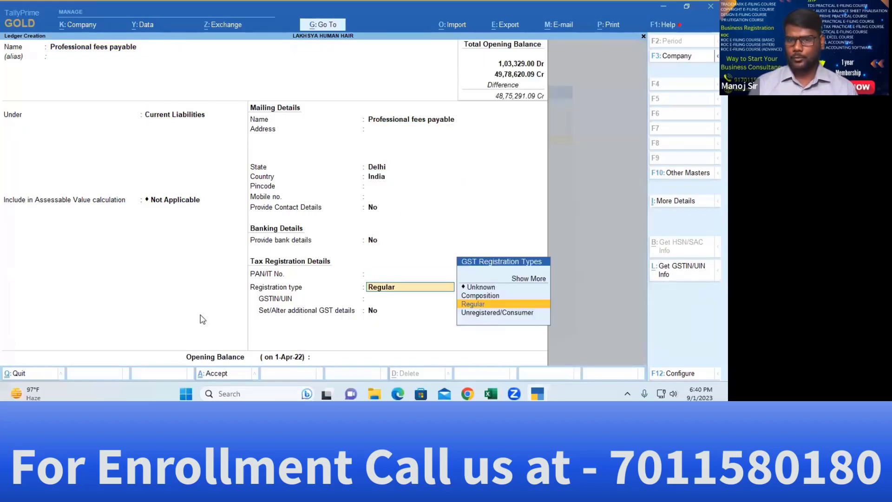
key(Down)
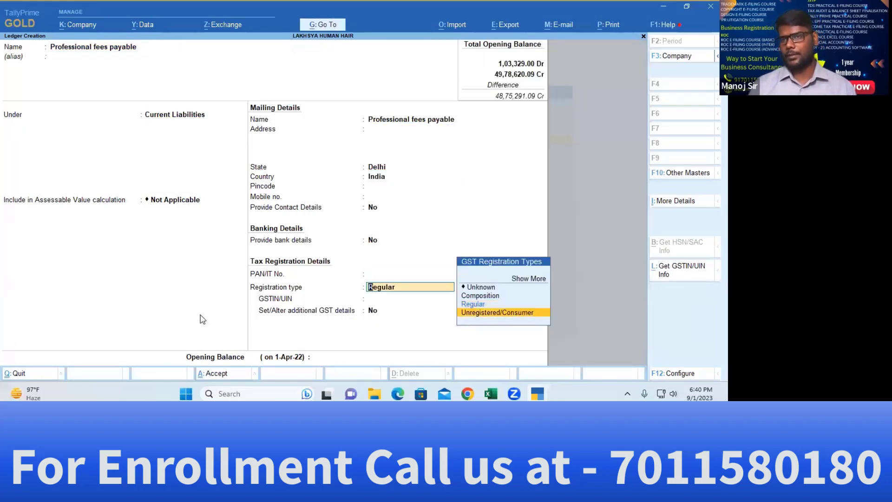
key(Return)
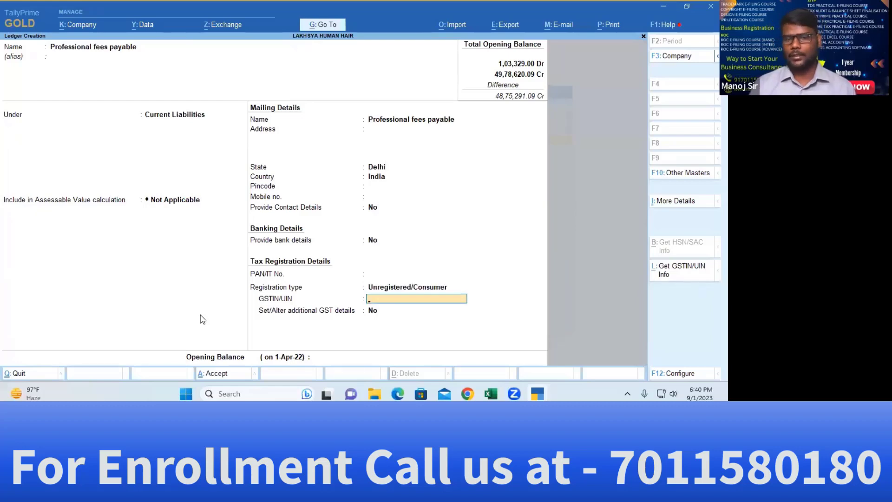
key(Return)
key(Return)
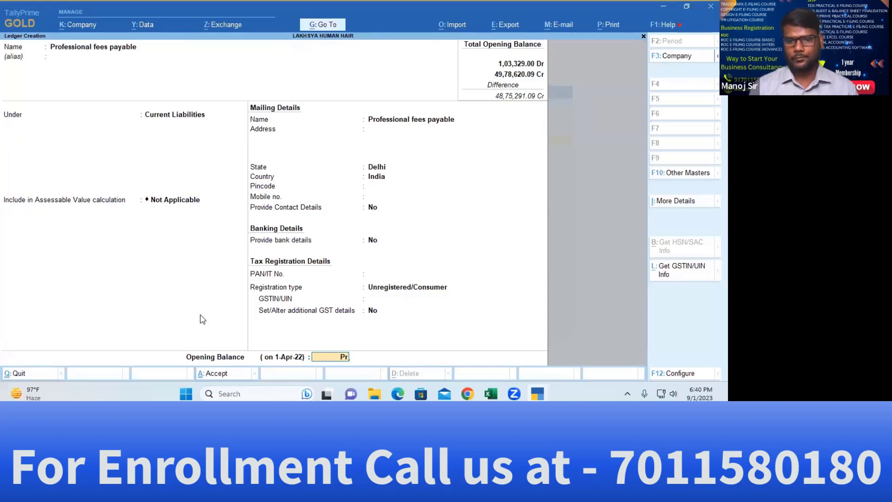
Enter a 5,000.00 Cr opening balance, save, and return to the Gateway of Tally
key(alt+Tab)
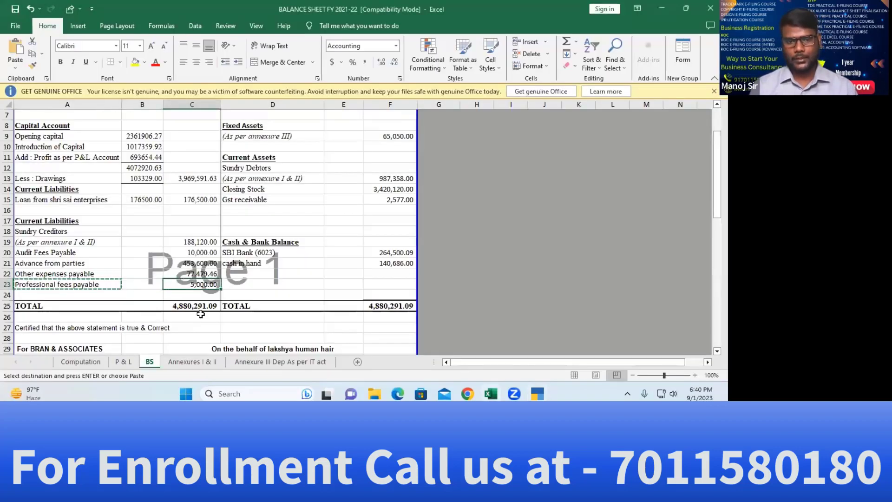
key(alt+Tab)
key(ctrl+v)
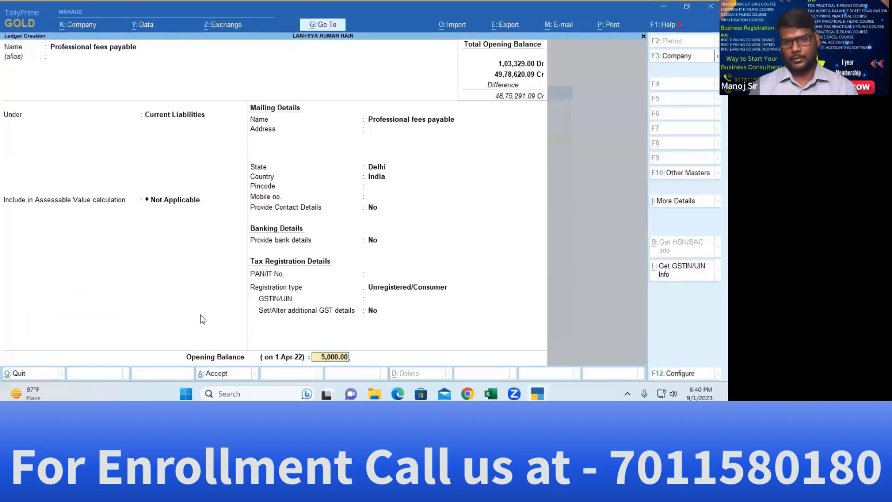
key(Return)
key(Return)
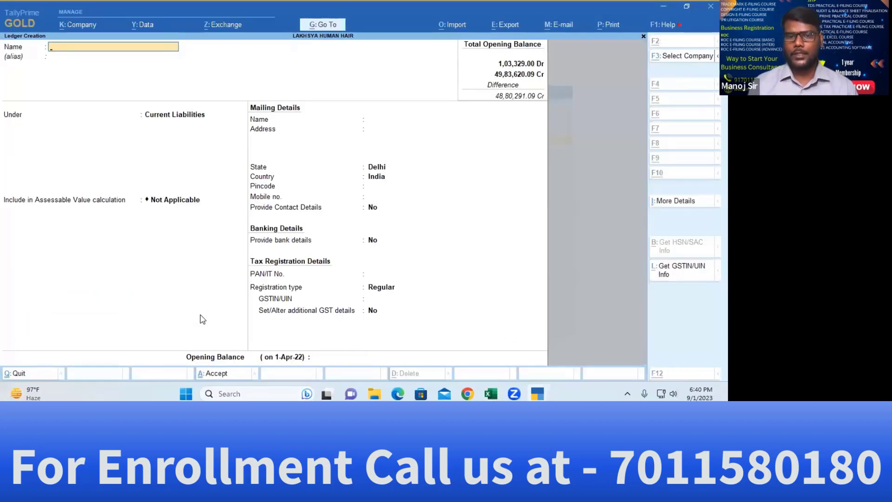
key(alt+Tab)
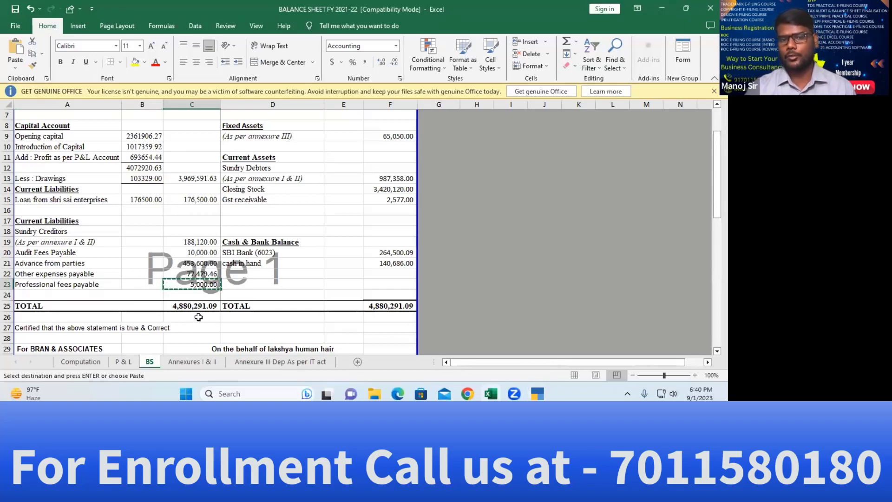
key(alt+Tab)
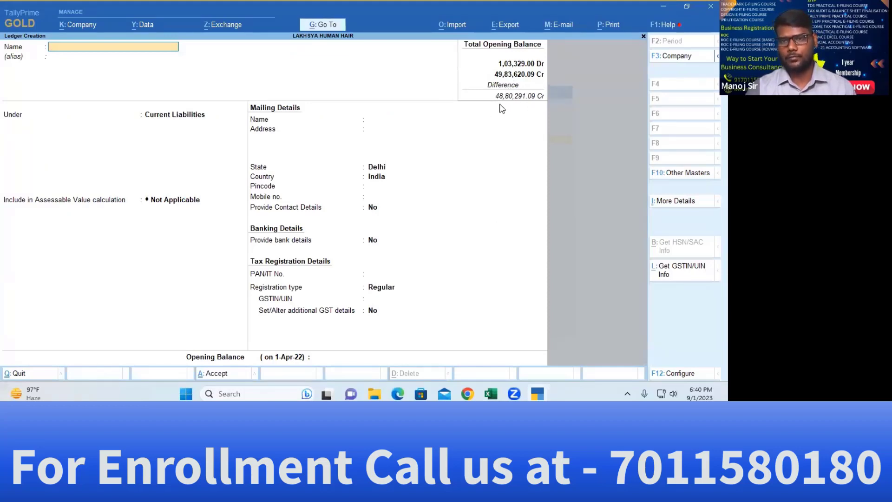
key(alt+Tab)
key(alt+Tab)
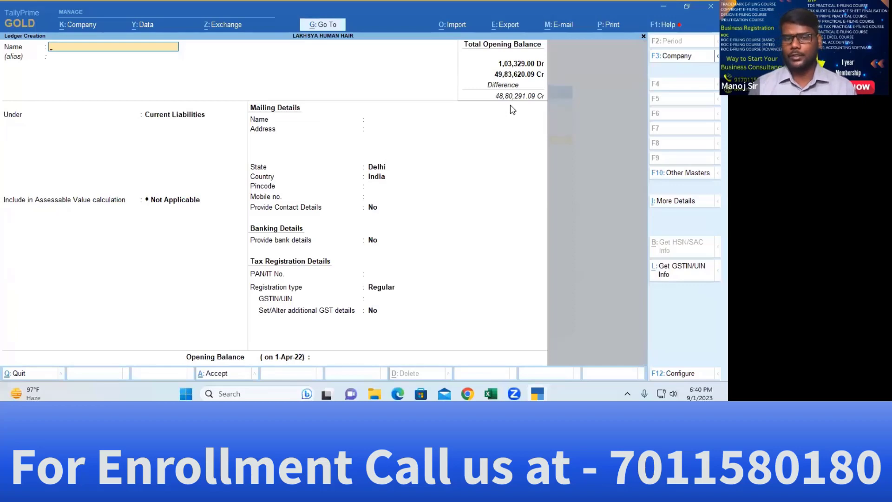
key(Escape)
key(Return)
Review the existing ledger list and the Balance Sheet liabilities down to Profit & Loss A/c
key(Escape)
key(Escape)
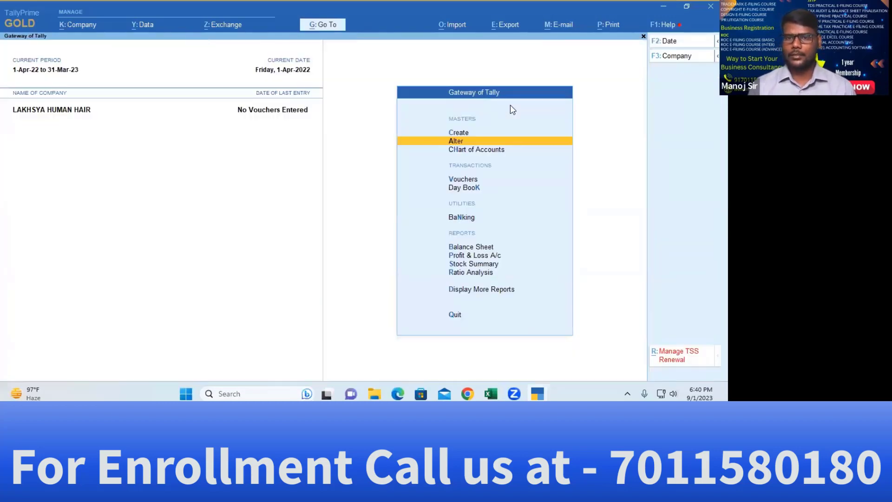
key(Return)
key(Down)
key(Return)
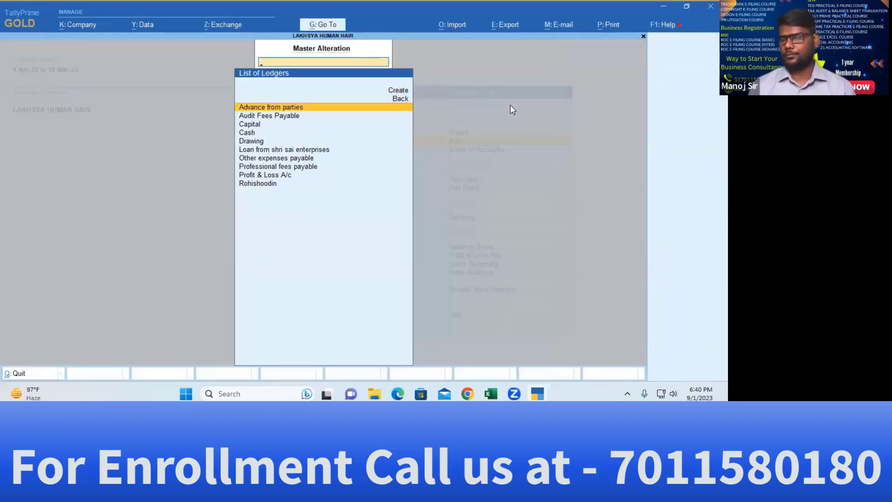
key(Escape)
key(Escape)
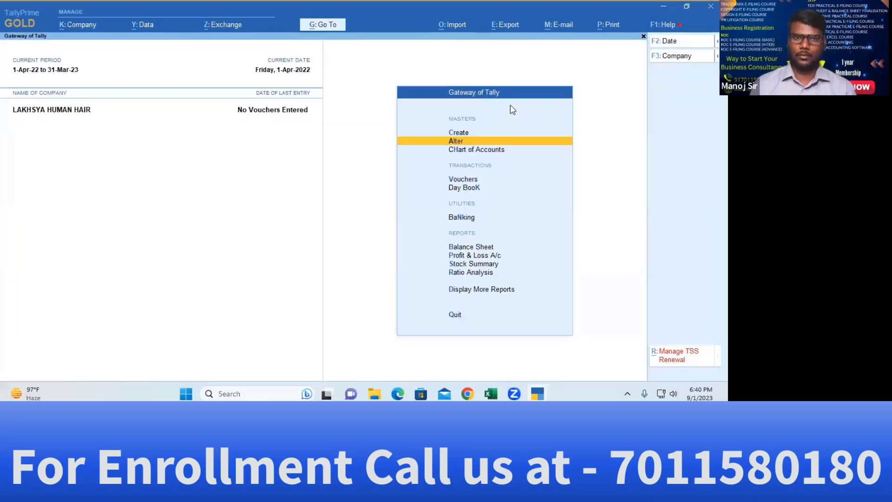
key(Down)
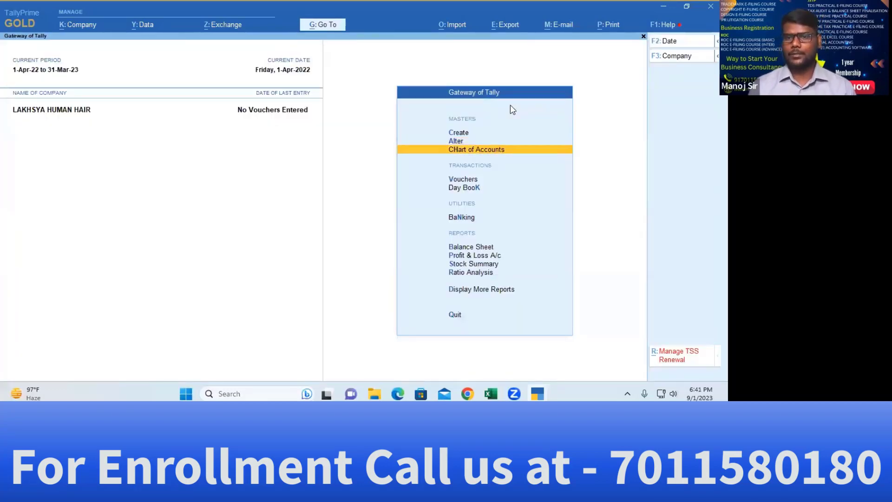
key(Down)
key(Down)
key(Down)
key(Down)
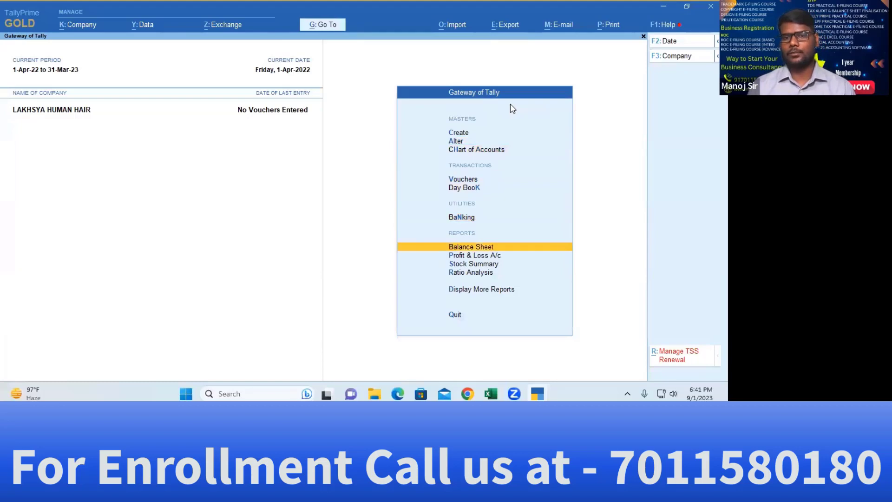
key(Return)
key(Down)
key(Down)
key(Down)
key(Down)
key(Down)
key(Down)
key(Down)
key(Down)
key(Down)
key(Down)
key(Down)
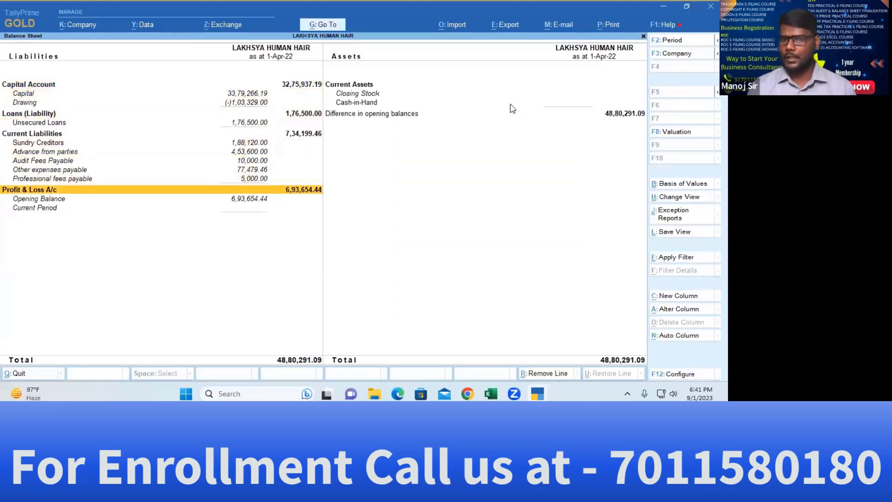
key(Escape)
key(Escape)
key(Escape)
Open the Multi Ledger Alteration of all ledgers from the Chart of Accounts
key(Return)
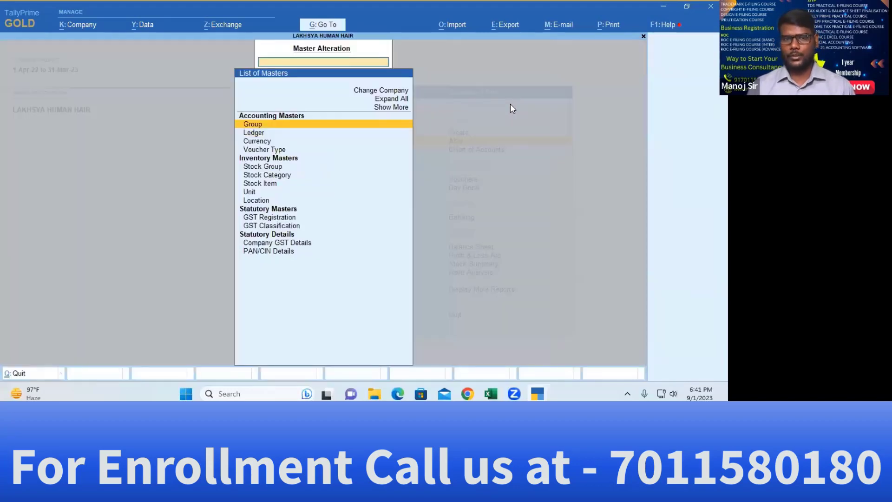
key(Down)
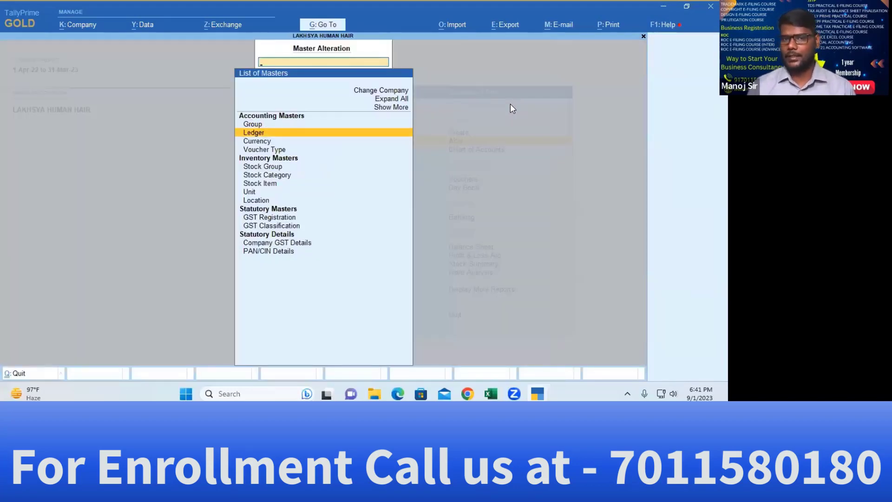
key(Escape)
key(Down)
key(Return)
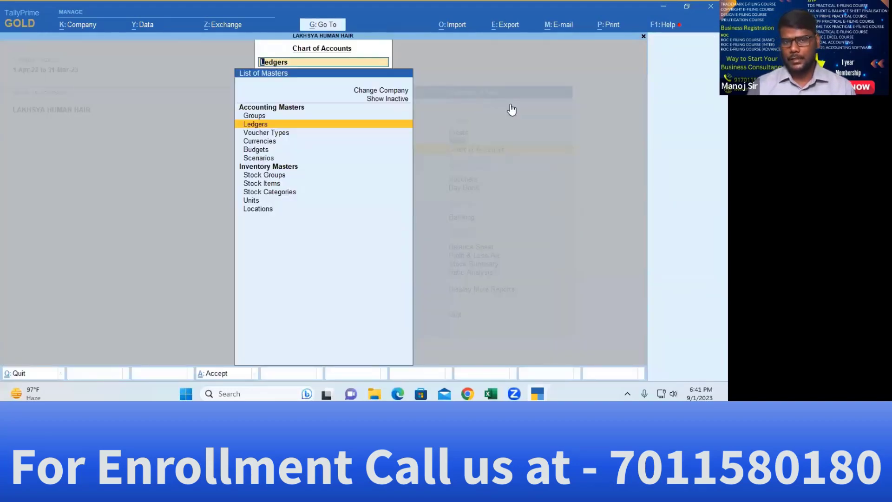
key(Return)
key(alt+h)
key(Down)
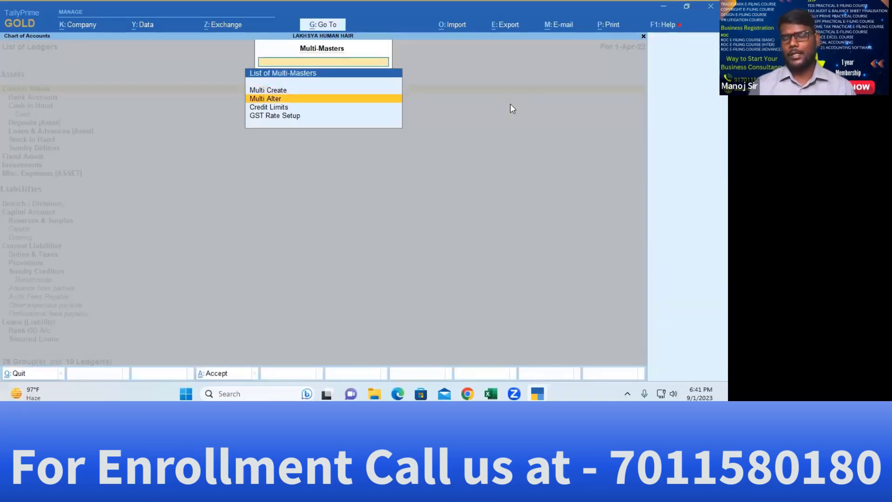
key(Return)
key(Return)
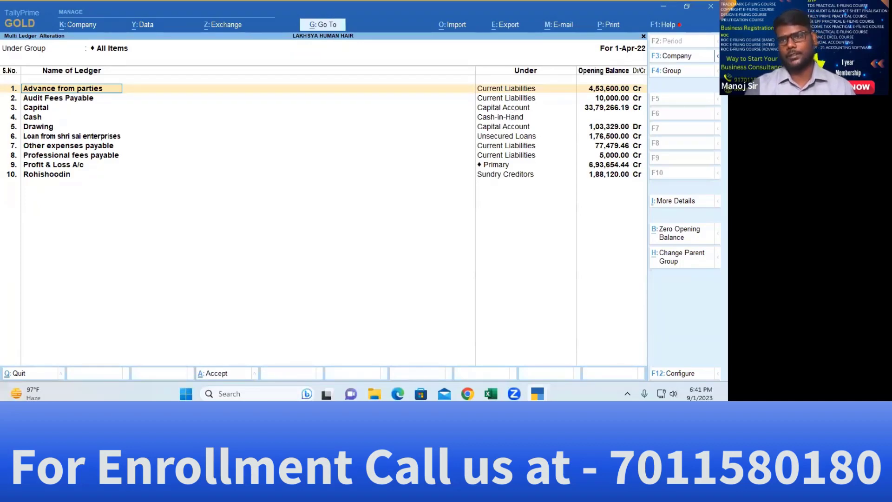
Quit the bulk ledger alteration without saving and back out to the Gateway
key(Escape)
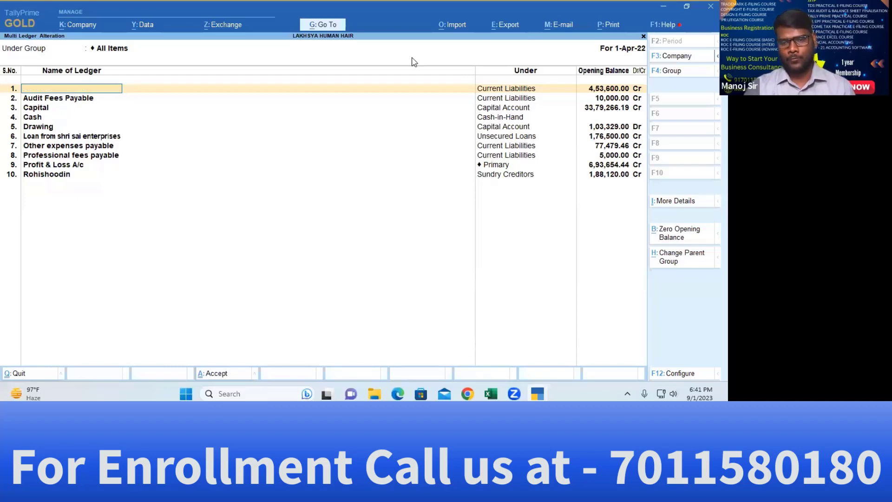
key(Escape)
key(y)
key(Escape)
key(Escape)
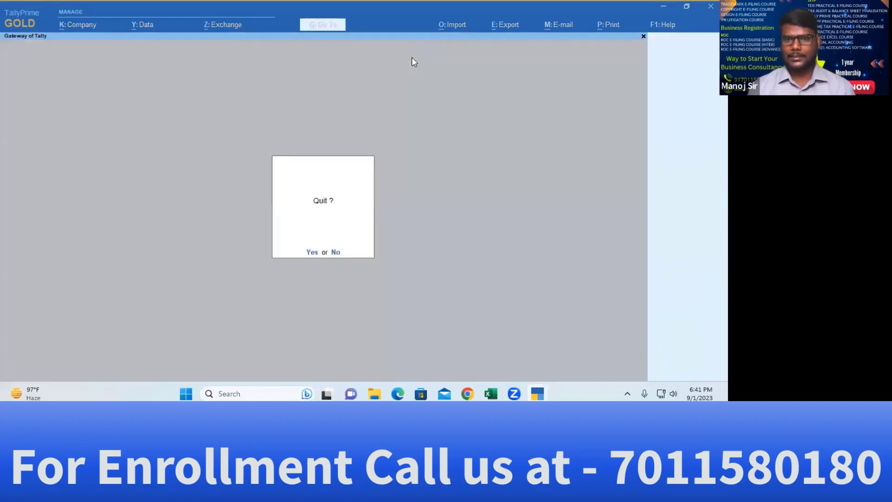
key(Escape)
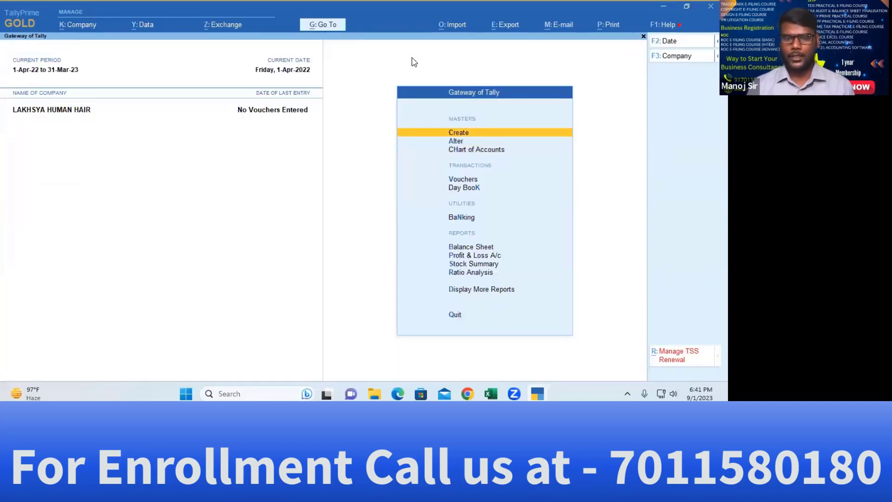
Stay in the company and browse the Create and Alter master lists, viewing existing ledgers
key(Down)
key(Up)
key(Return)
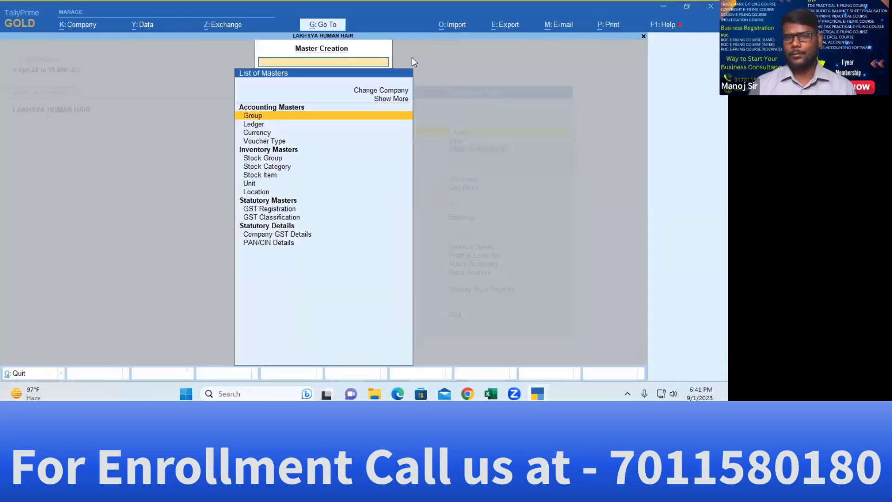
key(Escape)
key(Down)
key(Return)
key(Up)
key(Up)
key(Down)
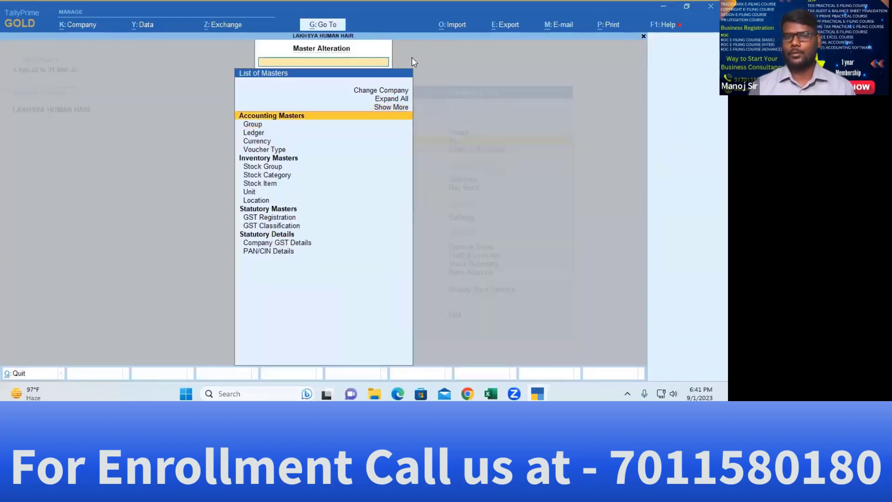
key(Down)
key(Down)
key(Return)
key(Escape)
key(Escape)
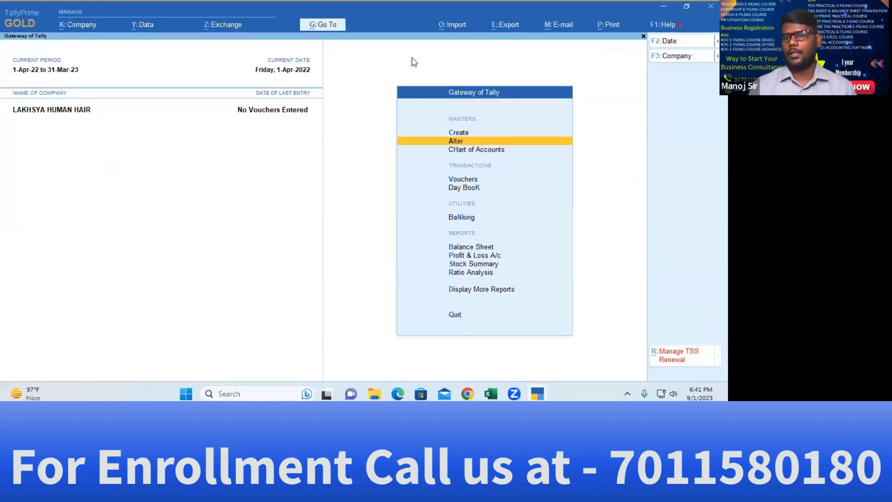
key(Up)
Open a blank Ledger Creation form and bring the Excel balance sheet forward
key(Return)
key(Down)
key(Return)
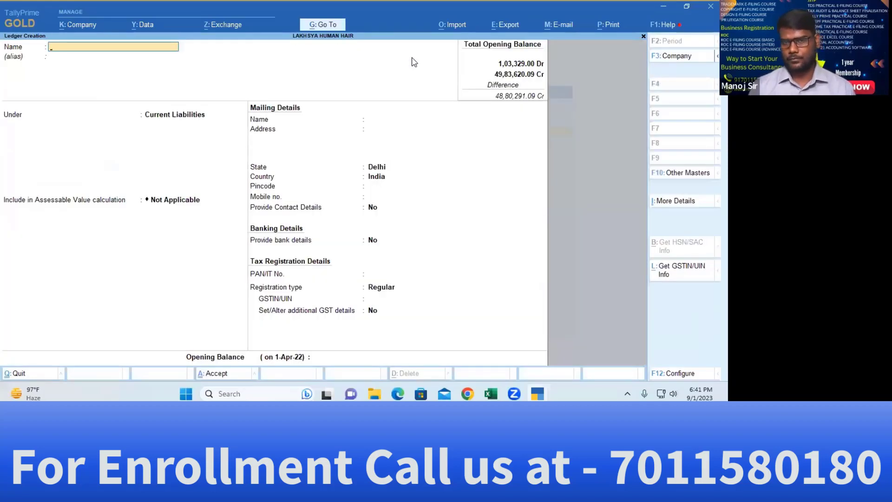
key(alt+Tab)
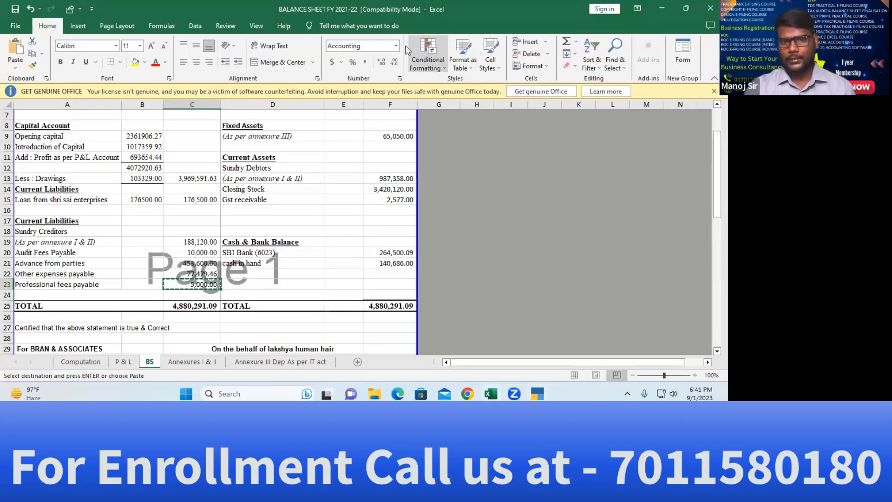
In the Annexure III Dep As per IT act sheet, locate Furniture & Fixture (27,930.00) and Laptop
scroll(247, 209, up, 2)
click(241, 203)
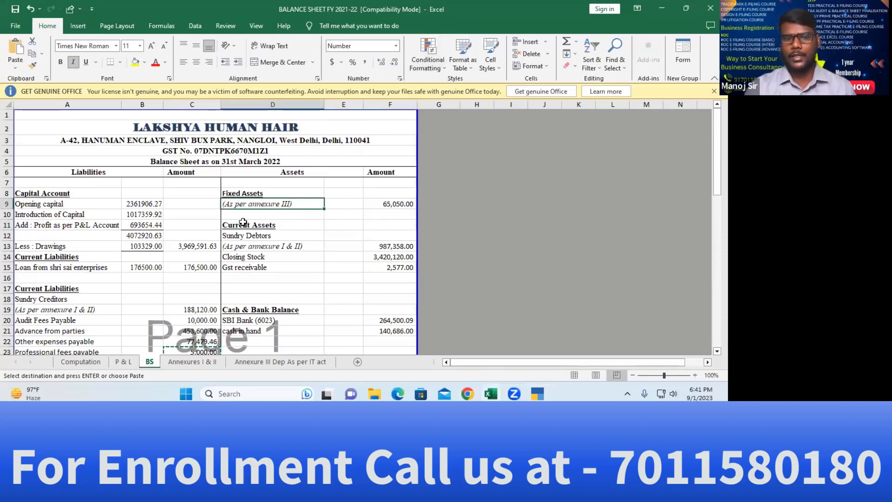
click(281, 362)
click(63, 229)
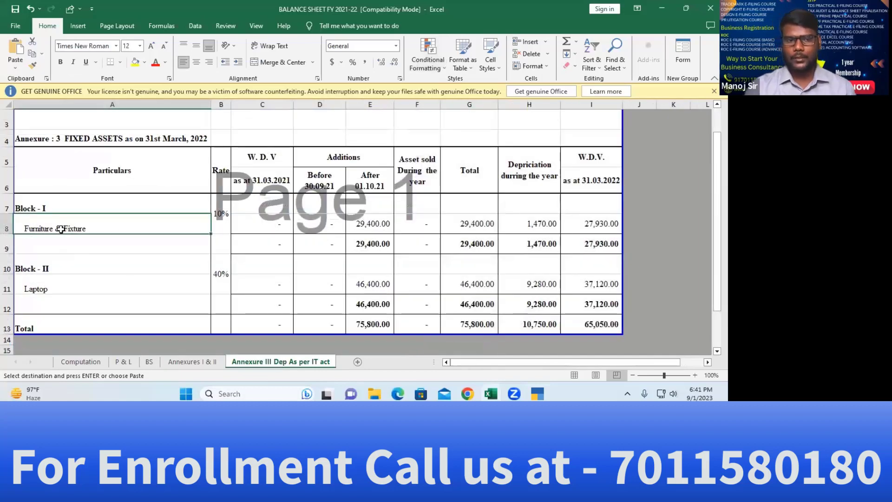
click(60, 292)
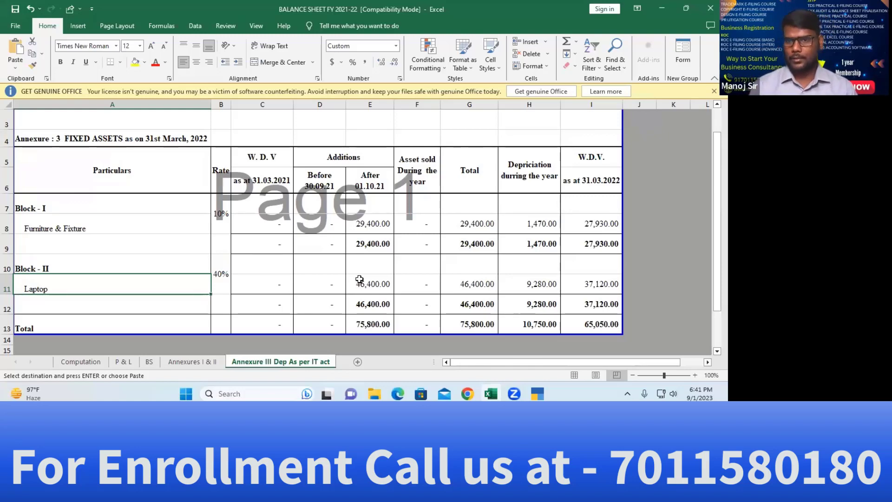
click(591, 226)
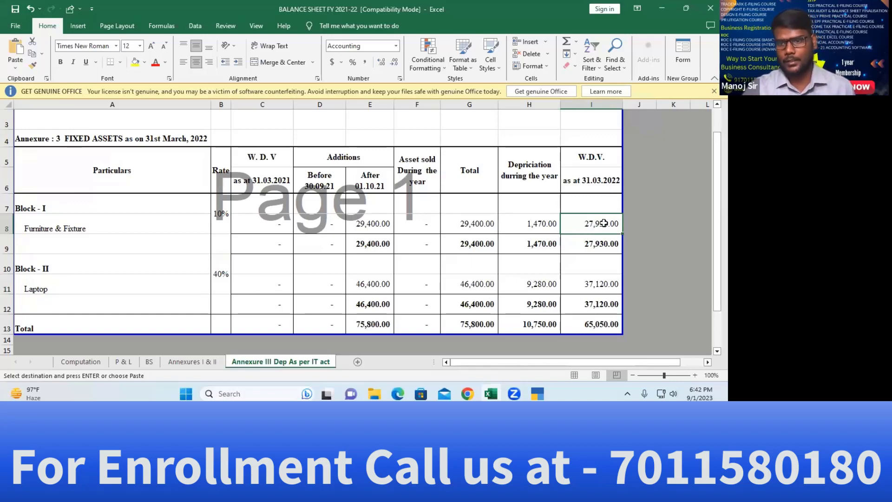
click(115, 231)
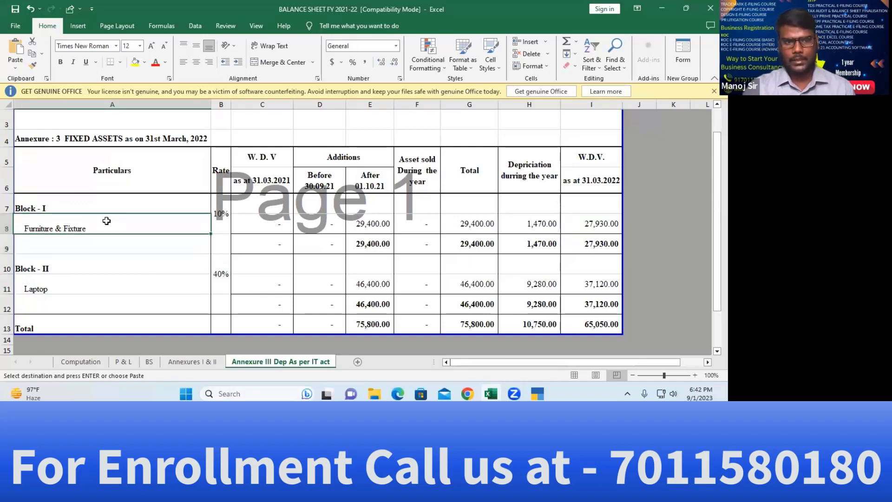
Create a ledger named 'Furniture & Fixture' under Fixed Assets
key(ctrl+c)
key(alt+Tab)
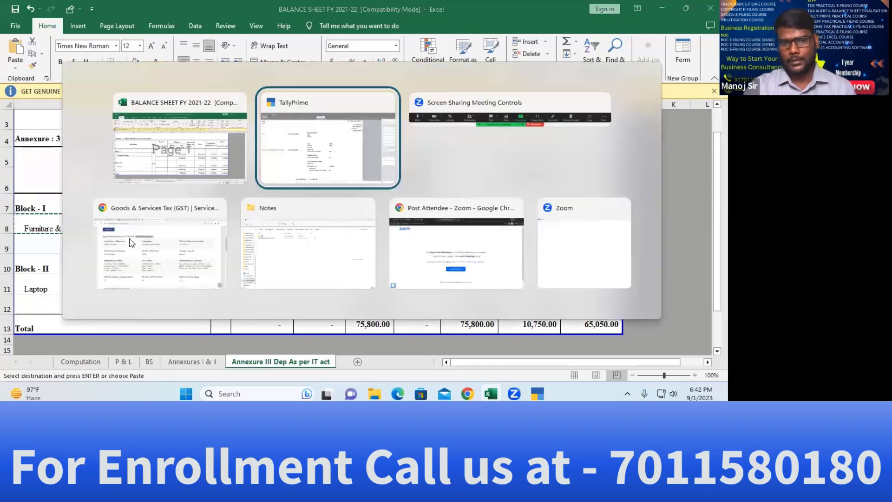
key(ctrl+v)
key(Return)
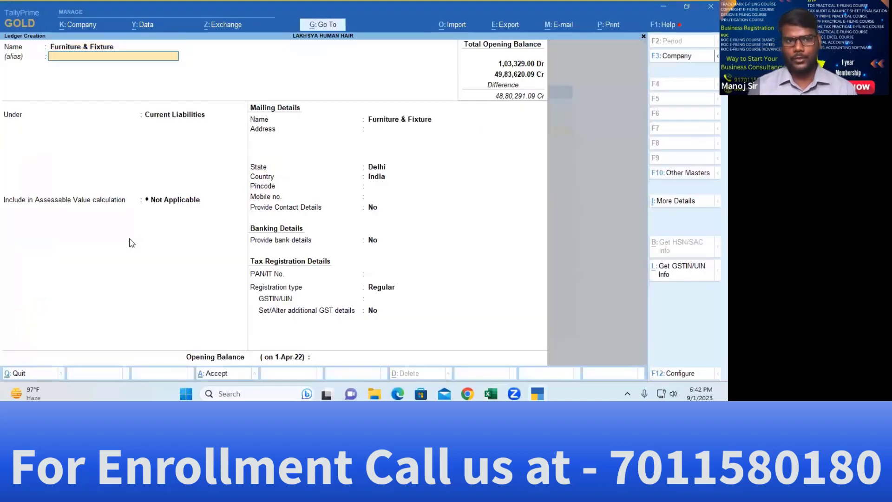
key(Return)
text(Fi)
key(Return)
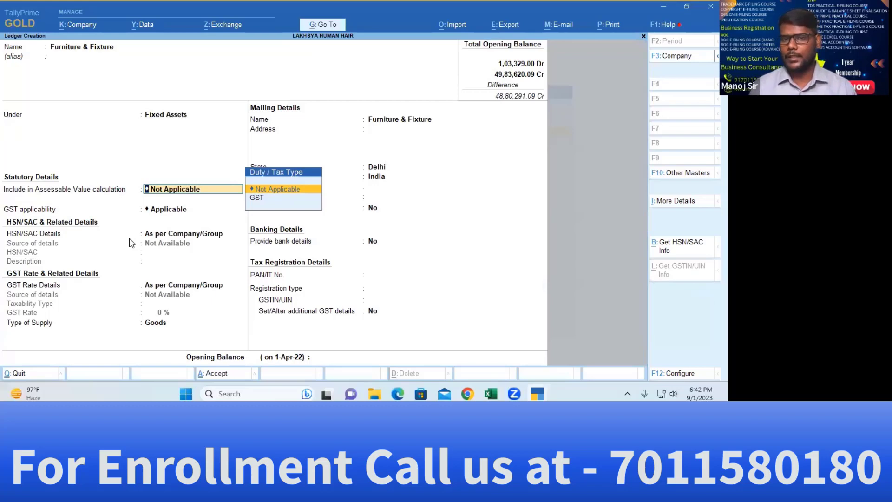
Settle assessable value calculation on Not Applicable after trying GST
key(Down)
key(Return)
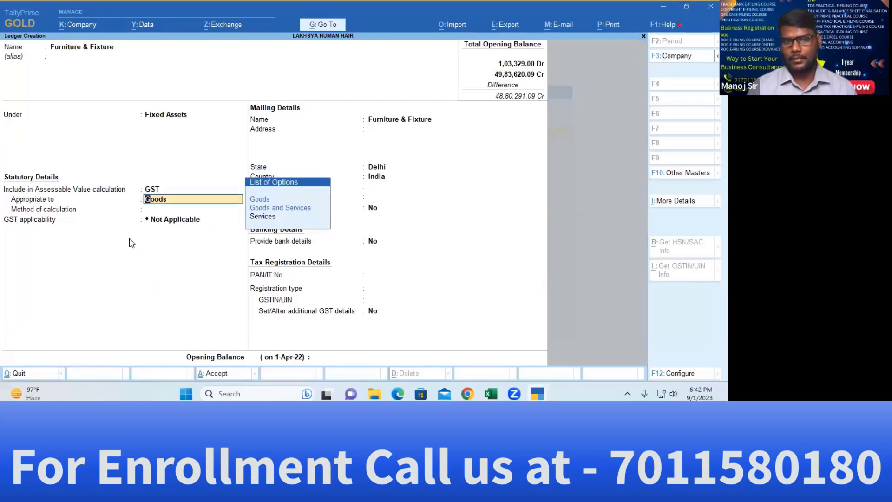
key(BackSpace)
key(Up)
key(Return)
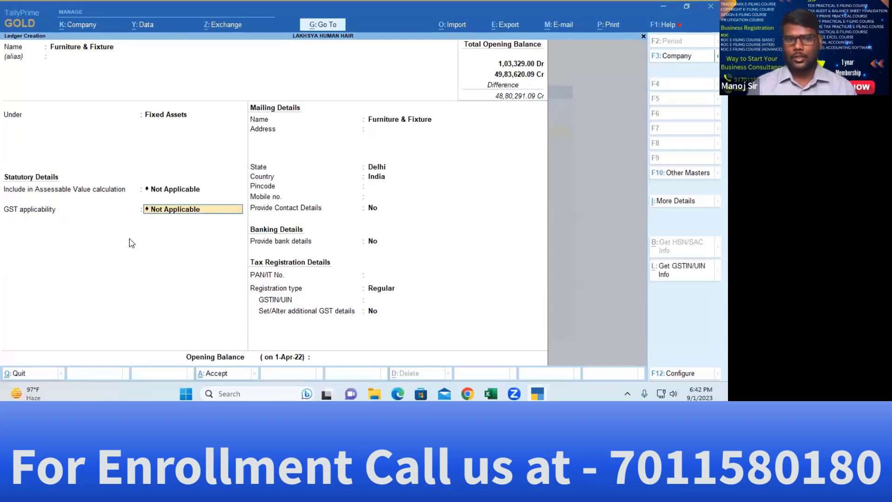
key(Return)
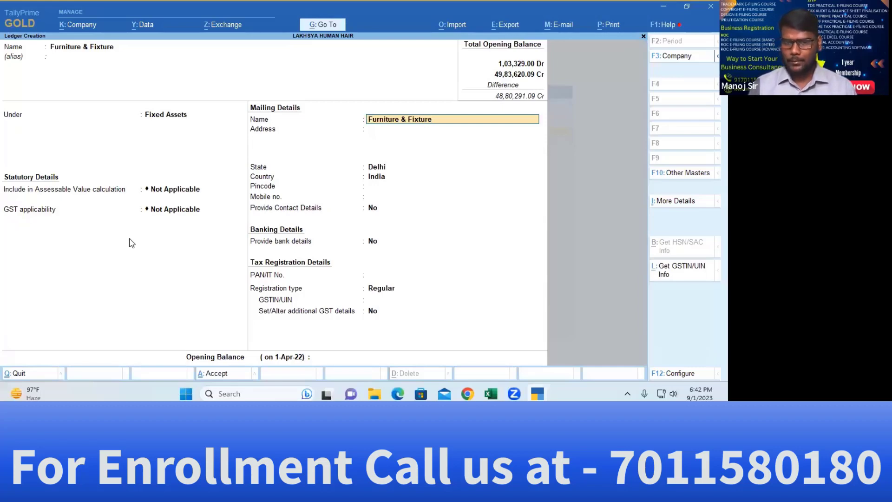
key(BackSpace)
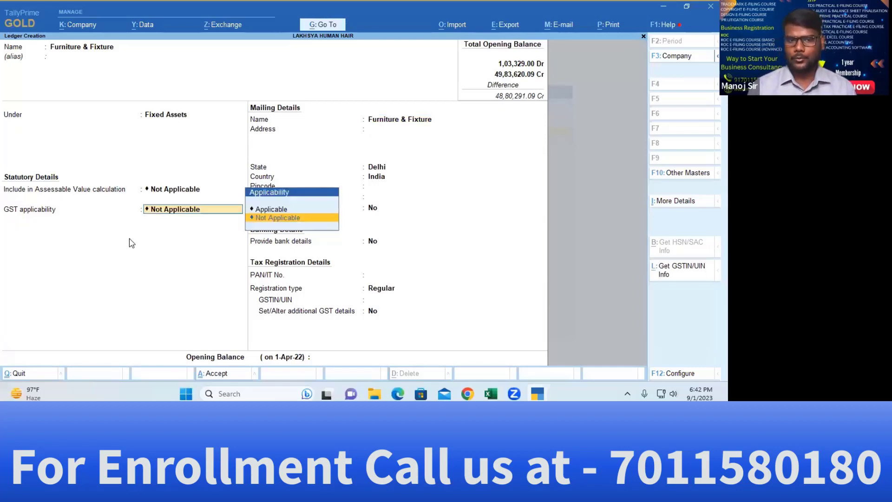
key(BackSpace)
key(Down)
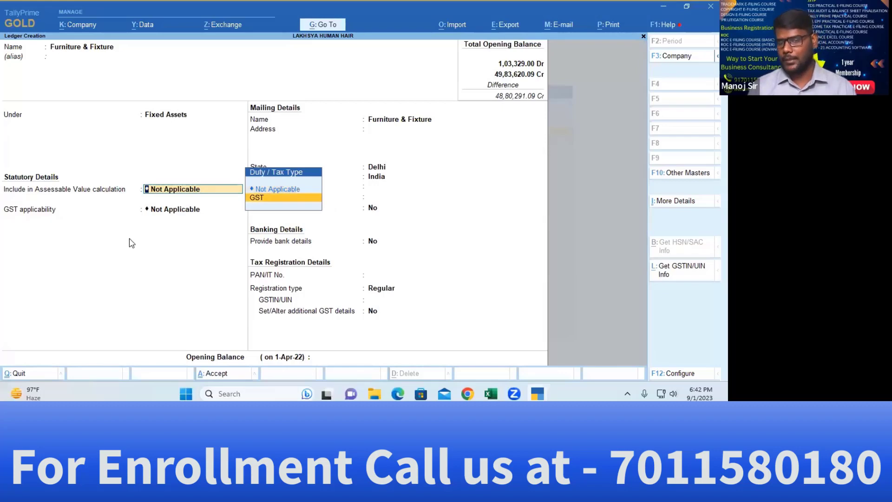
key(Up)
key(Return)
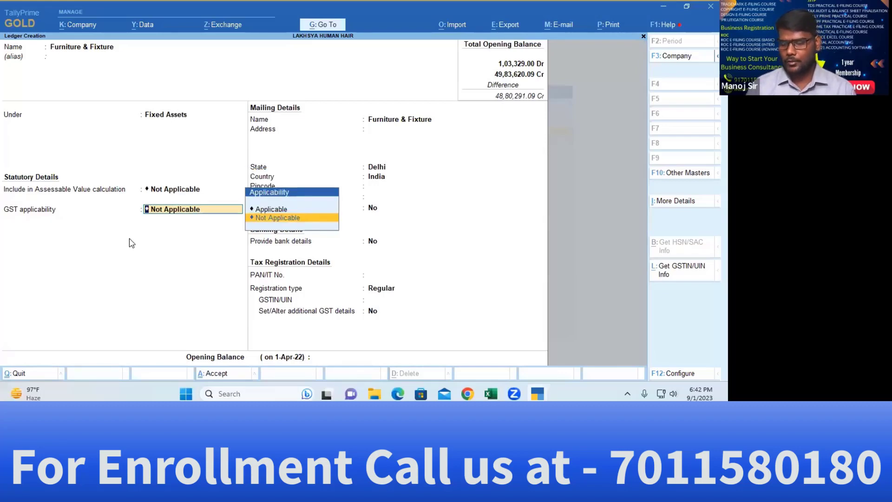
Try GST assessable value, apportioned to Goods and calculated on quantity
key(BackSpace)
key(Down)
key(Return)
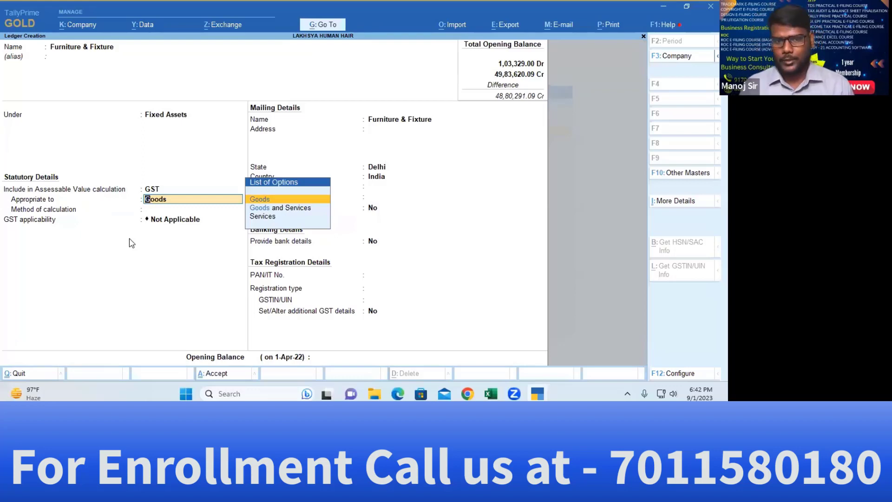
key(Down)
key(Down)
key(Up)
key(Up)
key(Return)
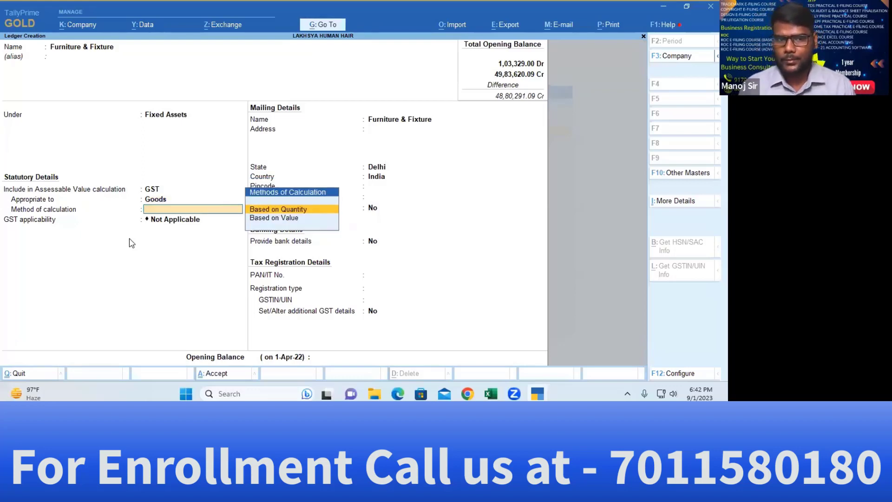
key(Return)
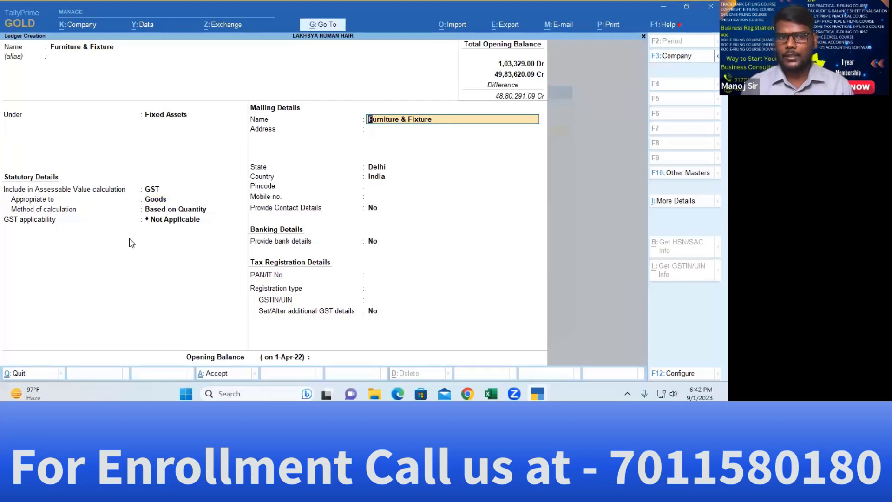
Revert assessable value and GST applicability both to Not Applicable
key(BackSpace)
key(BackSpace)
key(BackSpace)
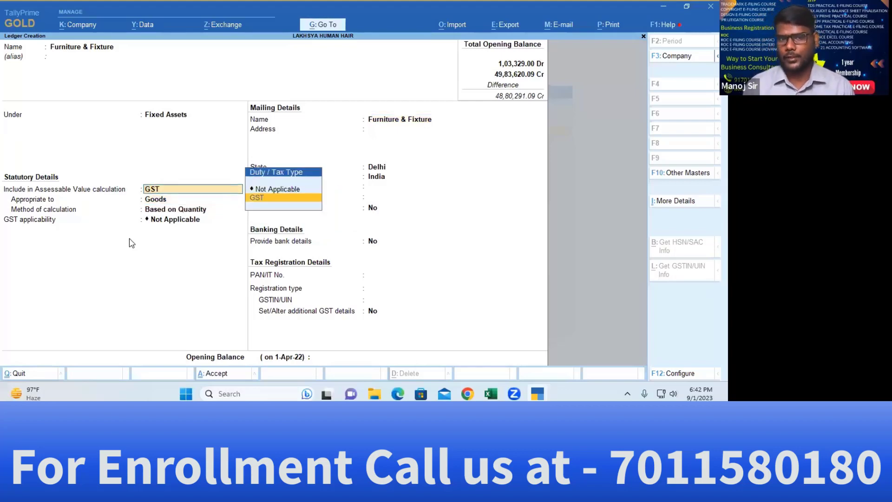
key(Up)
key(Return)
key(Up)
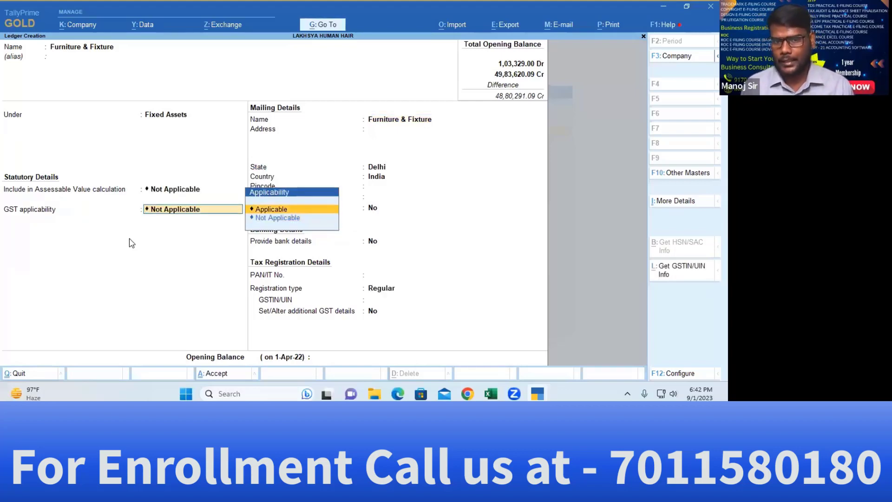
key(Return)
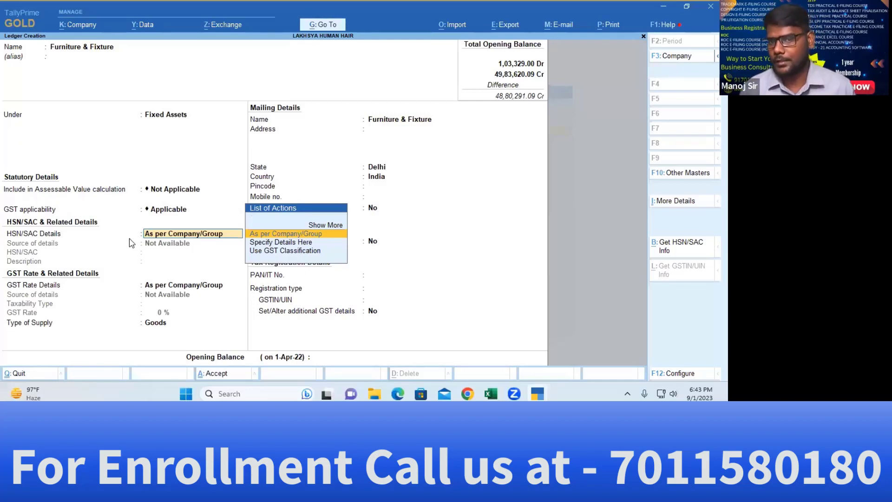
key(BackSpace)
key(BackSpace)
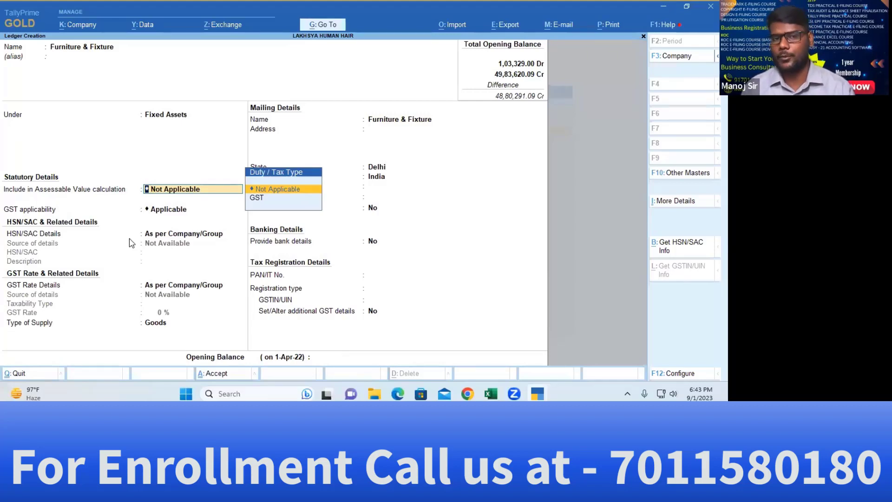
key(Return)
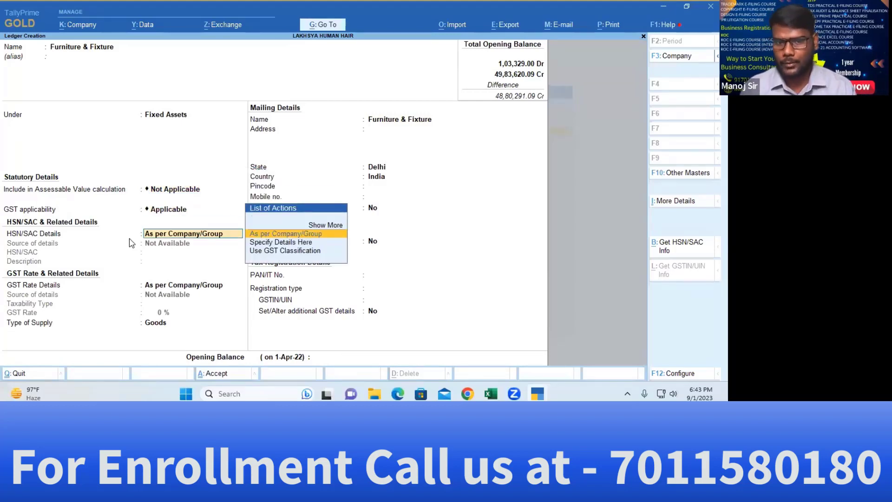
key(BackSpace)
key(Down)
key(Return)
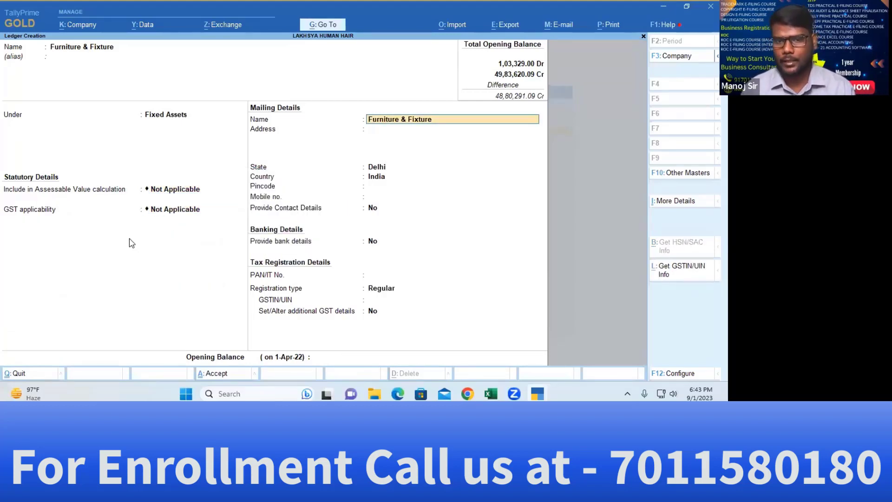
Set Unregistered/Consumer registration, enter a 27,930.00 Dr opening balance from Excel, and save
key(Return)
key(Return)
key(Return)
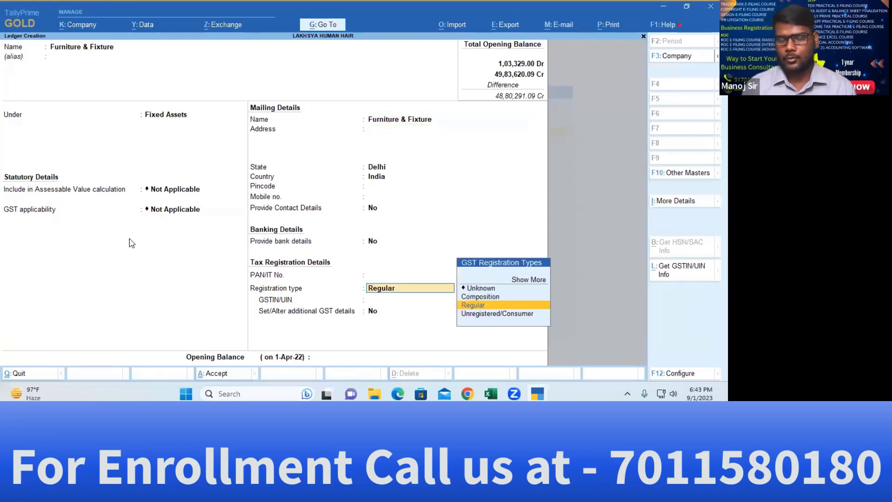
key(Down)
key(Return)
key(Return)
key(Return)
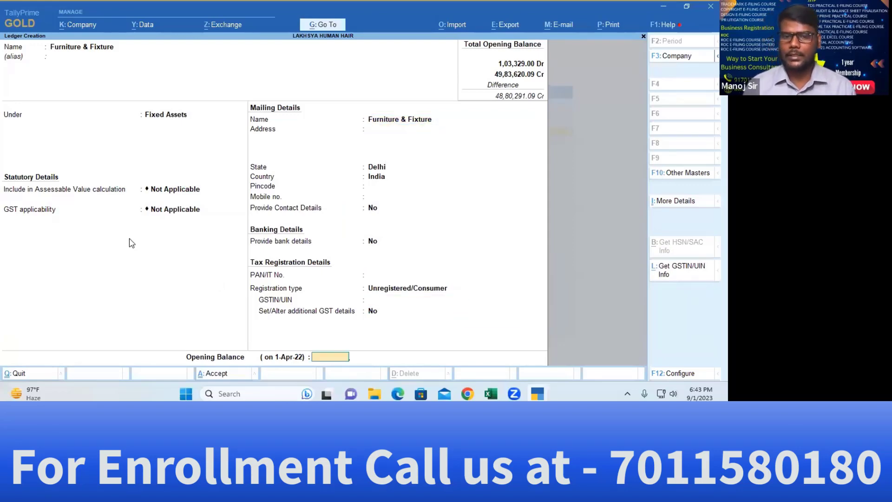
key(alt+Tab)
key(Right)
key(Right)
key(Right)
key(Right)
key(Right)
key(Right)
key(Right)
key(Right)
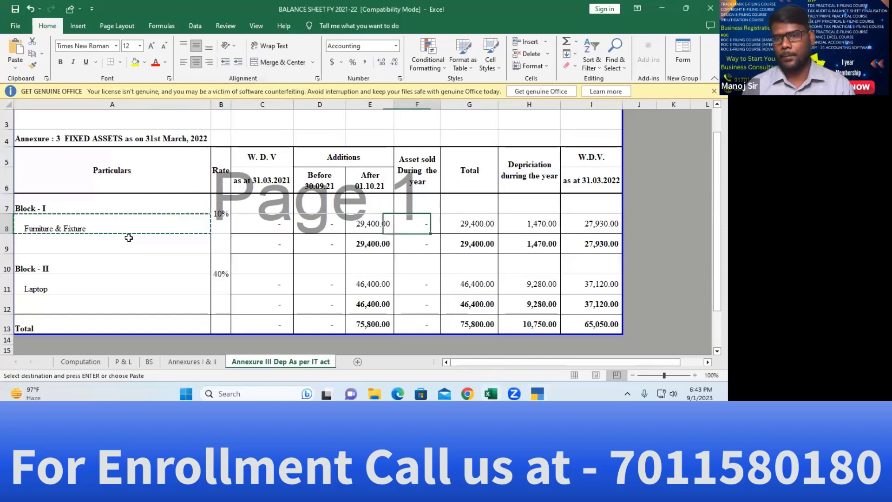
key(ctrl+c)
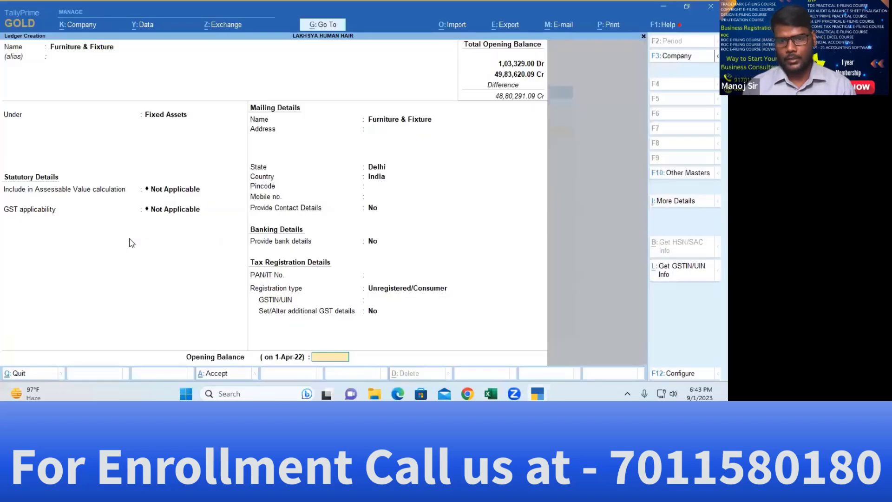
key(alt+Tab)
key(ctrl+alt+v)
key(Return)
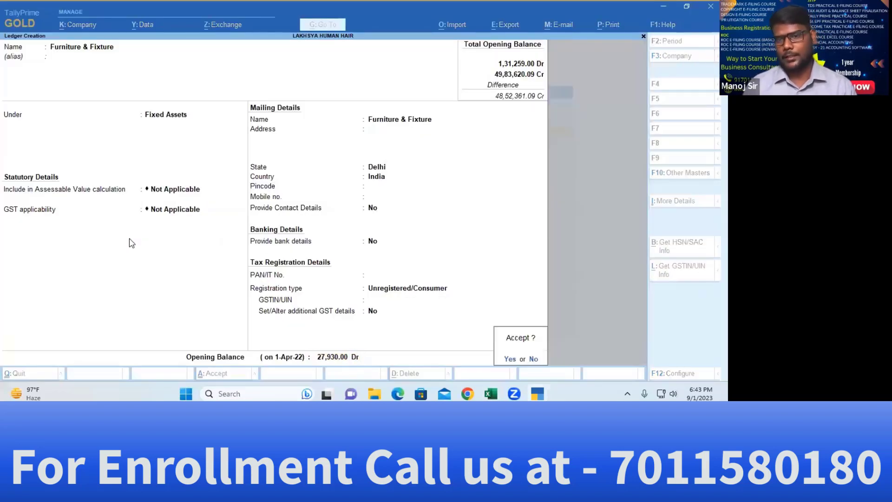
key(Escape)
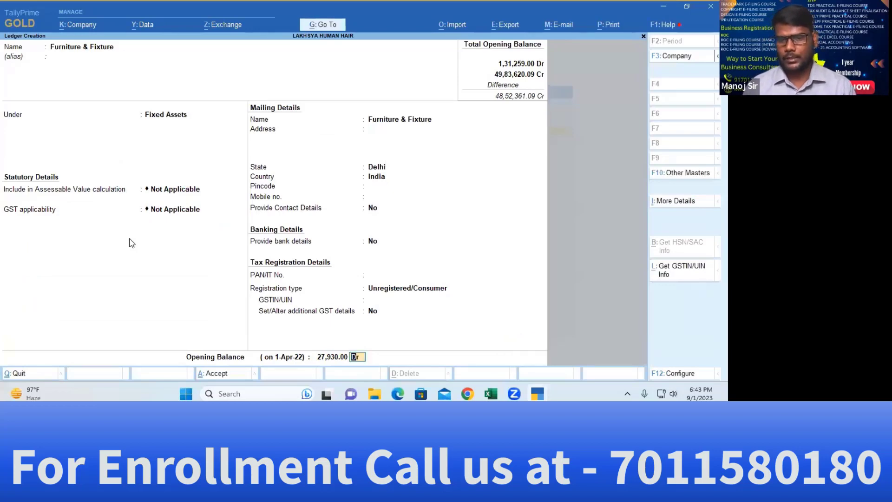
key(Return)
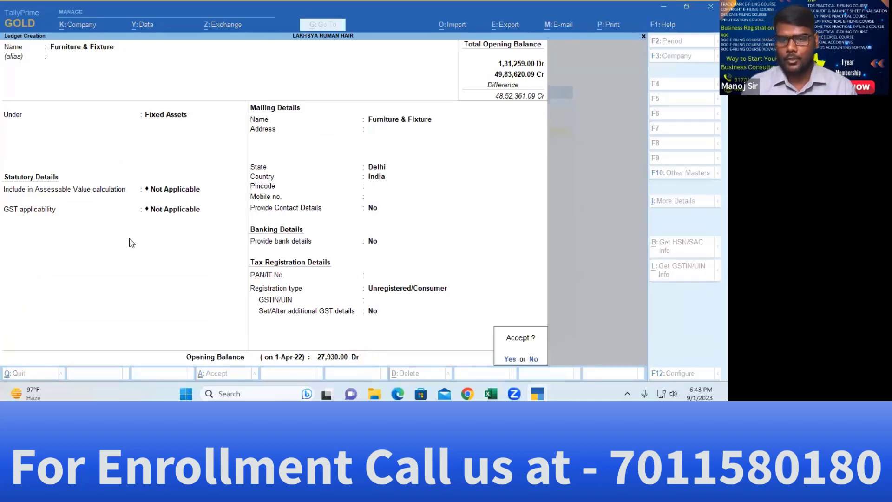
key(Return)
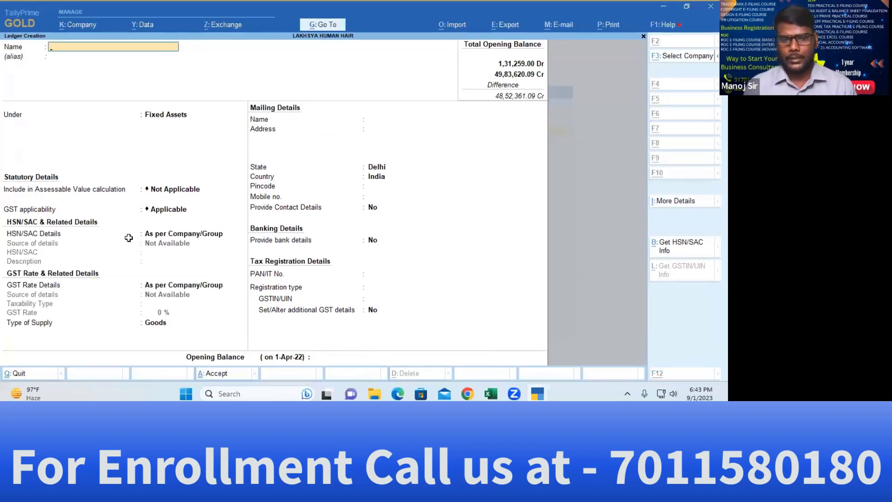
Copy 'Laptop' from Excel cell A11 into a new ledger under Fixed Assets
key(alt+Tab)
click(51, 285)
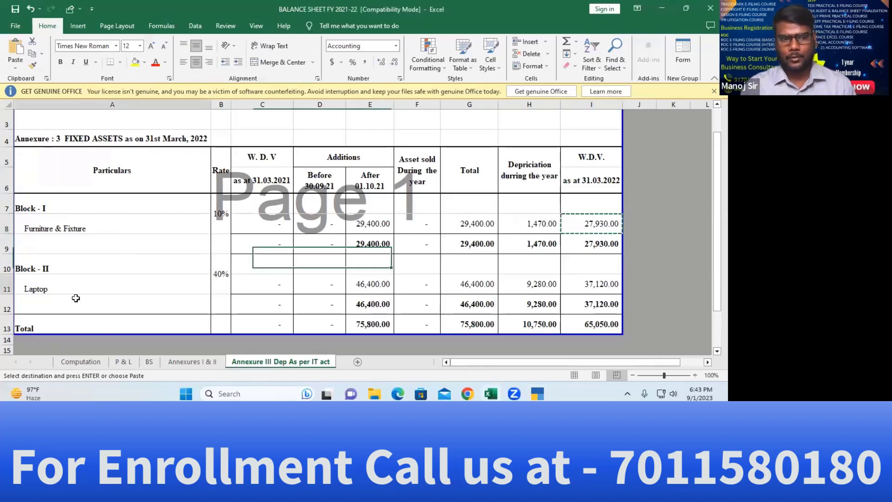
key(ctrl+c)
key(alt+Tab)
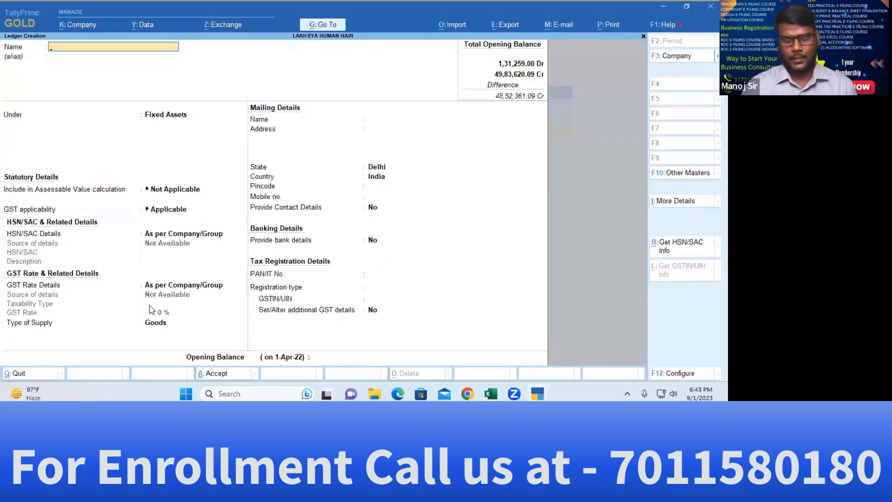
key(ctrl+v)
key(Return)
key(Return)
key(Return)
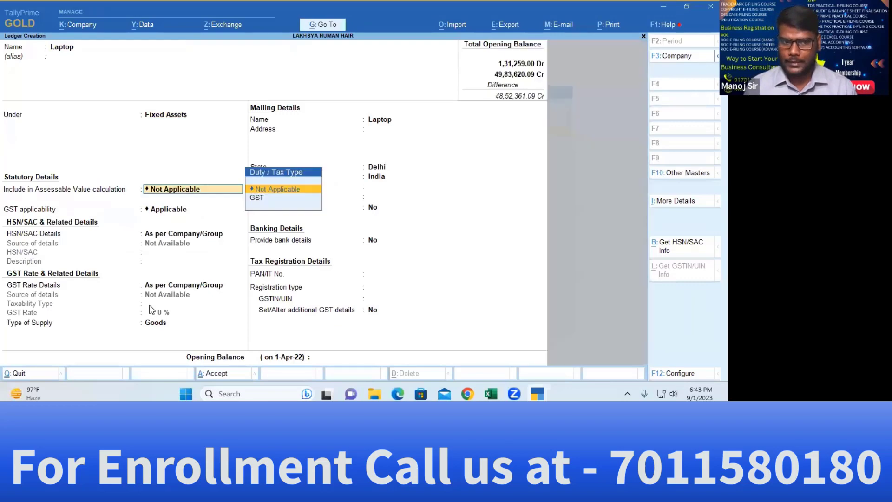
key(Return)
key(Return)
key(BackSpace)
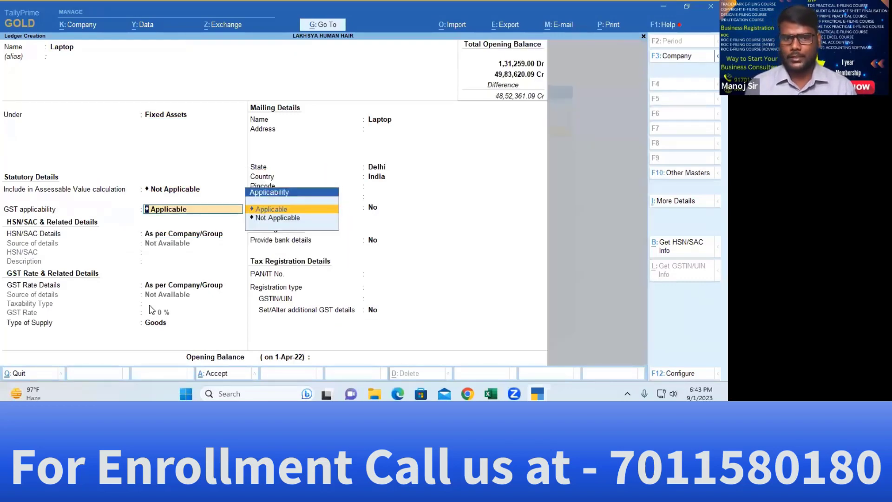
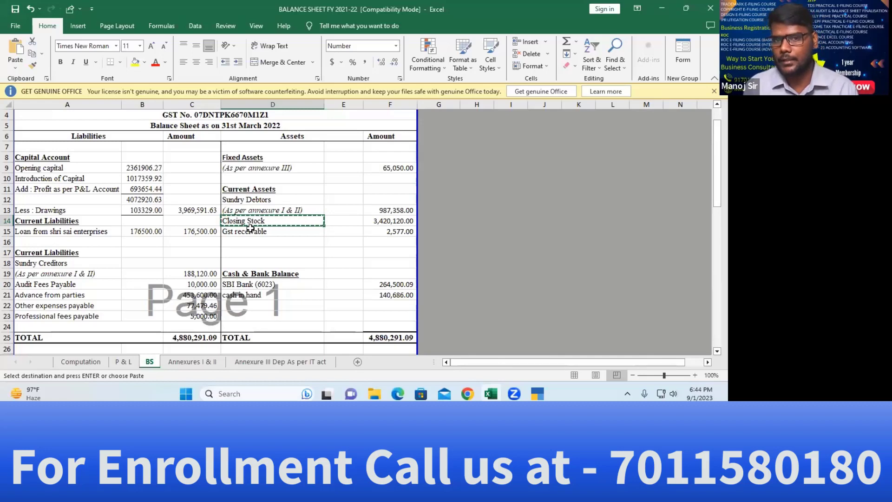
Name the new ledger Stock and place it under Stock-in-Hand
key(alt+Tab)
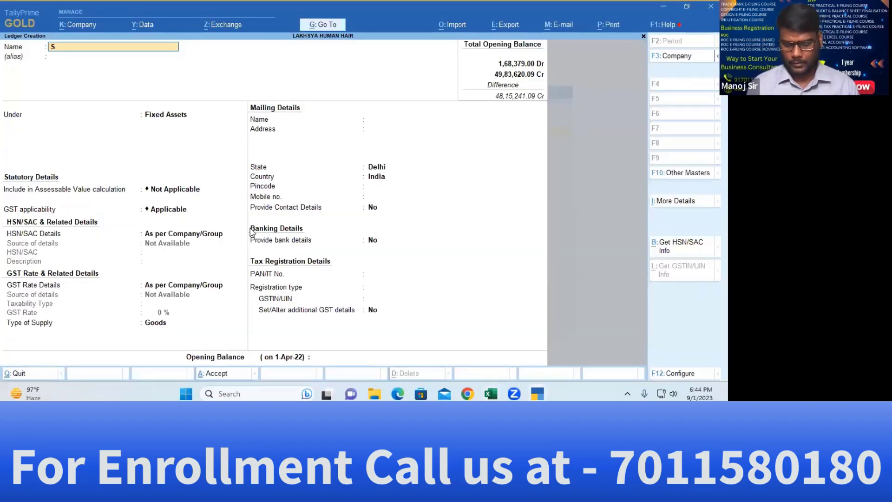
text(Sto)
key(Return)
key(Return)
key(Return)
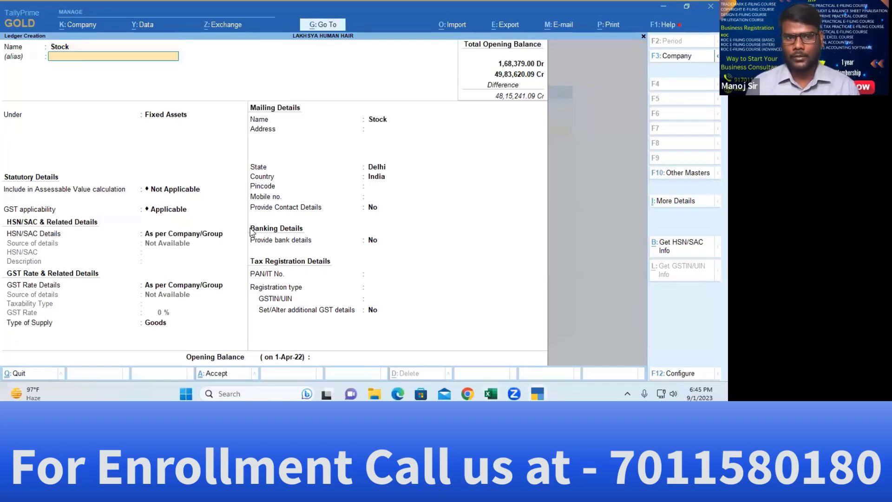
key(BackSpace)
text(Sto)
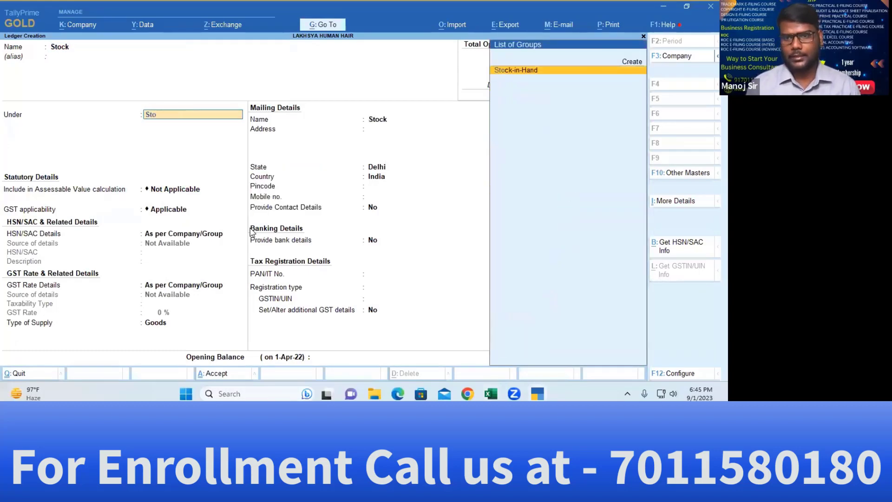
key(Return)
key(Return)
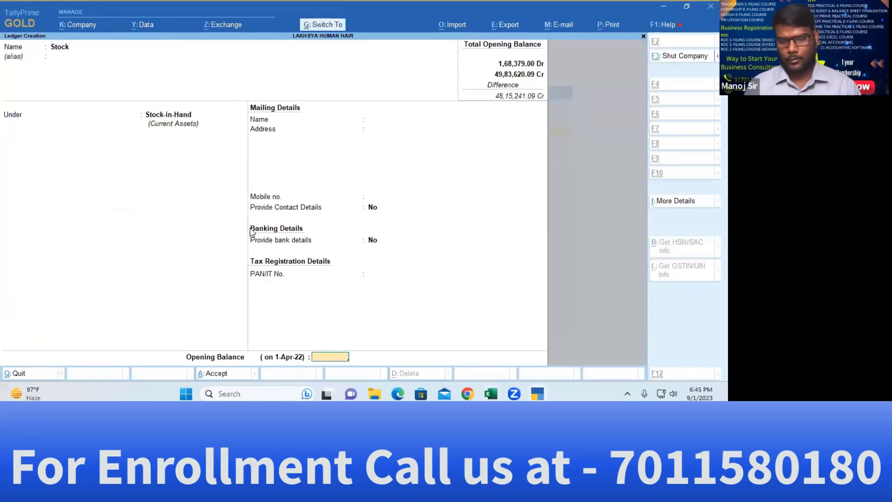
Paste 34,20,120.00 from Excel F14 as its Dr opening balance, save, and return to Gateway
key(alt+Tab)
key(Right)
key(Right)
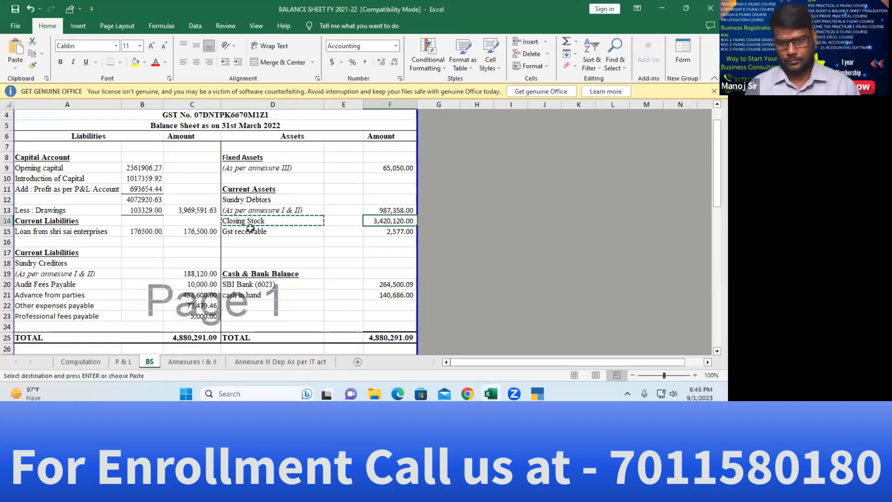
key(ctrl+c)
key(alt+Tab)
key(ctrl+alt+v)
key(Return)
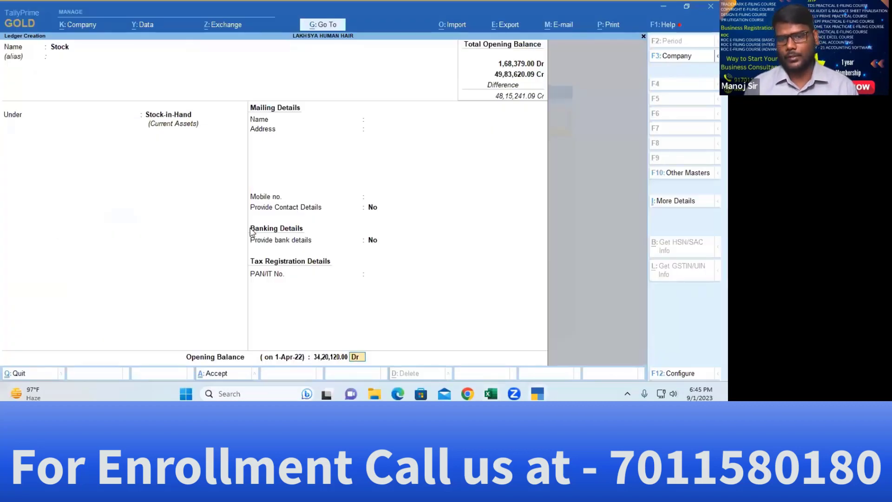
key(Return)
key(Return)
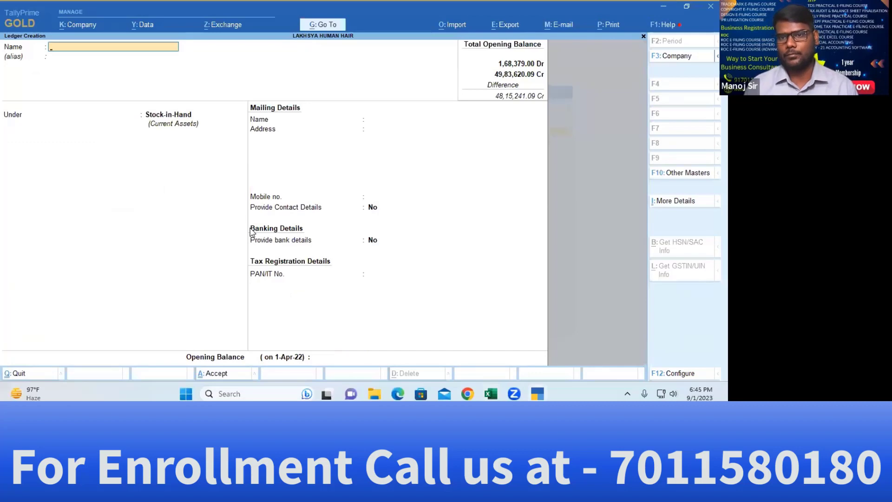
key(Escape)
key(Escape)
key(Escape)
key(Escape)
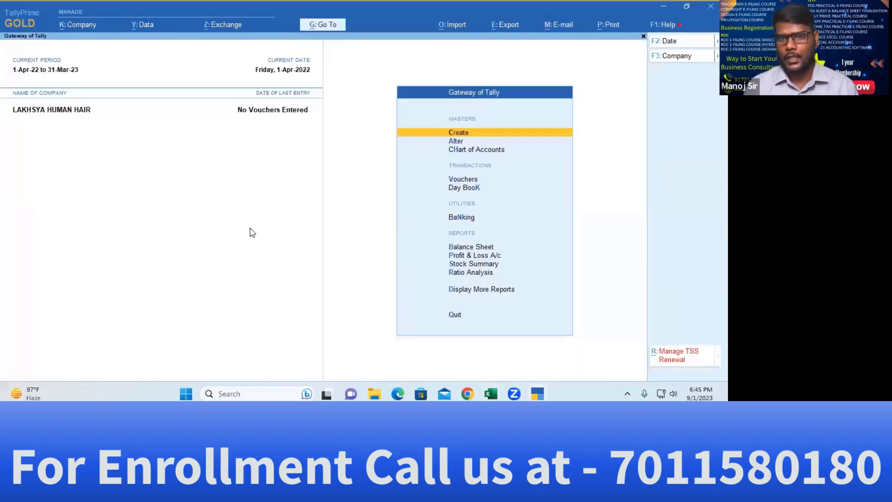
key(Down)
key(Down)
key(Down)
key(Down)
key(Down)
key(Down)
key(Down)
key(Down)
key(Down)
key(Down)
key(Up)
key(Up)
key(Up)
key(Up)
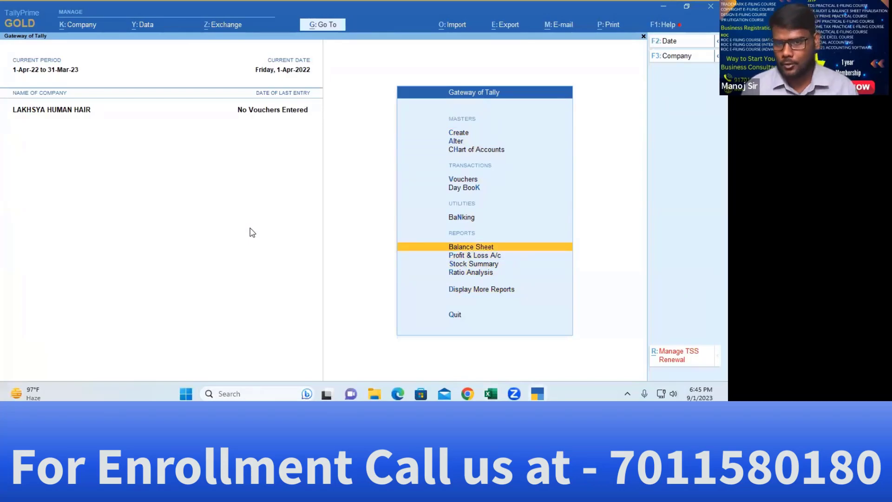
key(Up)
key(Up)
key(Up)
key(Up)
key(Up)
key(Up)
key(Return)
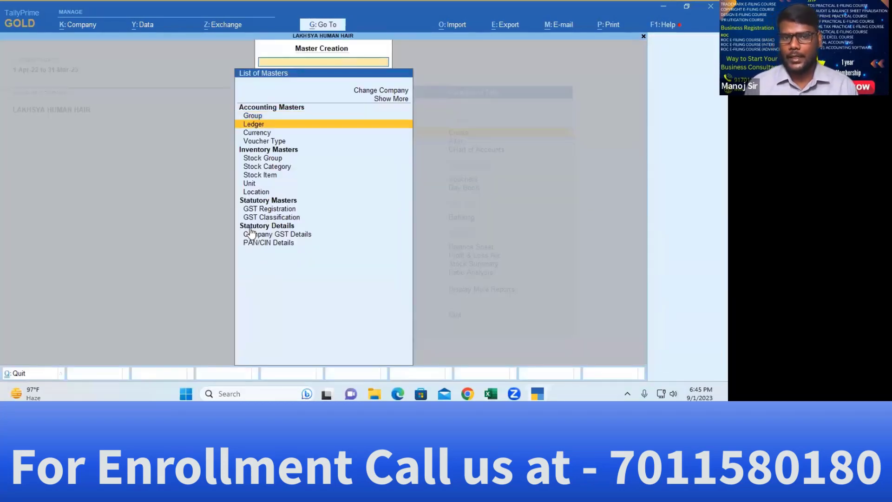
key(Down)
key(Down)
key(Down)
key(Down)
key(Down)
key(Return)
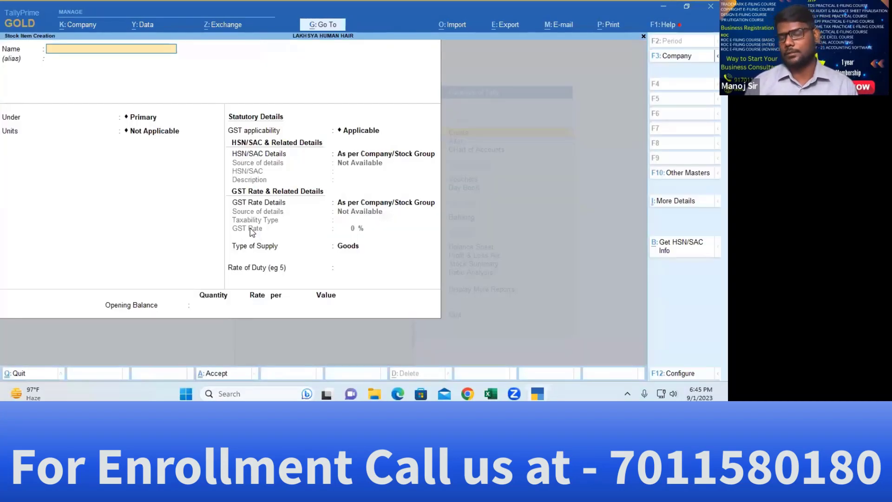
key(alt+Tab)
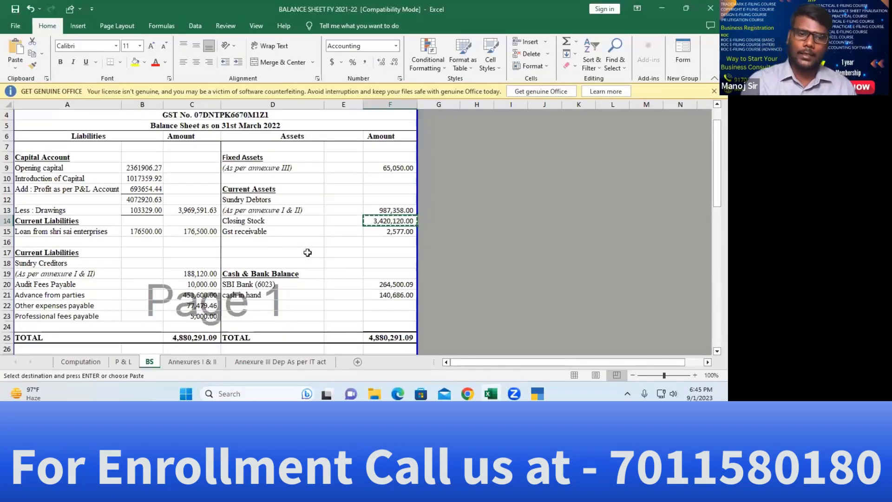
key(alt)
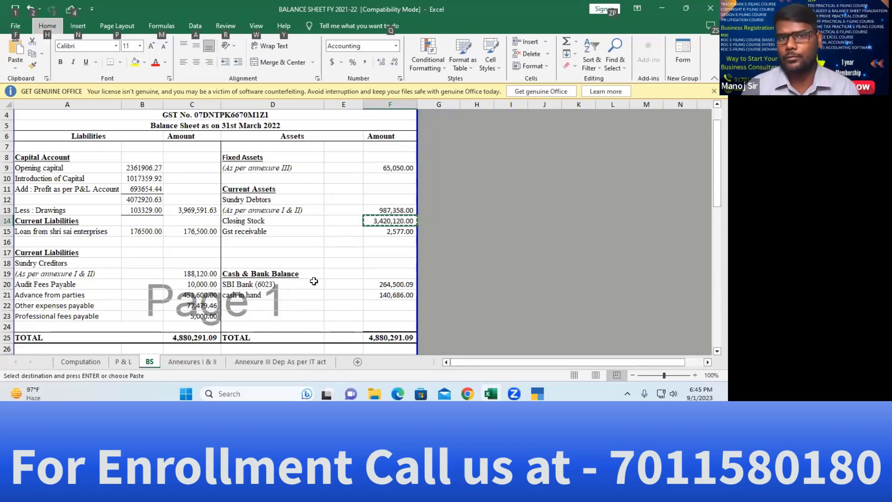
key(Escape)
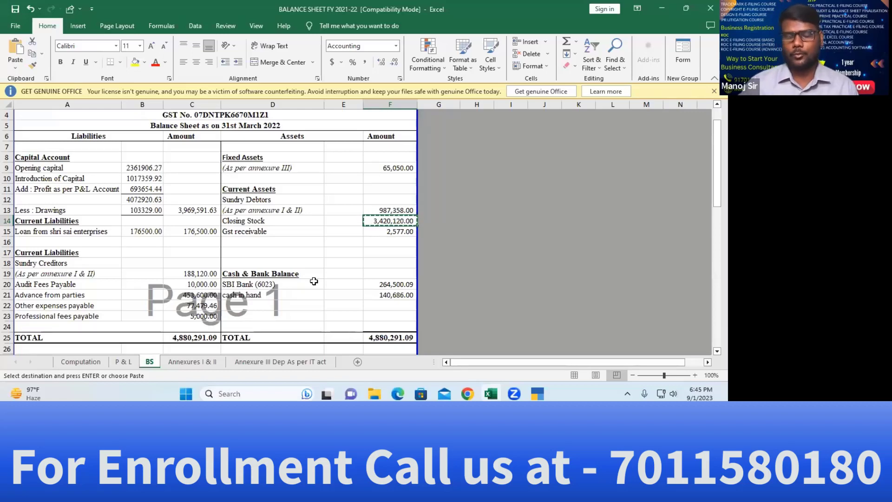
key(alt+Tab)
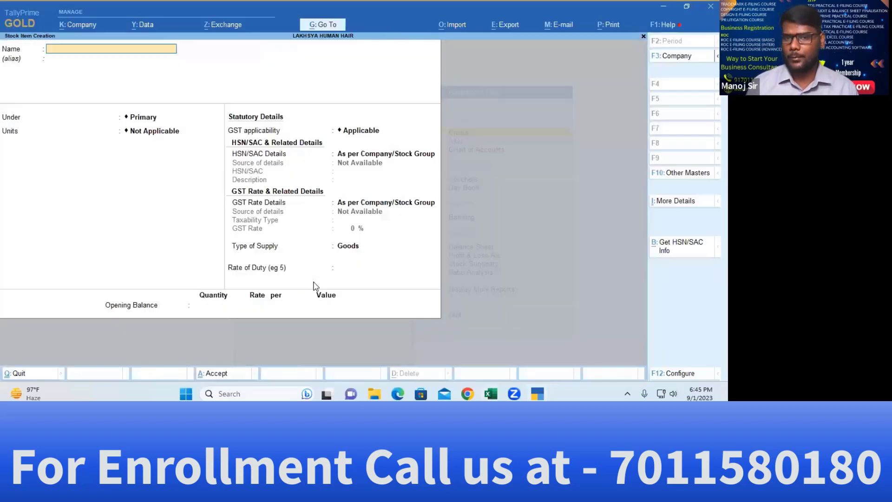
key(Escape)
key(Escape)
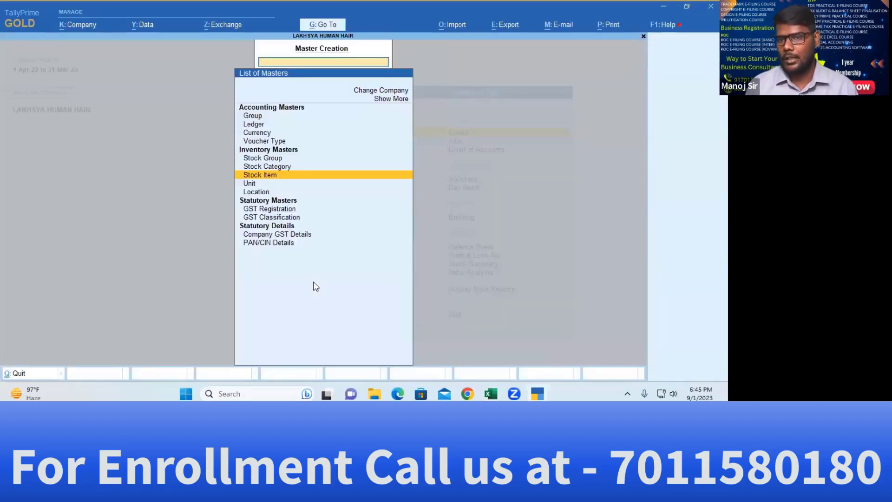
key(Down)
key(Down)
key(Down)
key(Down)
key(Down)
key(Down)
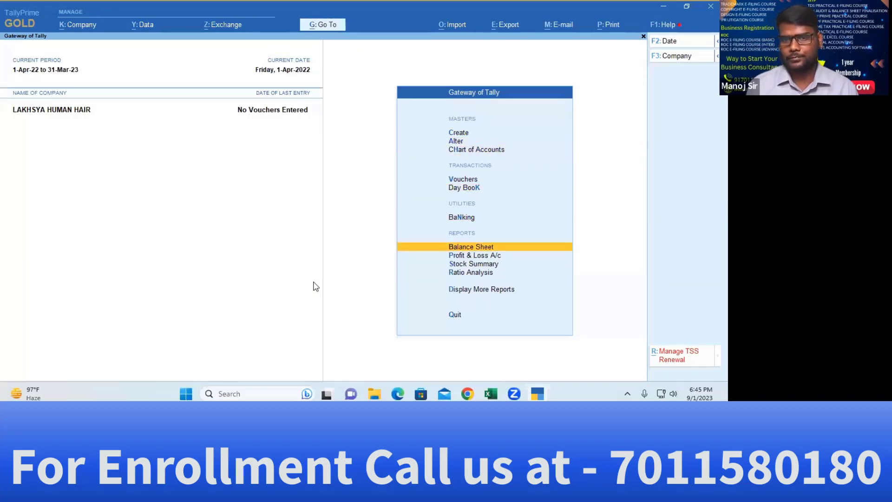
key(Return)
key(Right)
key(Down)
key(Down)
key(Down)
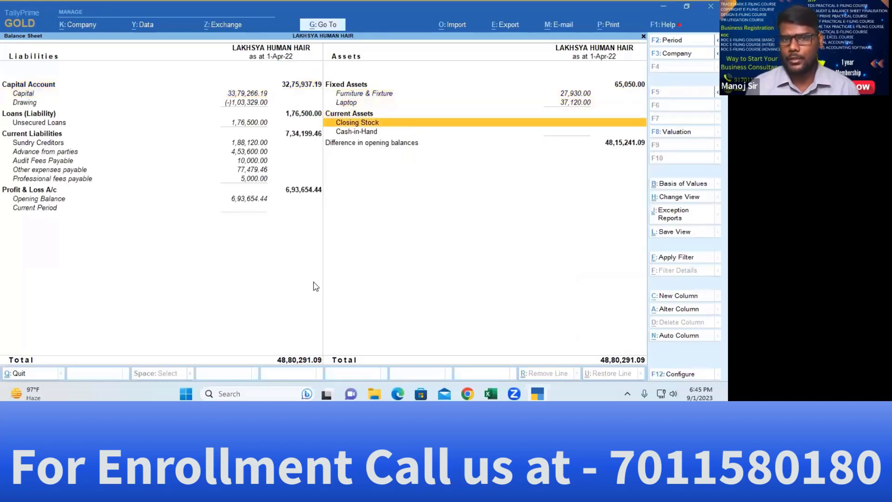
key(Return)
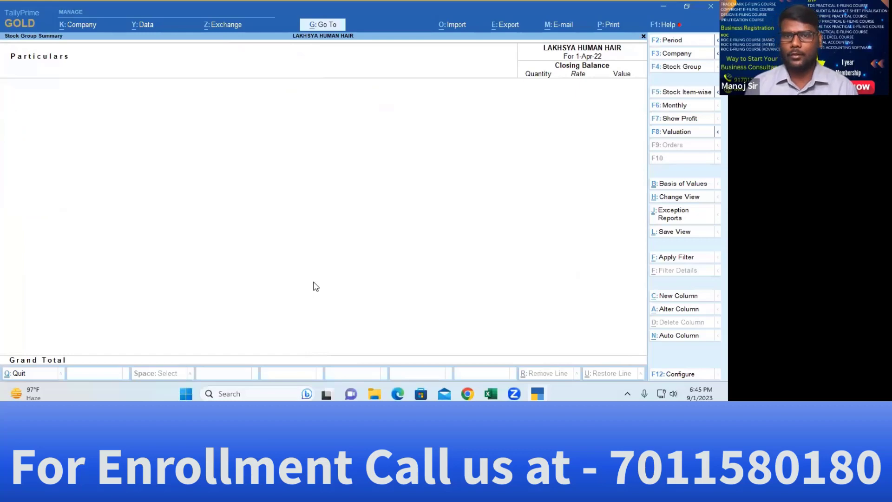
key(Escape)
key(Escape)
key(Home)
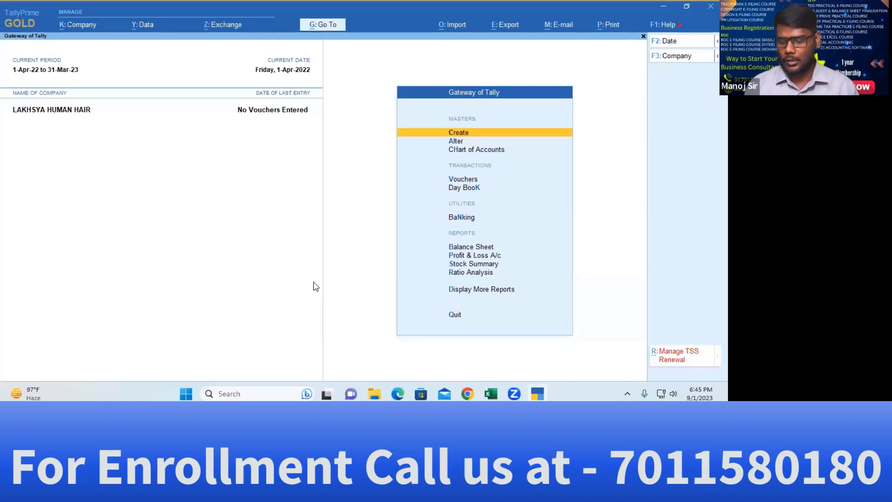
Turn Maintain Inventory off in the company features and save the change
key(F11)
key(Return)
key(Return)
key(Return)
key(Return)
key(Return)
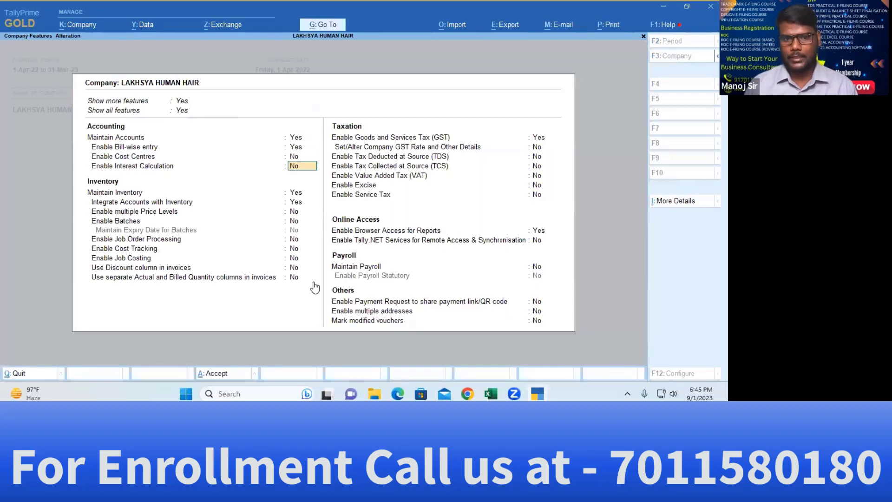
key(Up)
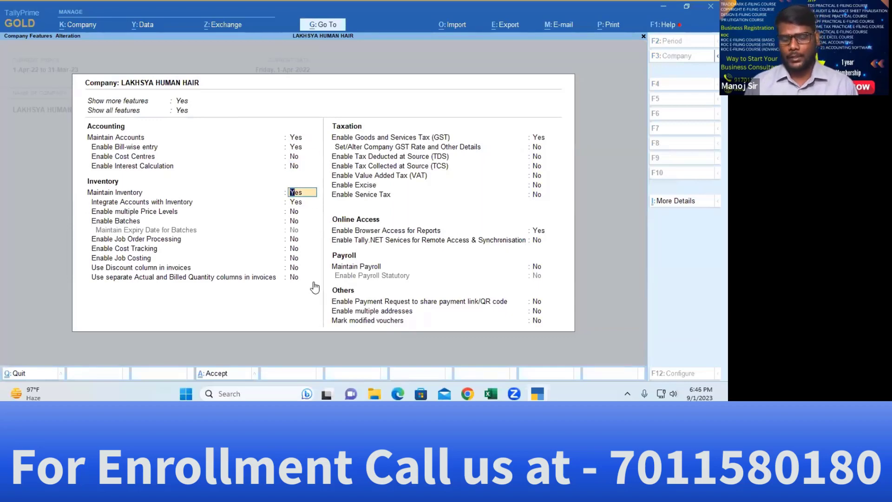
key(n)
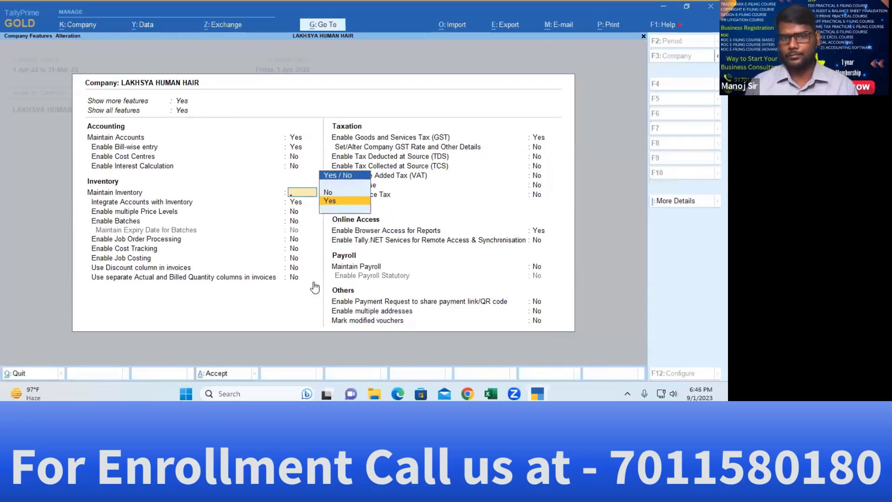
key(Down)
key(Return)
key(ctrl+a)
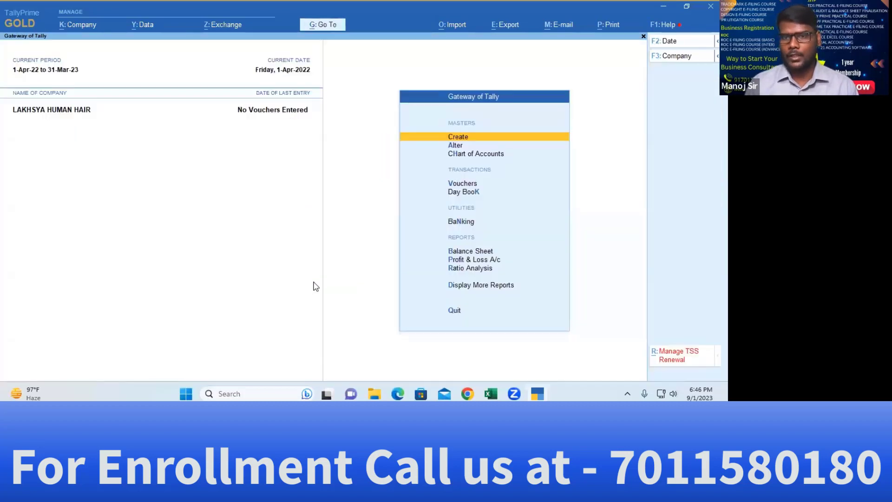
Reopen the Stock ledger for alteration and save it again
key(Down)
key(Return)
key(Down)
key(Down)
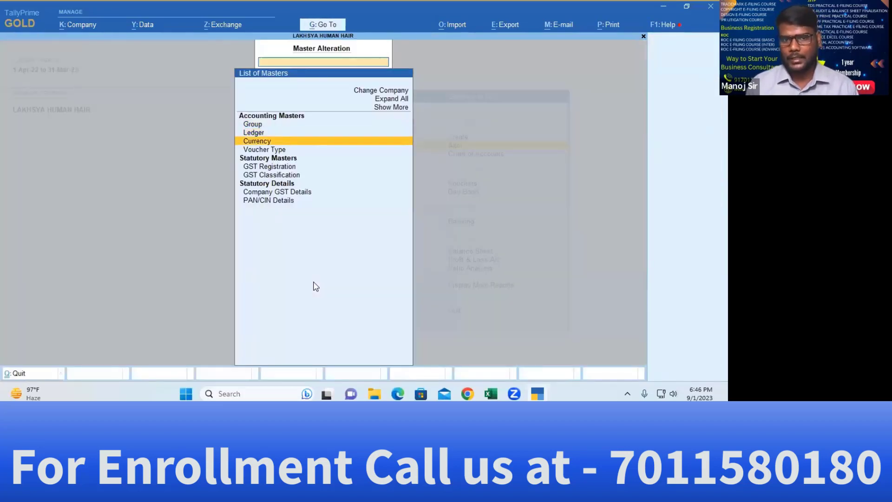
key(Up)
key(Return)
text(s)
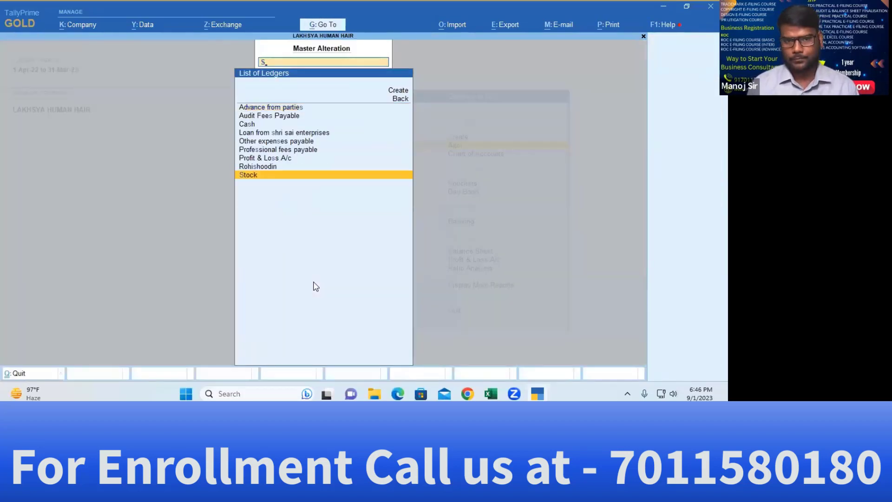
key(Return)
key(Return)
key(Return)
key(Return)
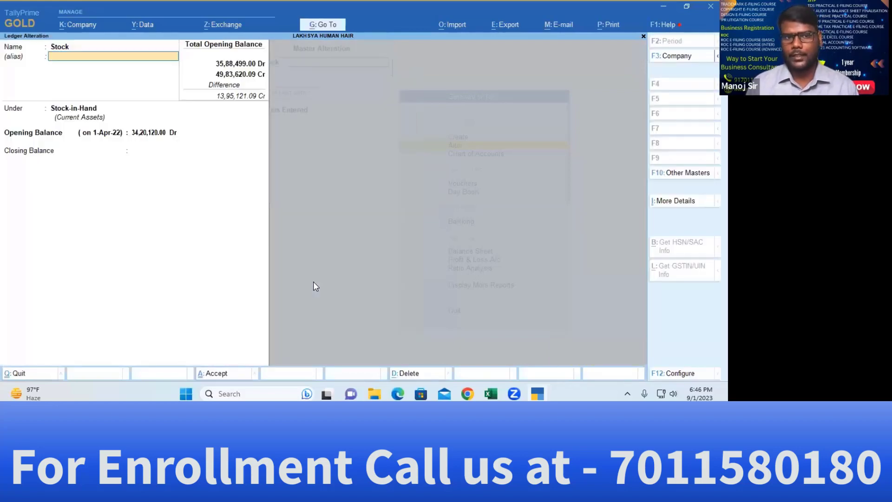
key(Return)
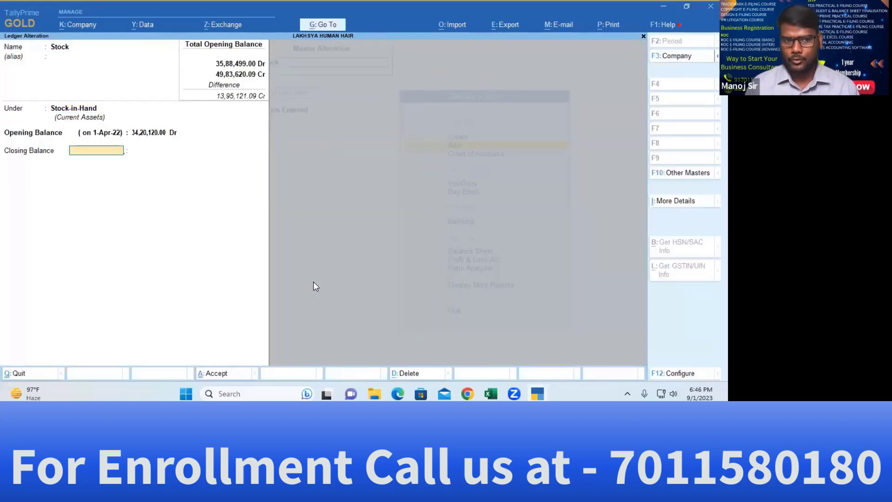
key(ctrl+a)
key(Escape)
Open the Balance Sheet in its detailed view and move to the fixed asset lines
key(Down)
key(Down)
key(Down)
key(Down)
key(Down)
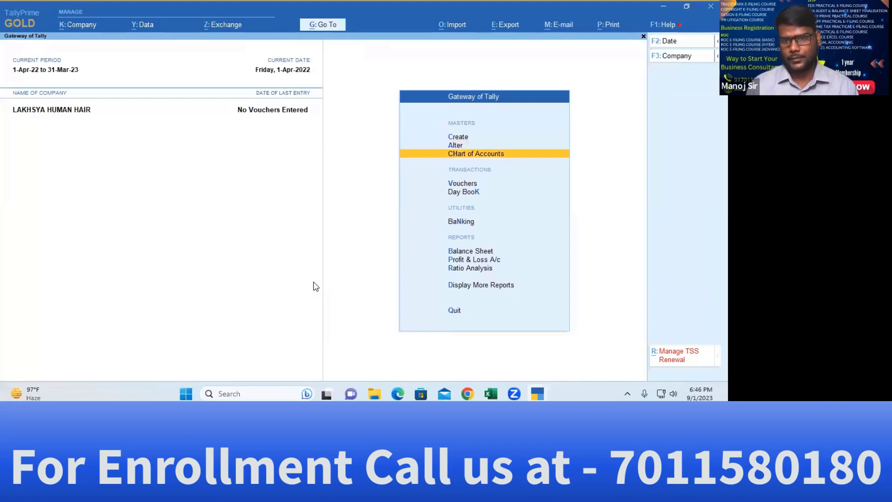
key(Return)
key(alt+F5)
key(Right)
key(Down)
key(Down)
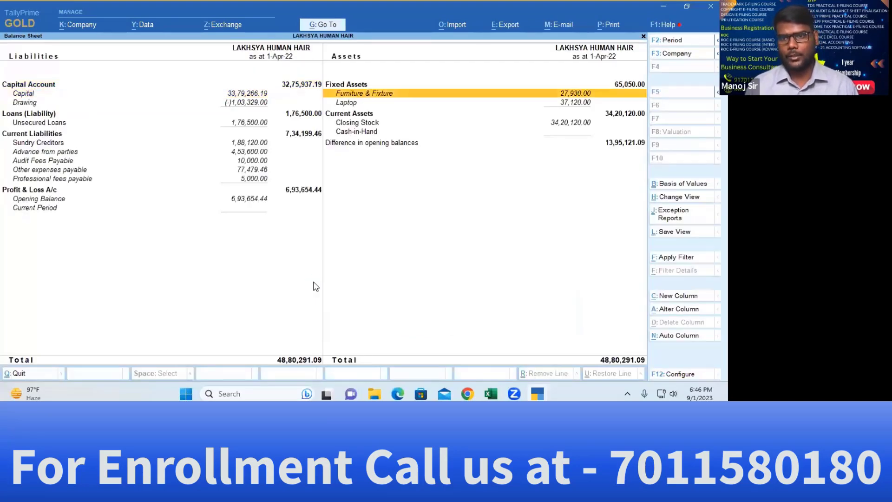
Check the Closing Stock line, close the Balance Sheet, and switch to the Excel workbook
key(Down)
key(Down)
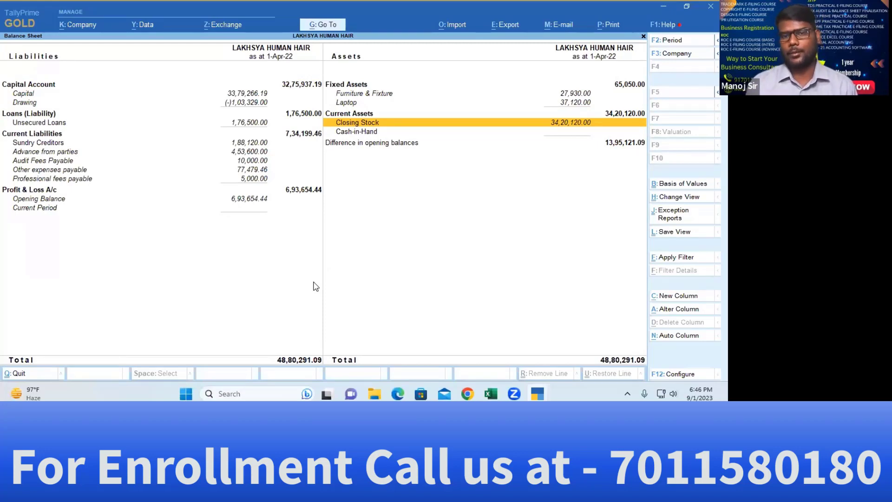
key(Escape)
key(alt+Tab)
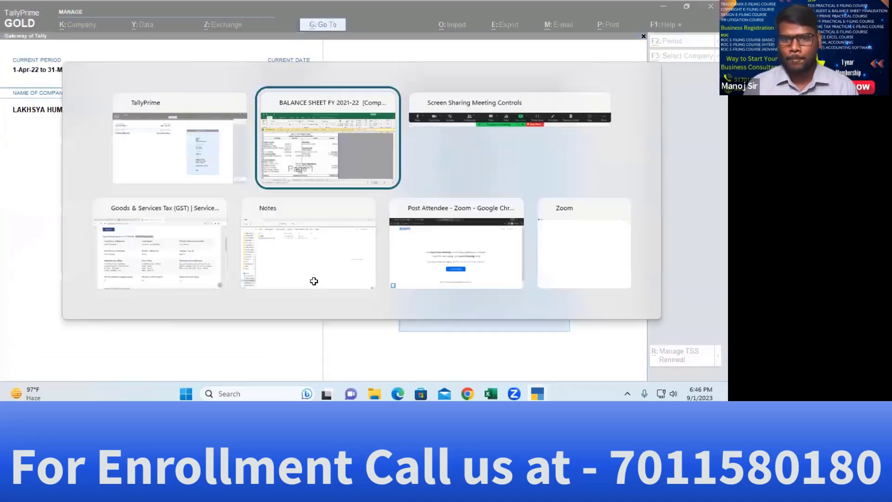
Copy 'Gst receivable' from Excel D15 and paste it as a new ledger's name
click(236, 234)
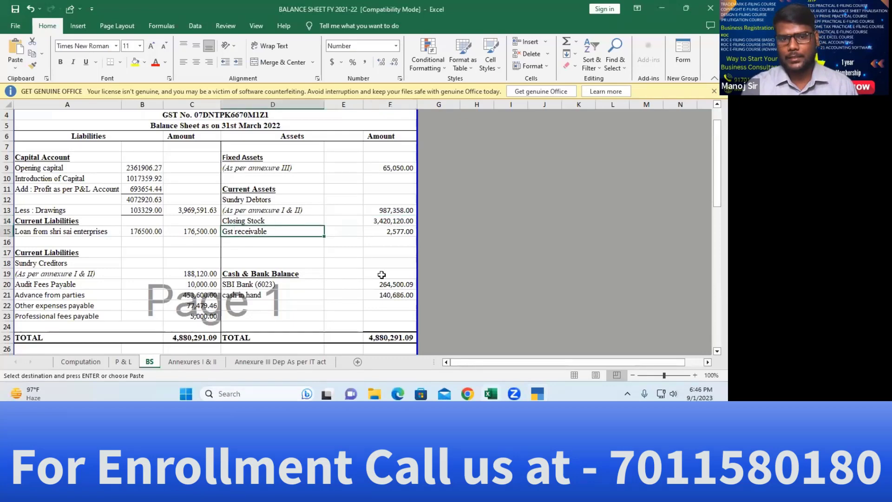
key(ctrl+c)
key(alt+Tab)
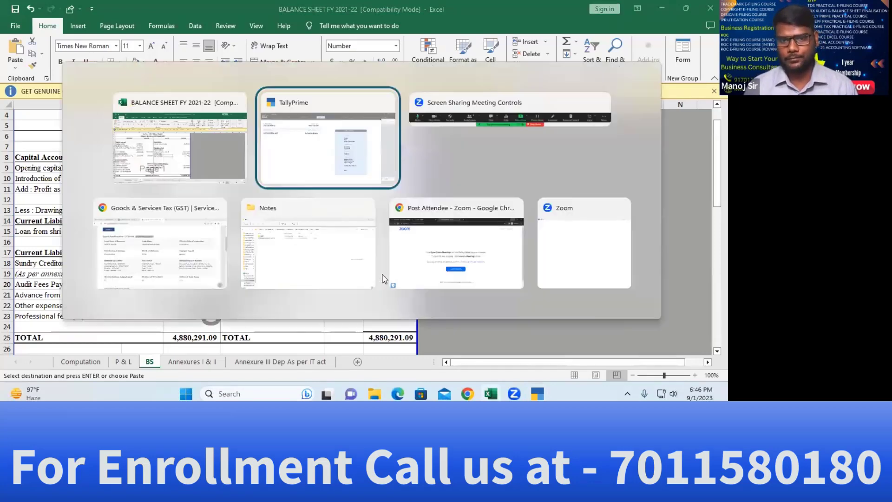
key(Up)
key(Up)
key(Up)
key(Up)
key(Up)
key(Up)
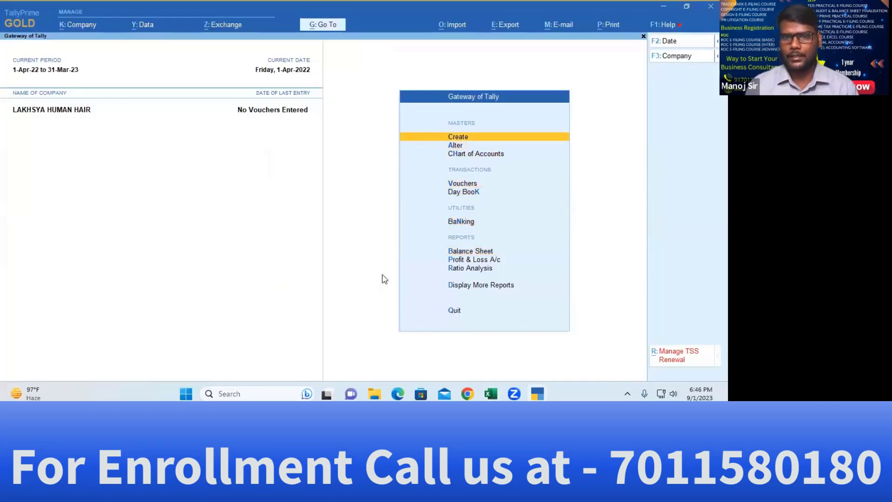
key(Return)
key(Down)
key(Return)
key(ctrl+v)
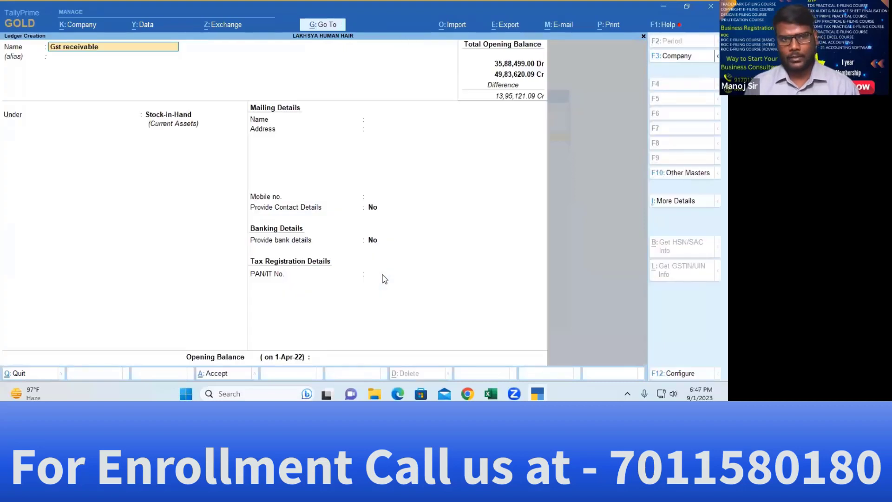
key(Return)
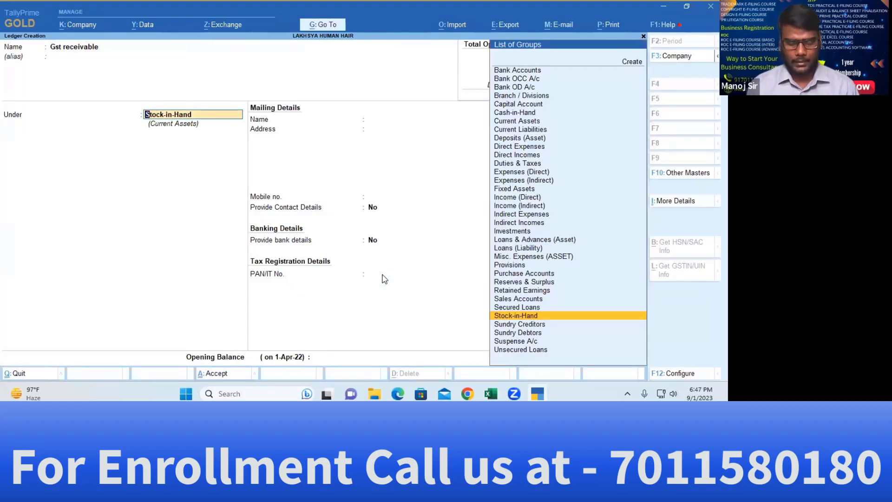
Place it under Current Assets with Unregistered/Consumer registration and save
text(Cur)
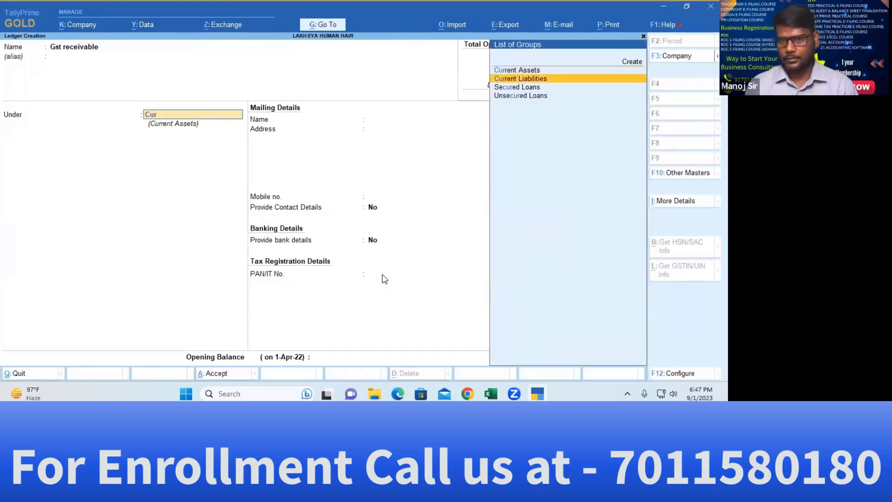
key(Return)
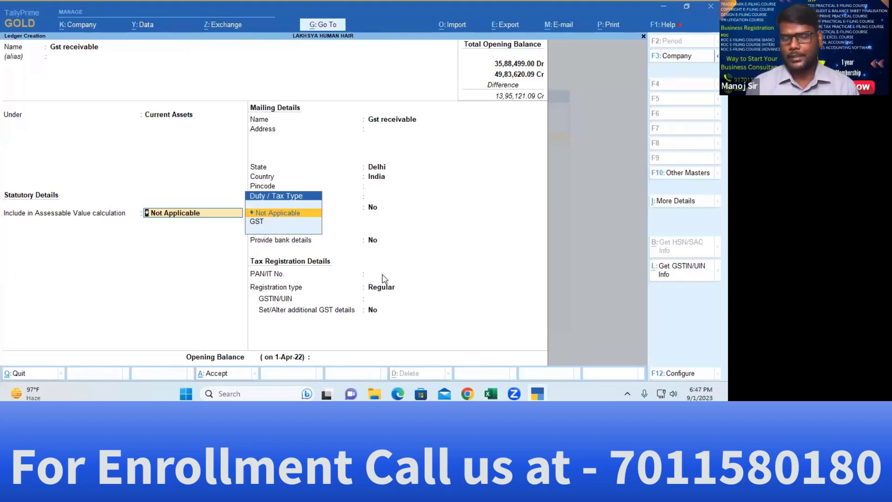
key(Return)
key(Return)
key(Return)
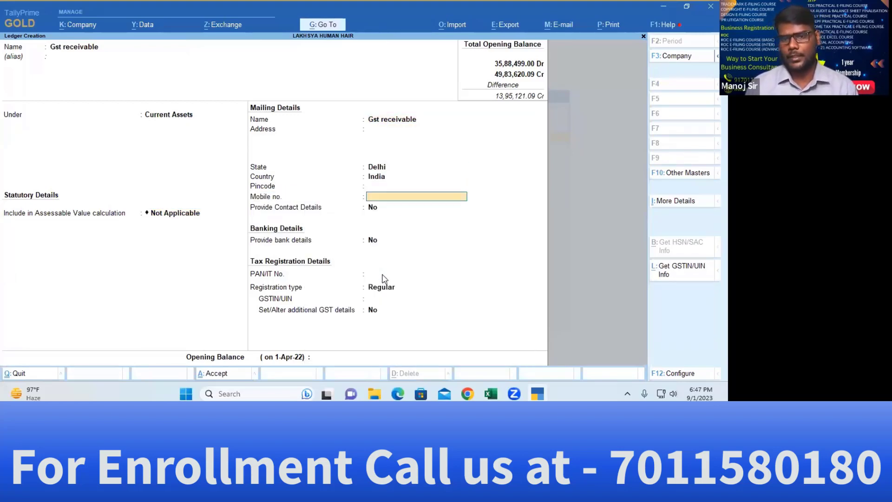
key(Return)
key(Return)
key(Return)
key(Return)
key(Down)
key(Return)
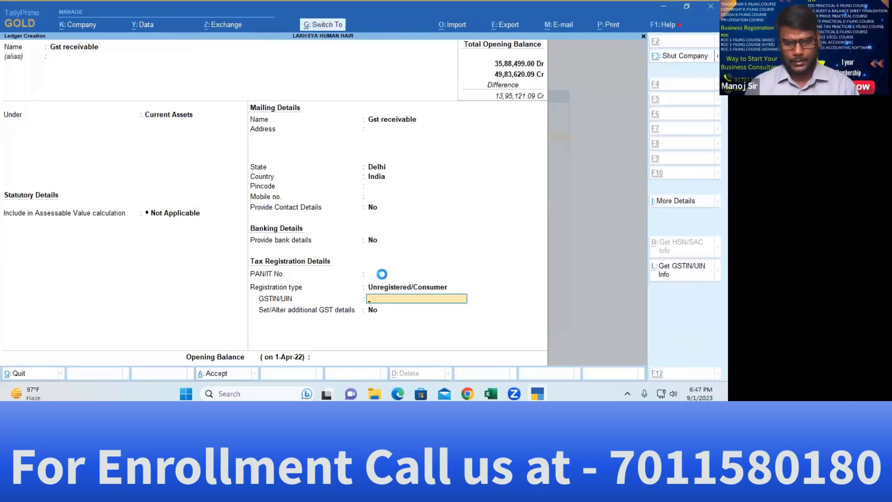
key(ctrl+a)
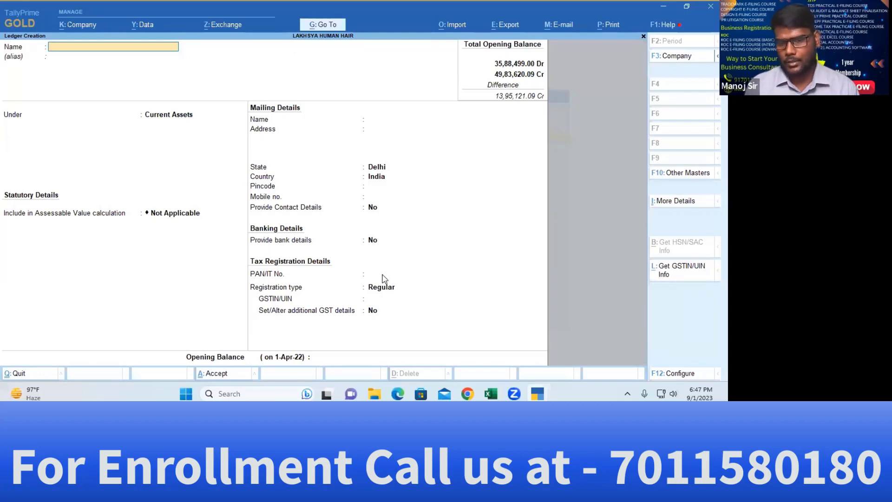
key(alt)
Use Go To to reach Alter Master and open the list of ledgers
key(alt+g)
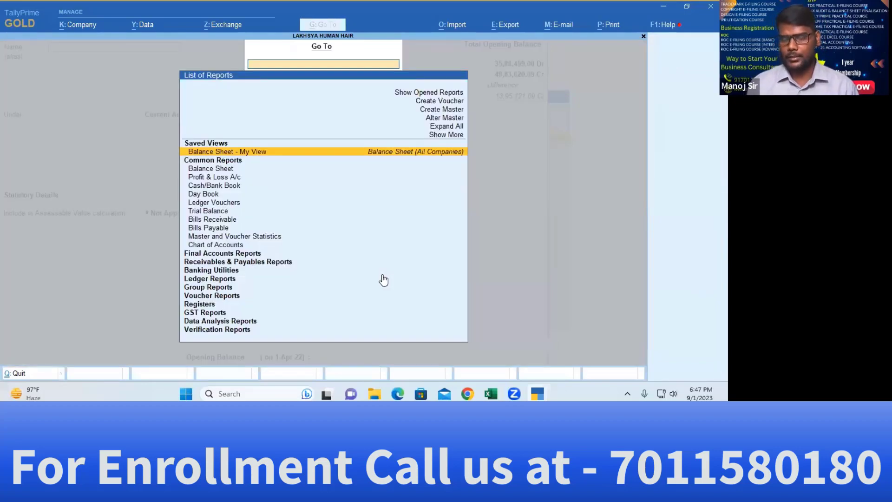
key(Escape)
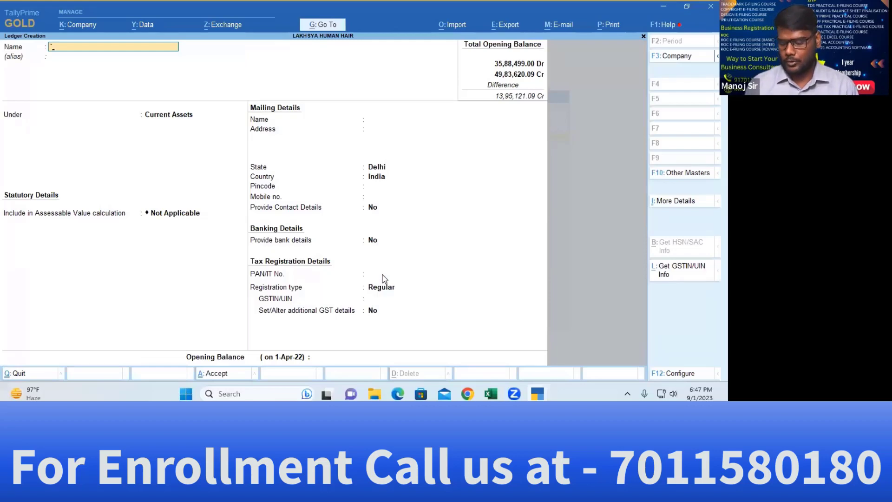
key(Escape)
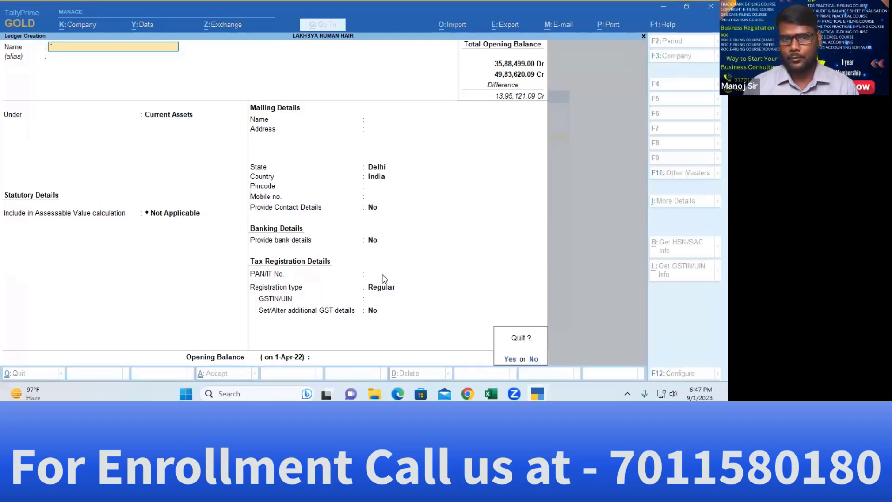
key(n)
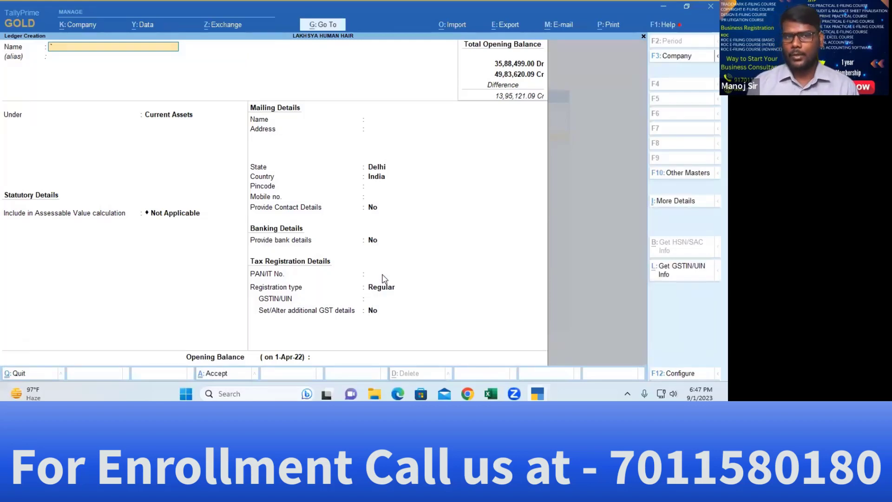
key(alt+g)
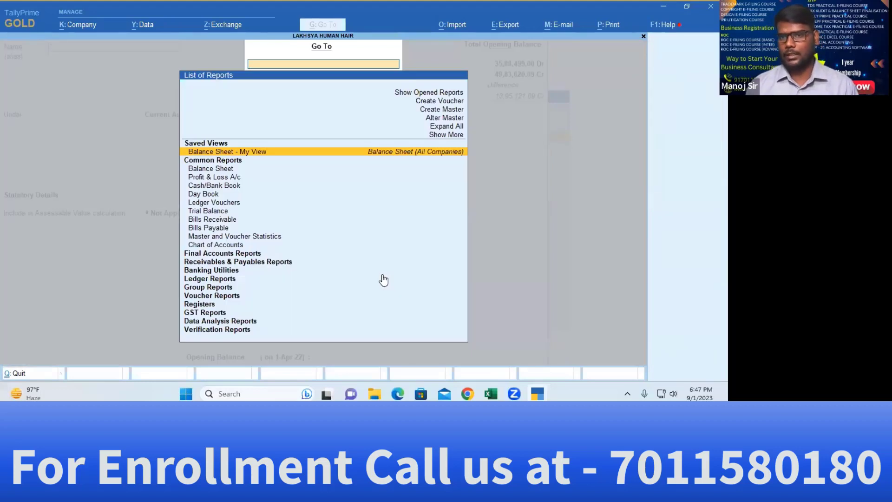
key(Up)
key(Up)
key(Up)
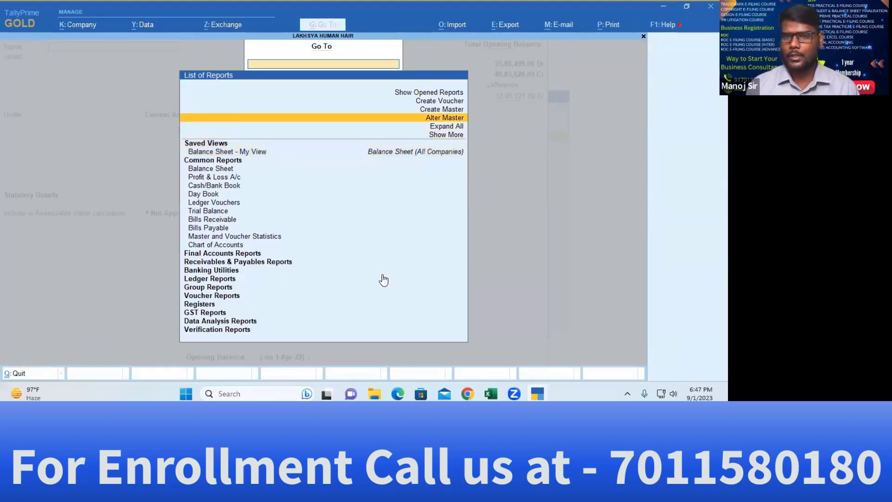
key(Escape)
key(alt+g)
key(Up)
key(Up)
key(Up)
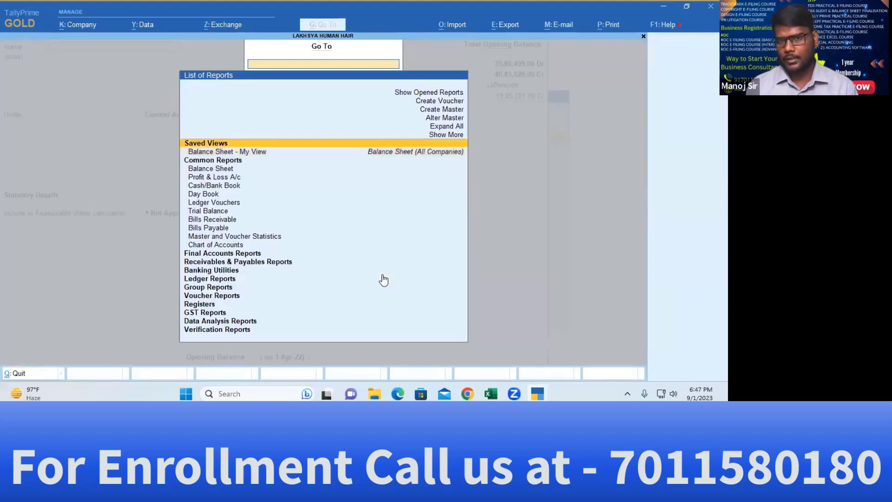
key(Return)
key(Down)
key(Return)
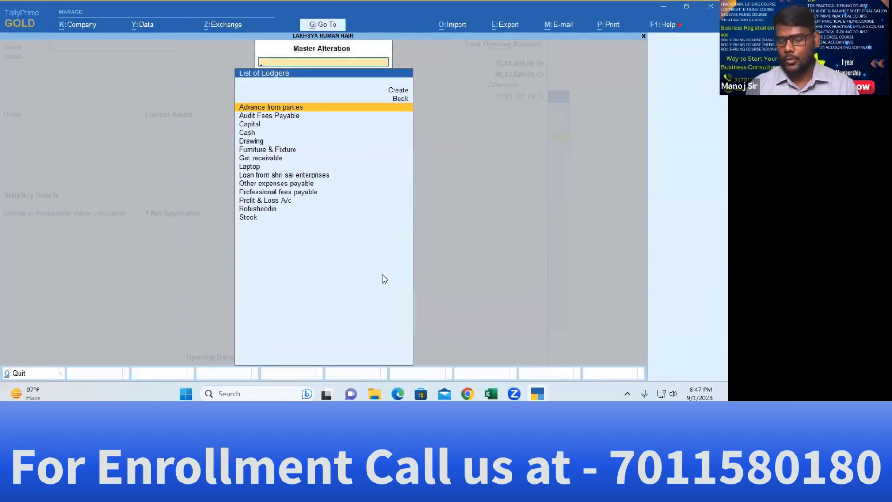
Give the Gst receivable ledger a 2577 Dr opening balance and save it
text(s)
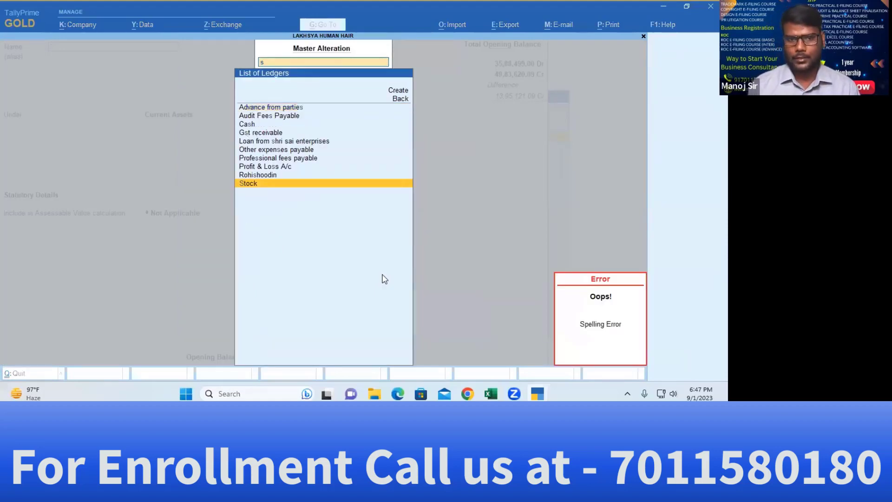
key(BackSpace)
text(gst)
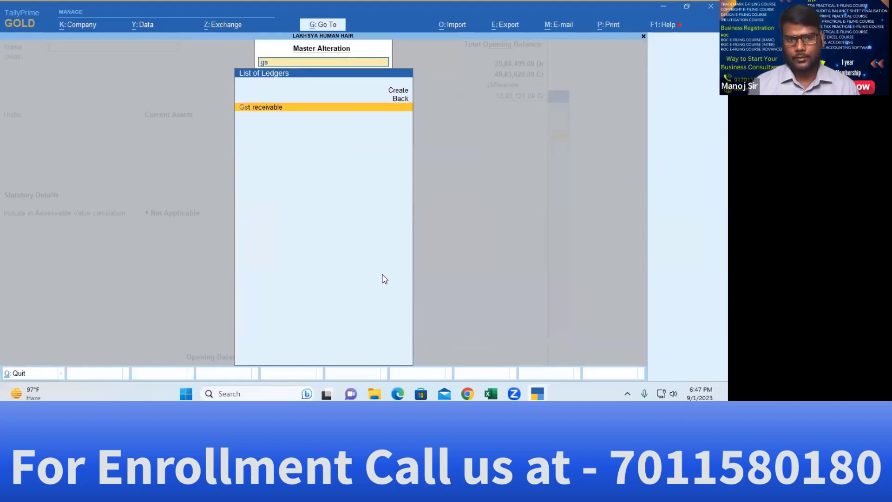
key(Return)
key(Return)
key(Return)
key(Return)
key(Return)
key(Return)
key(Return)
key(Return)
key(Return)
key(Return)
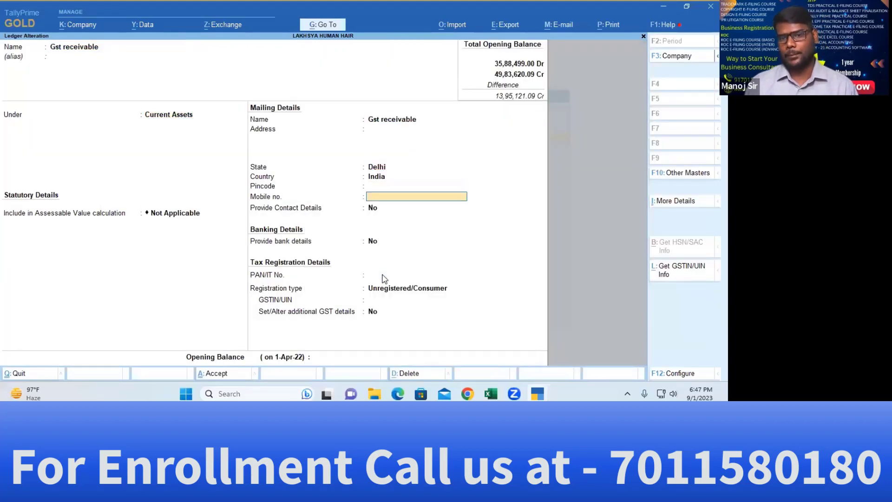
key(Return)
key(alt+Tab)
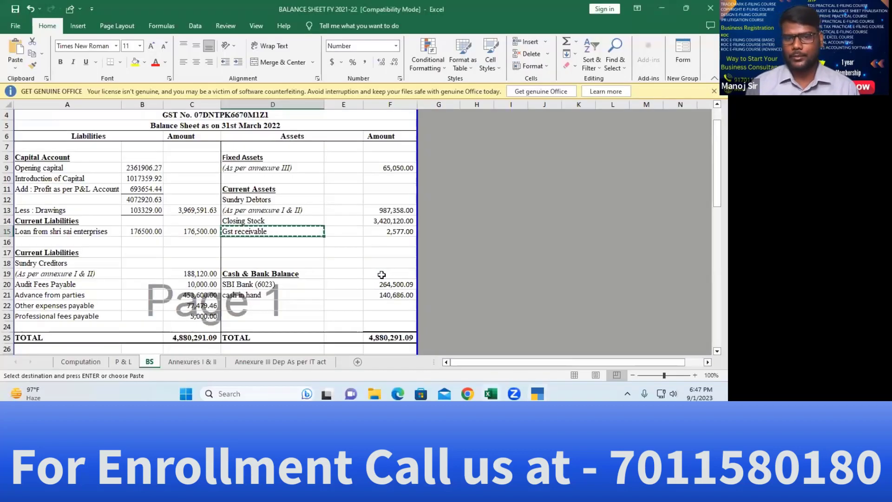
key(alt+Tab)
text(2577)
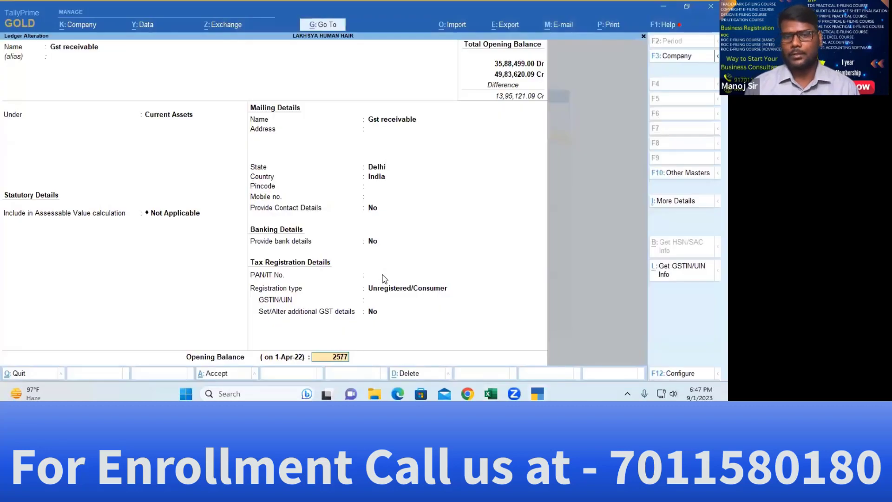
key(Return)
key(ctrl+a)
key(Escape)
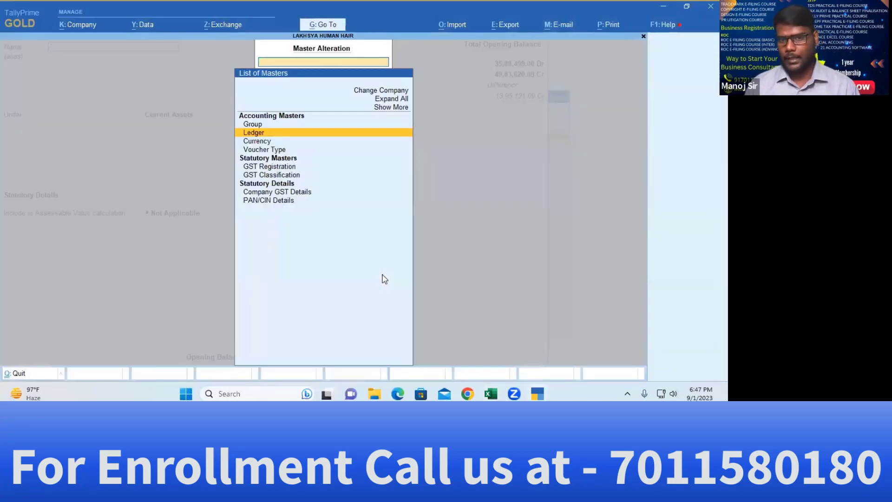
Paste 'SBI Bank (6023)' as a new ledger name and place it under Bank Accounts
key(Escape)
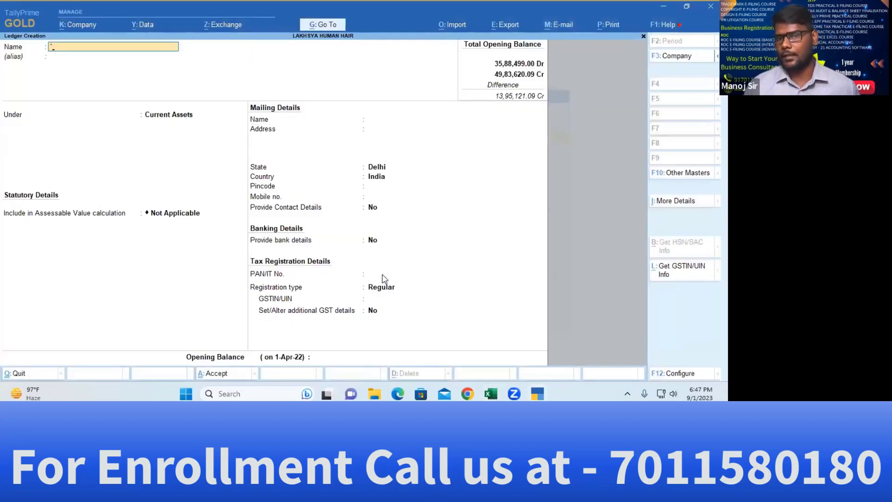
key(ctrl+alt+v)
key(Return)
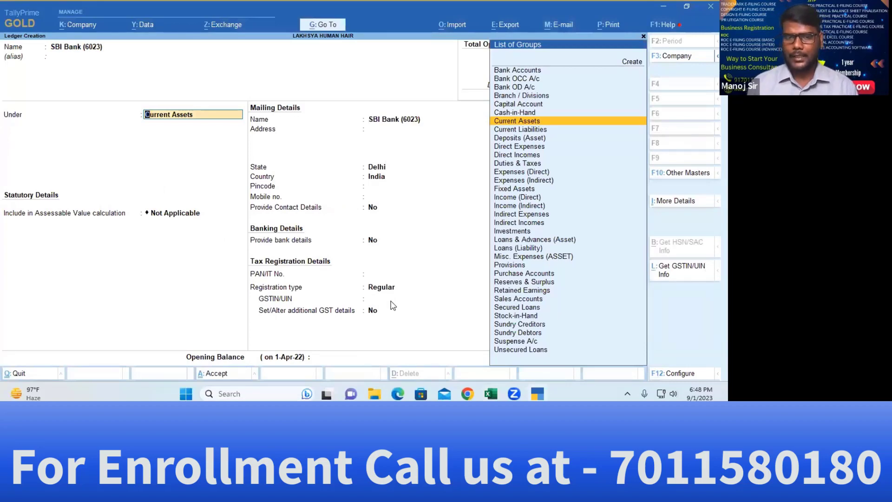
text(Ba)
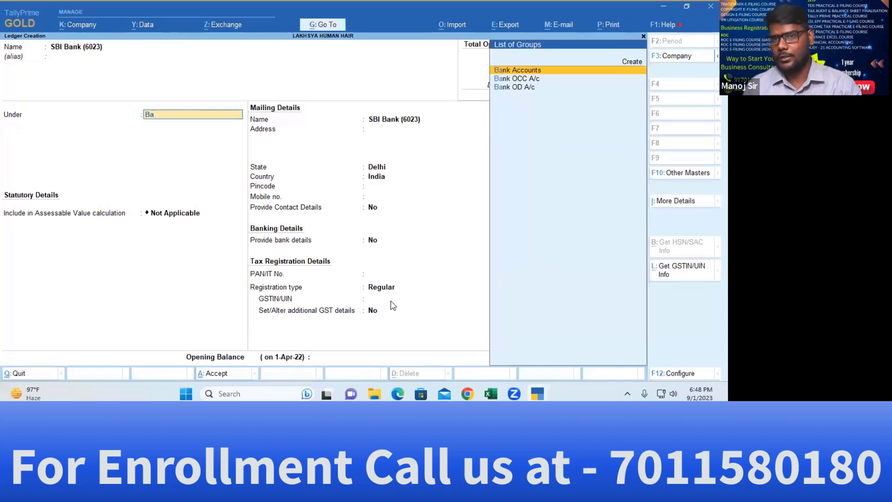
key(Down)
key(Up)
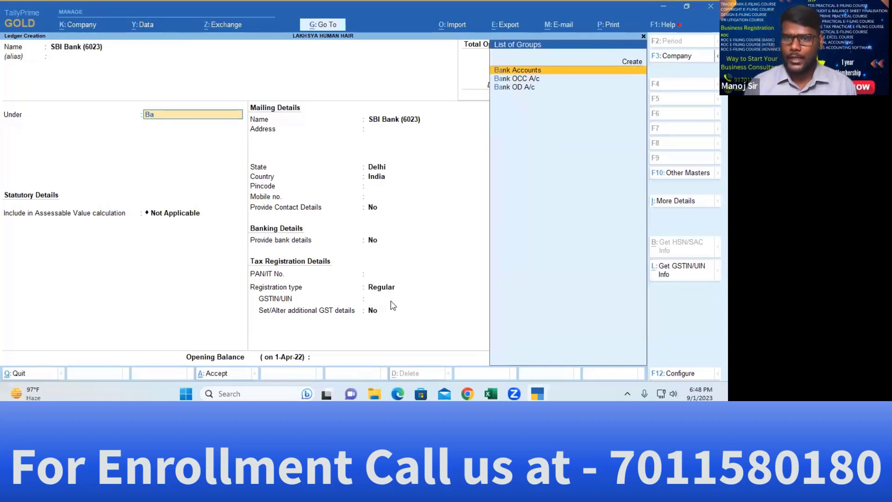
key(Down)
key(Down)
key(Up)
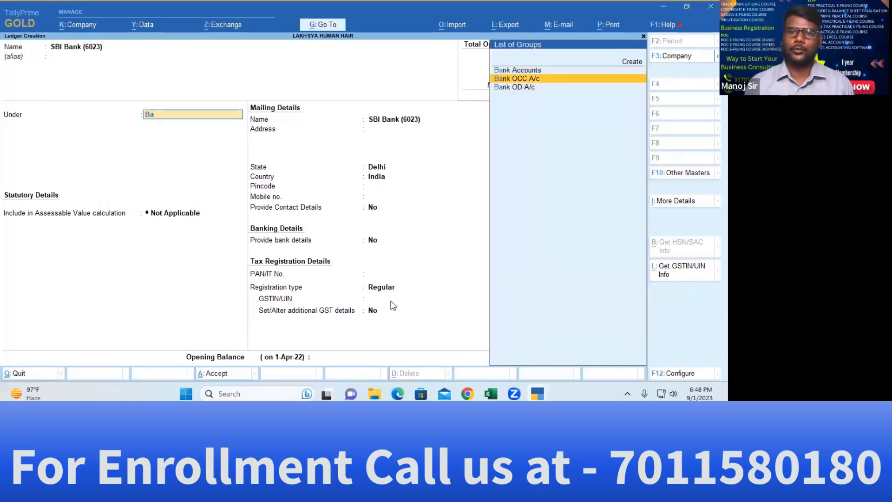
key(Down)
key(Up)
key(Up)
key(Return)
key(Return)
Set the bank name to State Bank of India (India), leaving GSTIN empty
key(alt+Tab)
key(alt+Tab)
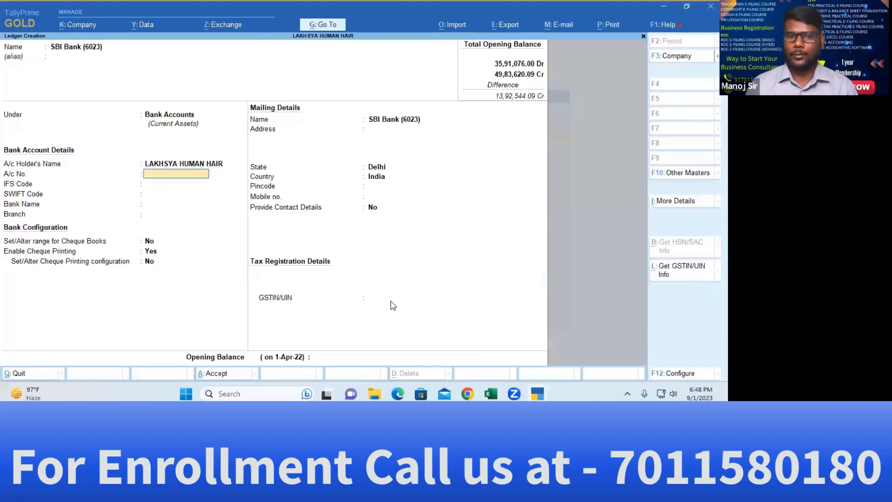
key(Return)
key(Return)
key(Return)
key(Return)
key(Return)
key(Return)
key(Return)
key(Return)
key(Return)
key(Return)
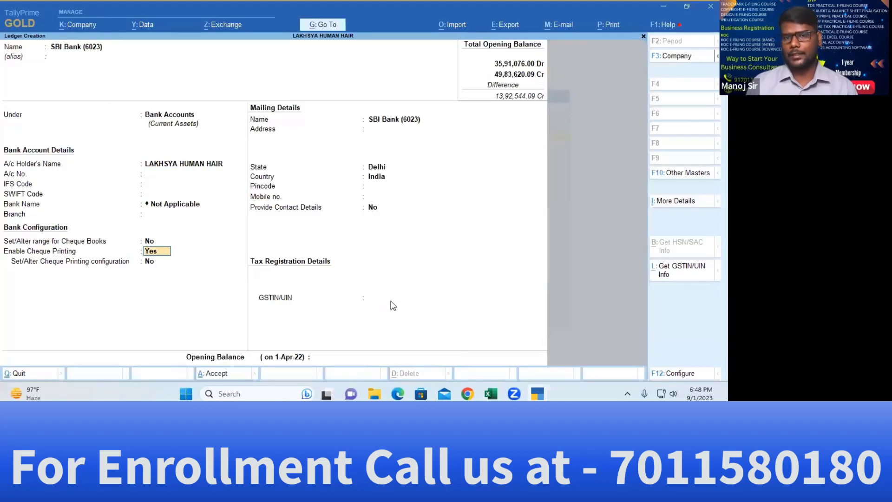
key(BackSpace)
key(BackSpace)
key(BackSpace)
key(BackSpace)
key(BackSpace)
key(BackSpace)
key(BackSpace)
key(BackSpace)
key(BackSpace)
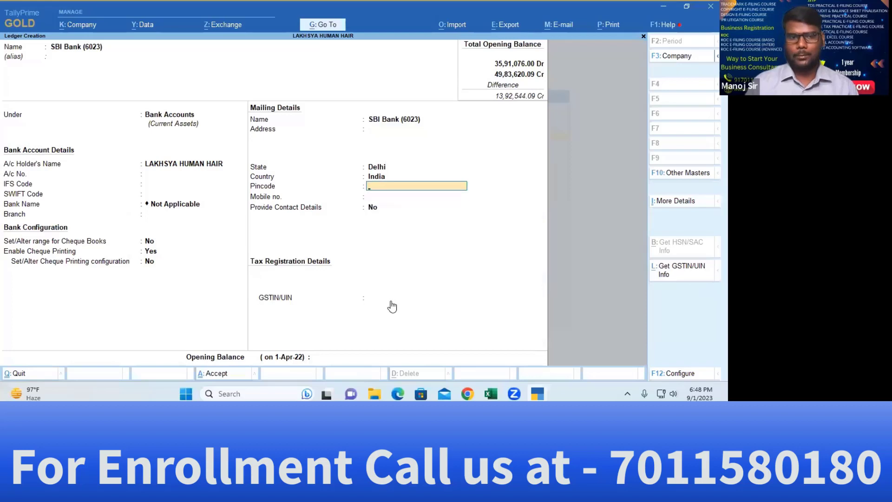
key(BackSpace)
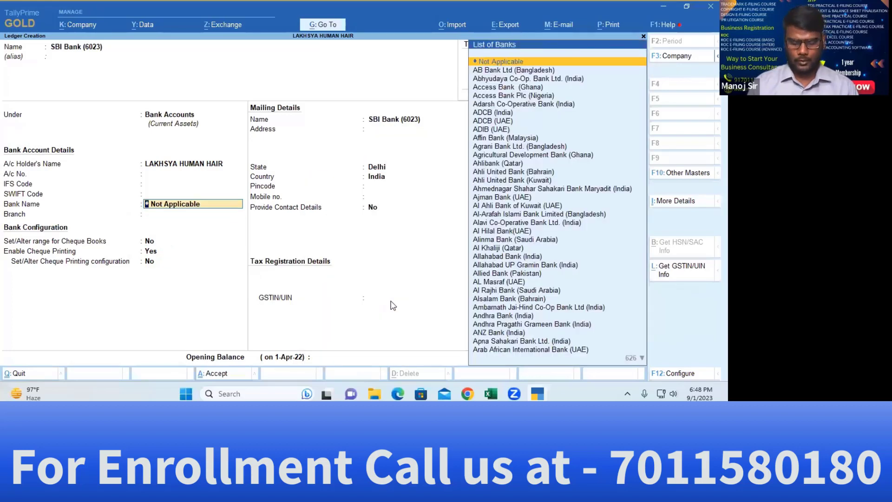
text(Stat)
key(Down)
key(Down)
key(Down)
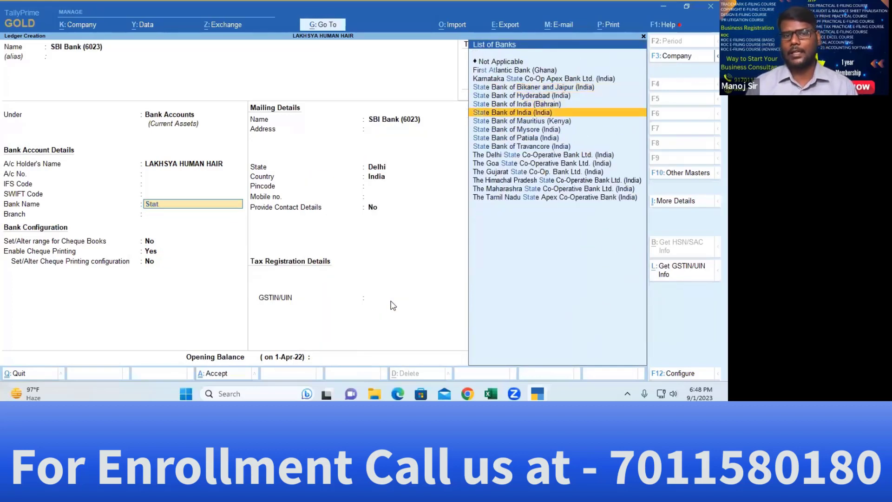
key(Return)
key(Return)
key(Return)
key(Return)
key(Return)
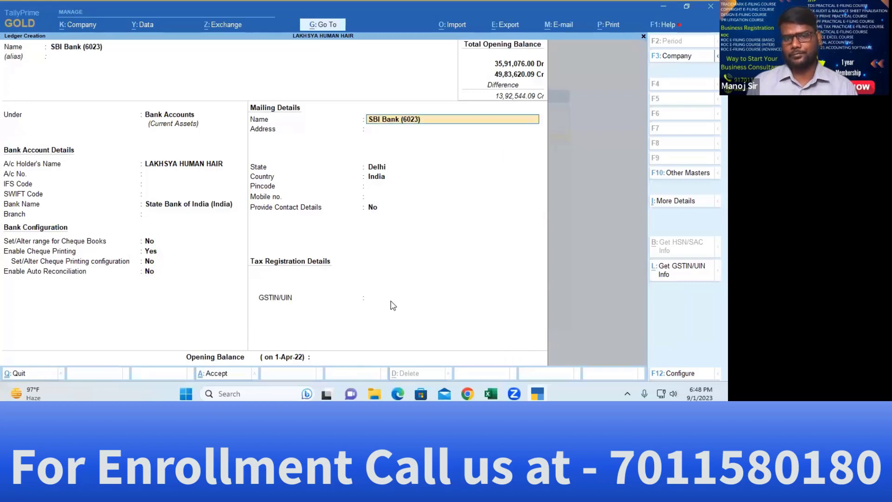
key(Return)
key(Return)
key(Return)
key(Return)
key(Return)
key(Return)
key(Return)
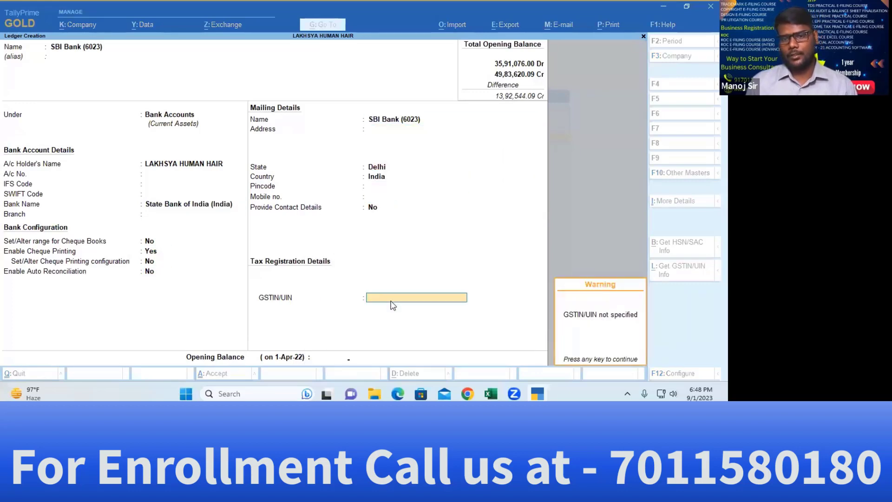
key(Return)
Paste 2,64,500.09 from Excel F20 as the Dr opening balance and save the ledger
key(alt+Tab)
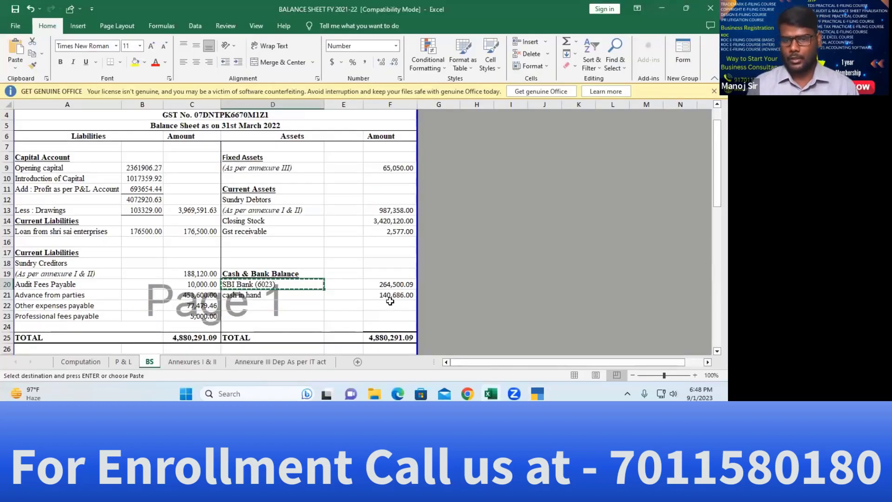
key(Right)
key(Right)
key(ctrl+c)
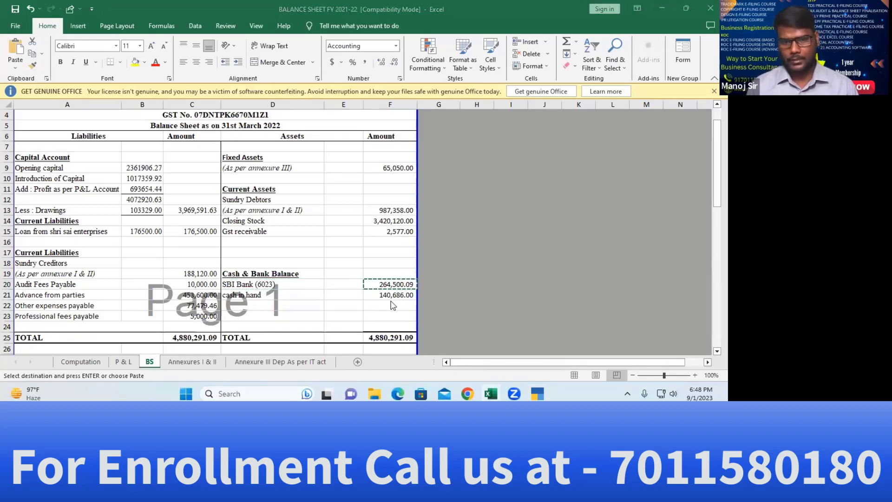
key(alt+Tab)
key(ctrl+alt+v)
key(Return)
key(Return)
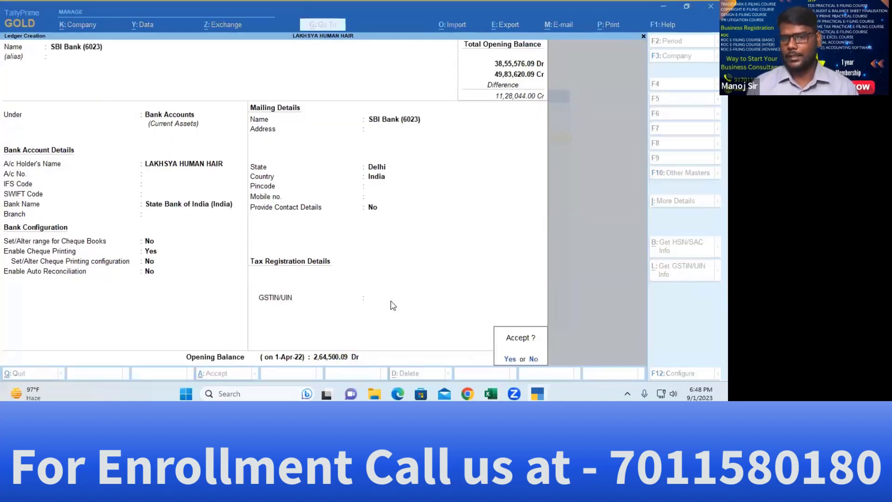
key(Return)
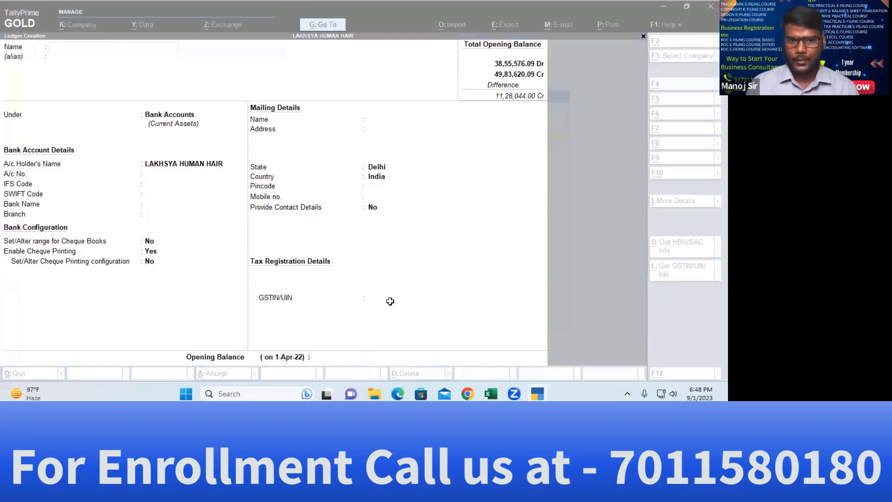
Copy the cash in hand label from Excel cell D21
key(alt+Tab)
key(Down)
key(Left)
key(Left)
key(Left)
key(Right)
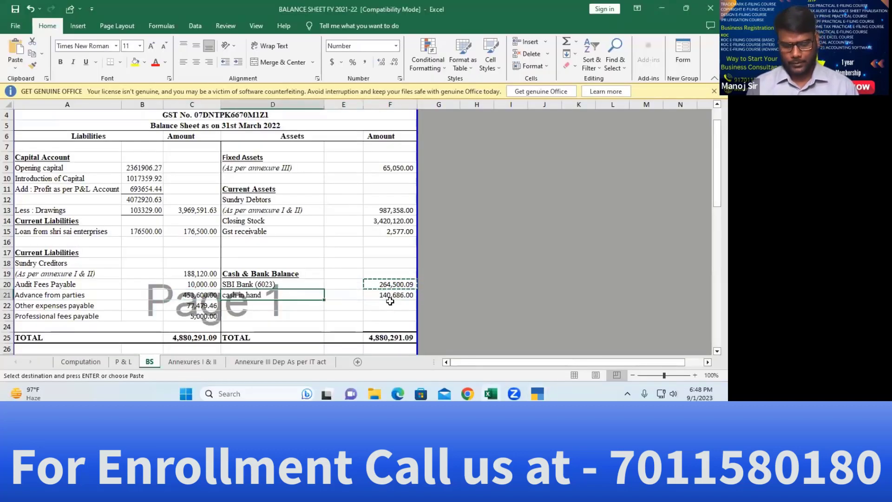
key(ctrl+c)
key(alt+Tab)
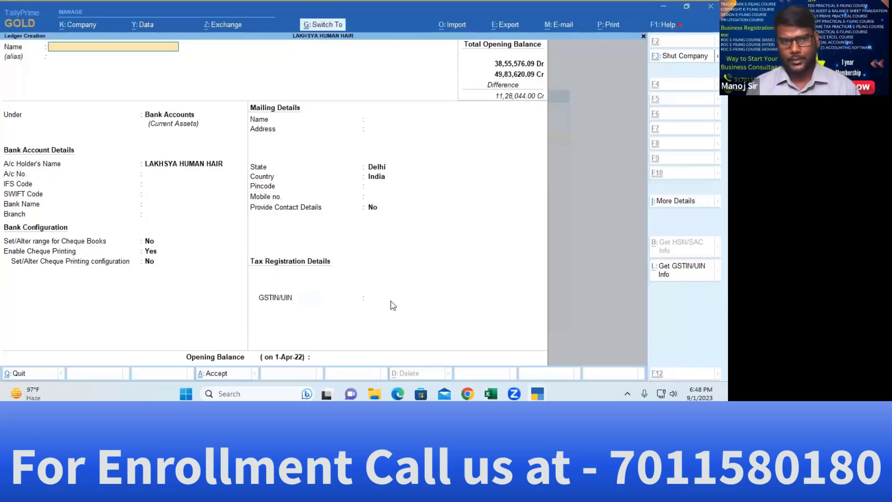
Leave ledger creation and open the existing Cash ledger for alteration
key(Escape)
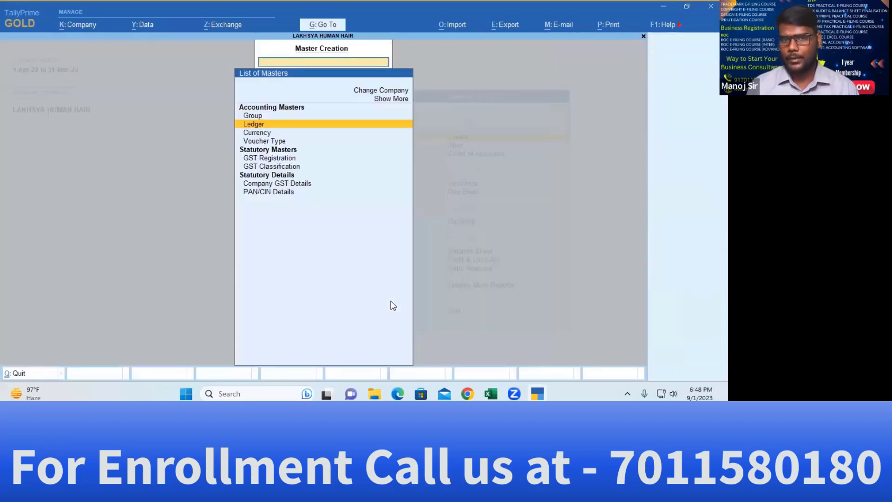
key(Escape)
key(Down)
key(Return)
key(Down)
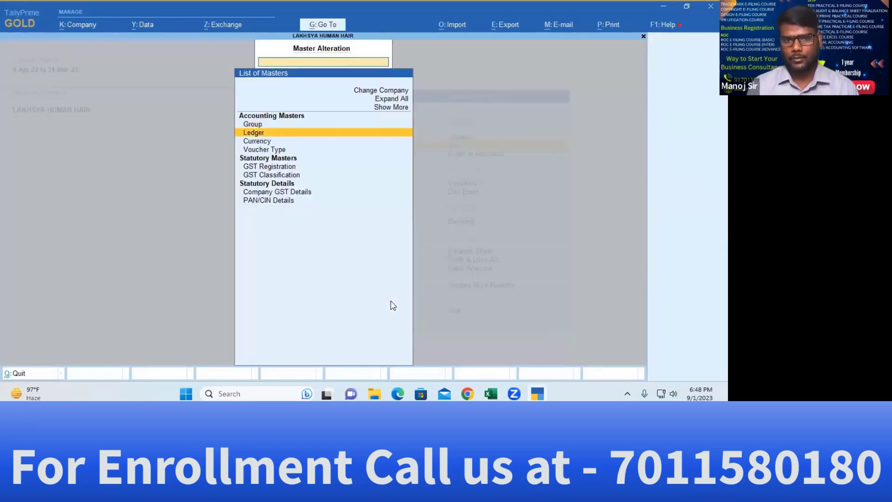
key(Return)
text(cash)
key(Return)
key(Return)
key(Return)
key(Return)
key(Return)
key(Return)
key(Return)
key(Return)
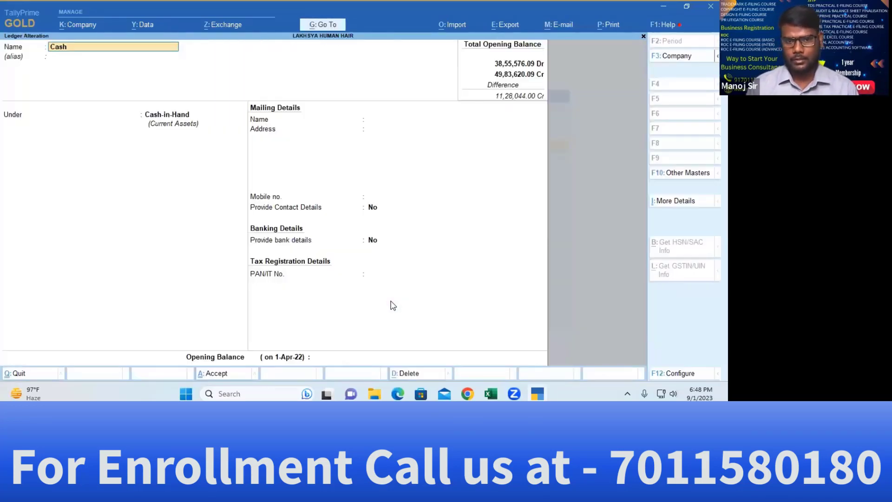
key(Return)
key(Escape)
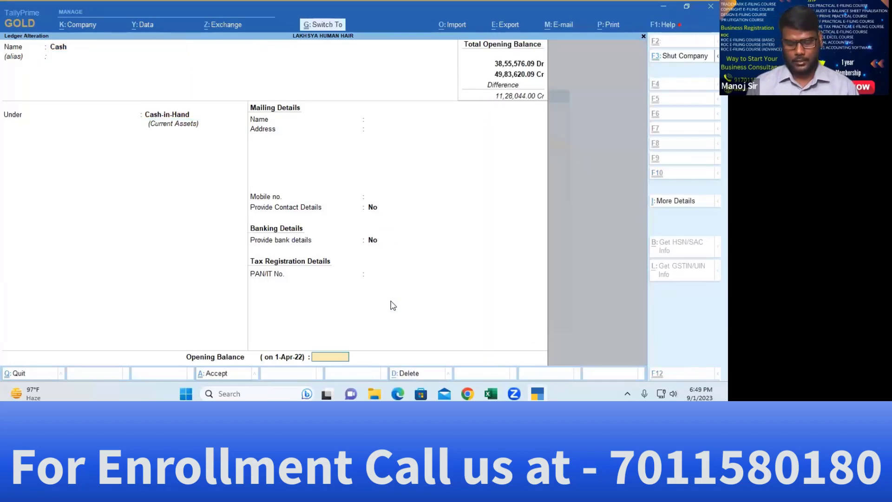
Enter 1,40,686.00 from Excel F21 as the Cash ledger's Dr opening balance
key(alt+Tab)
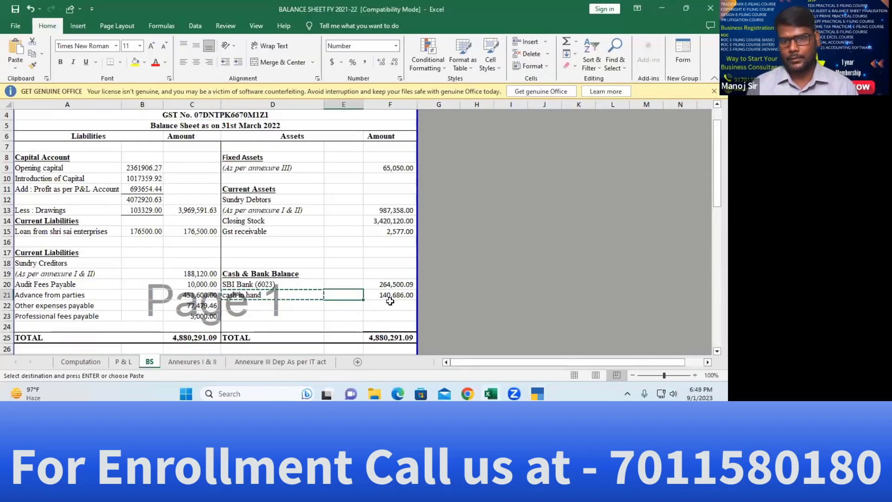
click(390, 298)
key(ctrl+c)
key(alt+Tab)
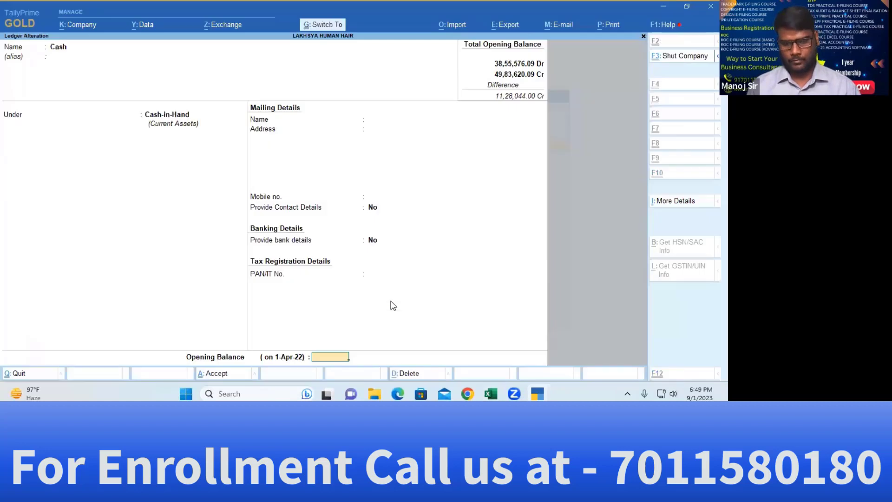
key(ctrl+v)
key(Return)
key(Return)
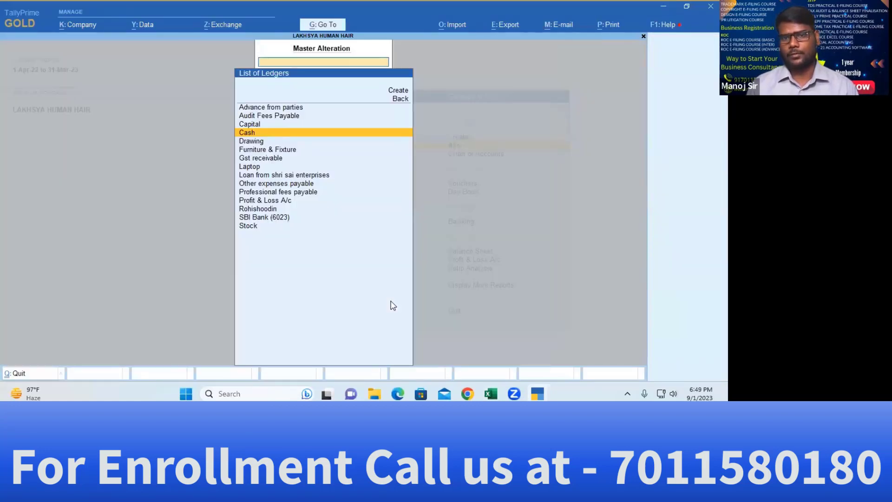
Save the Cash ledger, start a new ledger, and select the first sundry debtor in Annexures B11
key(Escape)
key(Escape)
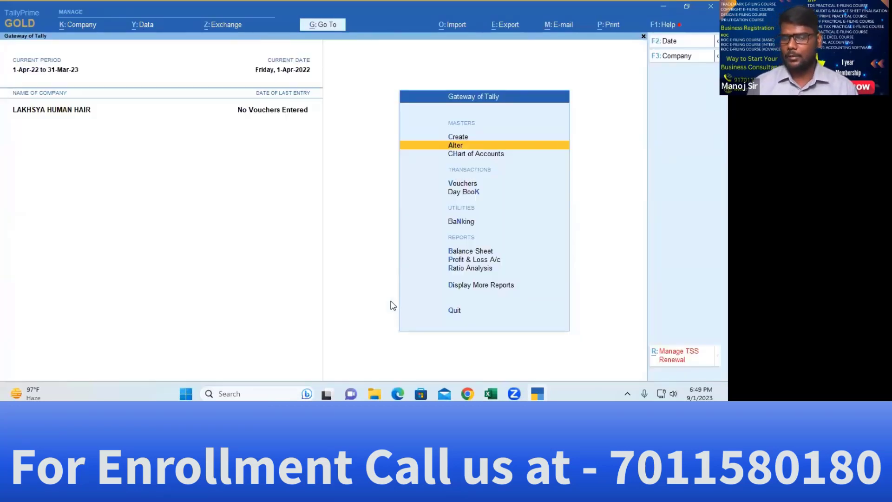
key(c)
key(Down)
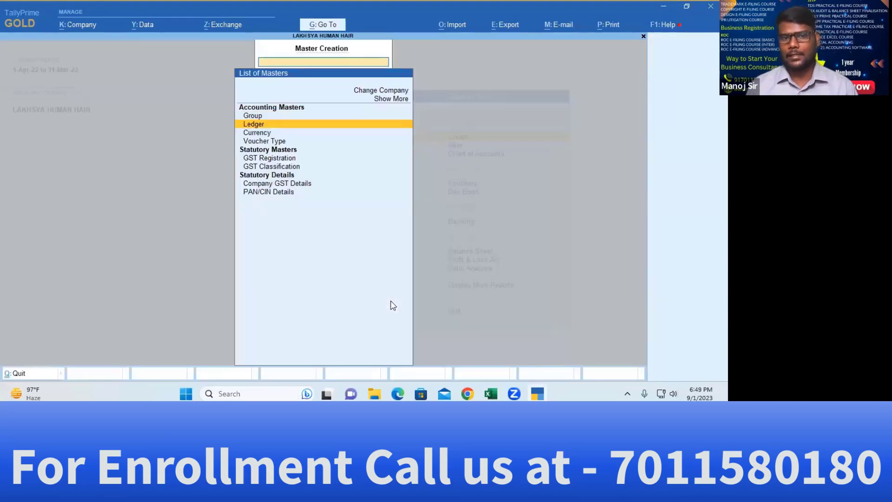
key(Return)
key(alt+Tab)
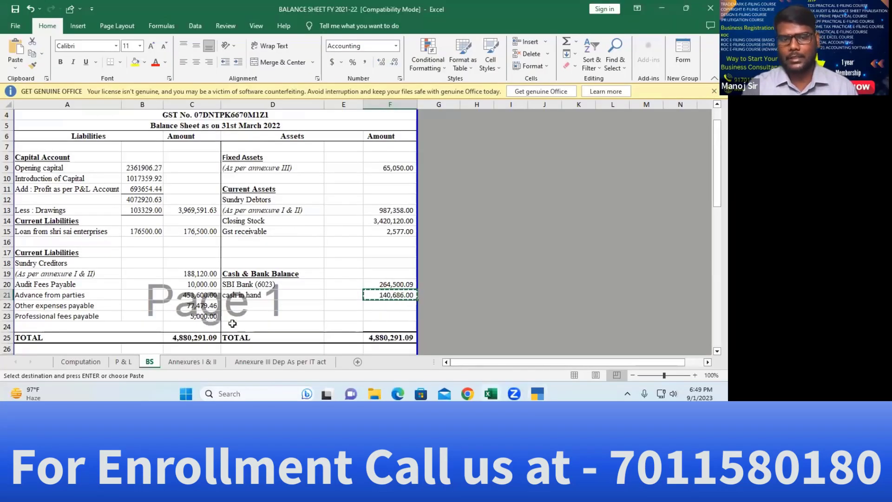
click(207, 362)
click(82, 195)
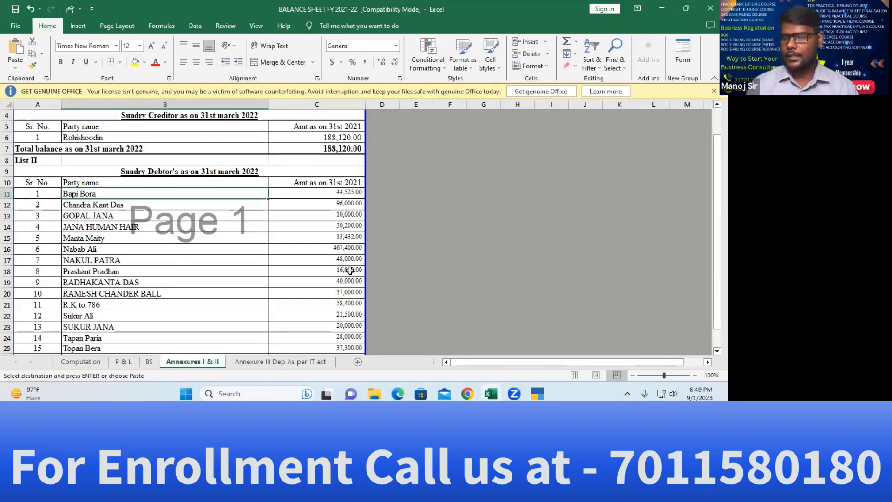
key(alt+Tab)
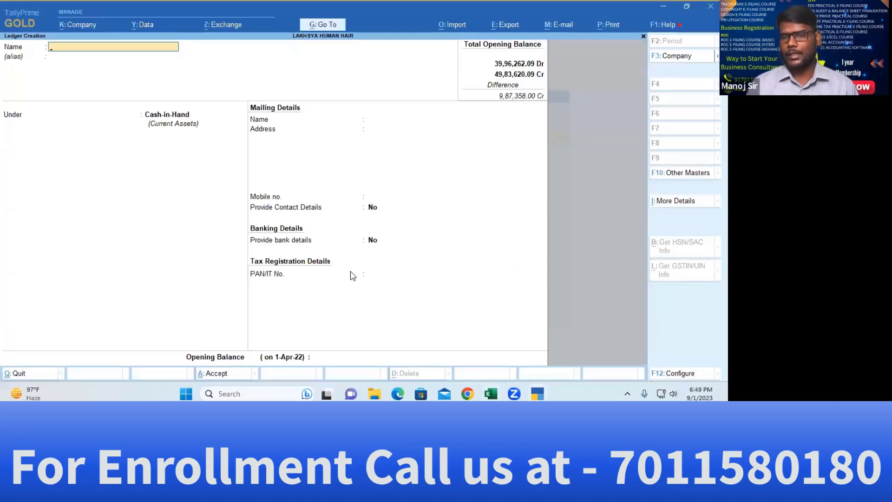
Close the blank ledger and Master Creation, then open Chart of Accounts
key(Escape)
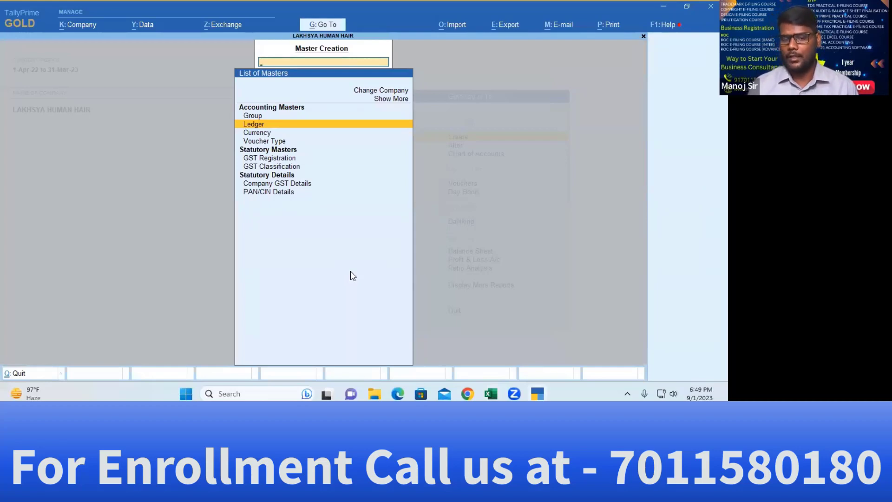
key(Escape)
key(Down)
key(Down)
key(Return)
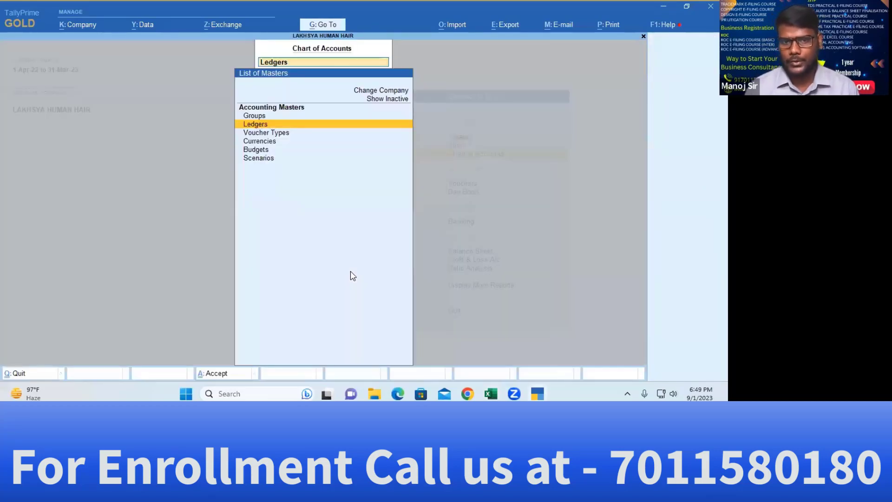
Open Multi Ledger Creation from the Ledgers Multi-Masters menu and return to the Under Group field
key(Return)
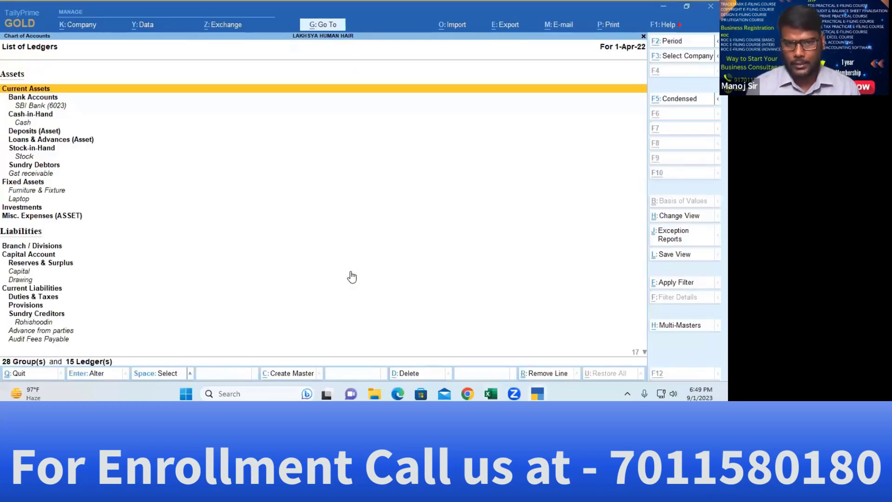
key(alt+h)
key(Return)
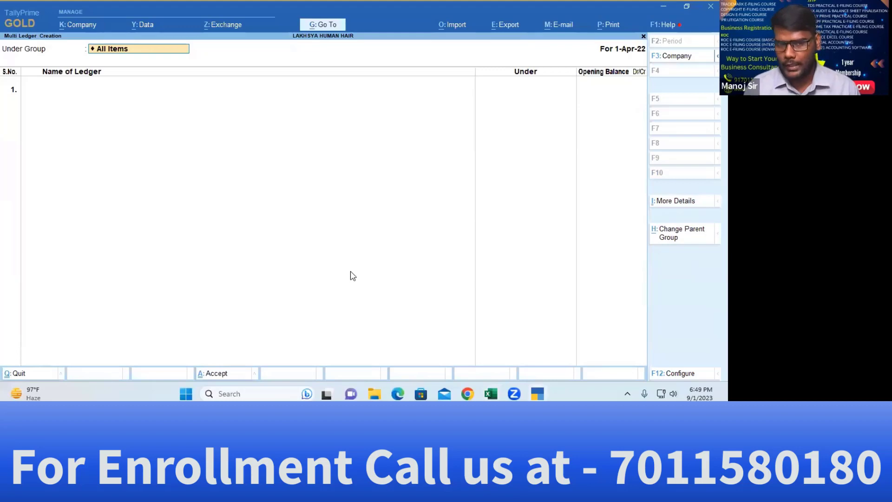
key(Return)
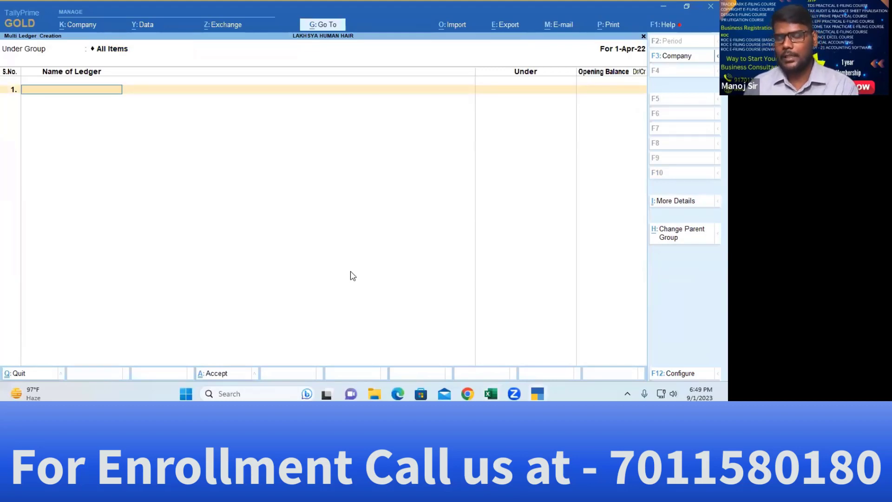
key(BackSpace)
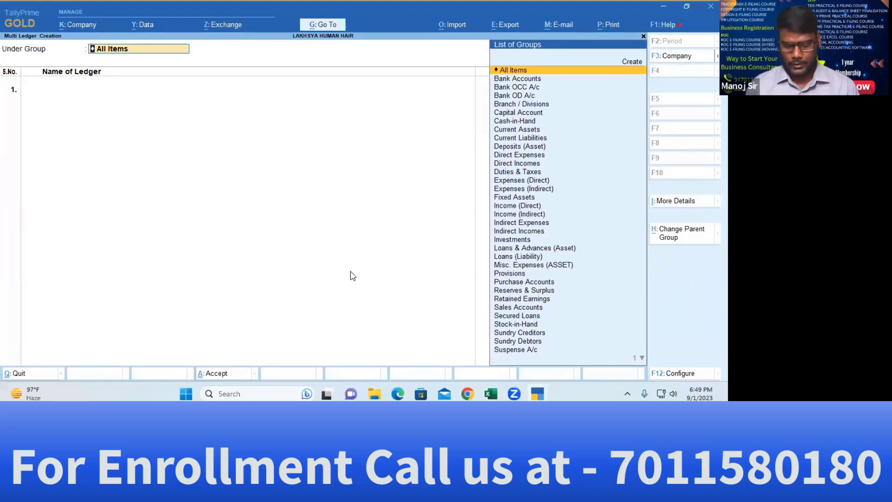
Set the Under Group for the new ledgers to Sundry Debtors
text(Sun)
key(Down)
key(Return)
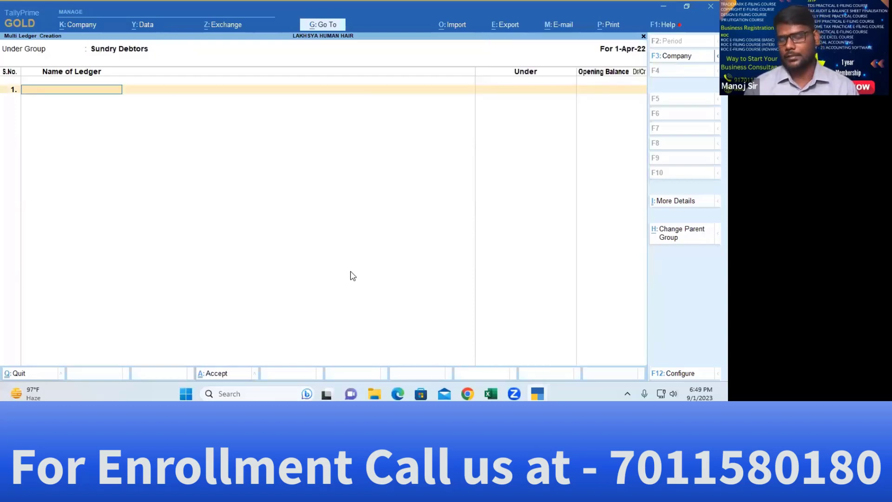
Add the first debtor from Excel with a 44,525.00 Dr opening balance
key(alt+Tab)
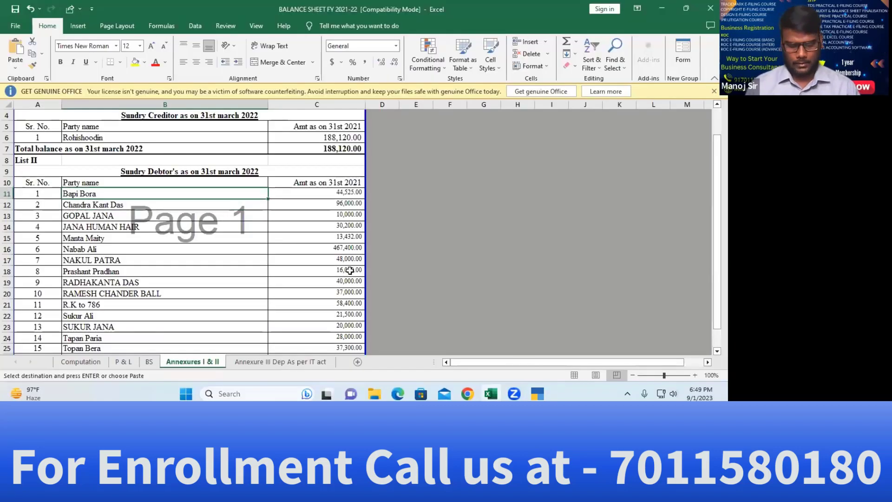
key(alt+Tab)
key(ctrl+alt+v)
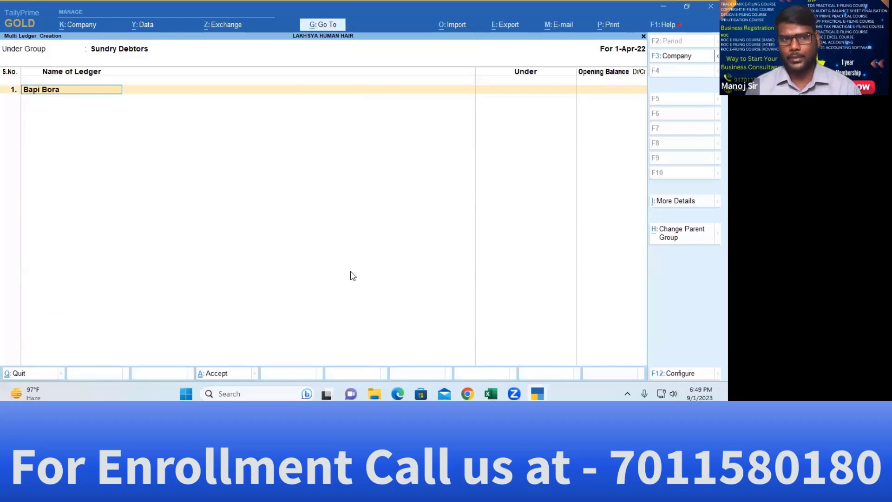
key(Return)
key(alt+Tab)
key(alt+Tab)
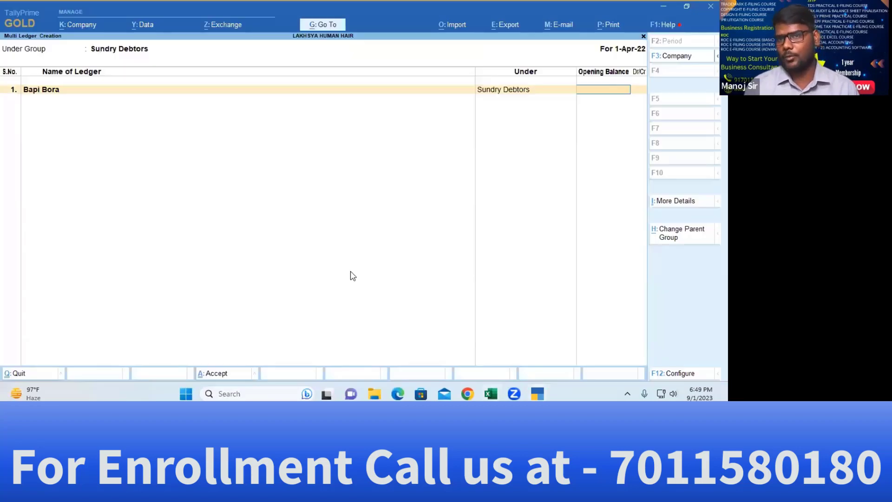
key(alt+Tab)
key(Right)
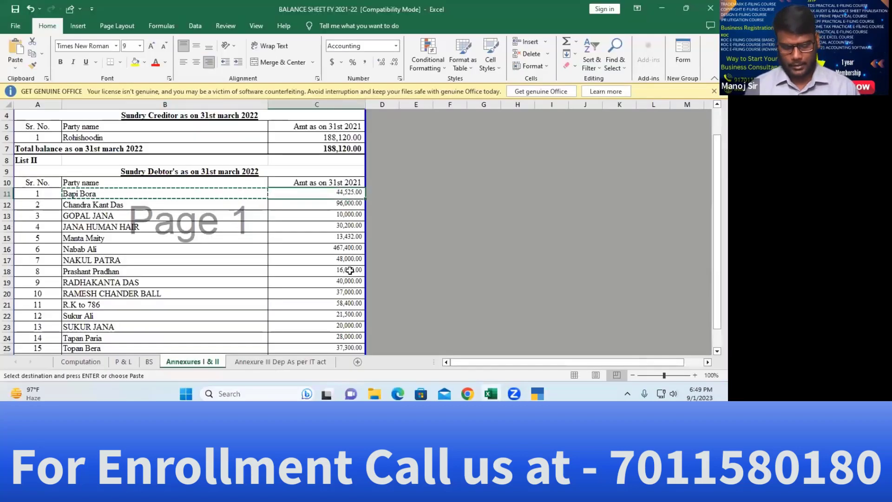
key(ctrl+c)
key(alt+Tab)
key(ctrl+alt+v)
key(Return)
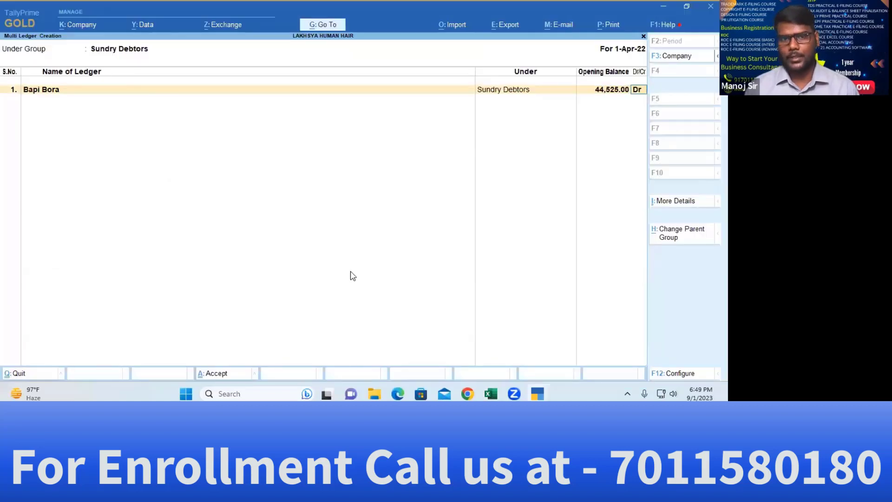
key(Return)
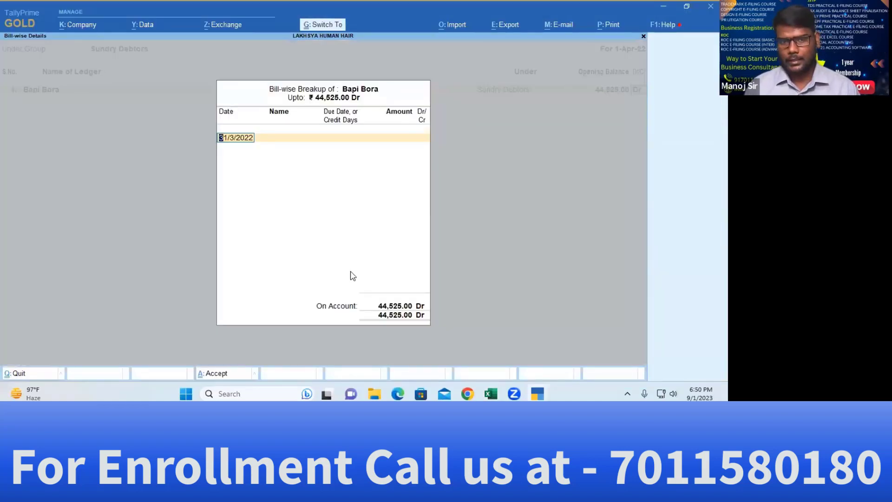
key(ctrl+a)
Add the second debtor from Excel with a 96,000.00 Dr opening balance
key(alt+Tab)
key(Left)
key(Down)
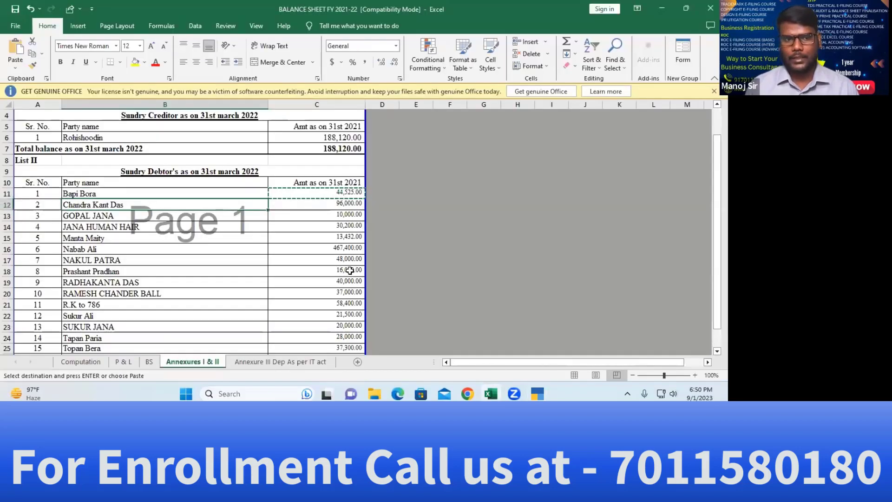
key(ctrl+c)
key(alt+Tab)
key(ctrl+v)
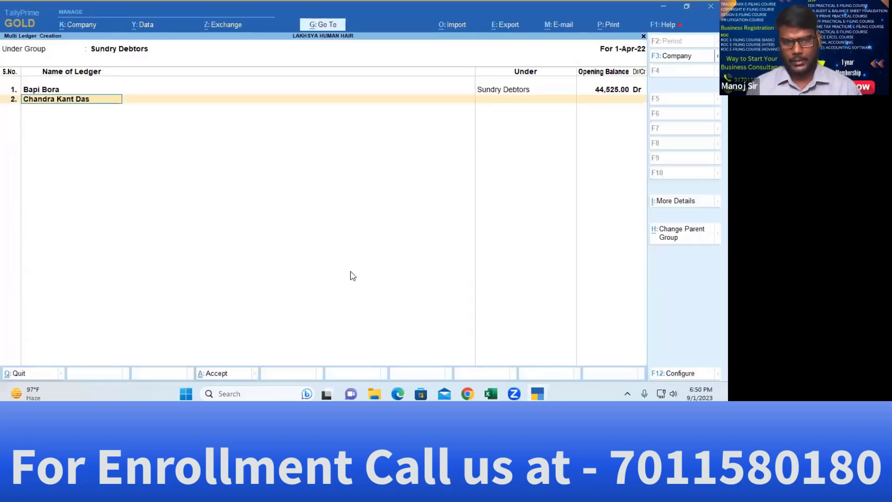
key(Return)
key(Return)
key(BackSpace)
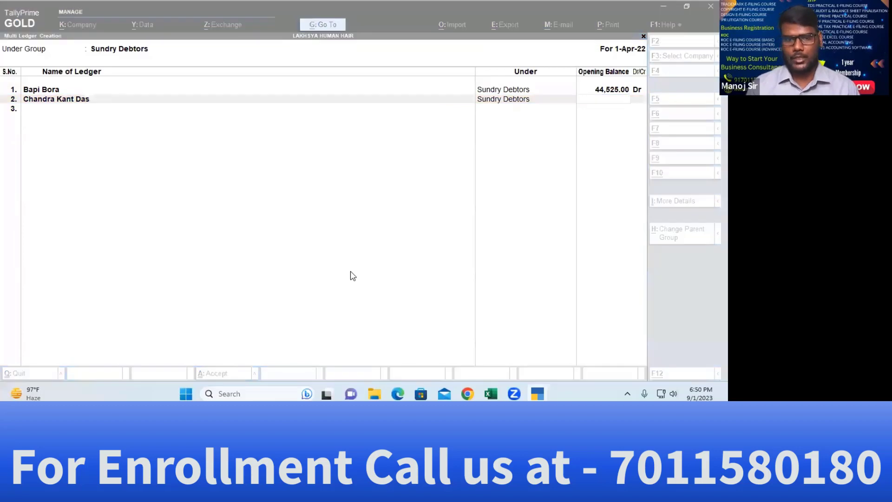
key(alt+Tab)
key(Right)
key(ctrl+c)
key(alt+Tab)
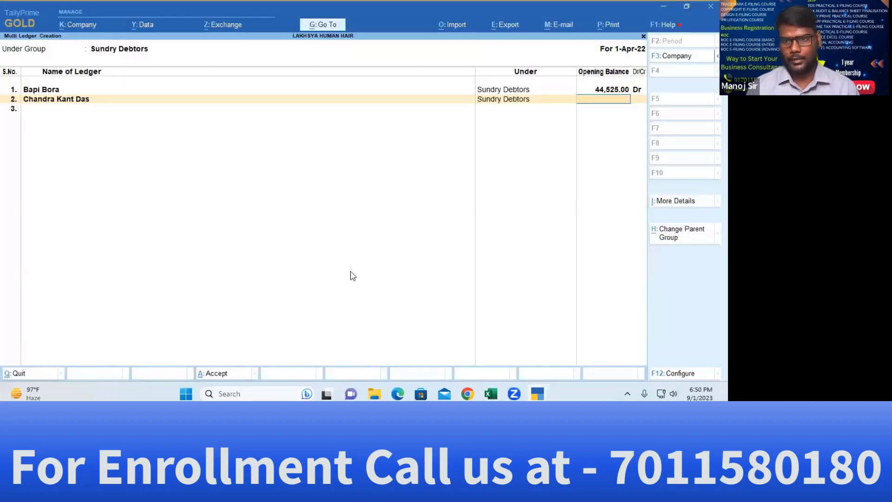
key(ctrl+v)
key(Return)
key(Return)
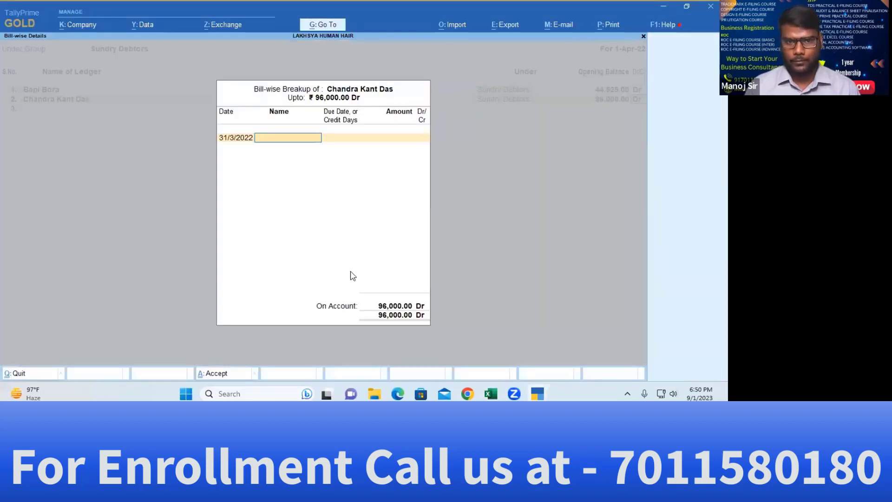
key(Return)
Add the third debtor from Excel with a 10,000.00 Dr opening balance
key(alt+Tab)
key(Down)
key(Left)
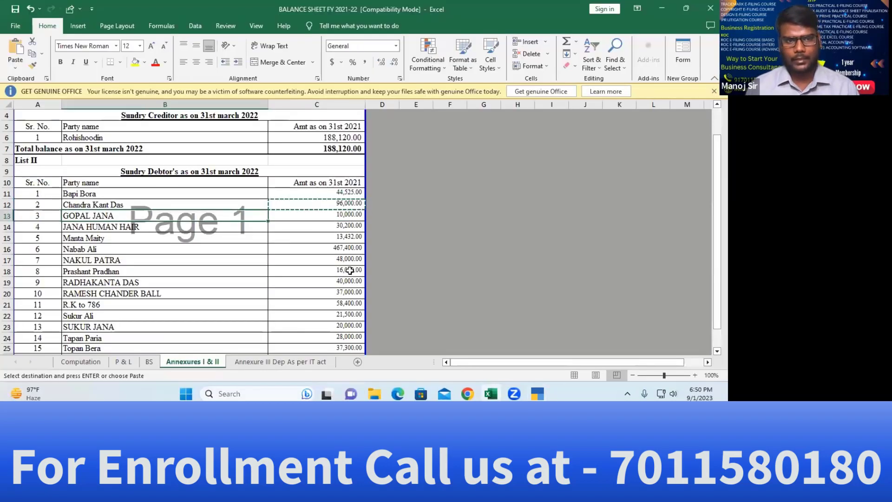
key(ctrl+c)
key(alt+Tab)
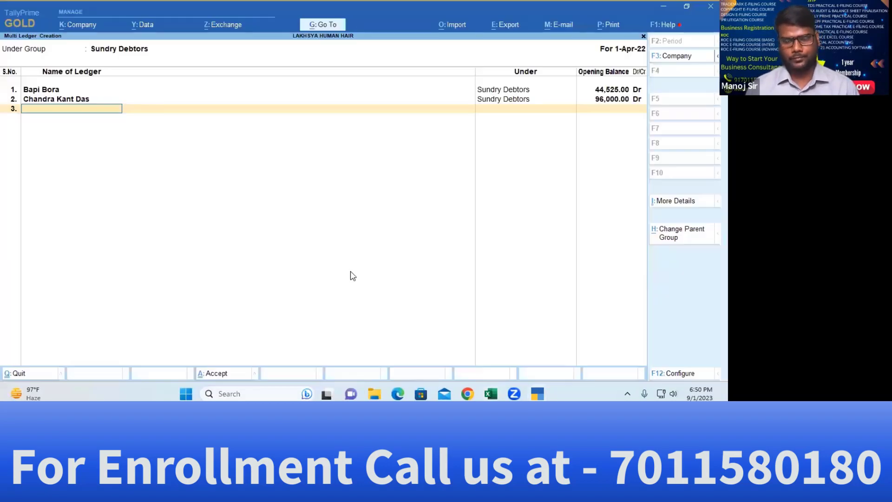
key(ctrl+v)
key(Return)
key(alt+Tab)
key(Right)
key(ctrl+c)
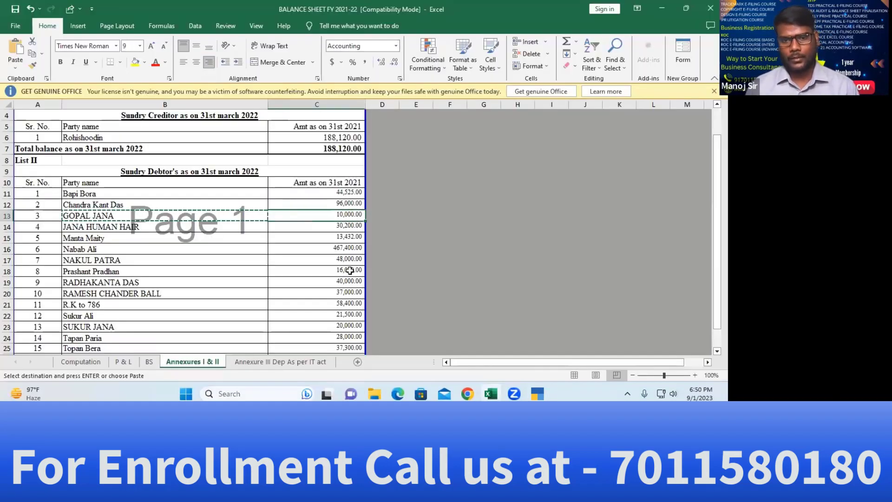
key(alt+Tab)
key(ctrl+v)
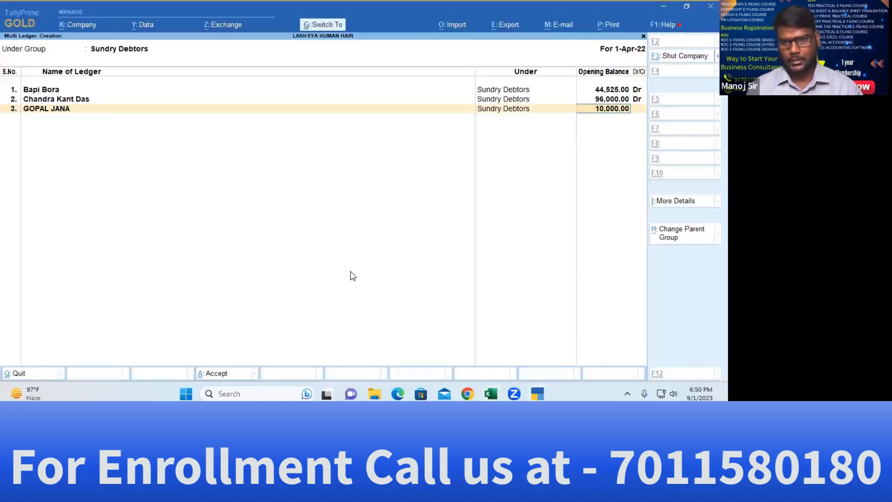
key(Return)
key(Return)
key(Return)
key(Return)
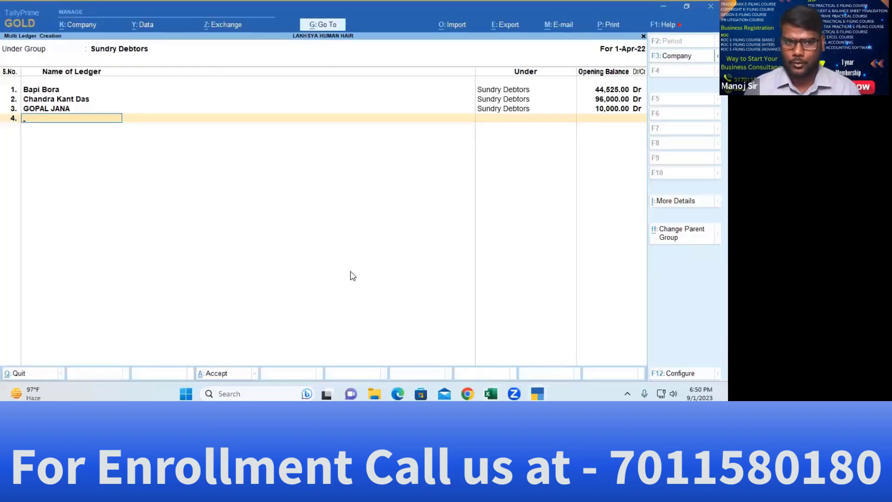
key(Return)
key(Escape)
key(Return)
key(Return)
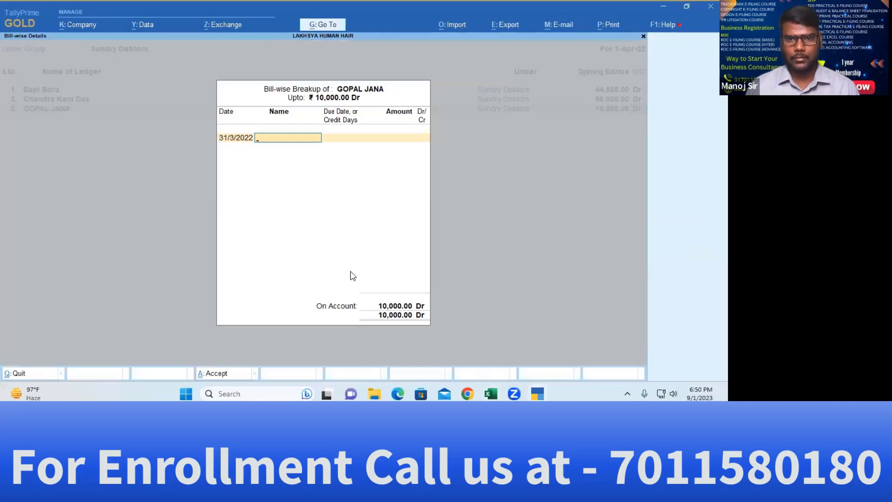
key(Return)
Add the fourth debtor, a hair business, with a 30,200.00 Dr opening balance
key(alt+Tab)
key(Left)
key(Left)
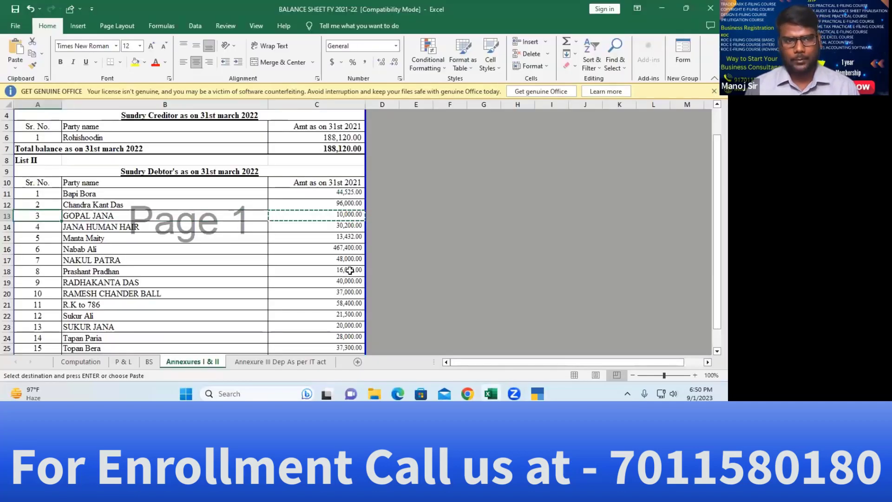
key(Down)
key(Right)
key(ctrl+c)
key(alt+Tab)
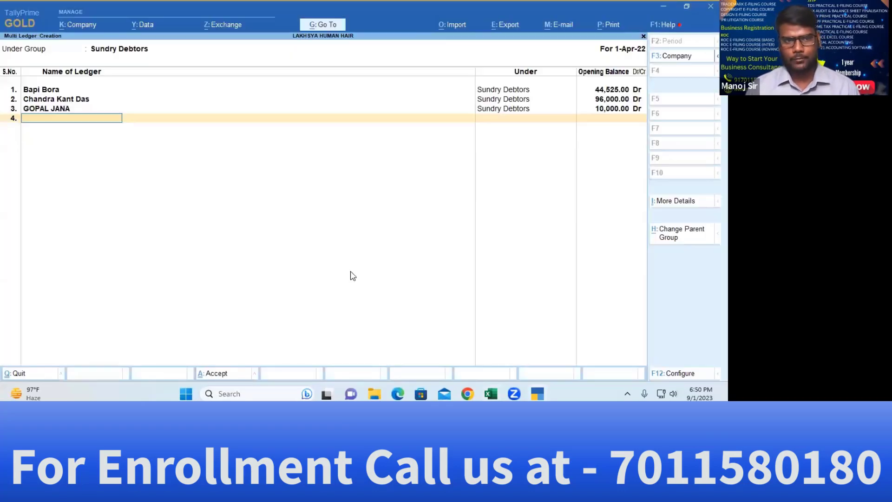
key(ctrl+alt+v)
key(Return)
key(alt+Tab)
key(Right)
key(ctrl+c)
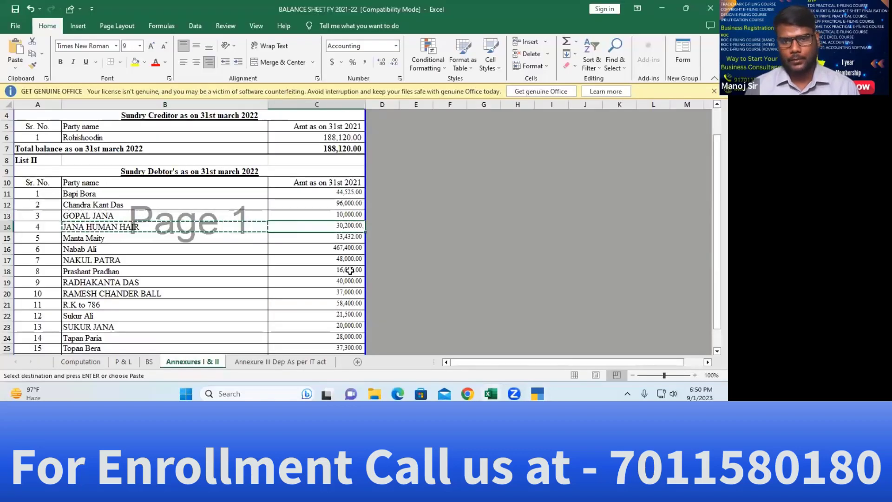
key(alt+Tab)
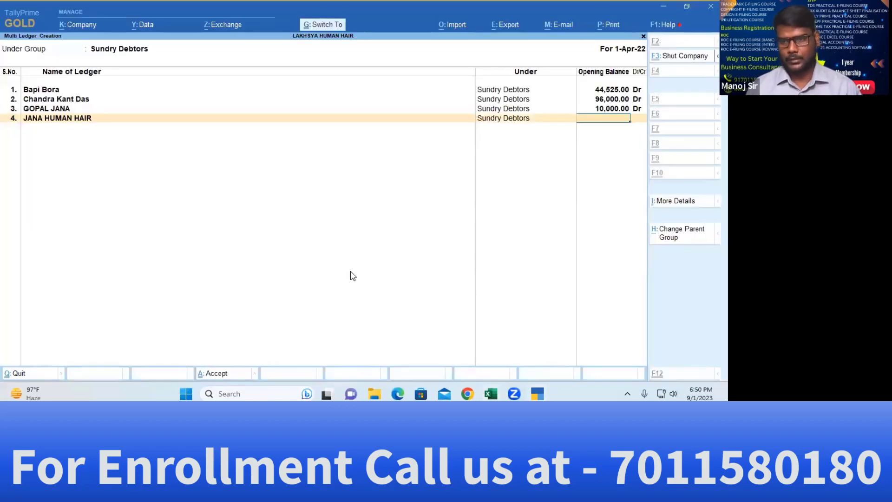
key(ctrl+alt+v)
key(Return)
key(Return)
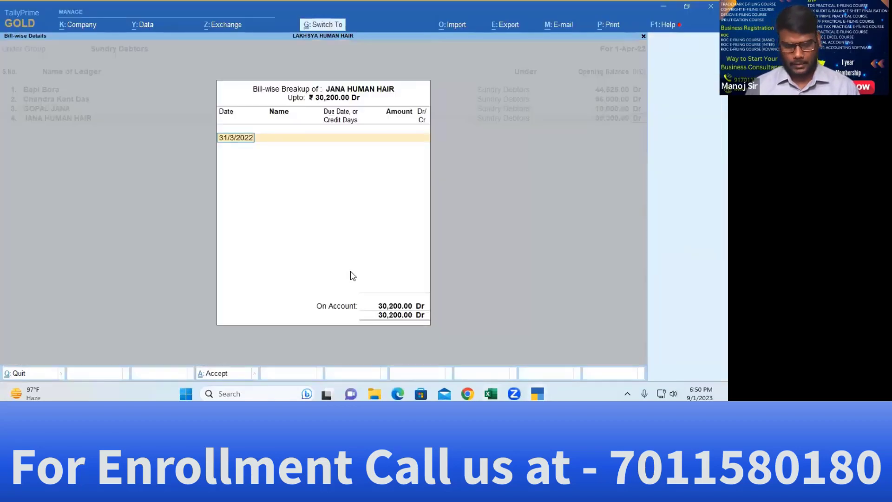
key(ctrl+a)
Add the fifth debtor from Excel with a 13,432.00 Dr opening balance
key(alt+Tab)
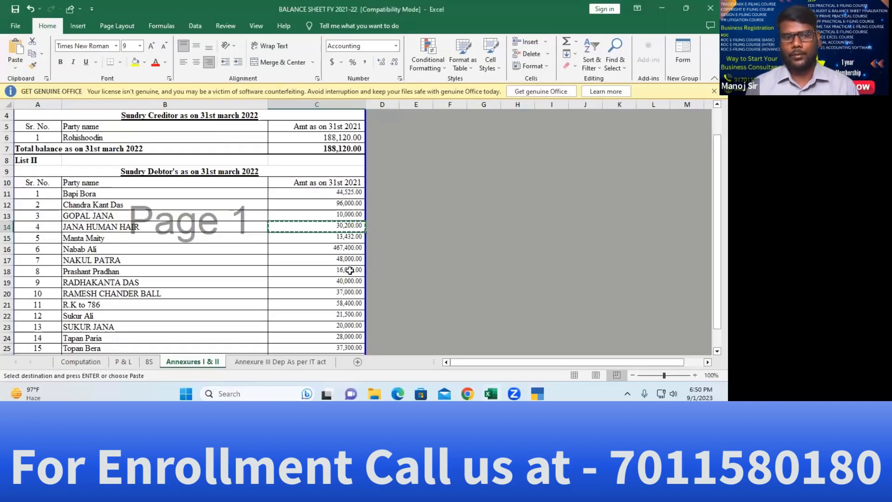
key(Left)
key(Down)
key(ctrl+c)
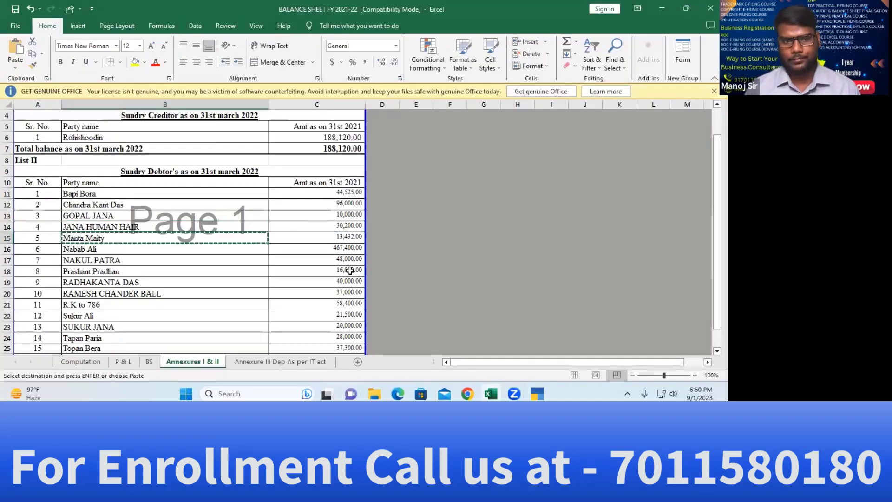
key(alt+Tab)
key(ctrl+alt+v)
key(Return)
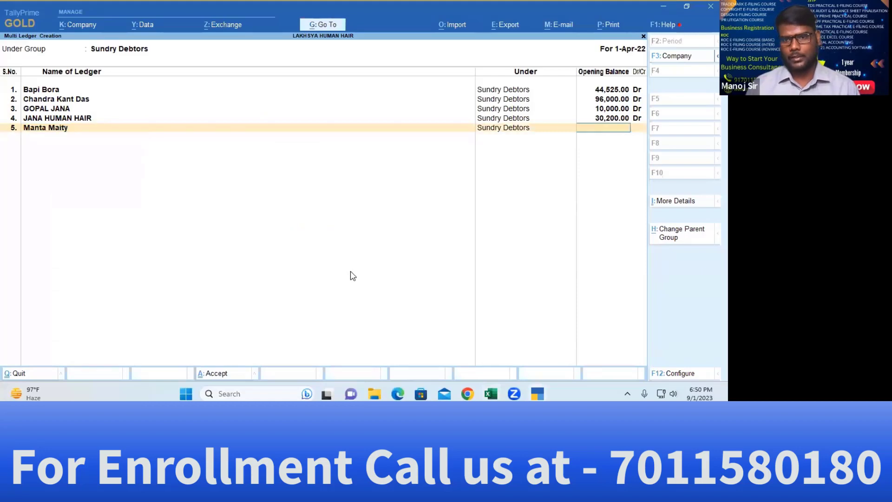
key(alt+Tab)
key(Right)
key(ctrl+c)
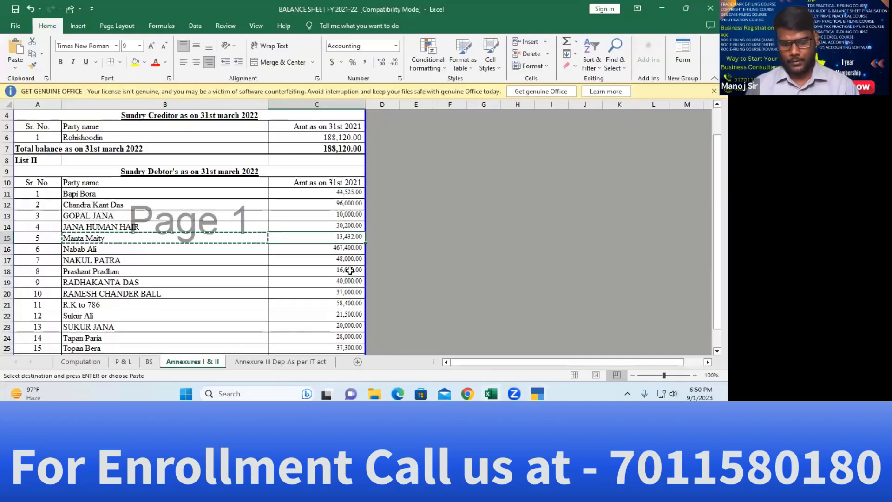
key(alt+Tab)
key(ctrl+alt+v)
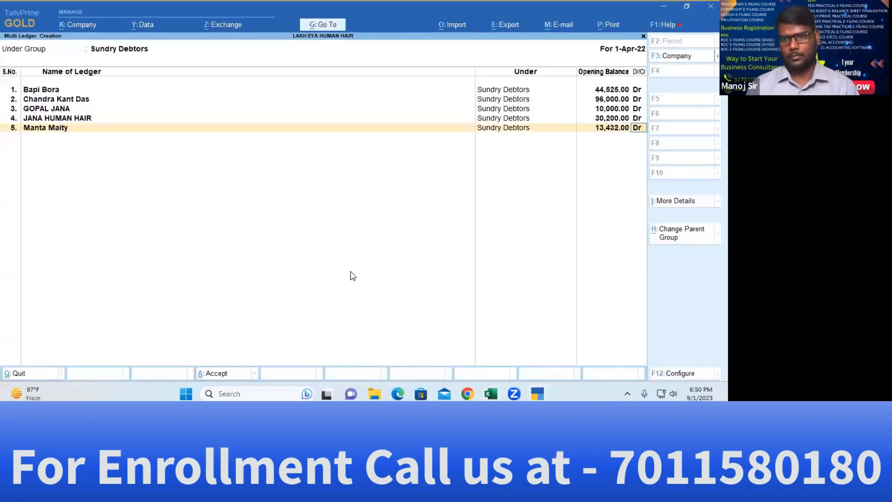
key(Return)
key(Return)
key(Return)
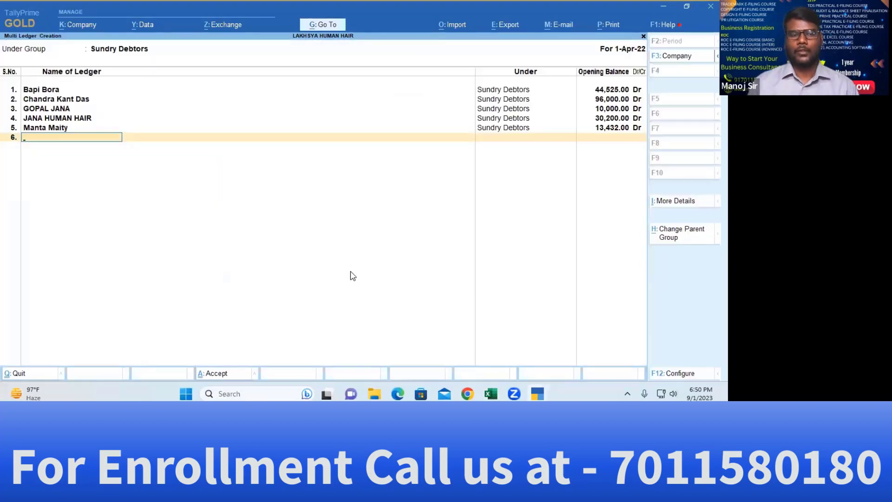
Add the sixth debtor from Excel with a 4,67,400.00 Dr opening balance
key(alt+Tab)
key(Left)
key(Down)
key(ctrl+c)
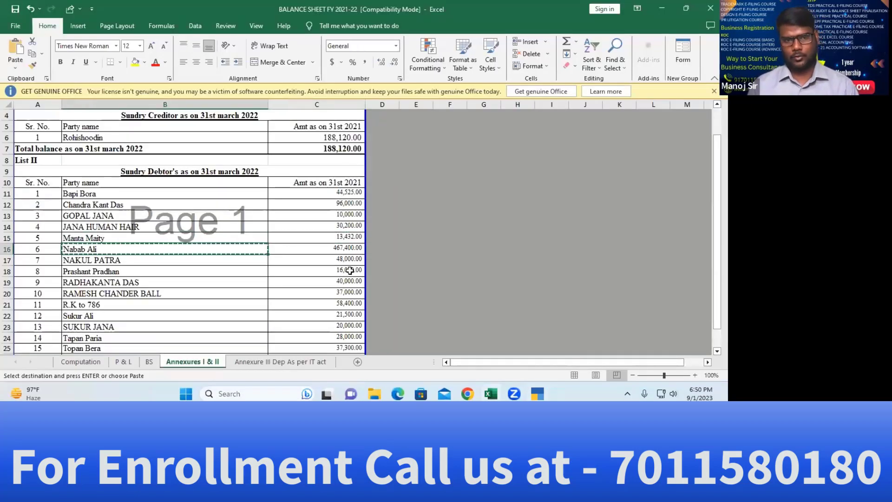
key(alt+Tab)
key(ctrl+alt+v)
key(Return)
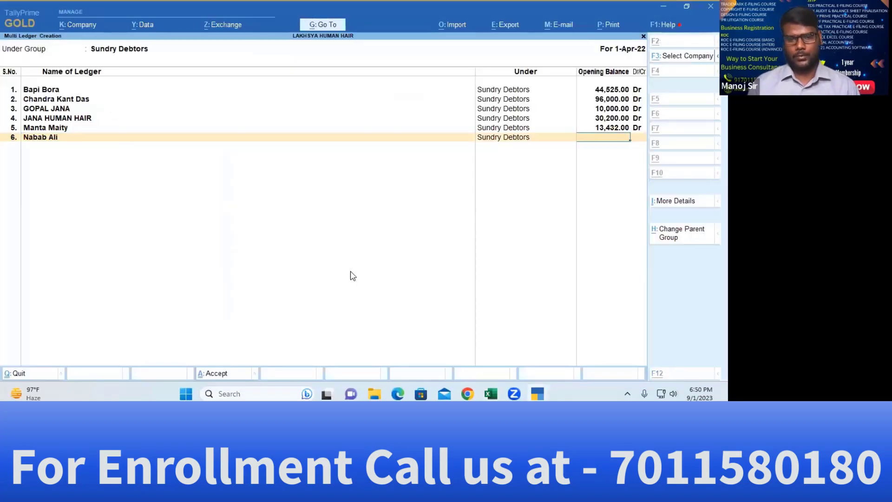
key(alt+Tab)
key(Right)
key(ctrl+c)
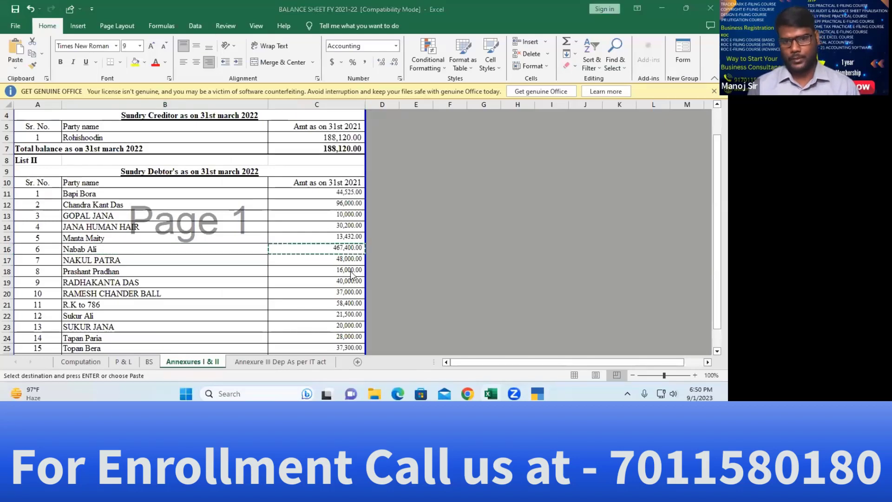
key(alt+Tab)
key(ctrl+alt+v)
key(Return)
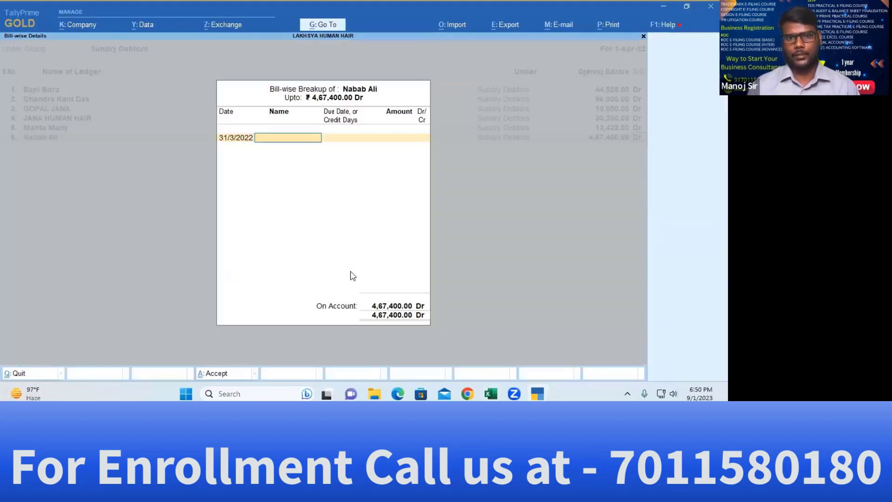
key(Return)
Add the seventh debtor with a typed 48,000.00 Dr opening balance
key(alt+Tab)
key(Left)
key(Down)
key(ctrl+c)
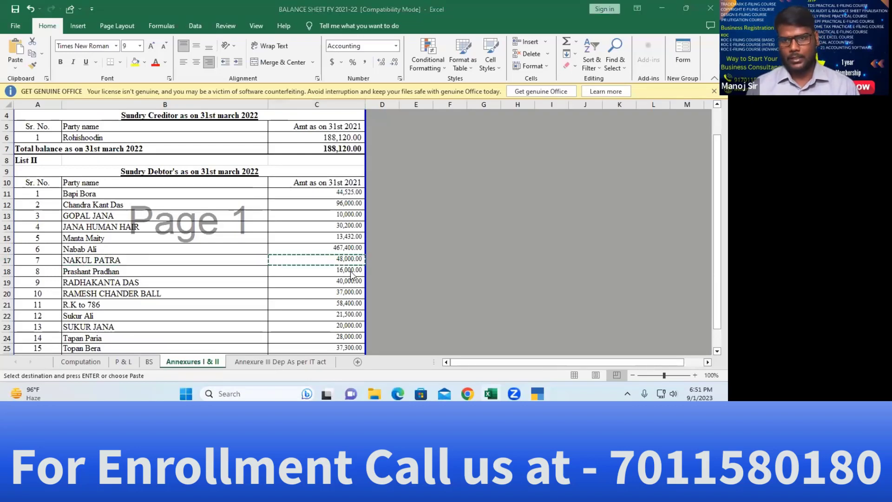
key(alt+Tab)
key(ctrl+alt+v)
key(Return)
text(48000)
key(Return)
key(Return)
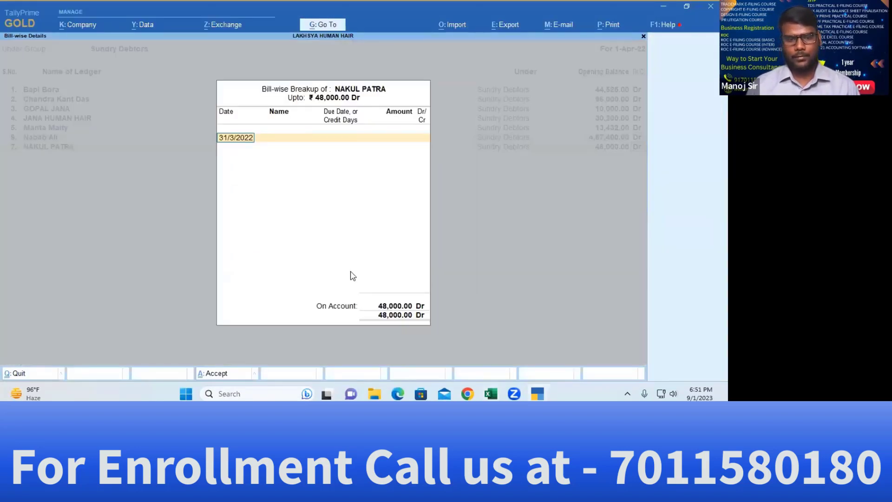
key(Return)
Add the eighth debtor from Excel row 18 with a 16,000.00 Dr opening balance
key(alt+Tab)
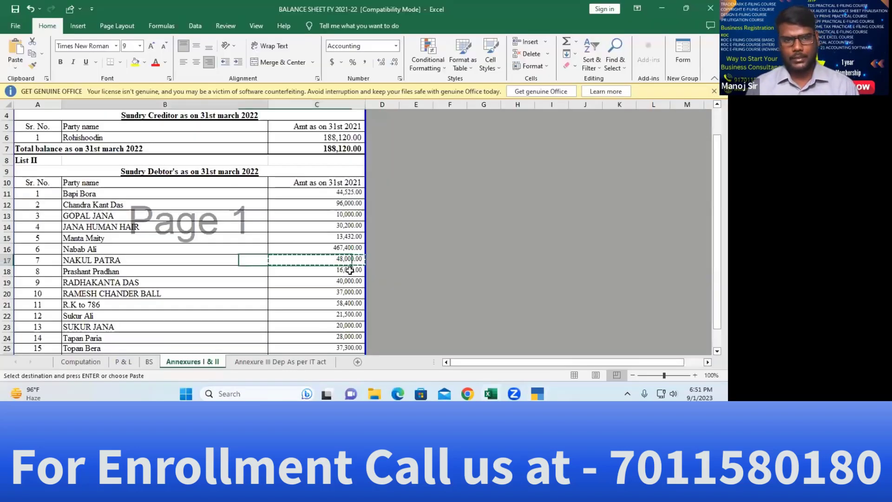
key(Left)
key(Down)
key(ctrl+c)
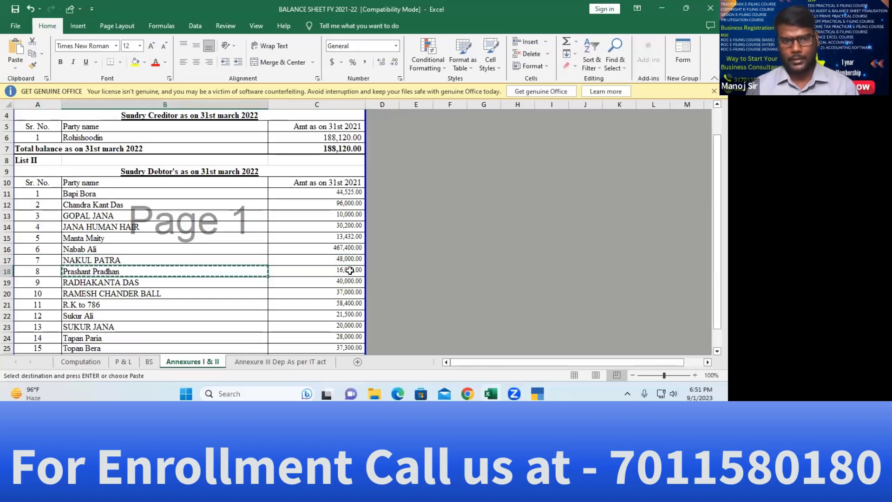
key(alt+Tab)
key(ctrl+alt+v)
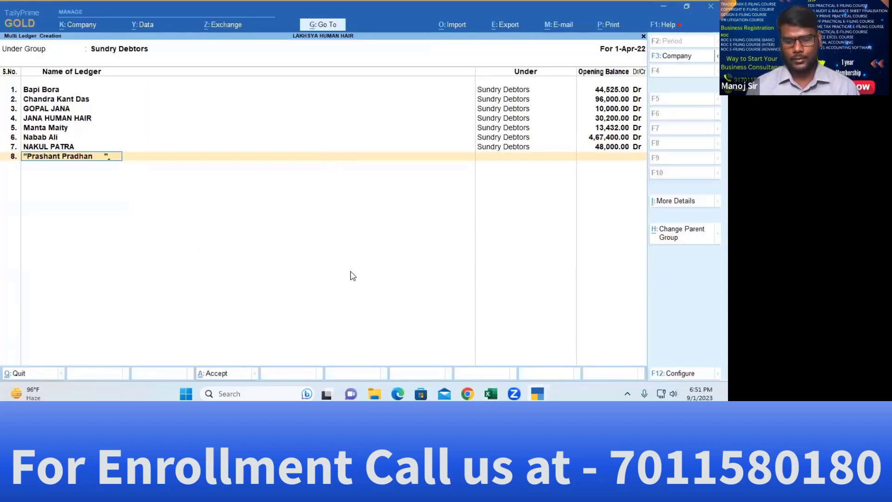
key(alt+Tab)
key(alt+Tab)
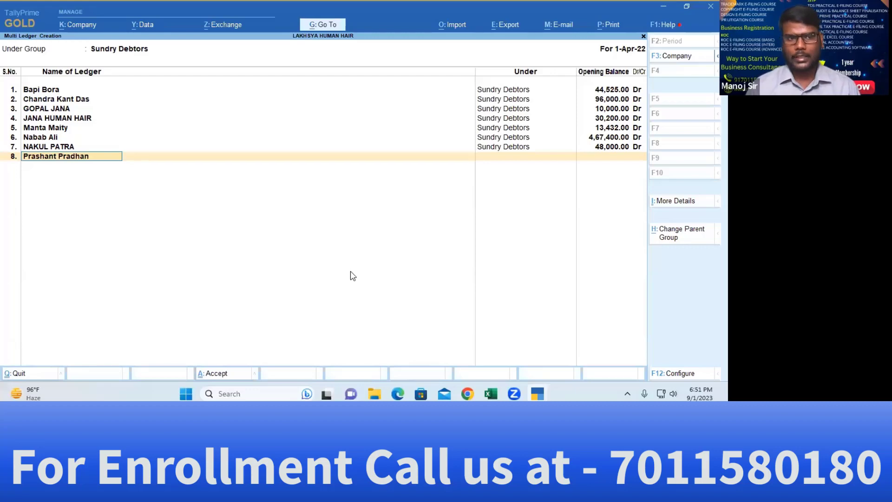
key(Return)
key(alt+Tab)
click(349, 270)
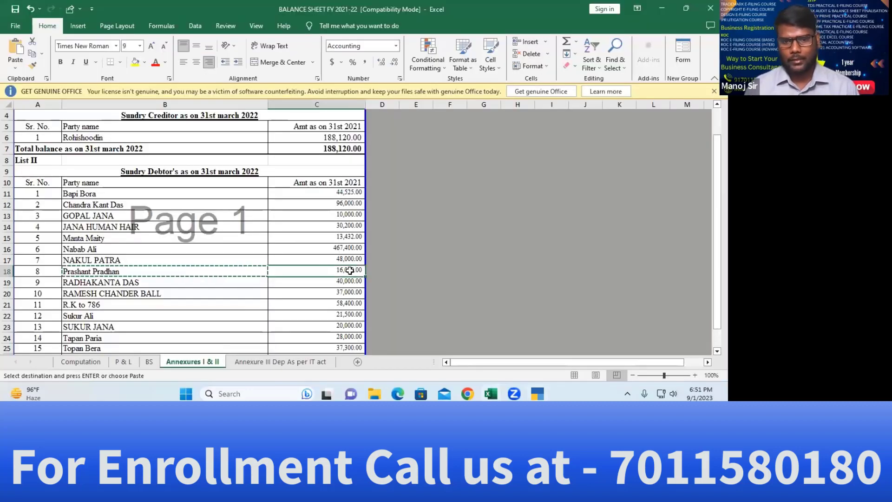
key(ctrl+c)
key(alt+Tab)
key(ctrl+v)
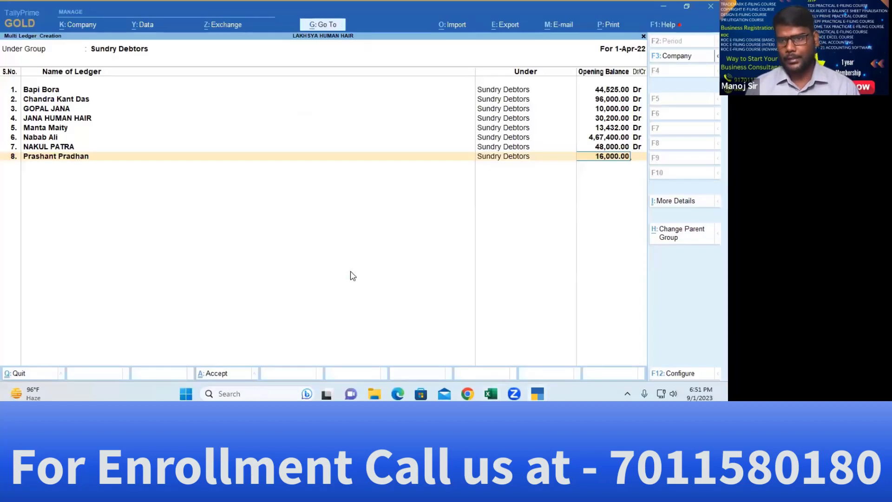
key(Return)
key(Return)
key(Return)
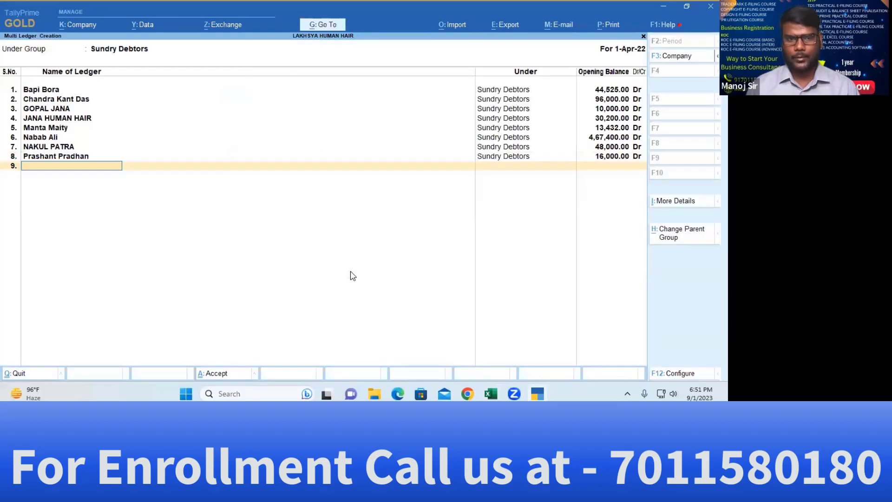
Add the ninth debtor from Excel with a 40,000.00 Dr opening balance
key(alt+Tab)
key(Left)
key(Down)
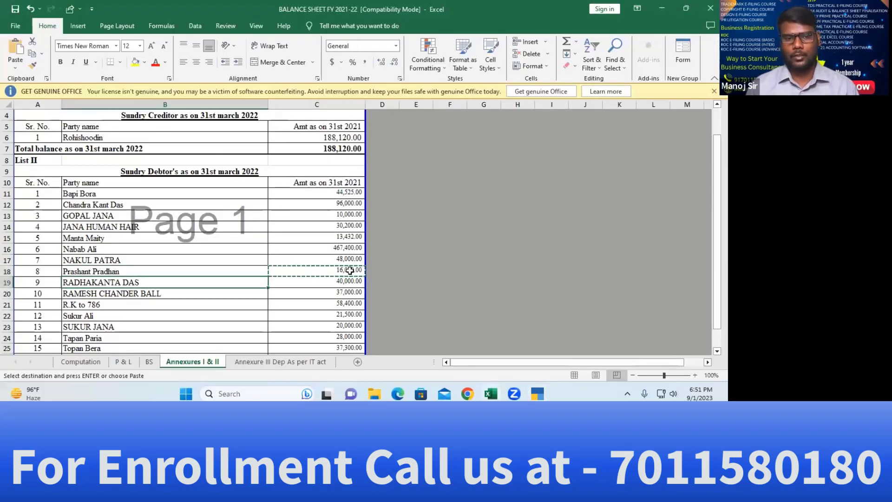
key(ctrl+c)
key(alt+Tab)
key(ctrl+v)
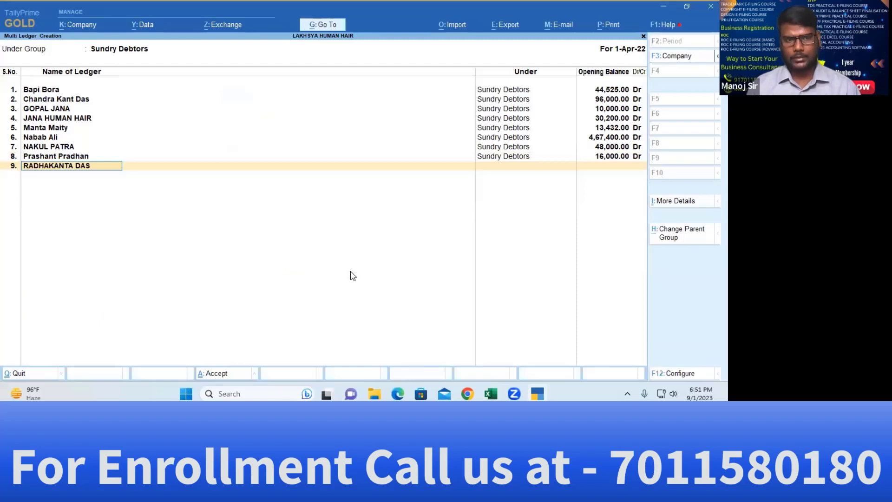
key(Return)
key(alt+Tab)
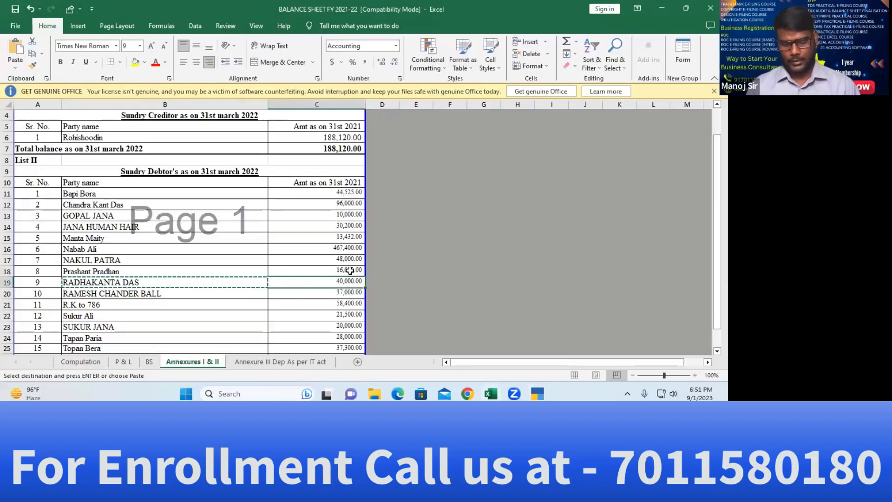
key(Right)
key(ctrl+c)
key(alt+Tab)
key(ctrl+v)
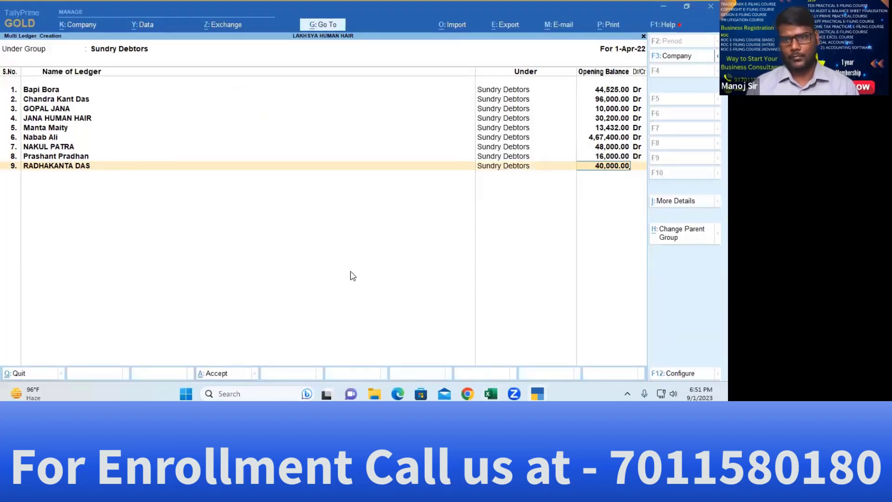
key(Return)
key(Return)
key(Return)
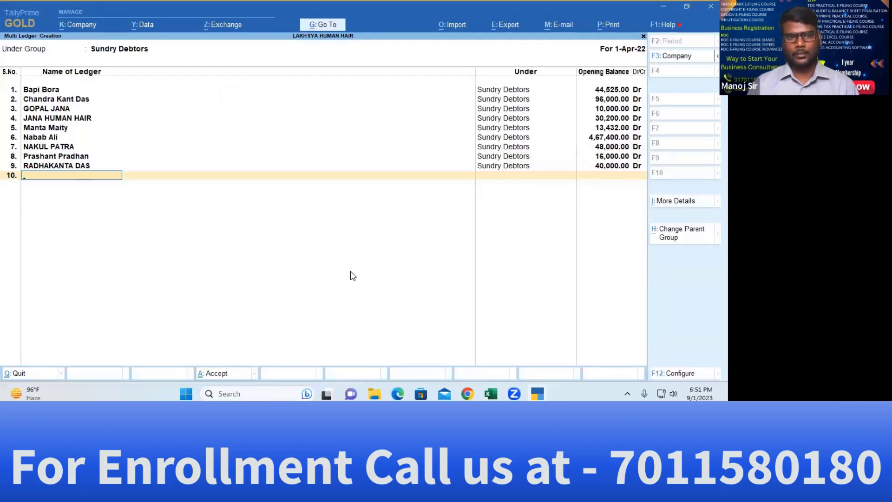
key(Return)
key(BackSpace)
key(Return)
key(Return)
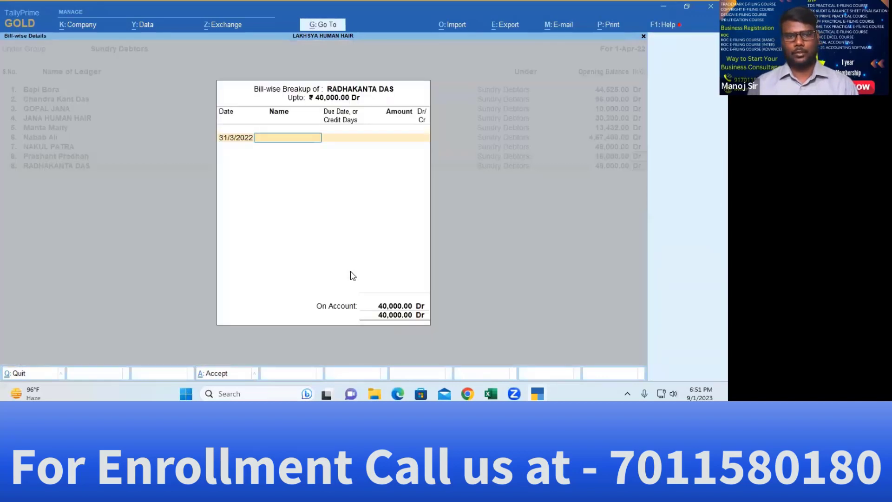
key(Return)
key(alt+Tab)
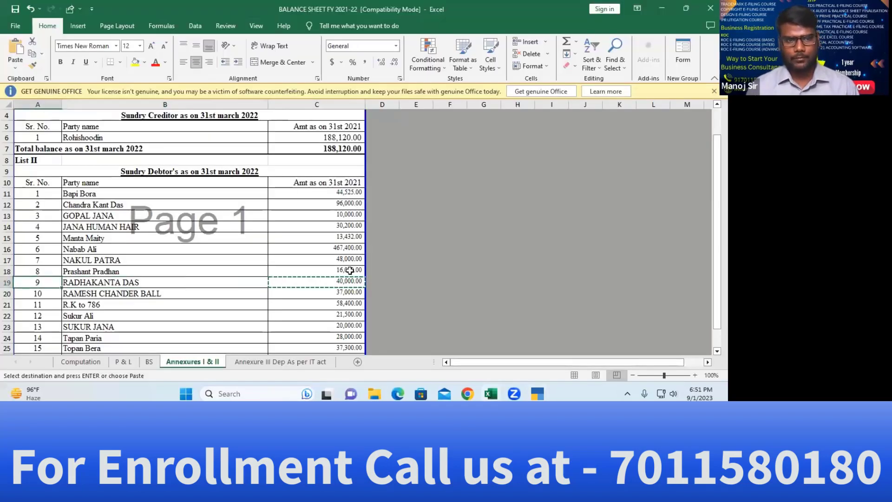
key(Right)
key(Down)
key(ctrl+c)
key(alt+Tab)
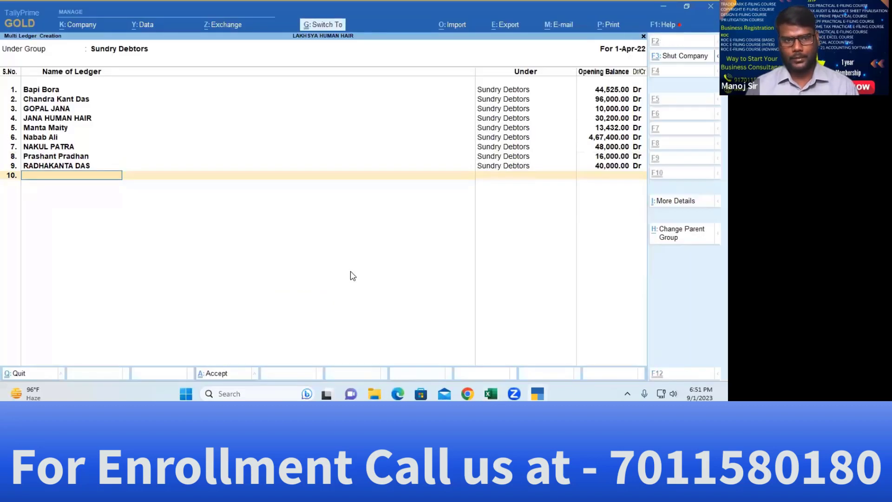
key(ctrl+alt+v)
key(Return)
key(alt+Tab)
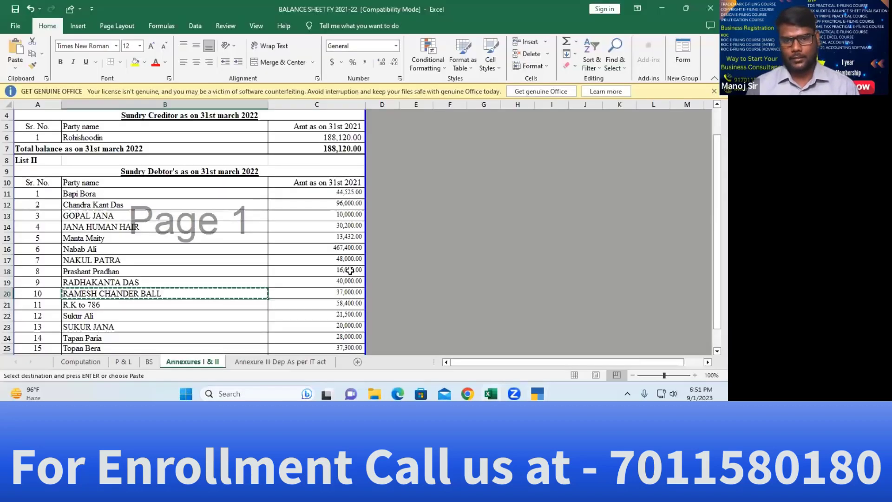
key(Right)
key(ctrl+c)
key(alt+Tab)
key(ctrl+alt+v)
key(Return)
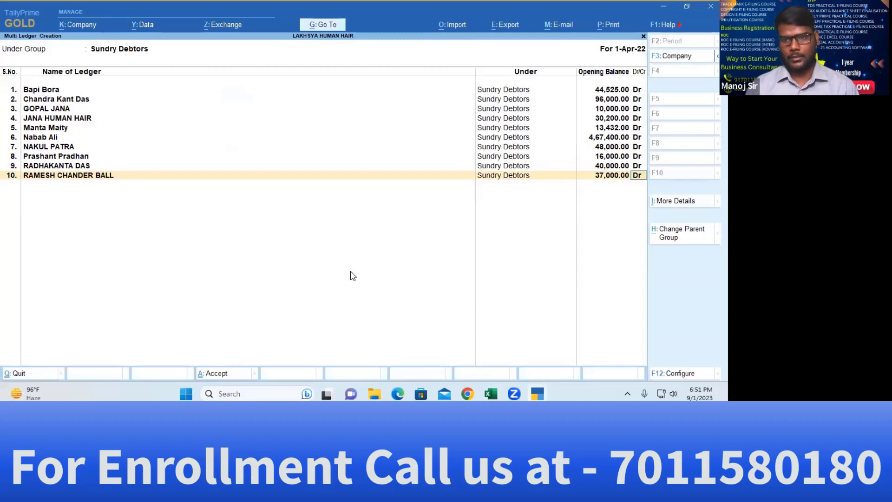
key(Return)
key(ctrl+a)
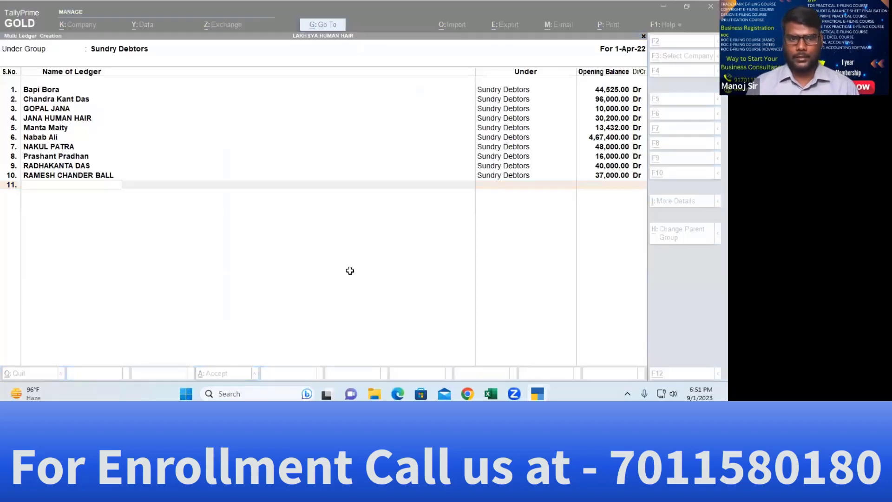
Add ledger 11, R.K to 786, with a 58,400.00 opening balance copied from Excel
key(alt+Tab)
key(Down)
key(Left)
key(ctrl+c)
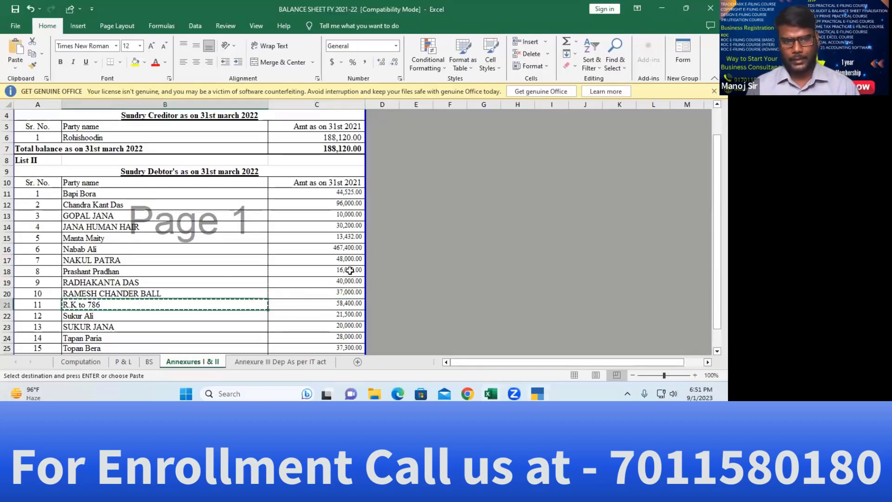
key(alt+Tab)
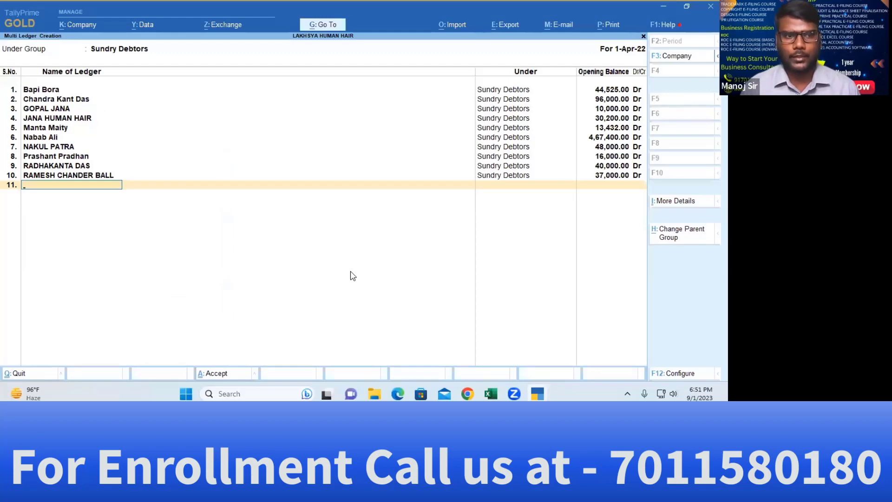
key(ctrl+alt+v)
key(Return)
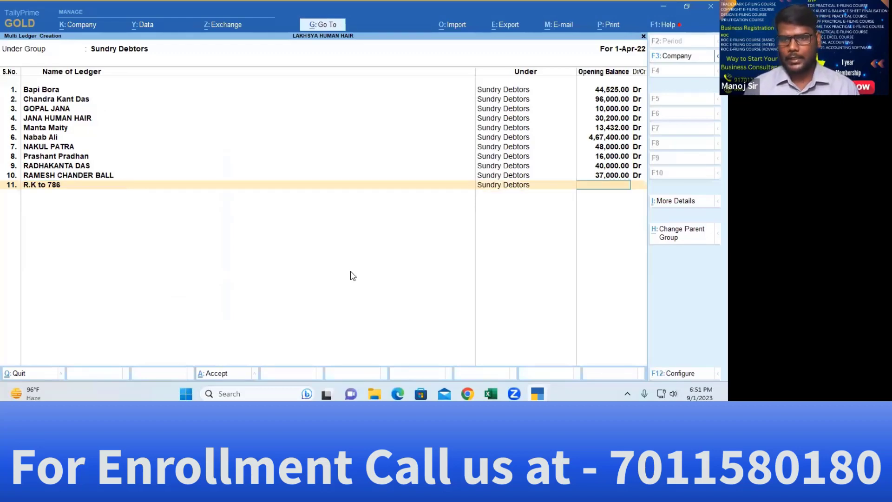
key(alt+Tab)
key(Right)
key(ctrl+c)
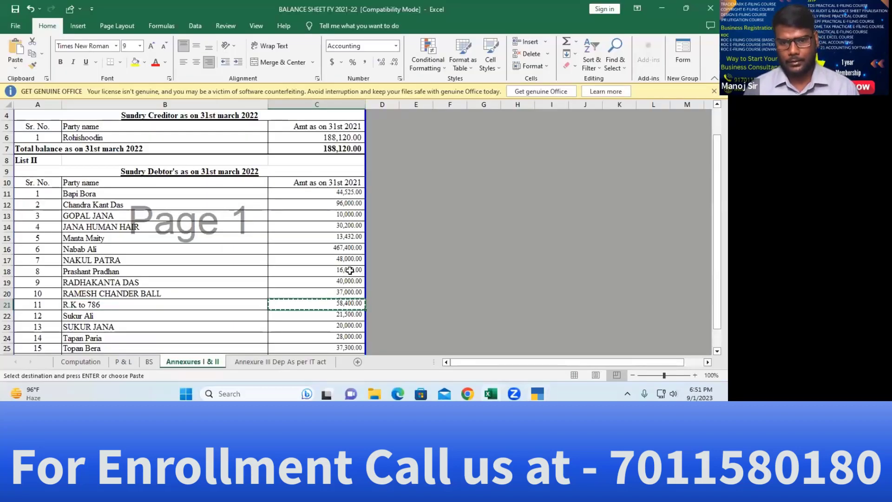
key(Escape)
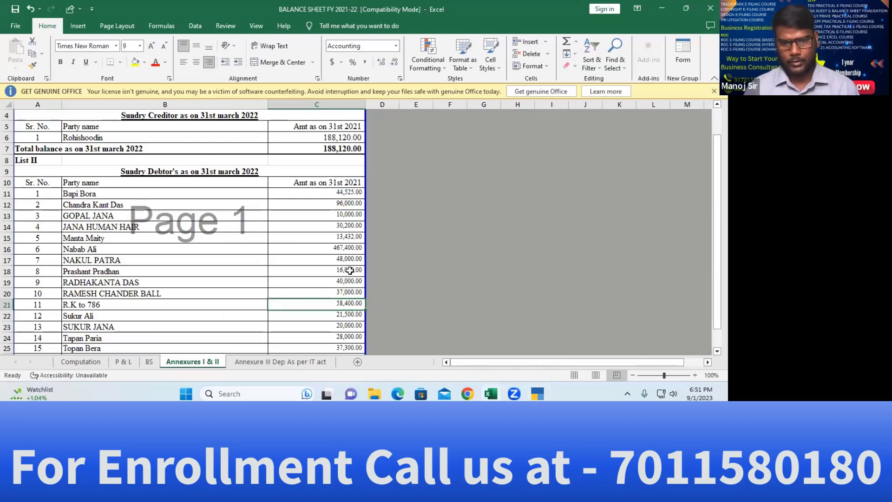
key(ctrl+c)
key(alt+Tab)
key(ctrl+alt+v)
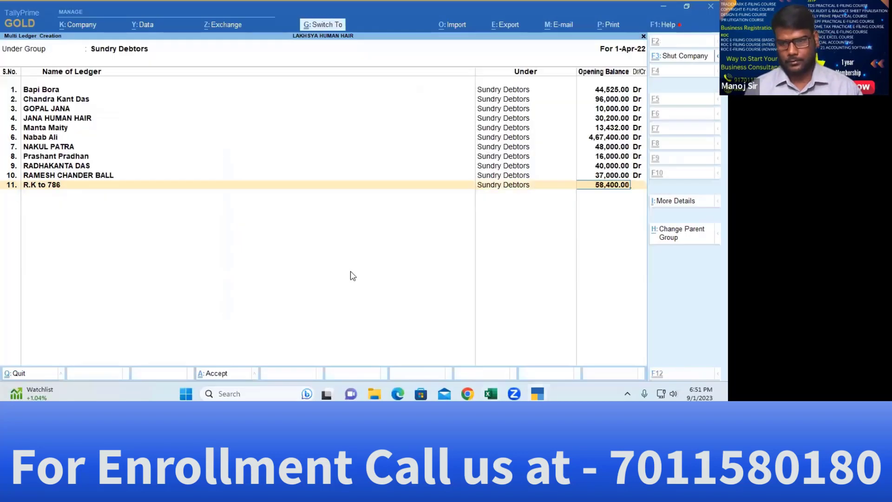
key(Return)
key(ctrl+a)
key(alt+Tab)
key(Down)
key(Left)
key(ctrl+c)
key(alt+Tab)
key(ctrl+v)
key(Return)
key(alt+Tab)
key(Right)
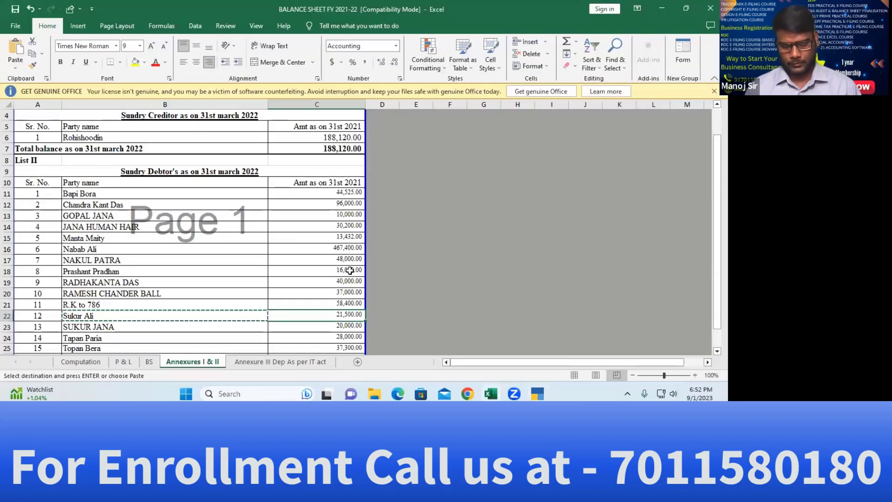
key(ctrl+c)
key(alt+Tab)
key(ctrl+v)
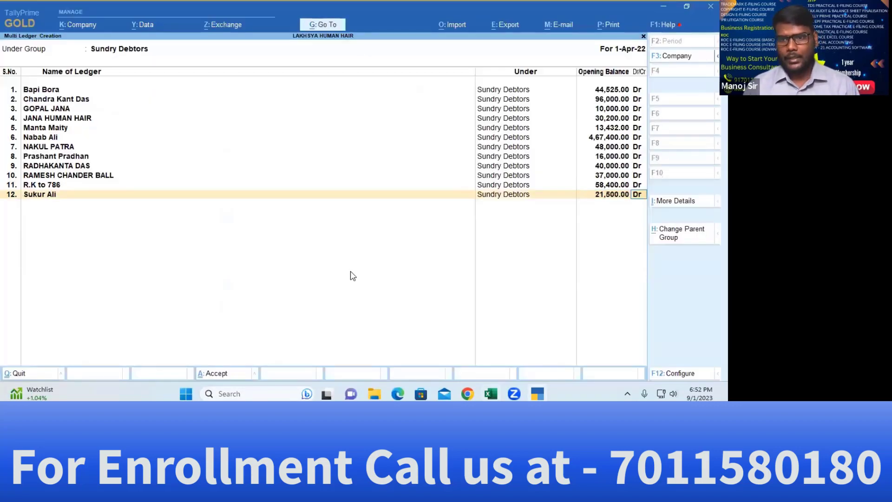
key(Return)
key(ctrl+a)
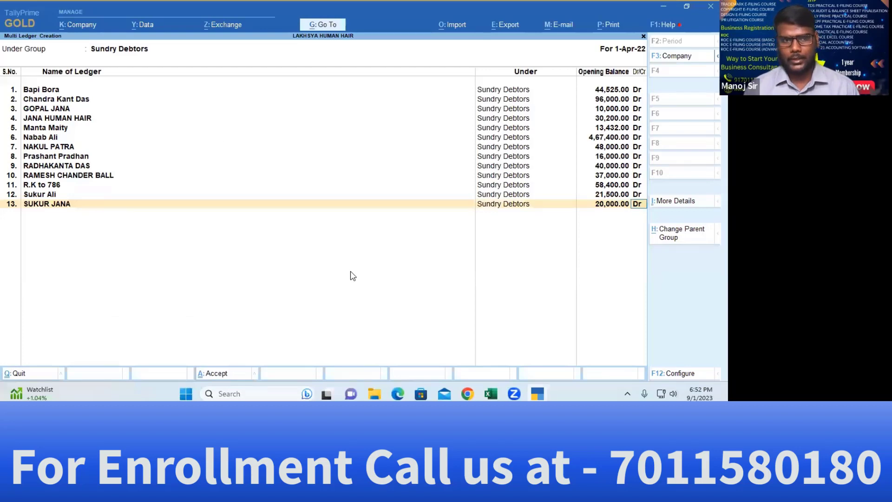
key(Return)
key(ctrl+a)
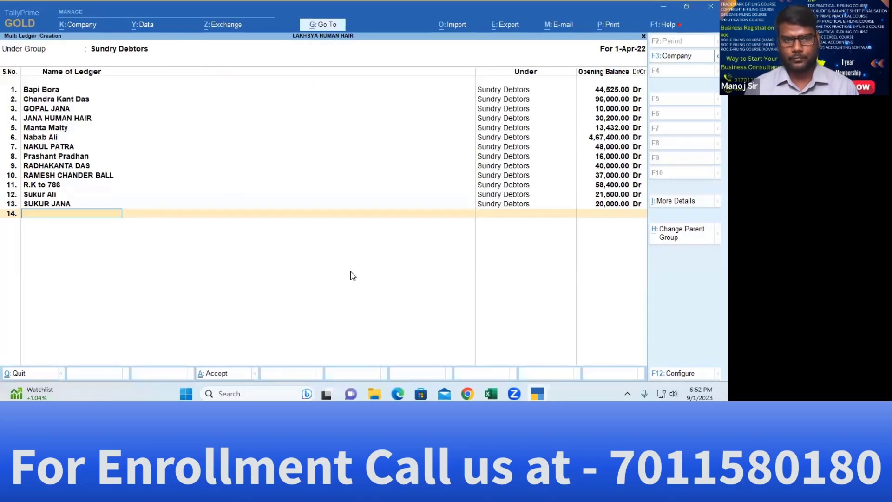
key(Return)
key(Escape)
key(Return)
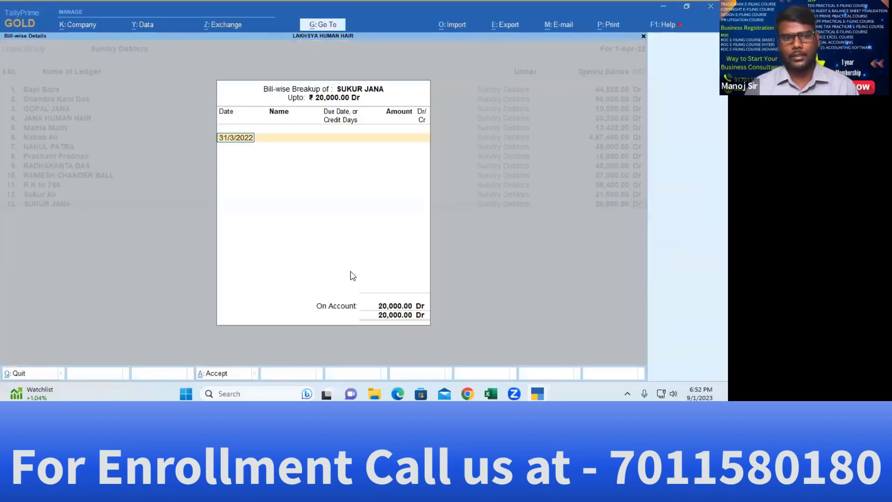
key(Return)
key(ctrl+a)
key(alt+Tab)
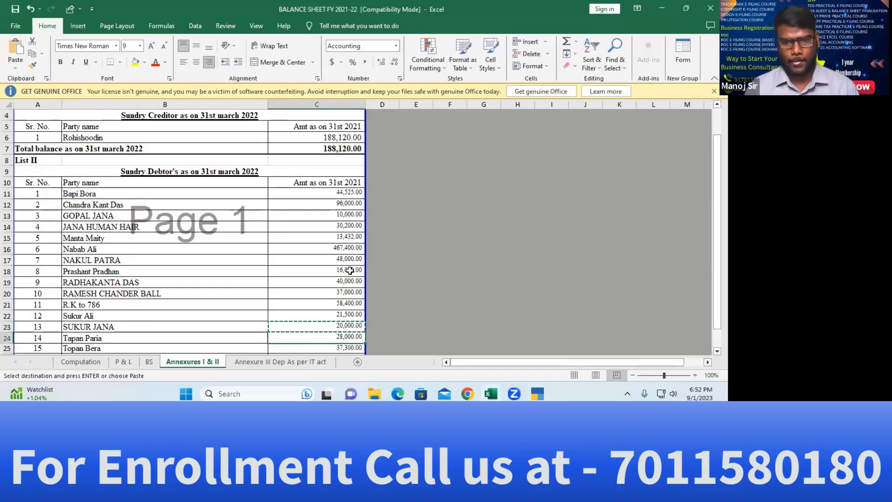
key(ctrl+c)
key(alt+Tab)
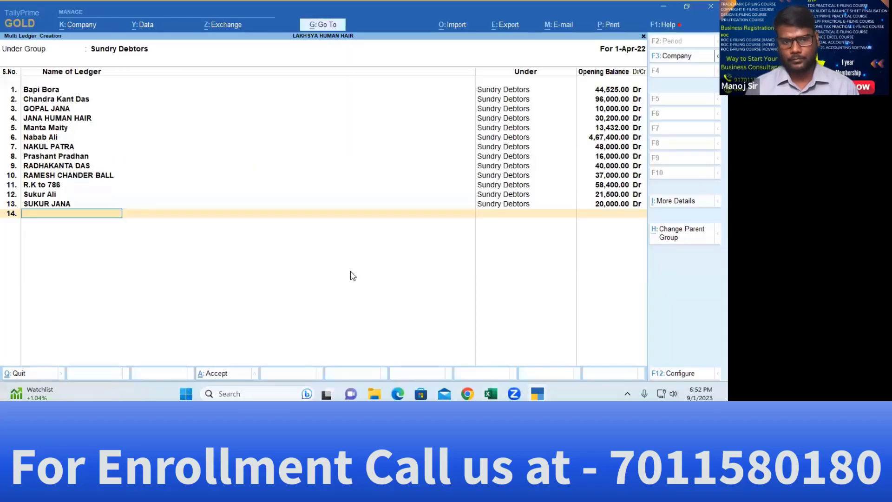
key(ctrl+v)
key(Return)
key(Return)
key(BackSpace)
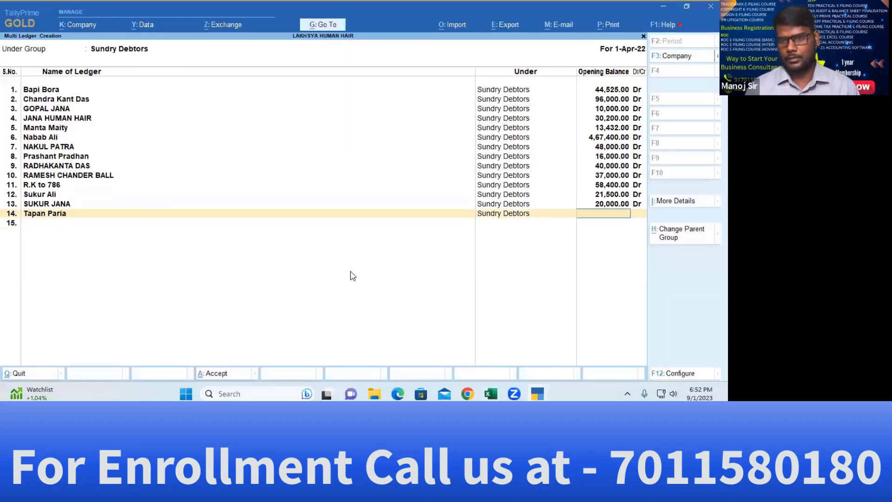
key(alt+Tab)
key(Right)
key(ctrl+c)
key(alt+Tab)
key(ctrl+v)
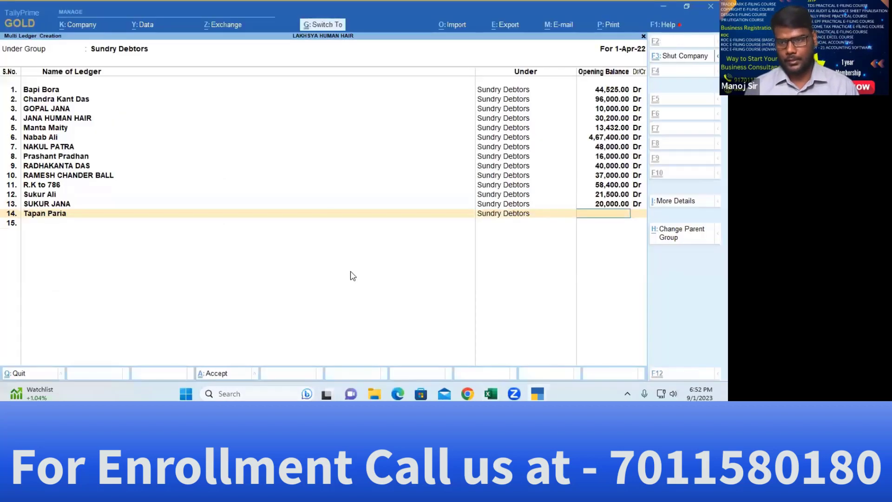
key(Return)
key(Return)
key(Return)
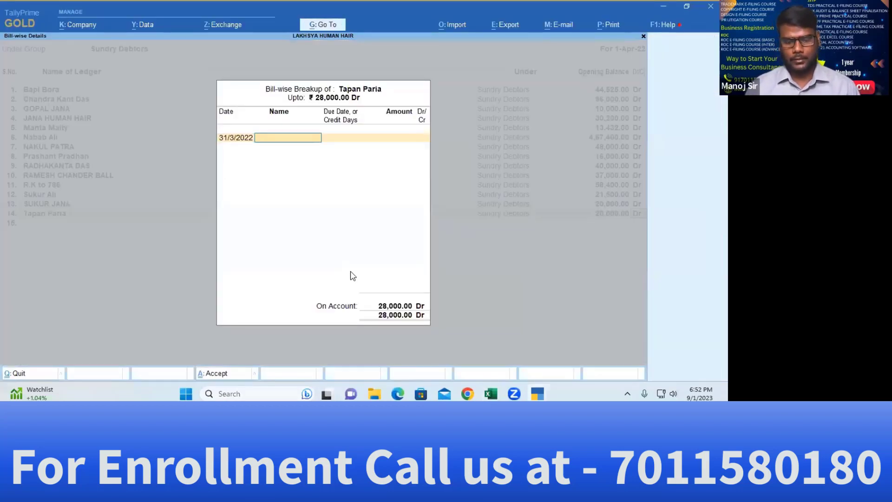
key(Return)
key(alt+Tab)
scroll(349, 269, down, 3)
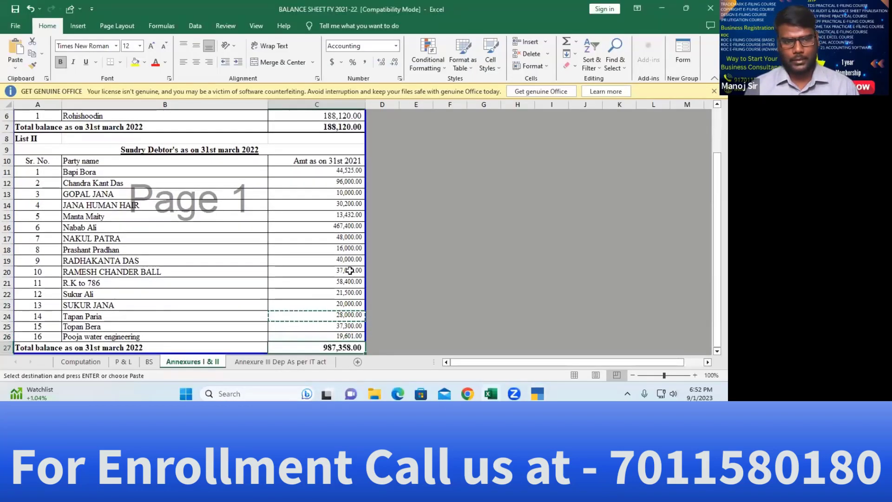
key(Up)
key(Up)
key(Up)
key(Left)
key(Left)
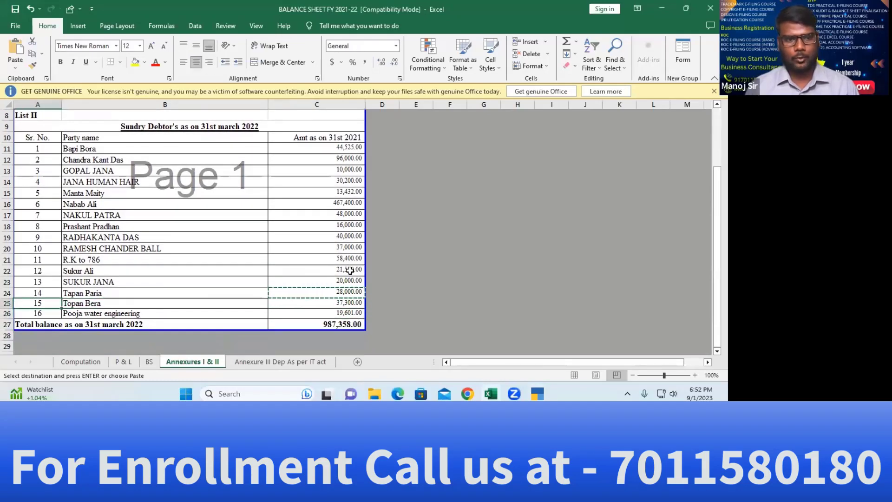
key(Right)
key(alt+Tab)
key(alt+Tab)
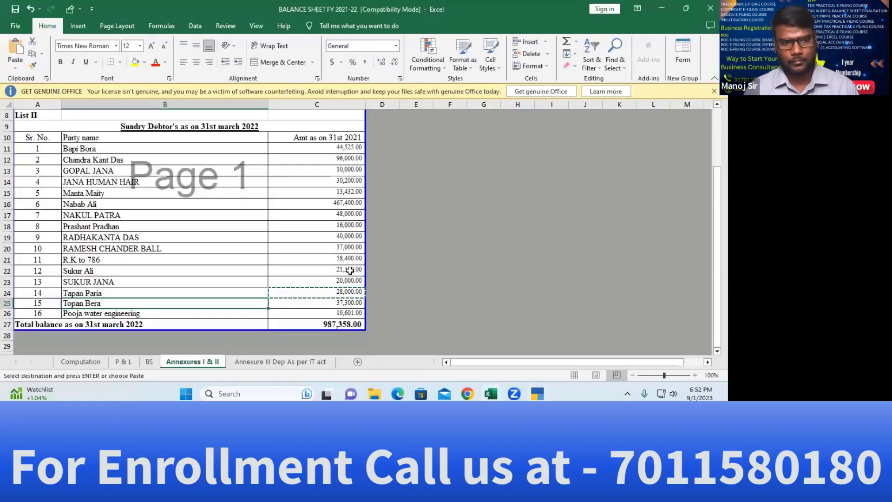
key(ctrl+c)
key(alt+Tab)
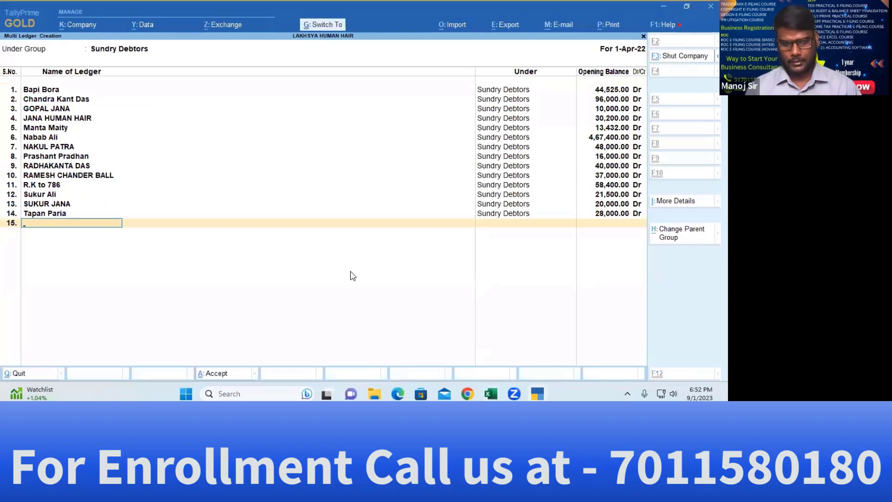
key(ctrl+alt+v)
key(shift+Tab)
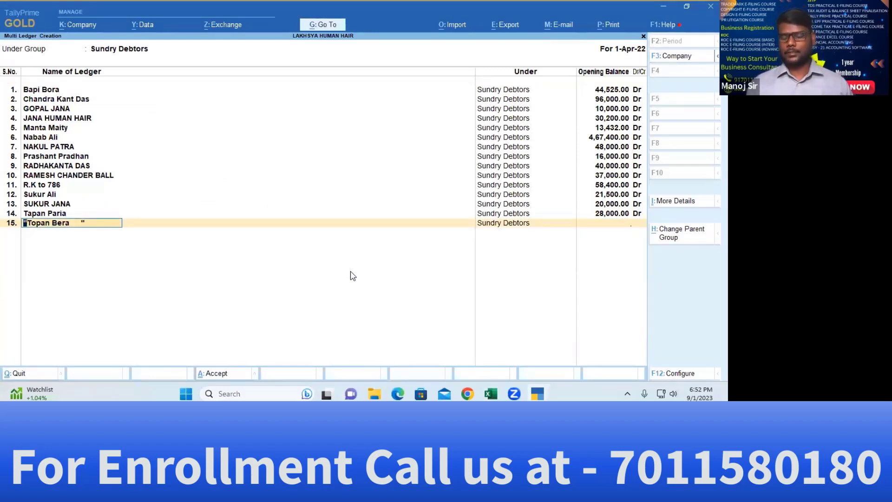
key(alt+Tab)
key(Right)
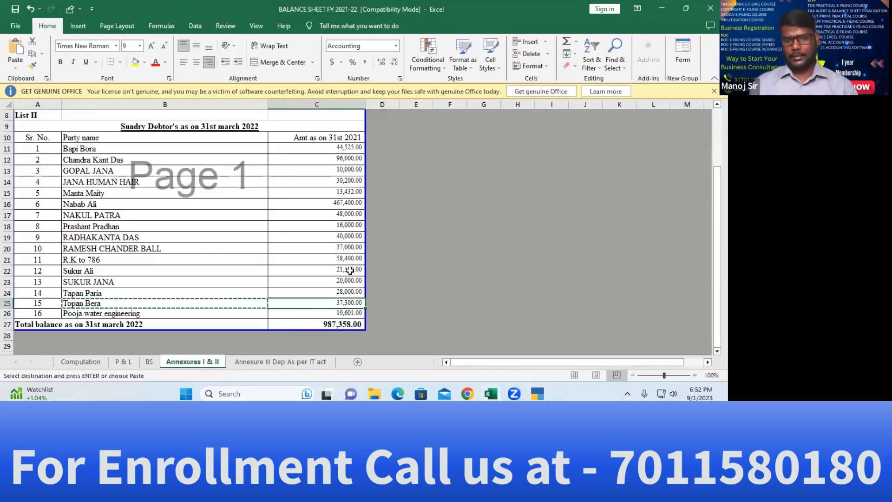
key(ctrl+c)
key(alt+Tab)
key(ctrl+alt+v)
key(Return)
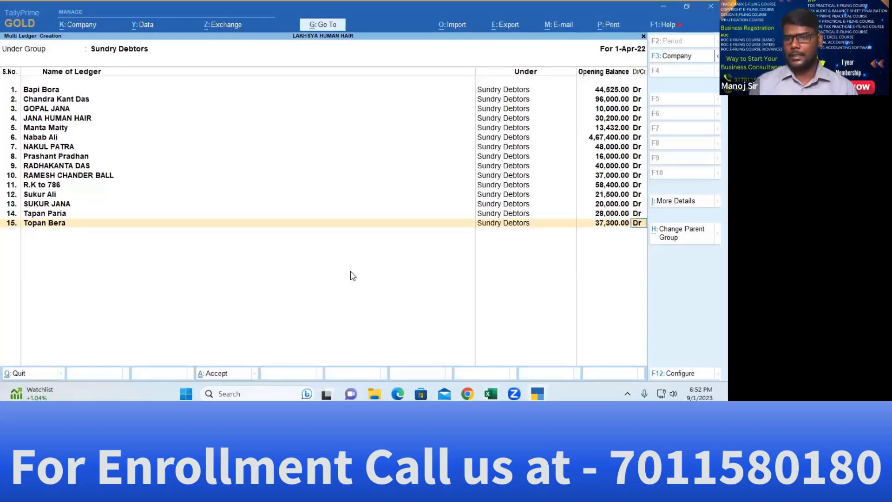
key(Return)
key(Return)
key(alt+Tab)
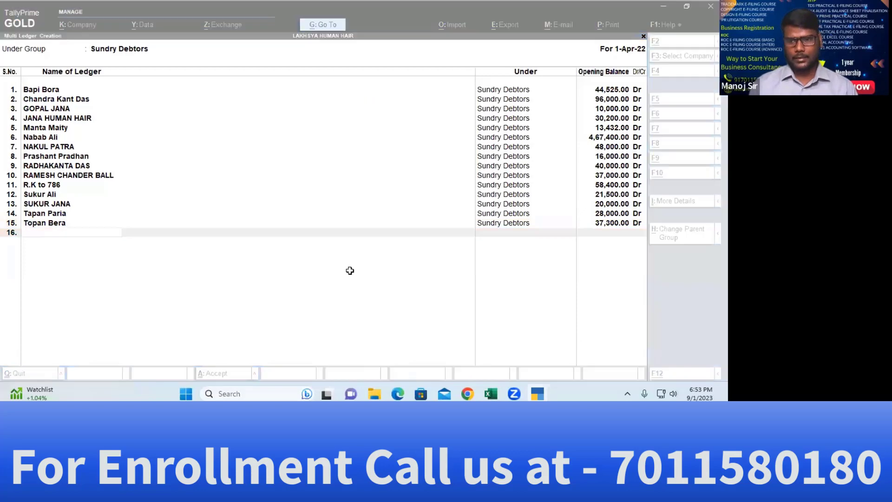
Add Pooja water engineering at 19,601.00 as ledger 16 and save all ledgers
key(Down)
key(Left)
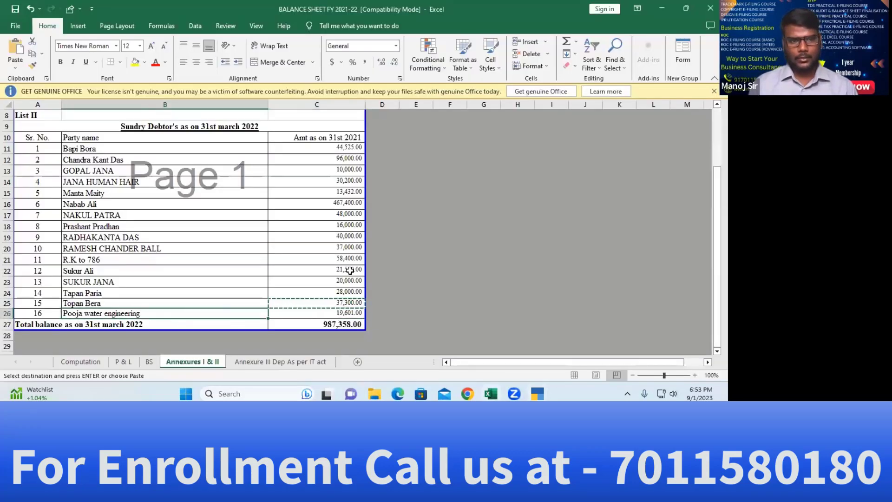
key(ctrl+c)
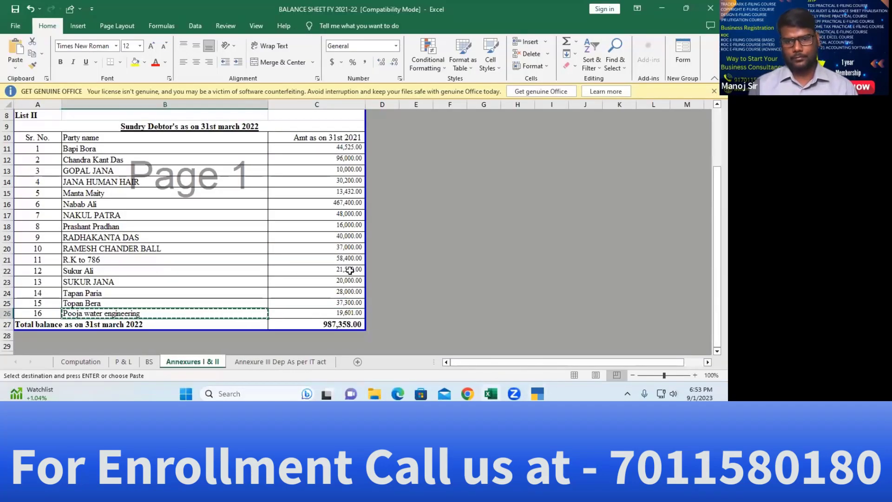
key(alt+Tab)
key(ctrl+alt+v)
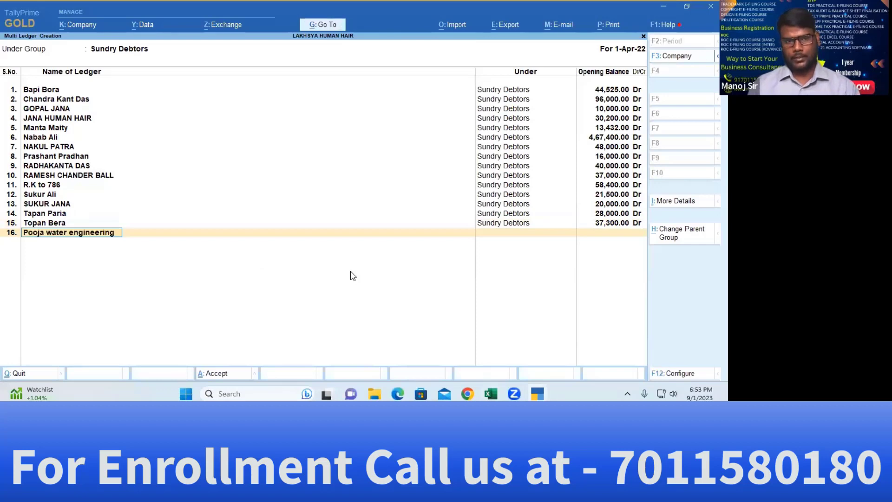
key(Return)
key(alt+Tab)
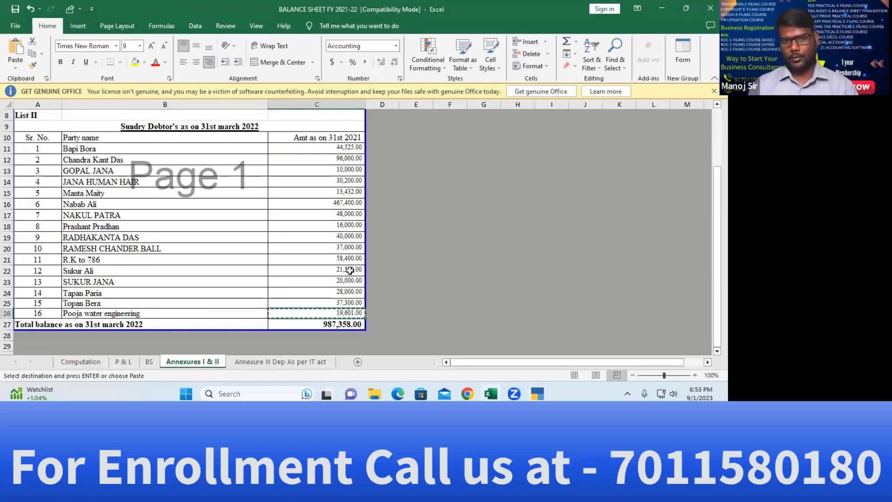
key(alt+Tab)
key(ctrl+alt+v)
key(Return)
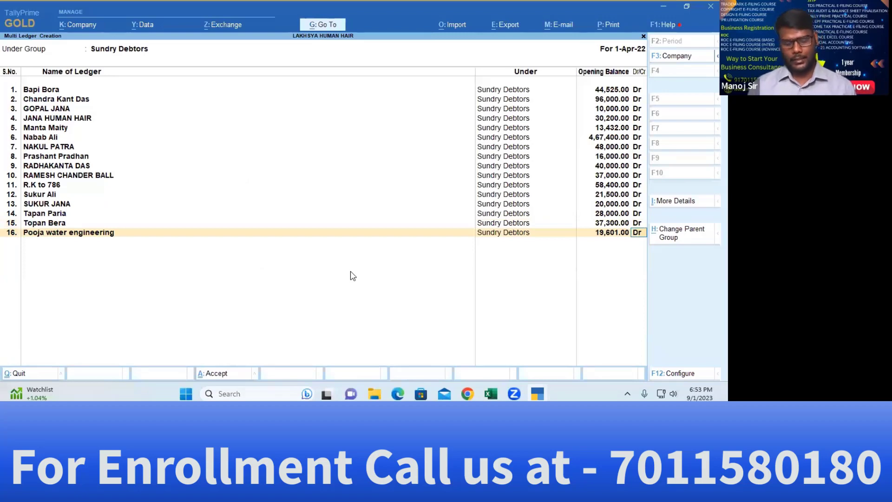
key(ctrl+a)
Leave Multi Ledger Creation for the Gateway of Tally and highlight Balance Sheet
key(Escape)
key(Escape)
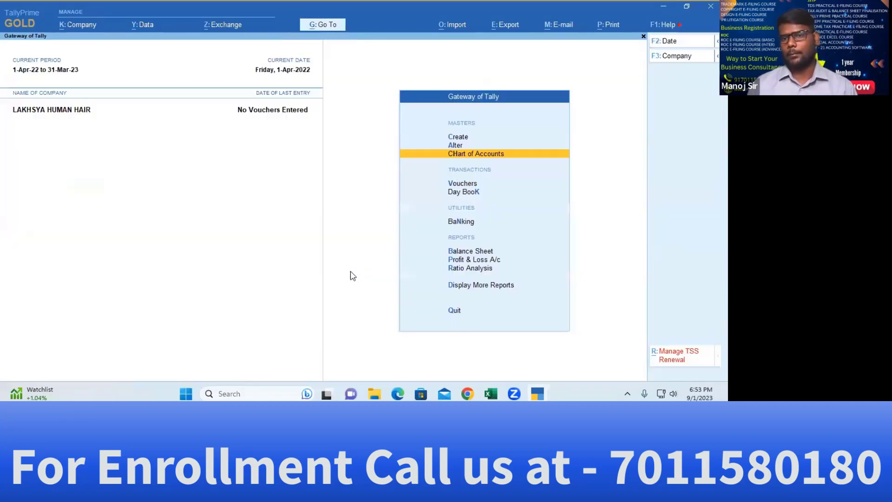
key(Up)
key(Up)
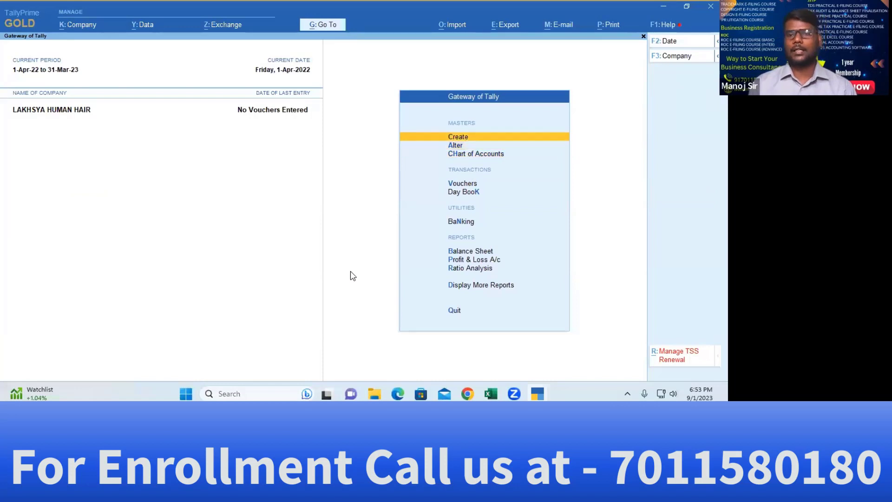
key(Down)
key(Down)
key(Down)
key(Down)
key(Down)
key(Down)
key(Down)
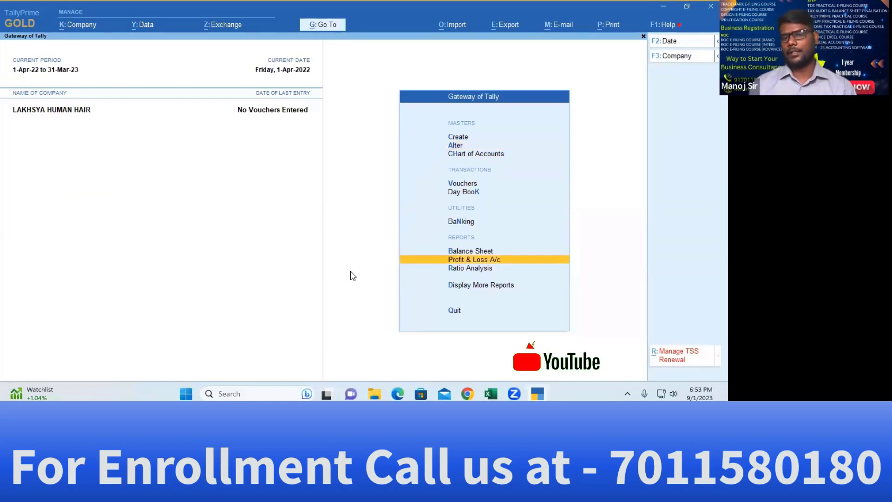
click(279, 51)
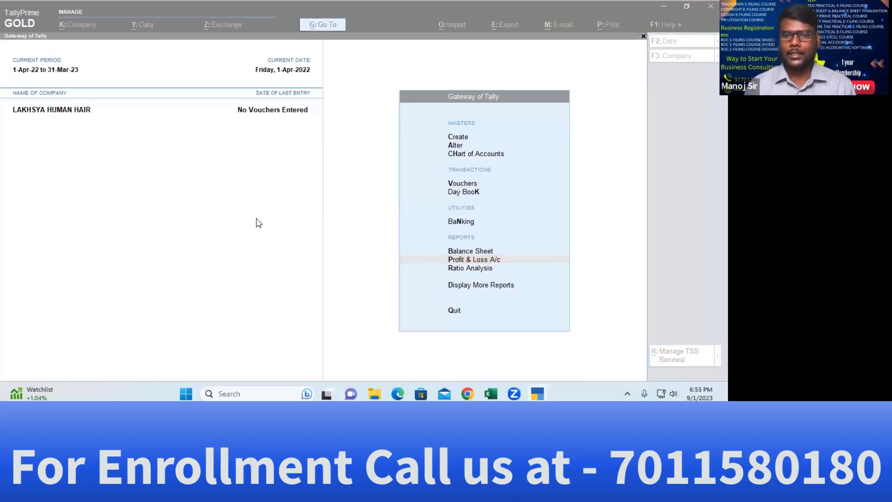
click(259, 223)
key(Up)
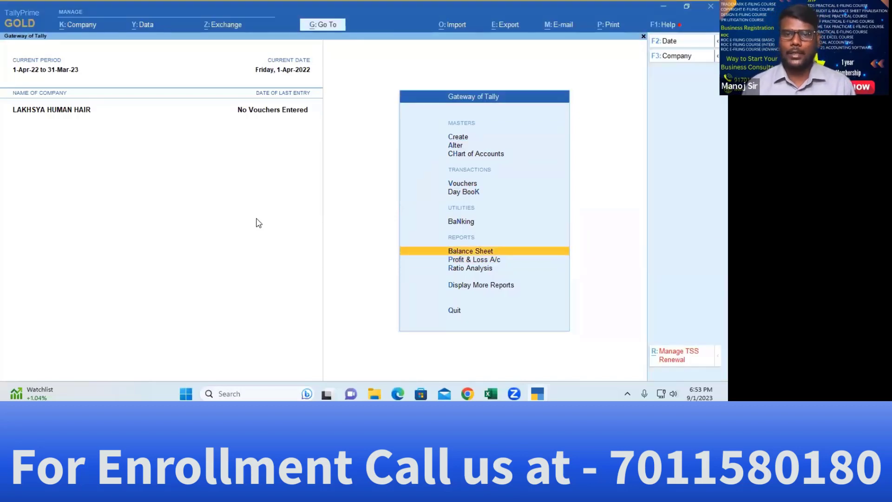
Open the detailed Balance Sheet and bring up Excel's BS sheet for comparison
key(Return)
key(alt+F5)
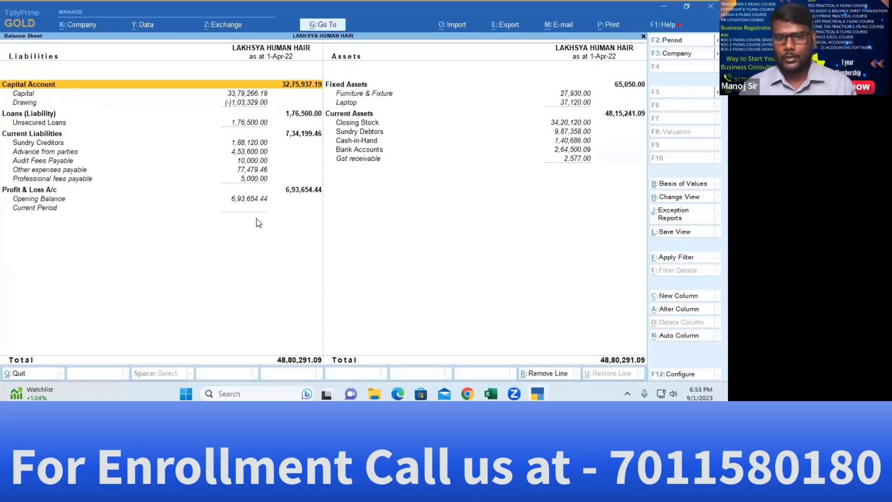
key(alt+F2)
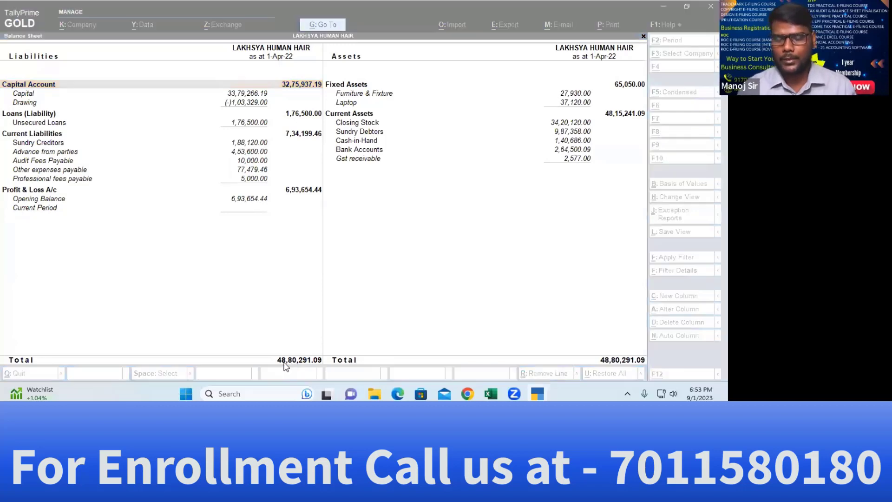
key(alt+Tab)
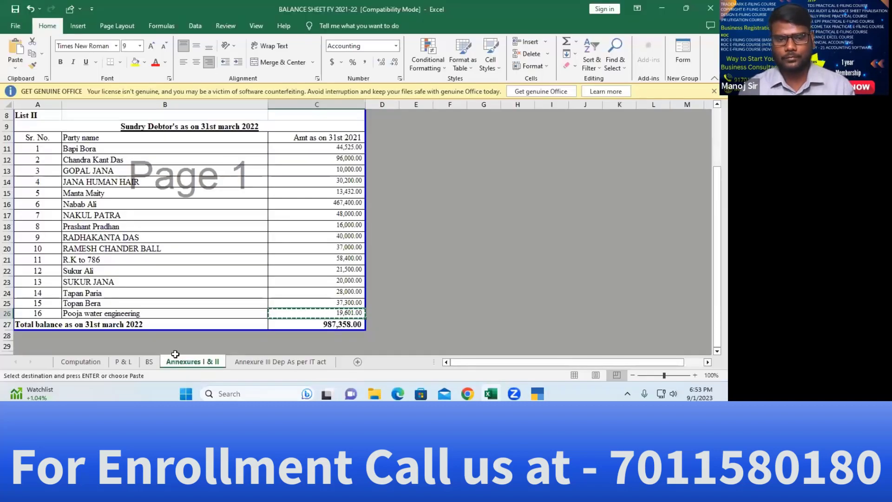
click(149, 362)
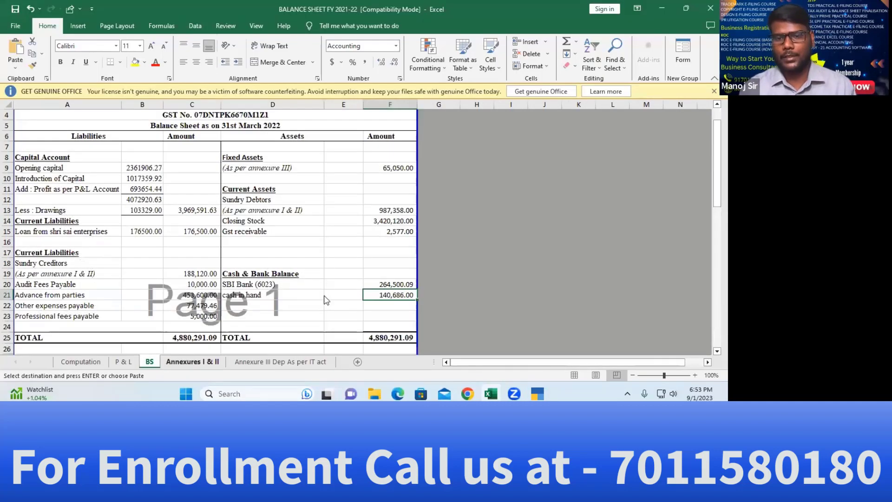
key(alt+Tab)
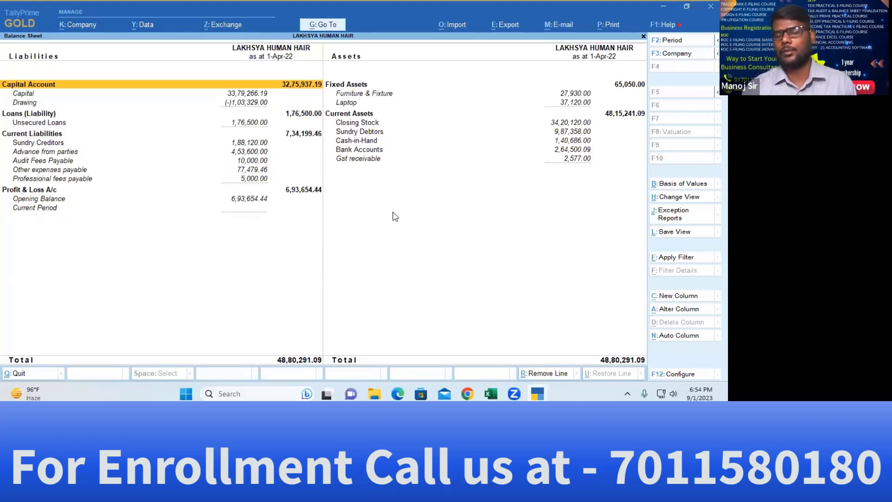
Select the Capital ledger in the Balance Sheet and switch to Excel to compare
key(Right)
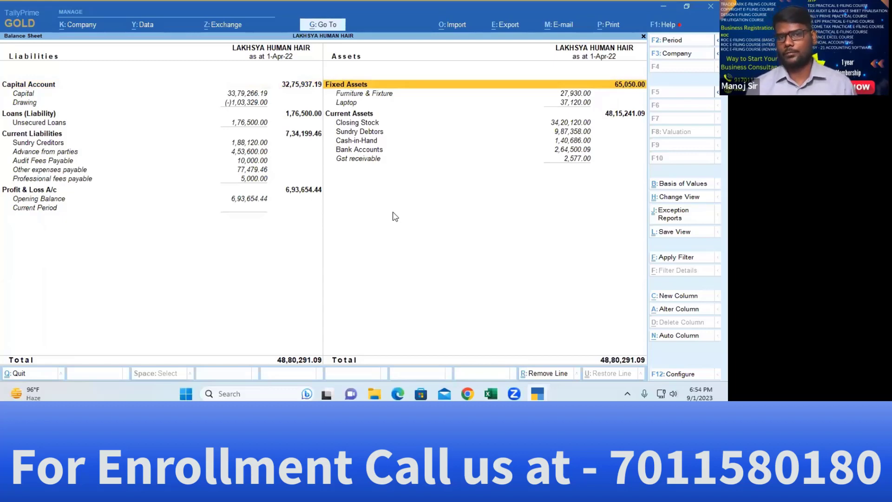
key(Left)
key(Down)
key(Return)
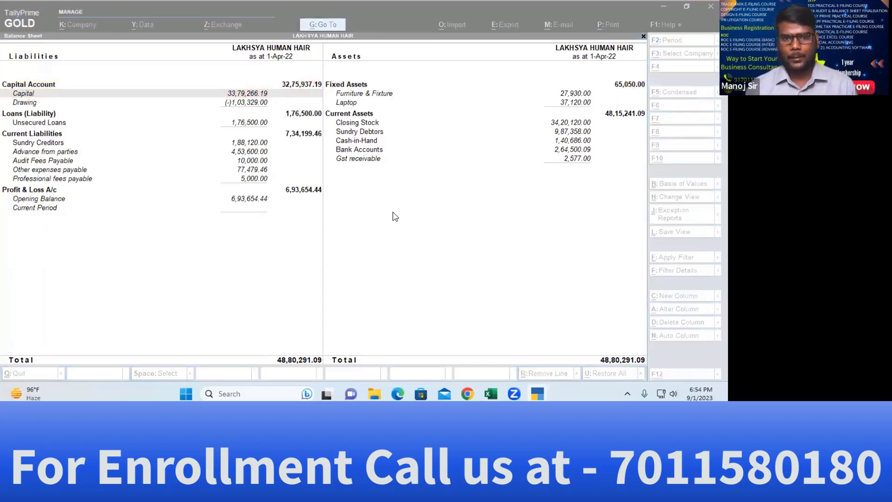
key(alt+Tab)
key(alt+Tab)
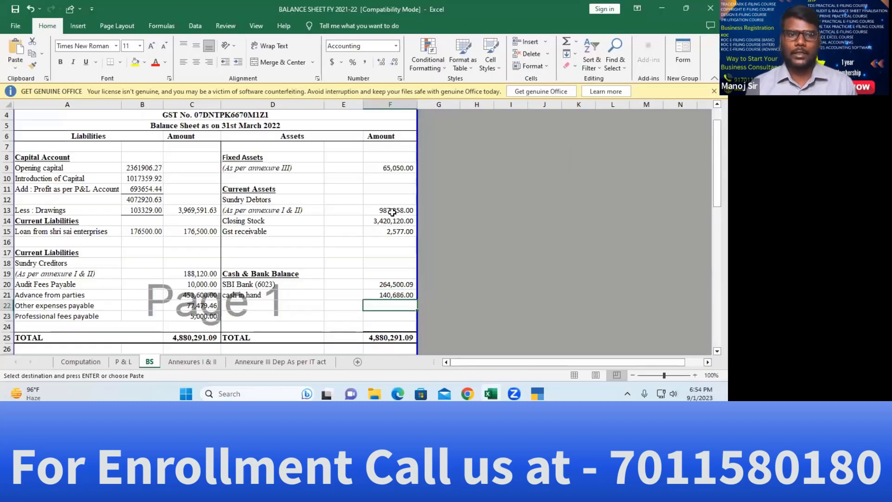
Fill cell B9's opening capital 2361906.27 yellow in Excel, then return to TallyPrime
key(Up)
key(Up)
key(Up)
key(Up)
key(Up)
key(Up)
key(Up)
key(Up)
key(Up)
key(Left)
key(Left)
key(Left)
key(Left)
key(Up)
key(Up)
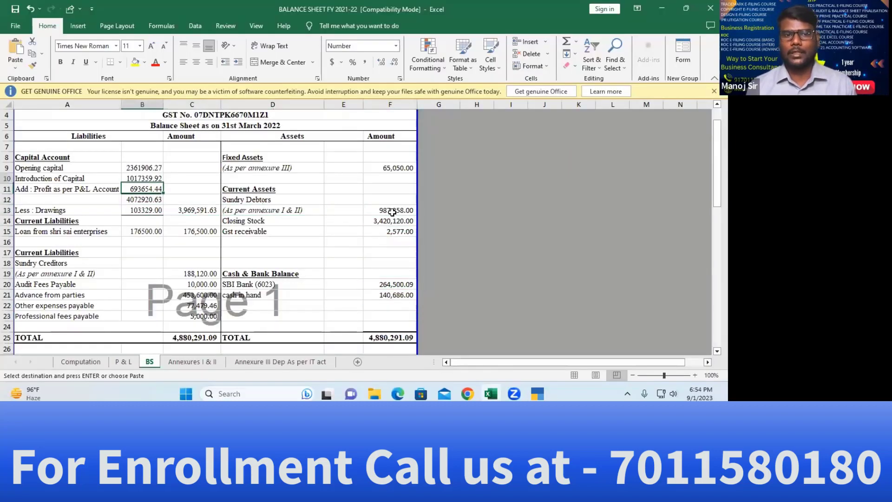
key(Up)
key(Up)
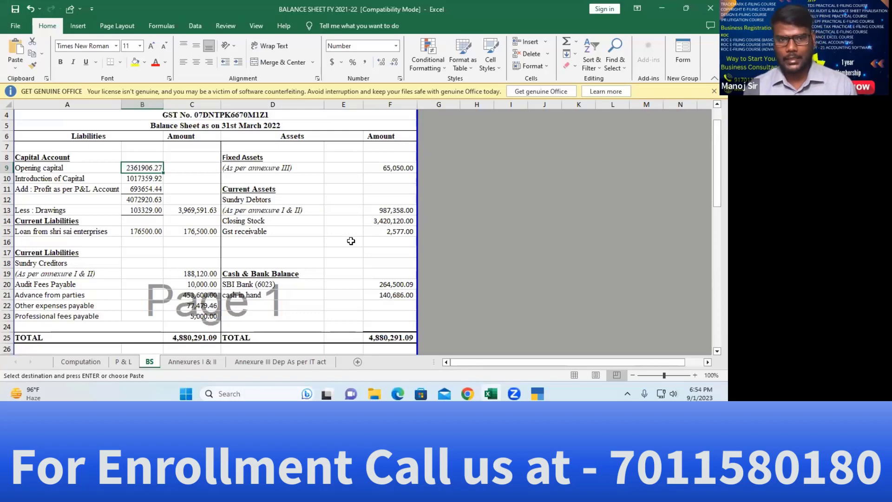
click(135, 62)
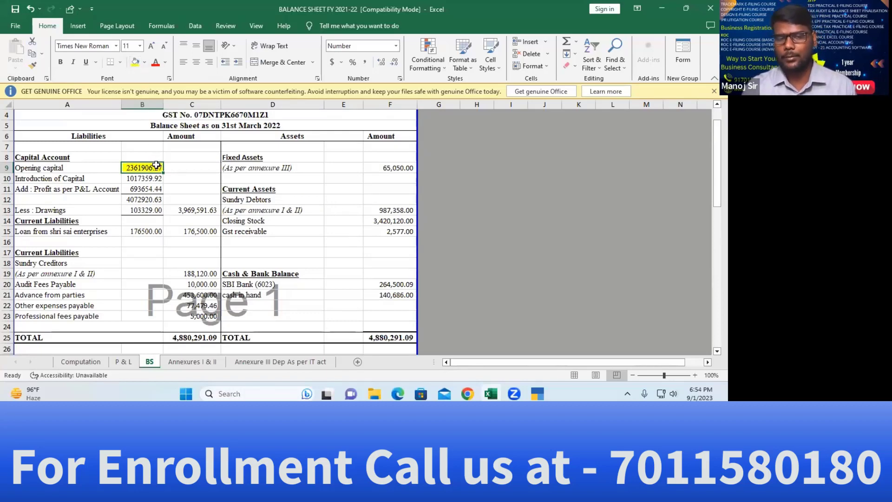
key(alt+Tab)
key(alt+Tab)
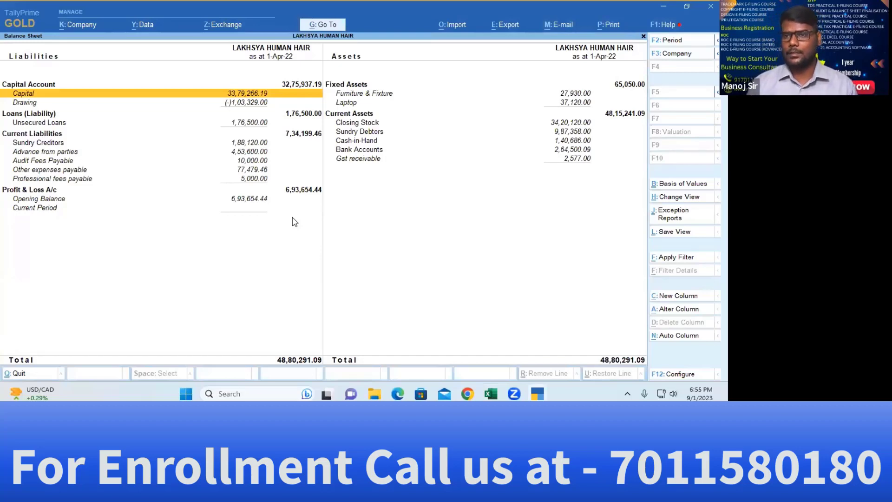
key(alt+Tab)
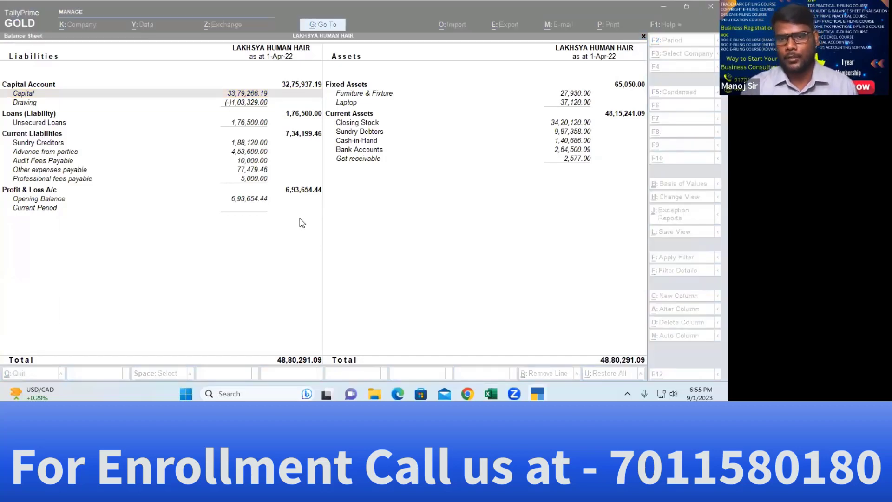
key(alt+Tab)
key(alt+Tab)
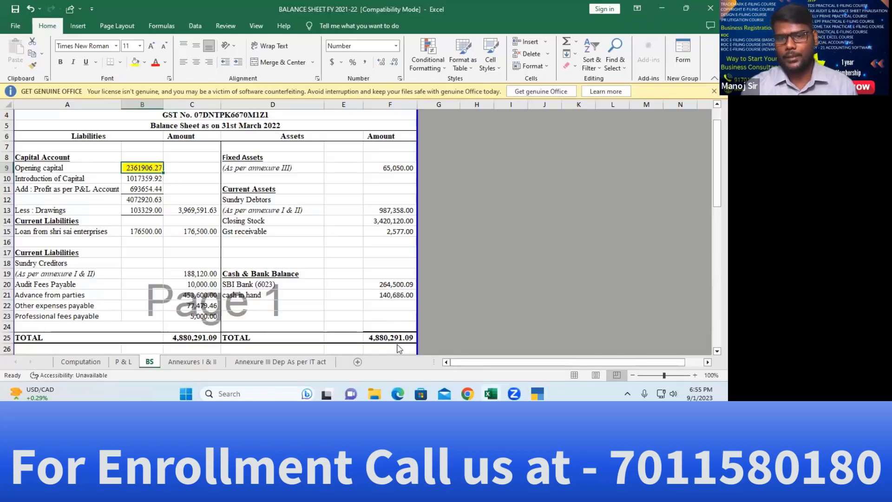
key(alt+Tab)
key(alt+Tab)
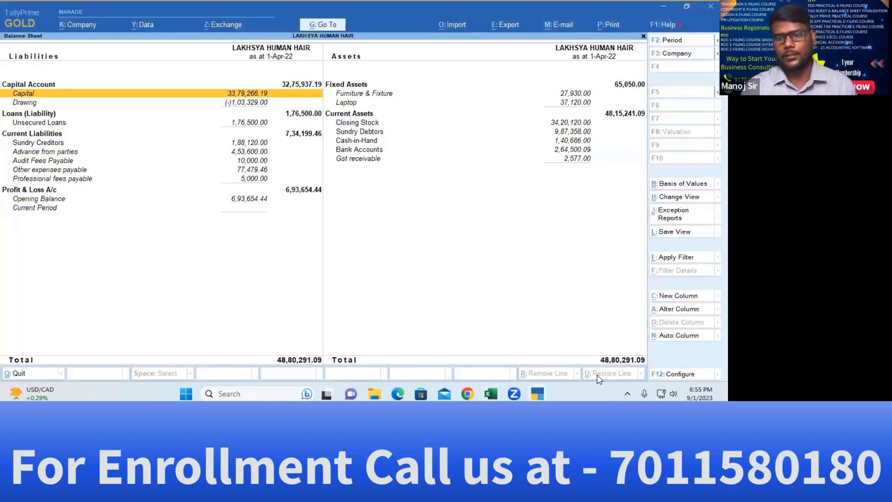
key(alt+Tab)
key(alt+Tab)
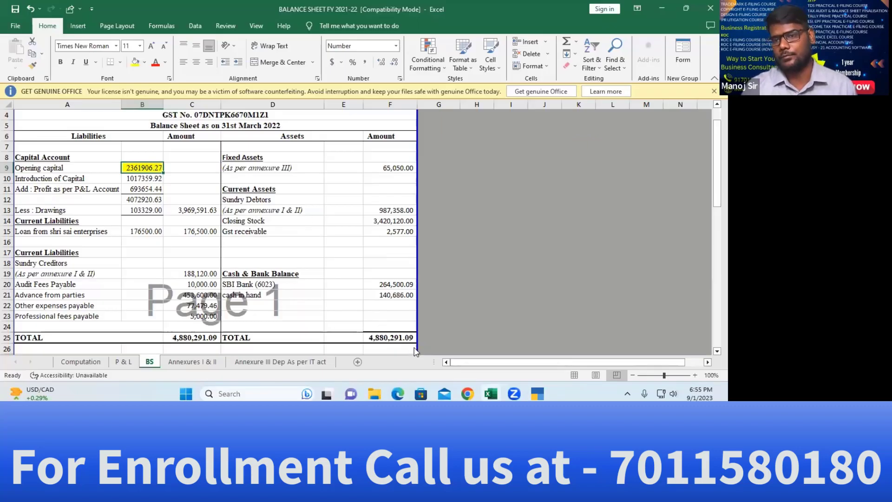
key(alt+Tab)
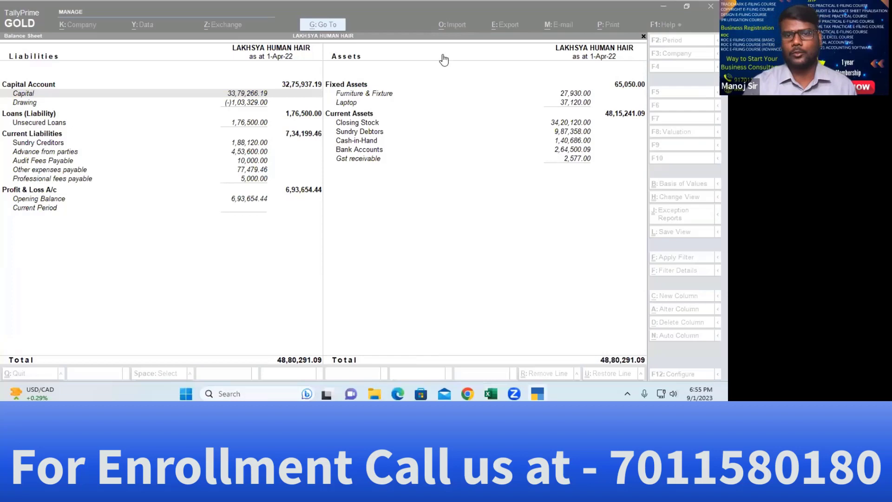
key(Right)
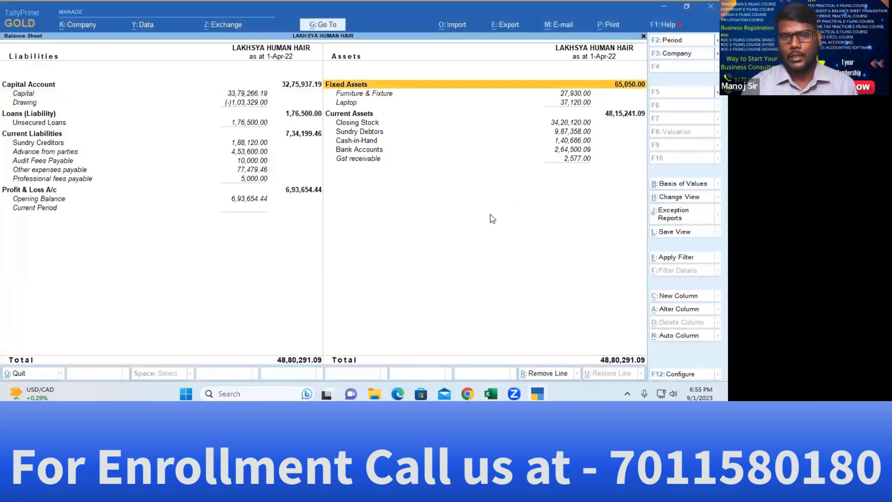